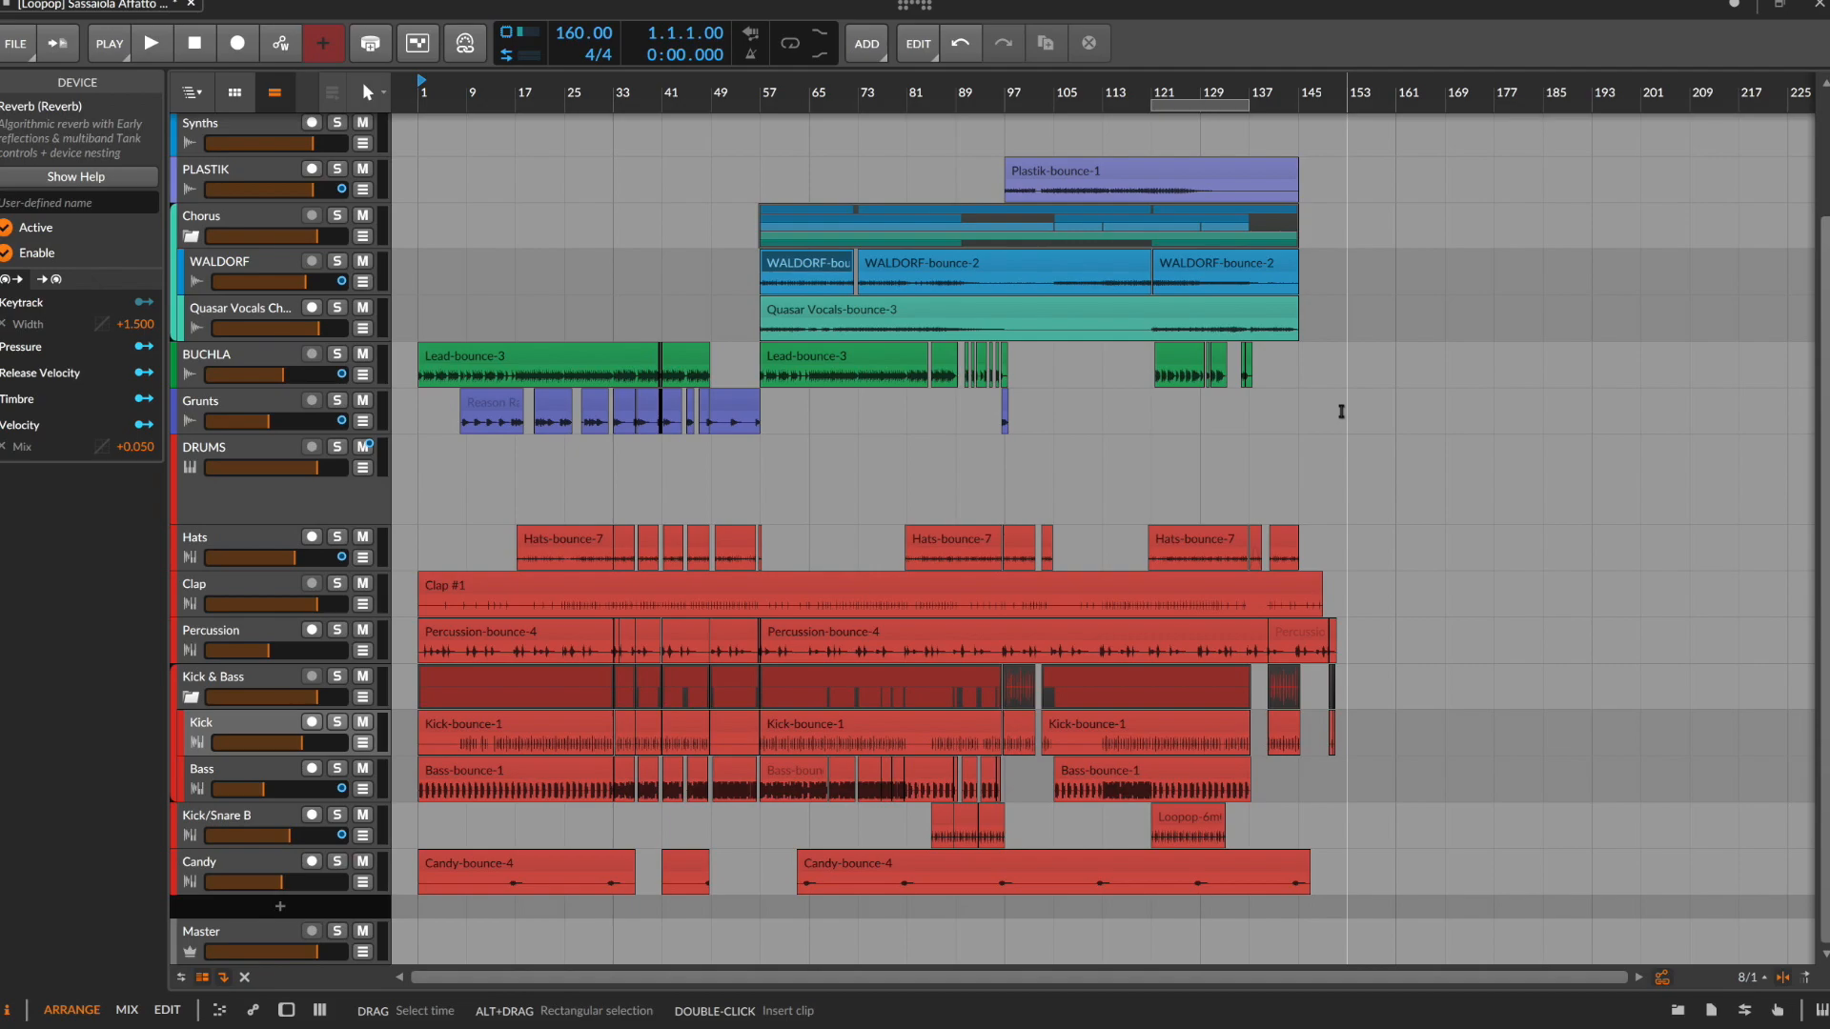
Inspect the device chains of the Hats, Clap, Percussion and Bass tracks, and hide the device view
{"action": "left_click", "coordinate": [232, 507]}
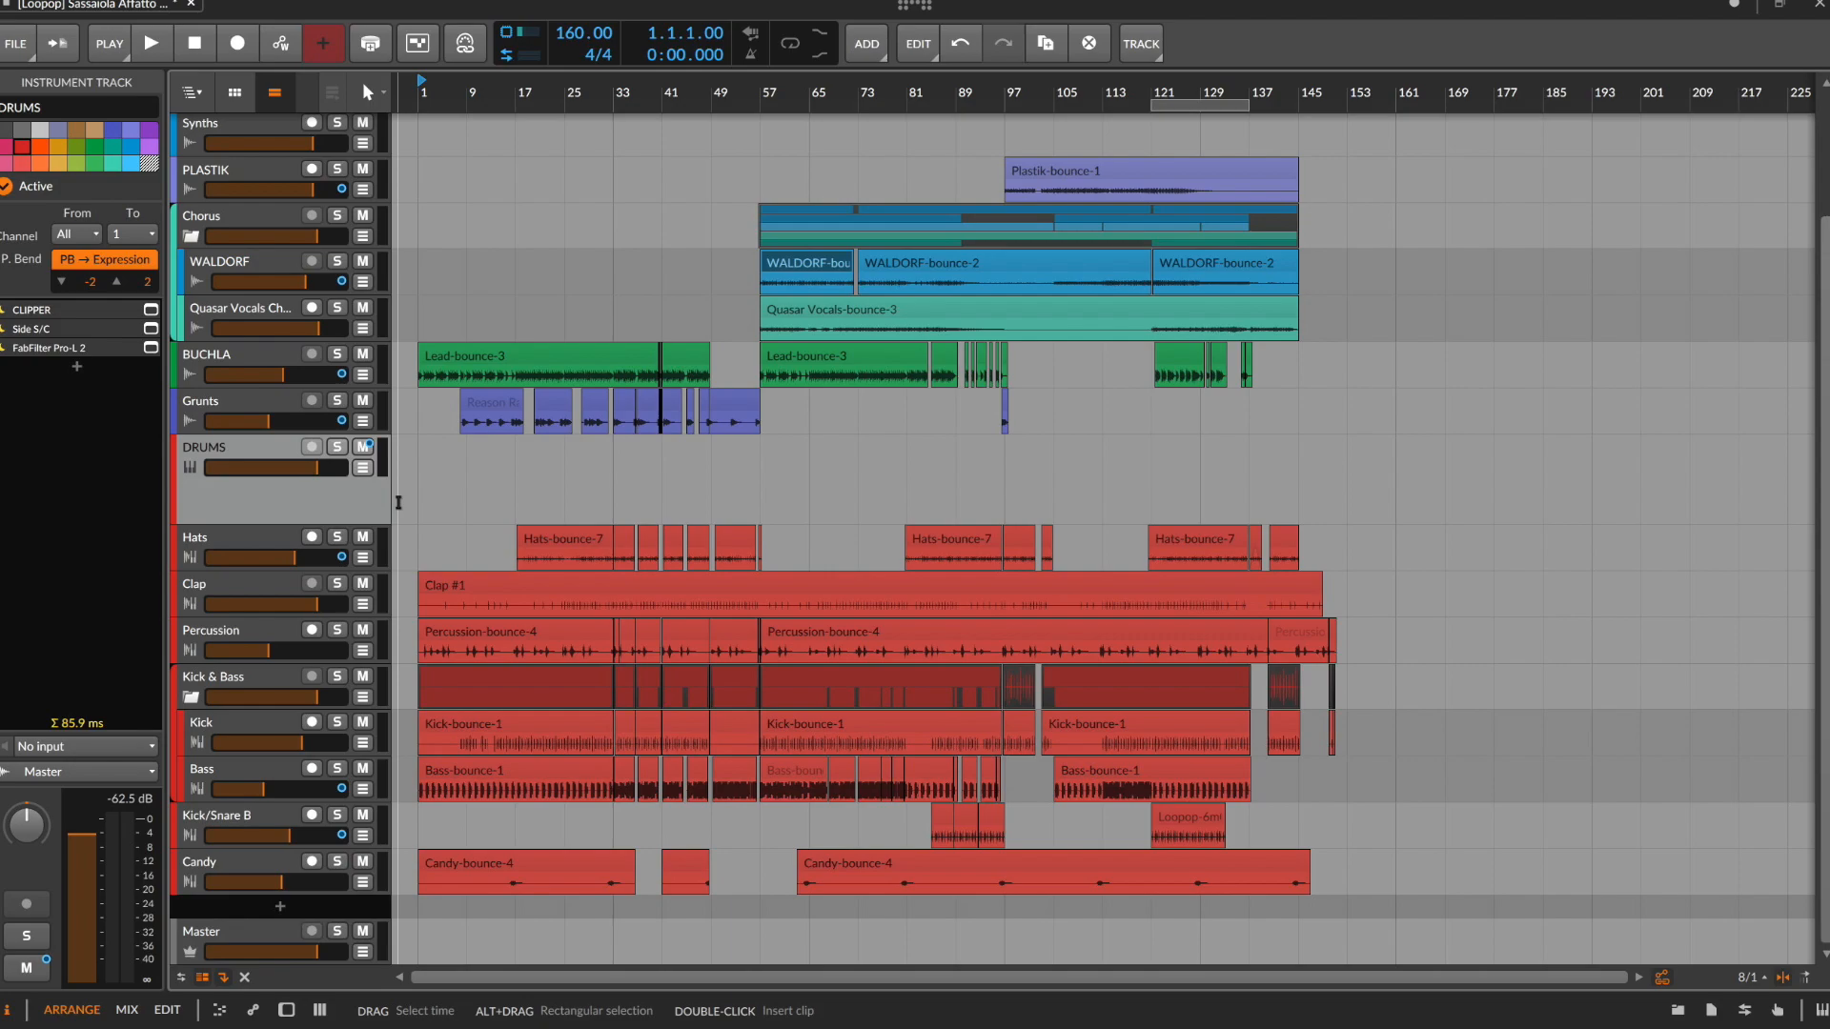
{"action": "double_click", "coordinate": [260, 550]}
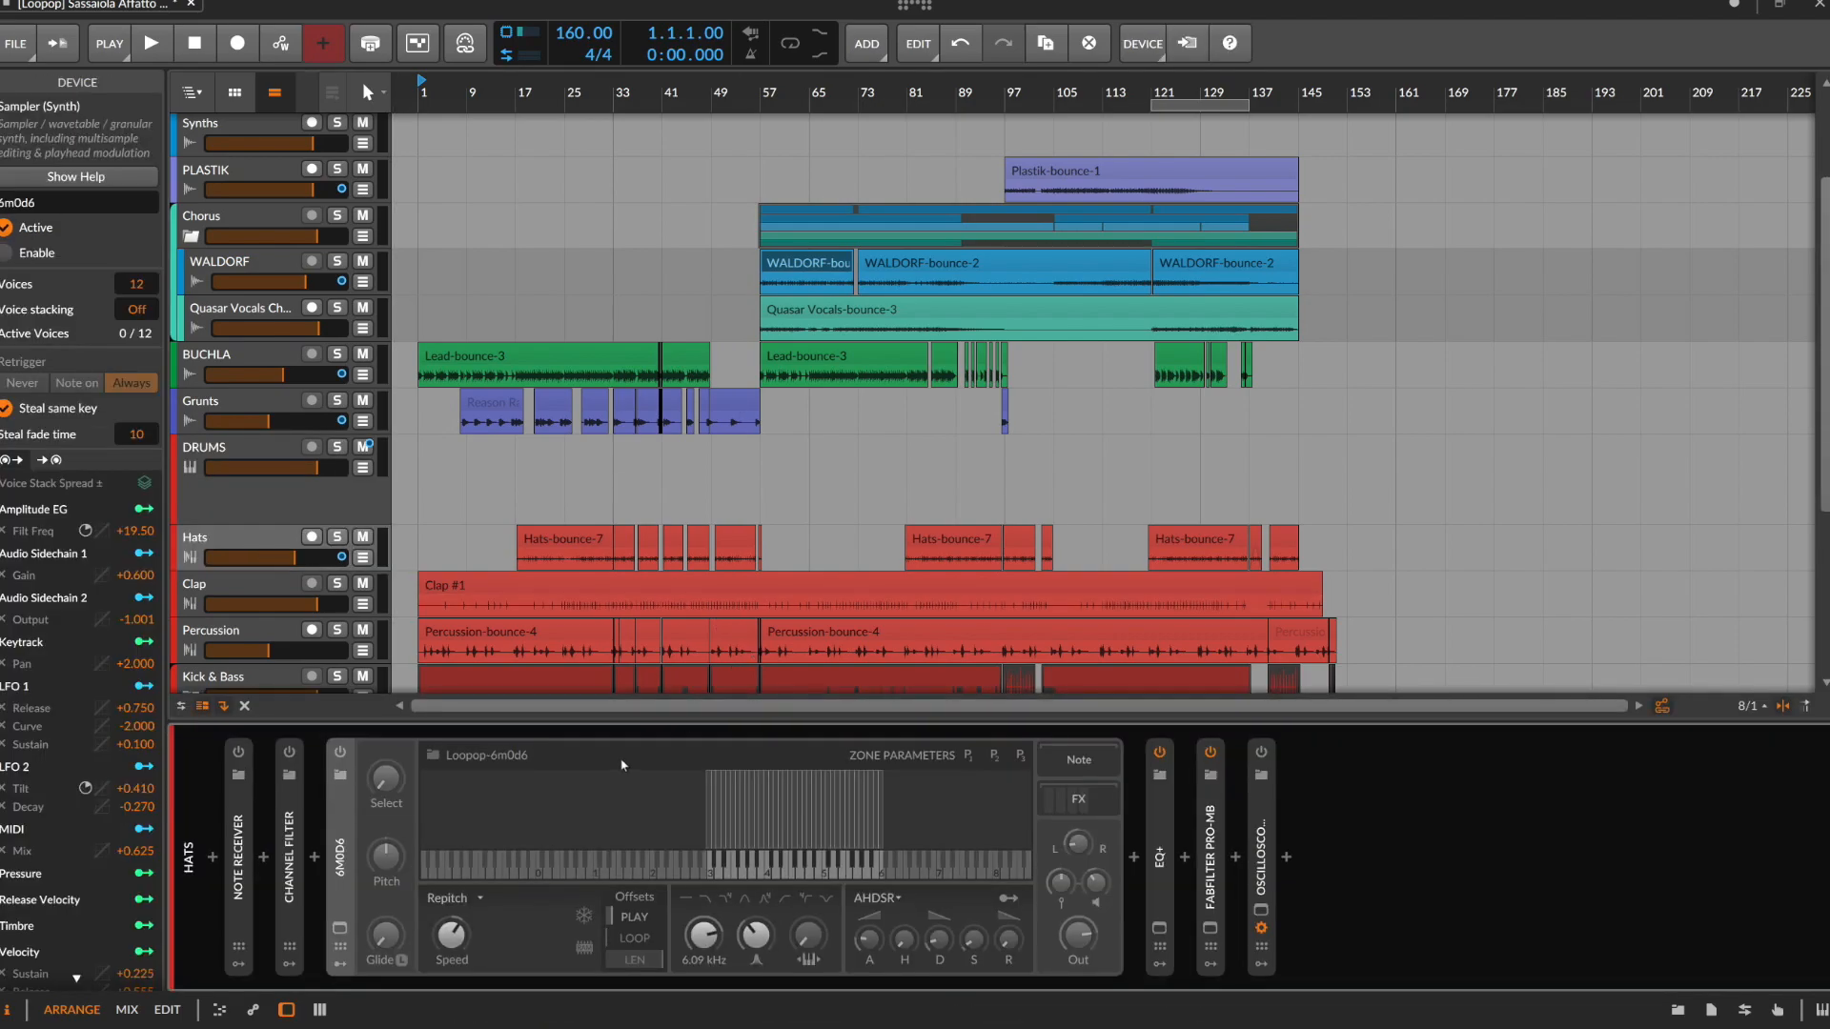
{"action": "scroll", "coordinate": [503, 529], "scroll_direction": "down", "scroll_amount": 3}
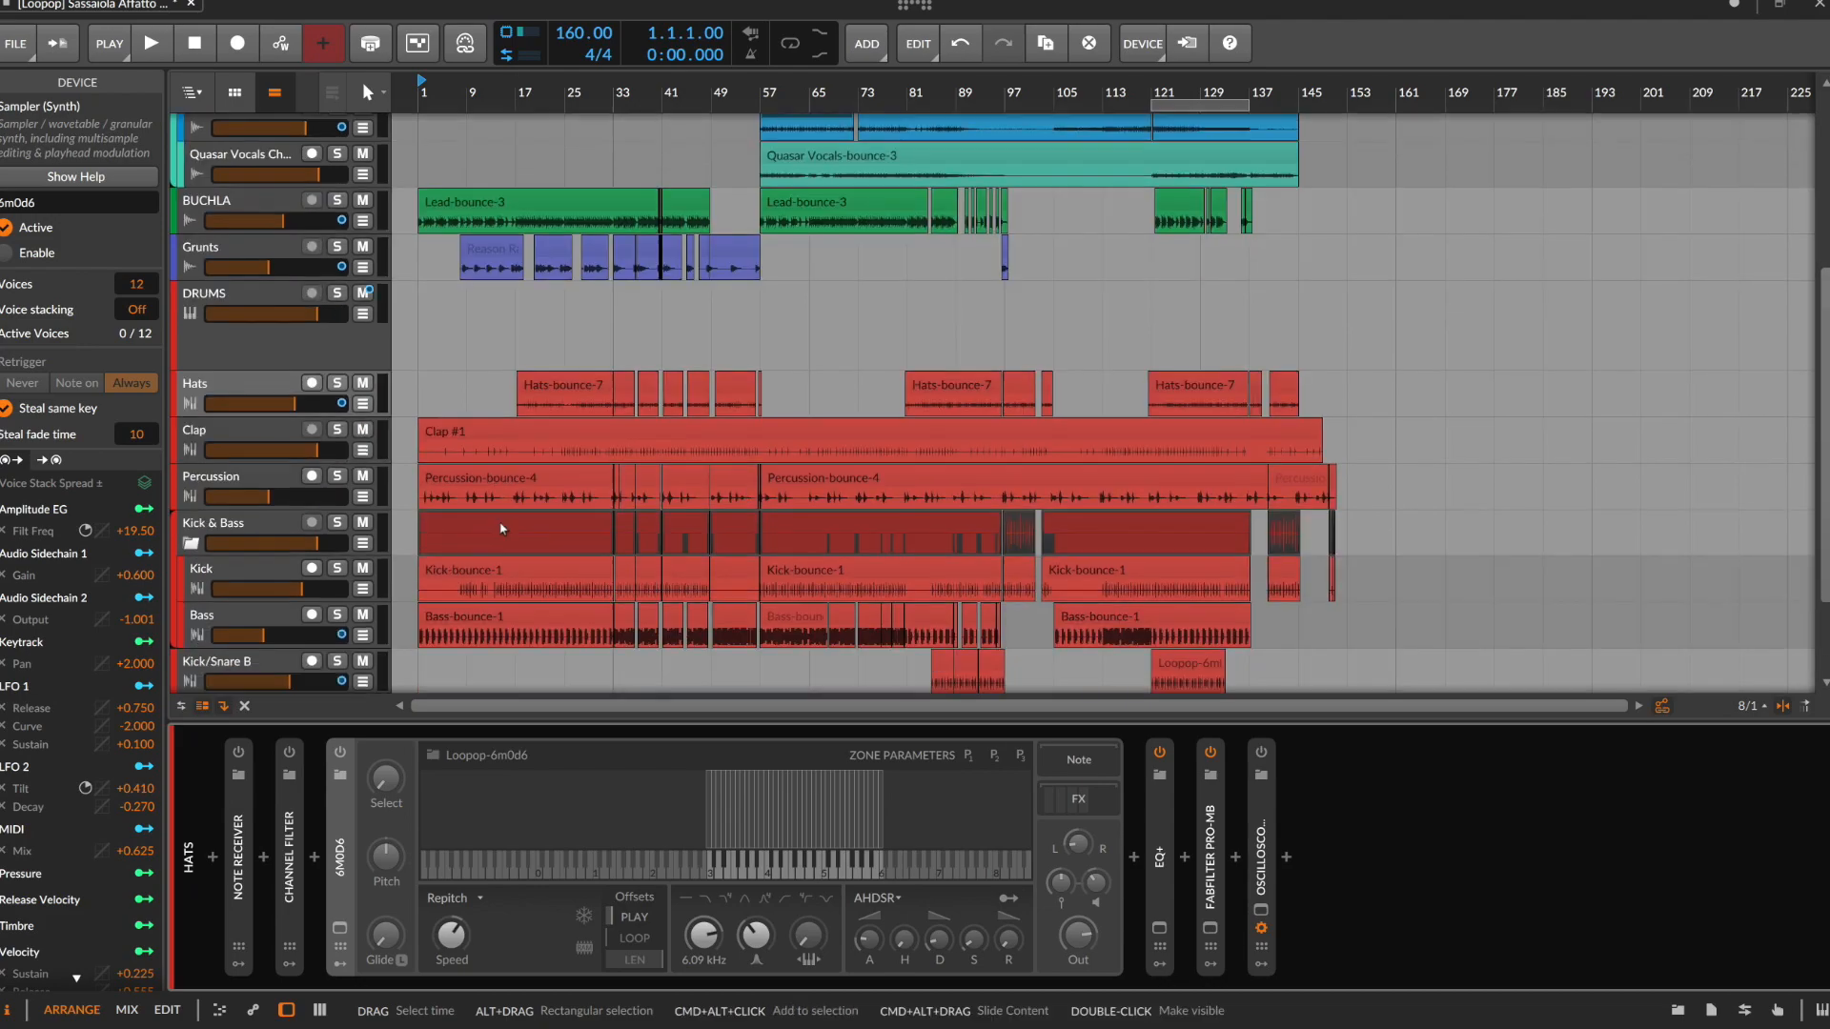
{"action": "left_click", "coordinate": [251, 436]}
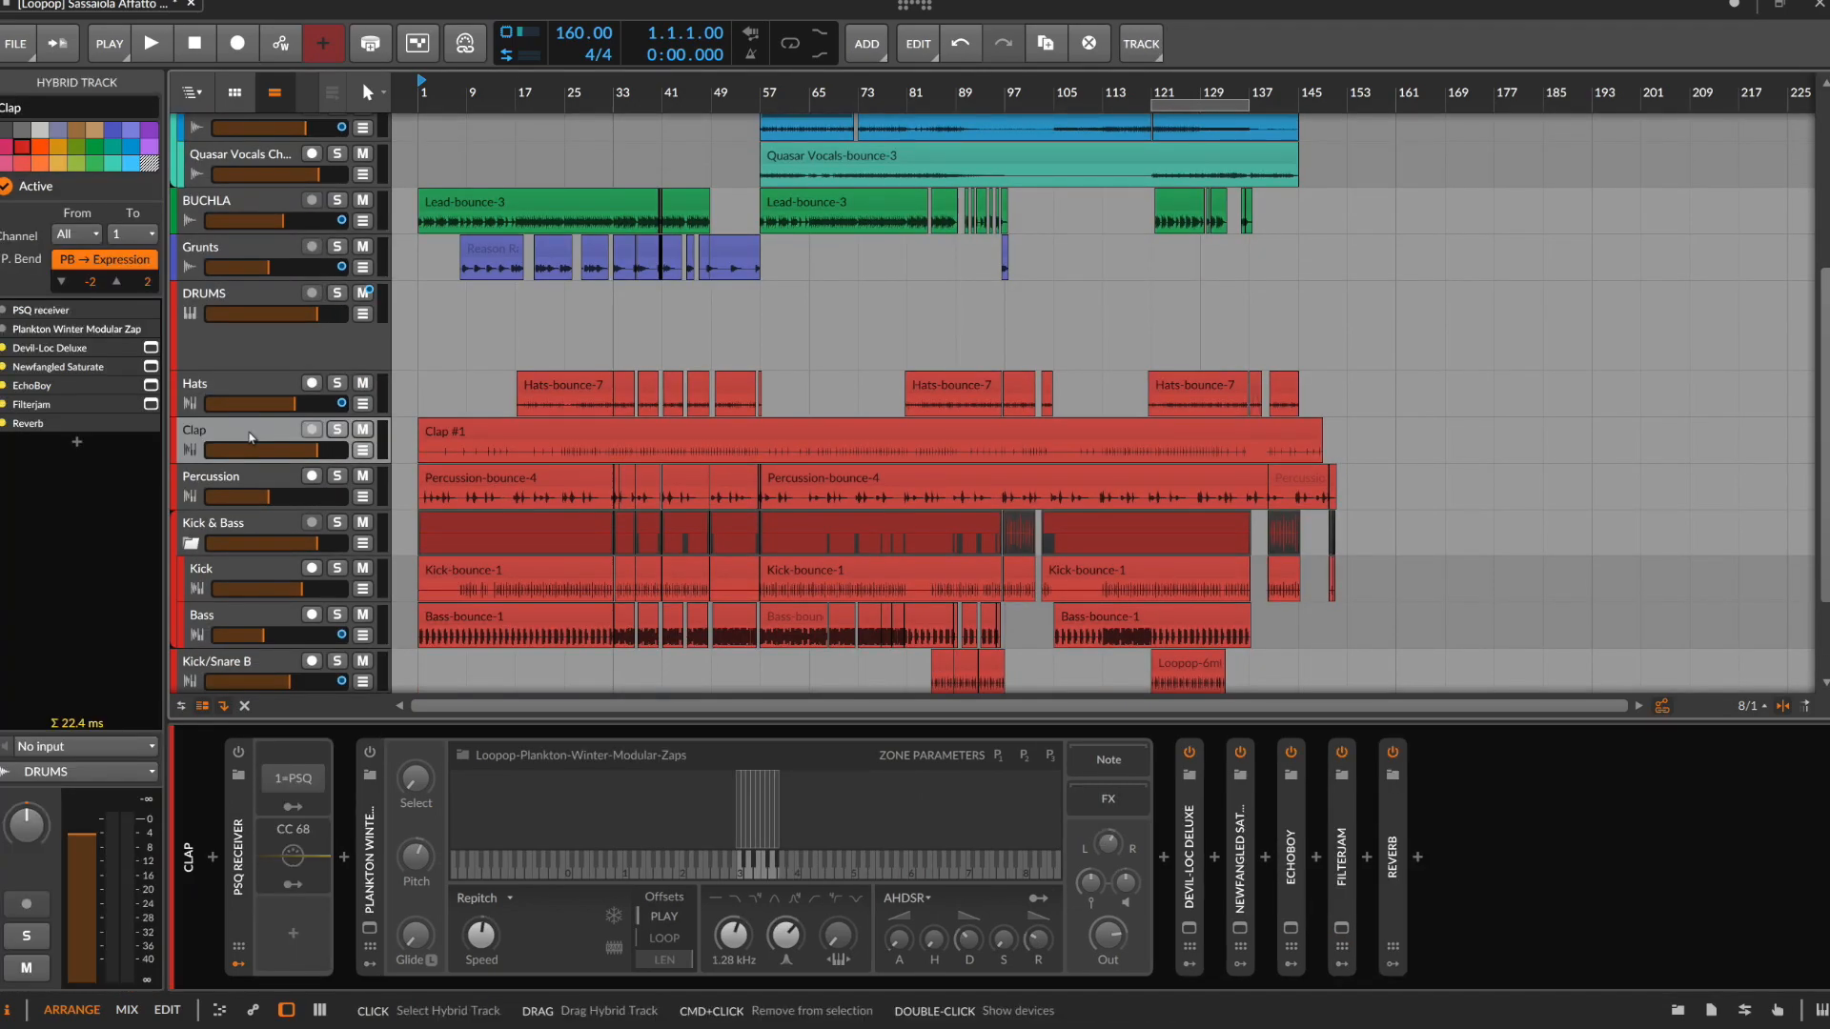
{"action": "left_click", "coordinate": [263, 480]}
{"action": "scroll", "coordinate": [260, 499], "scroll_direction": "down", "scroll_amount": 2}
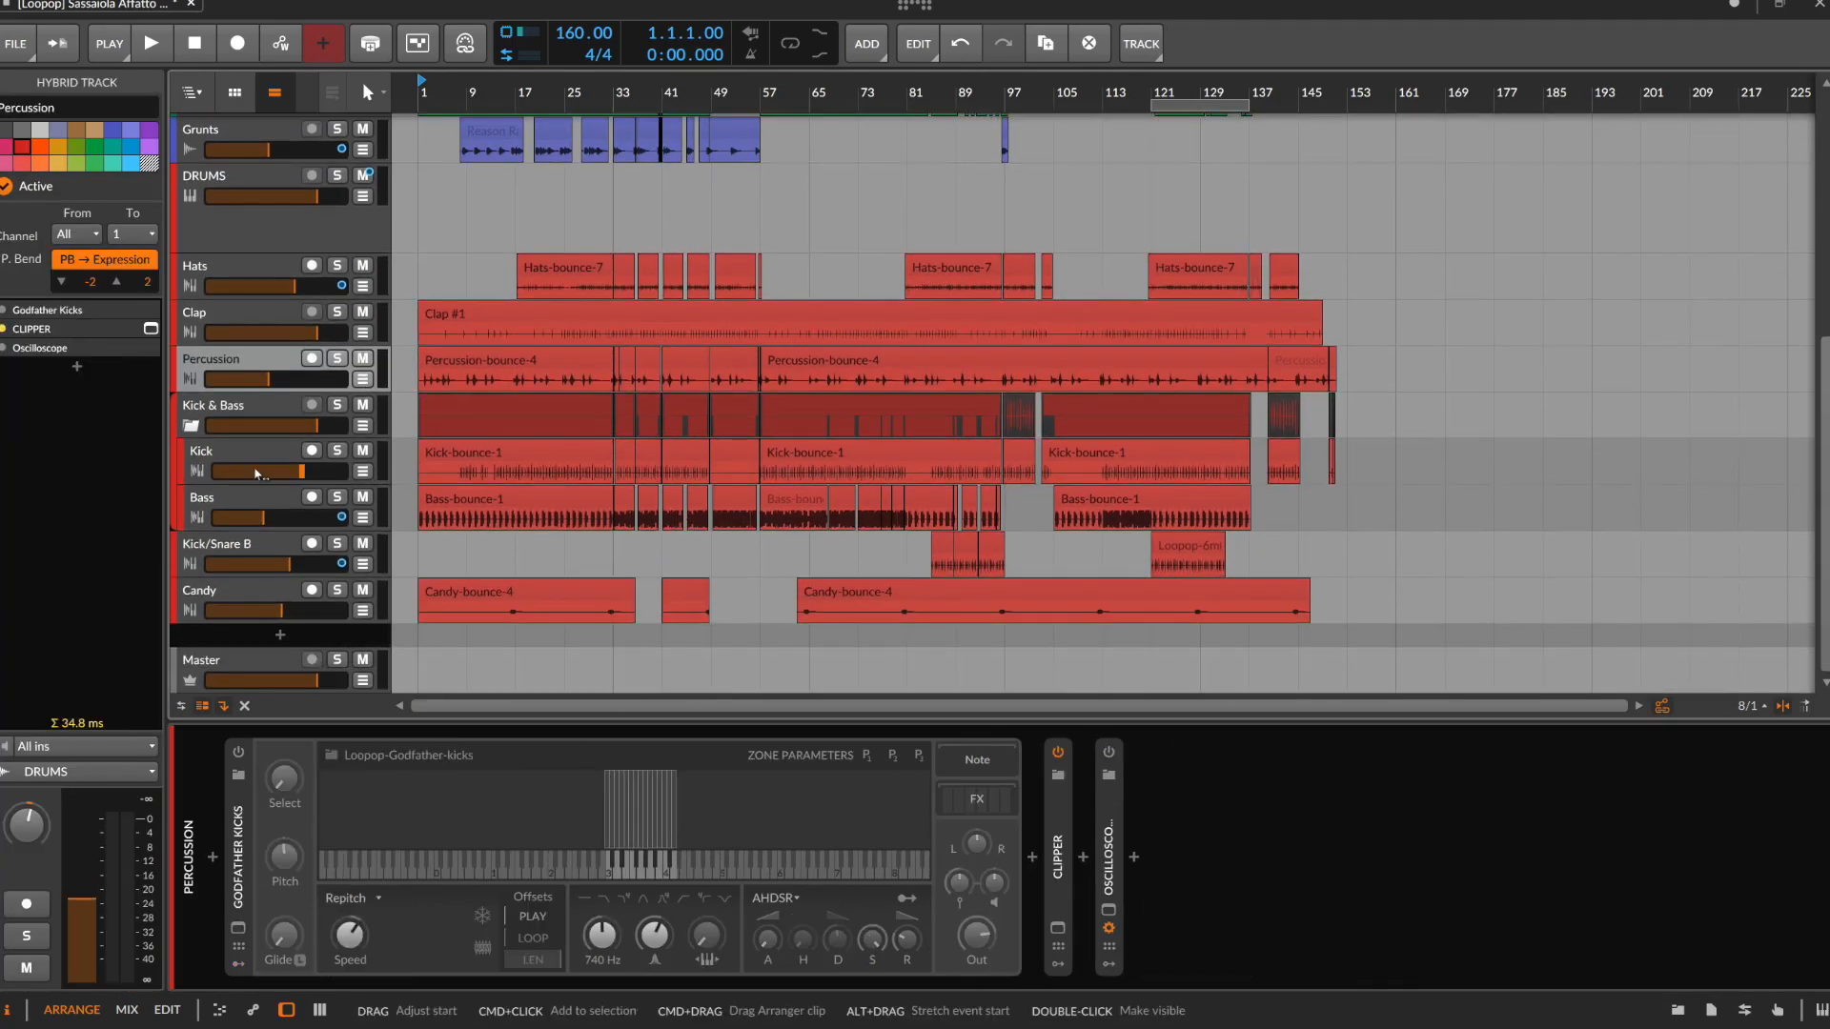
{"action": "left_click", "coordinate": [260, 498]}
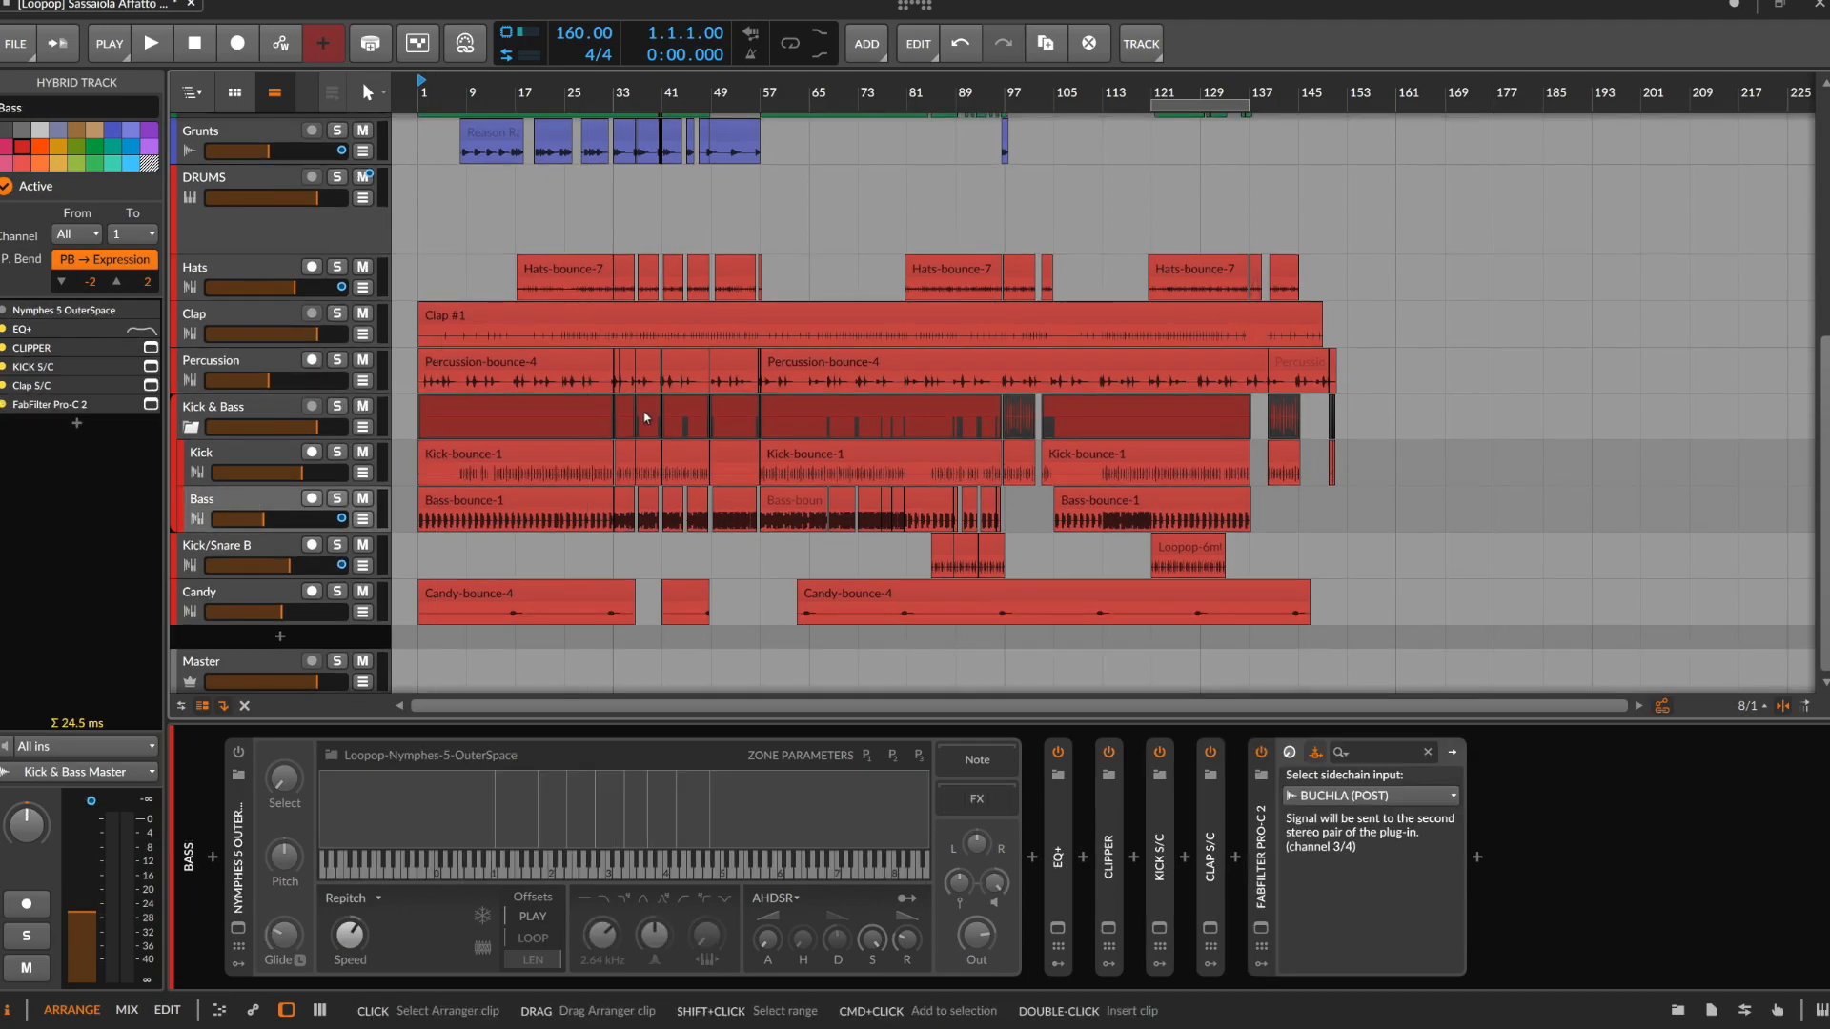
{"action": "key", "text": "d"}
{"action": "key", "text": "d"}
Show the clip launcher beside the arrangement and look over the launcher clips of the synth and drum tracks
{"action": "scroll", "coordinate": [644, 411], "scroll_direction": "up", "scroll_amount": 3}
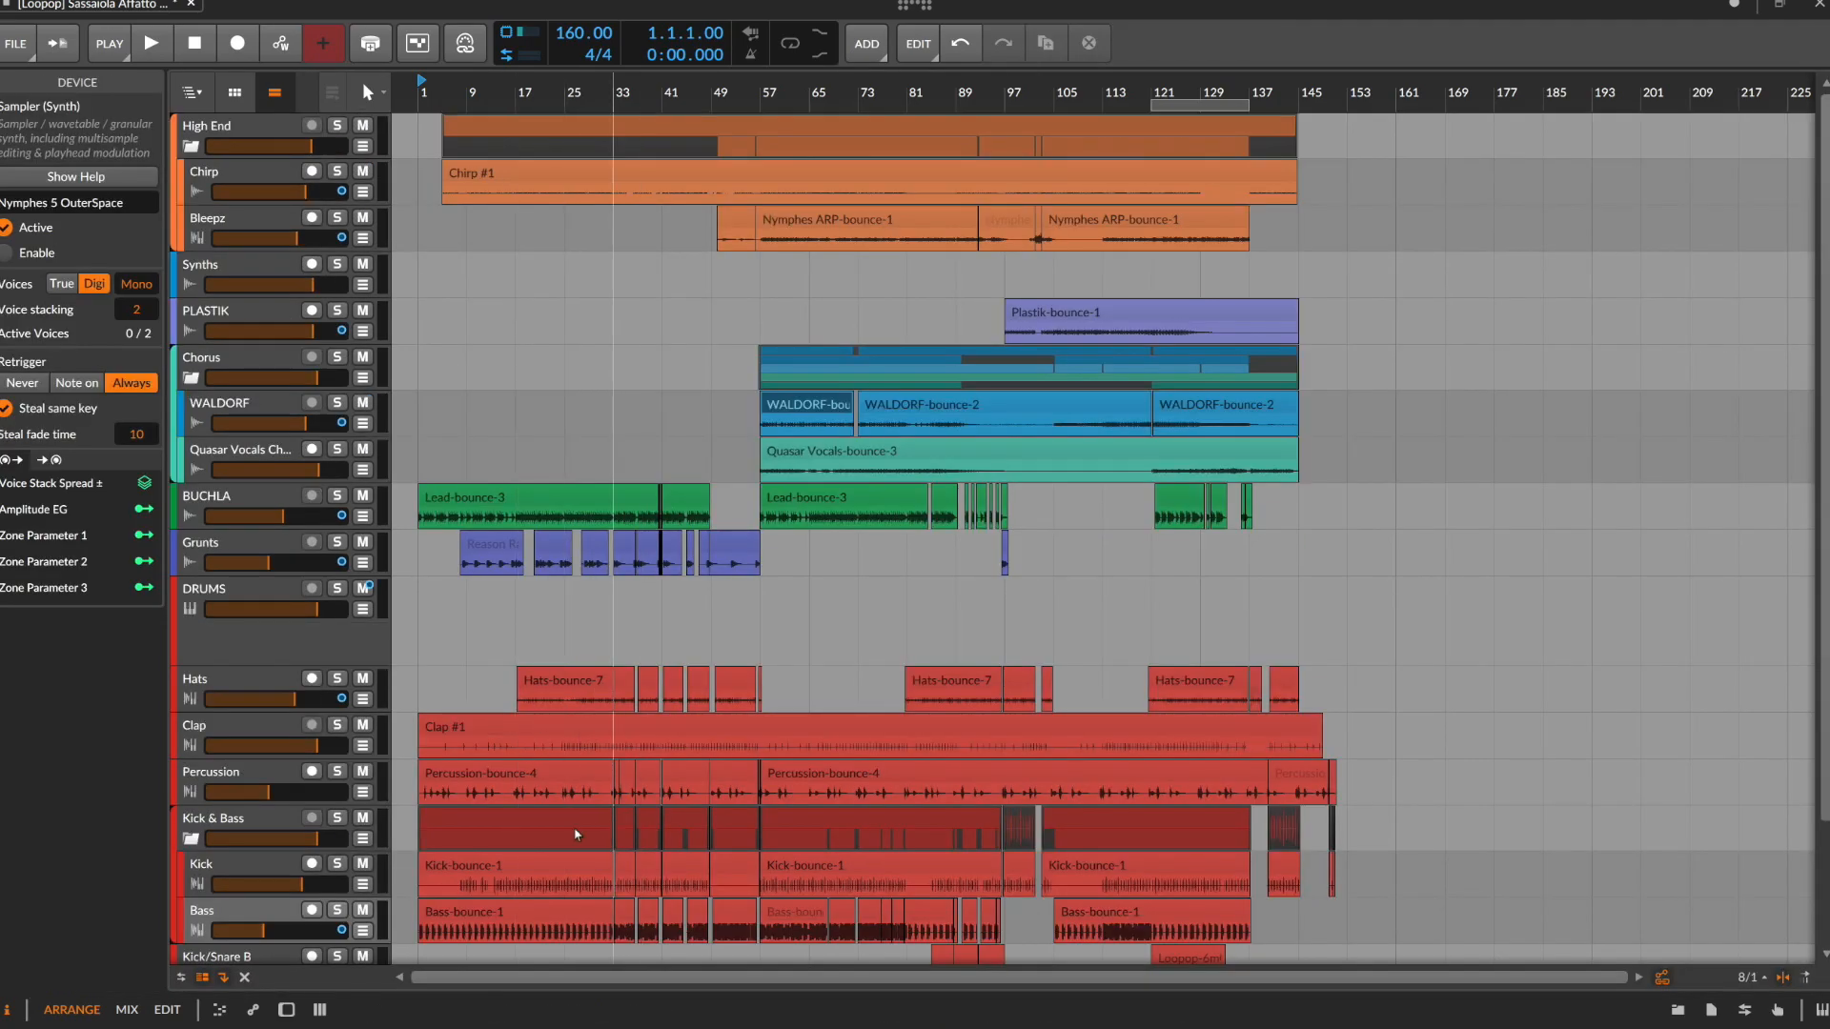
{"action": "scroll", "coordinate": [613, 625], "scroll_direction": "down", "scroll_amount": 2}
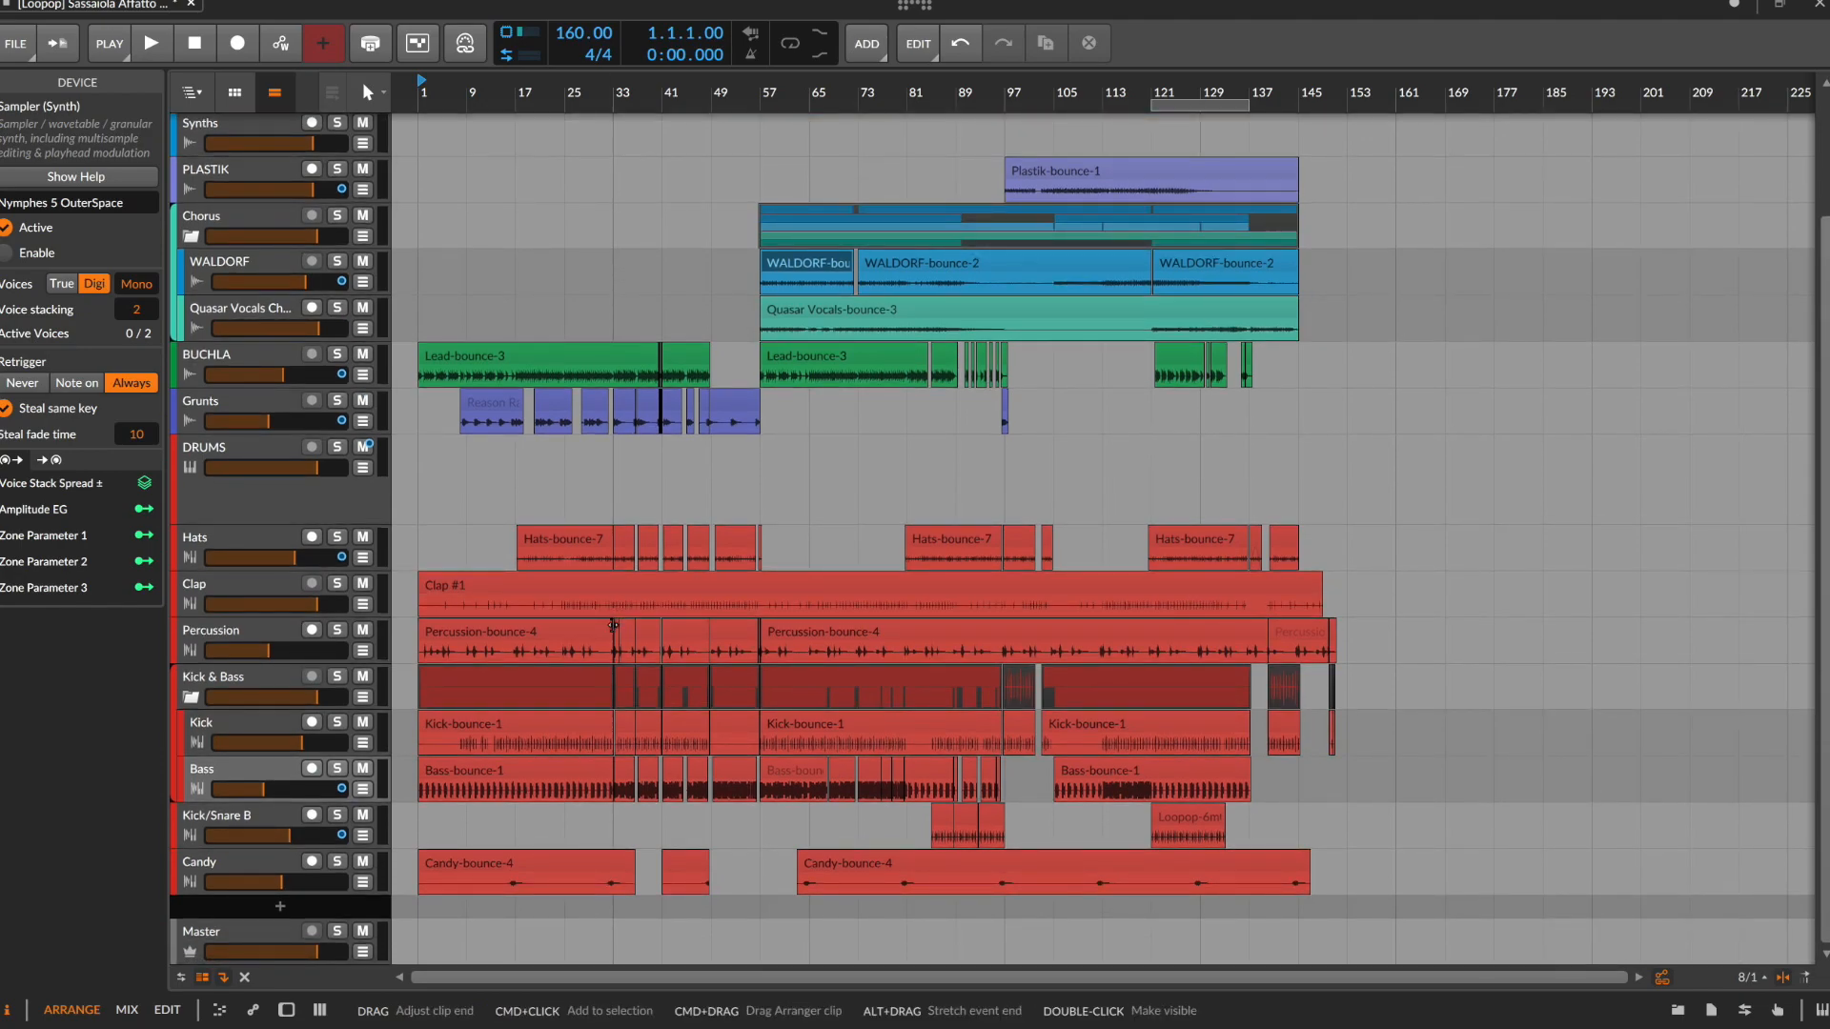
{"action": "scroll", "coordinate": [613, 625], "scroll_direction": "up", "scroll_amount": 2}
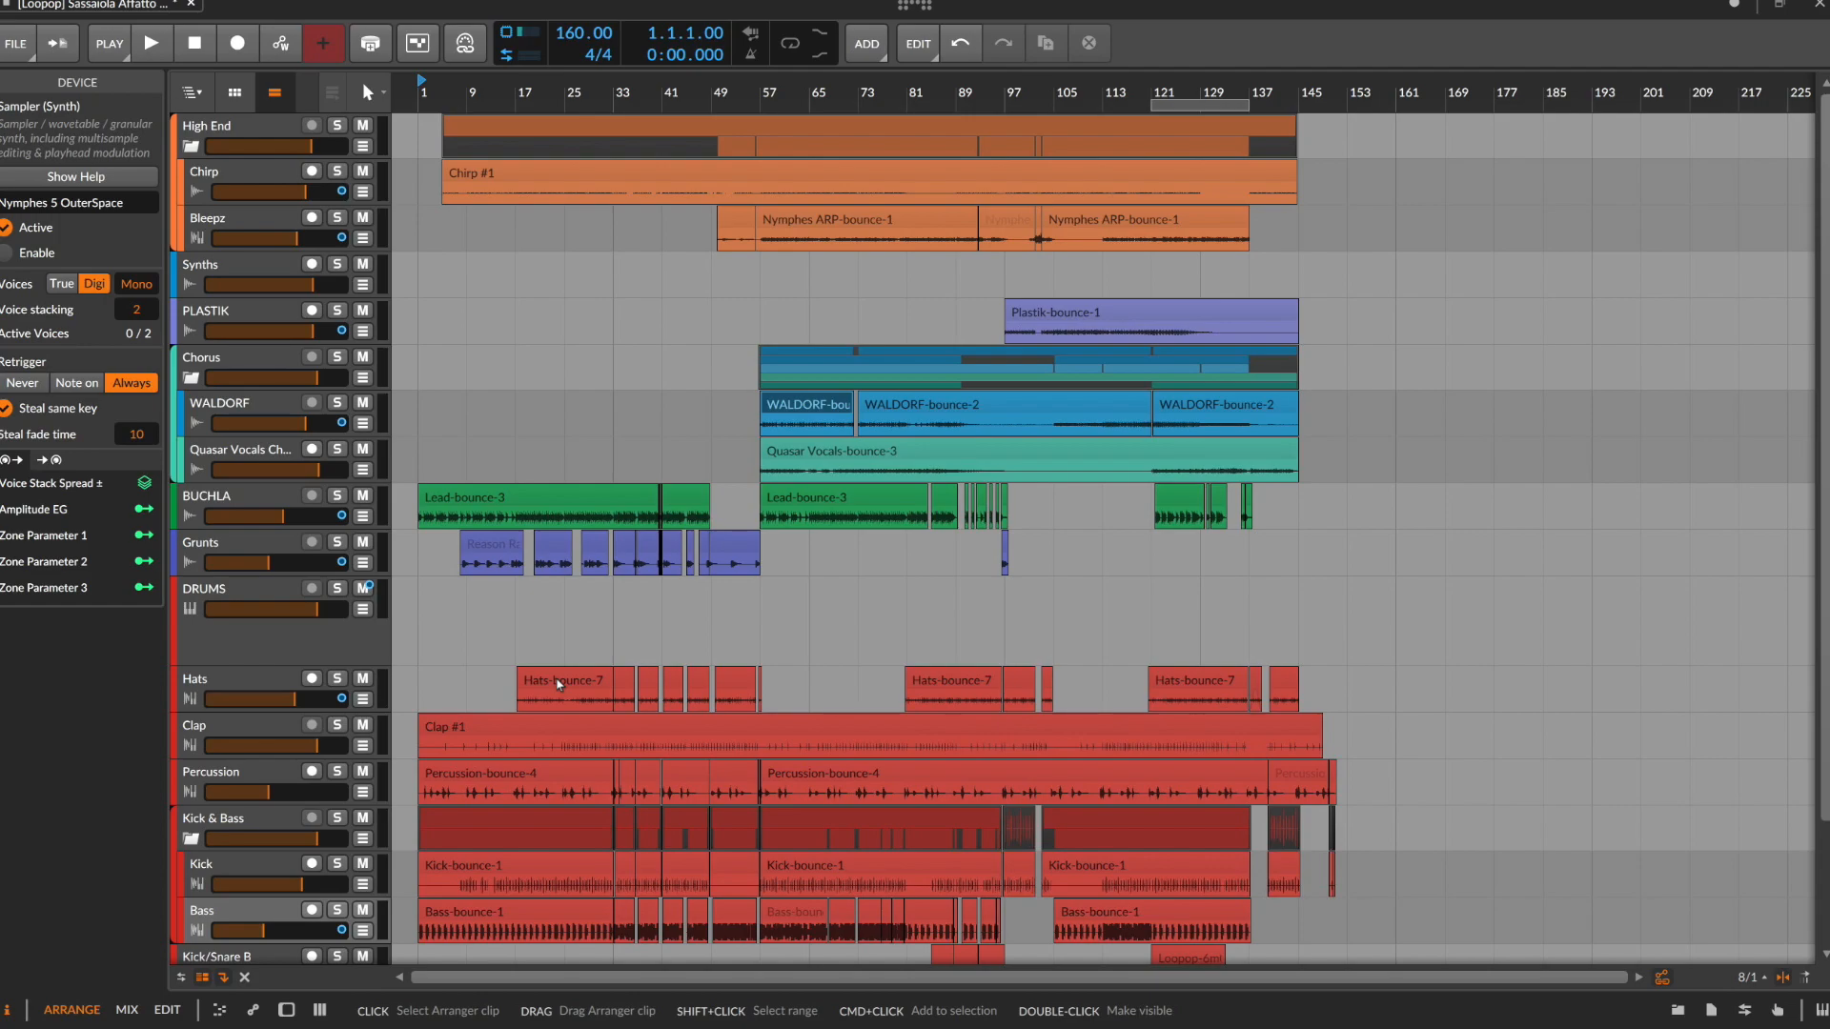
{"action": "key", "text": "l"}
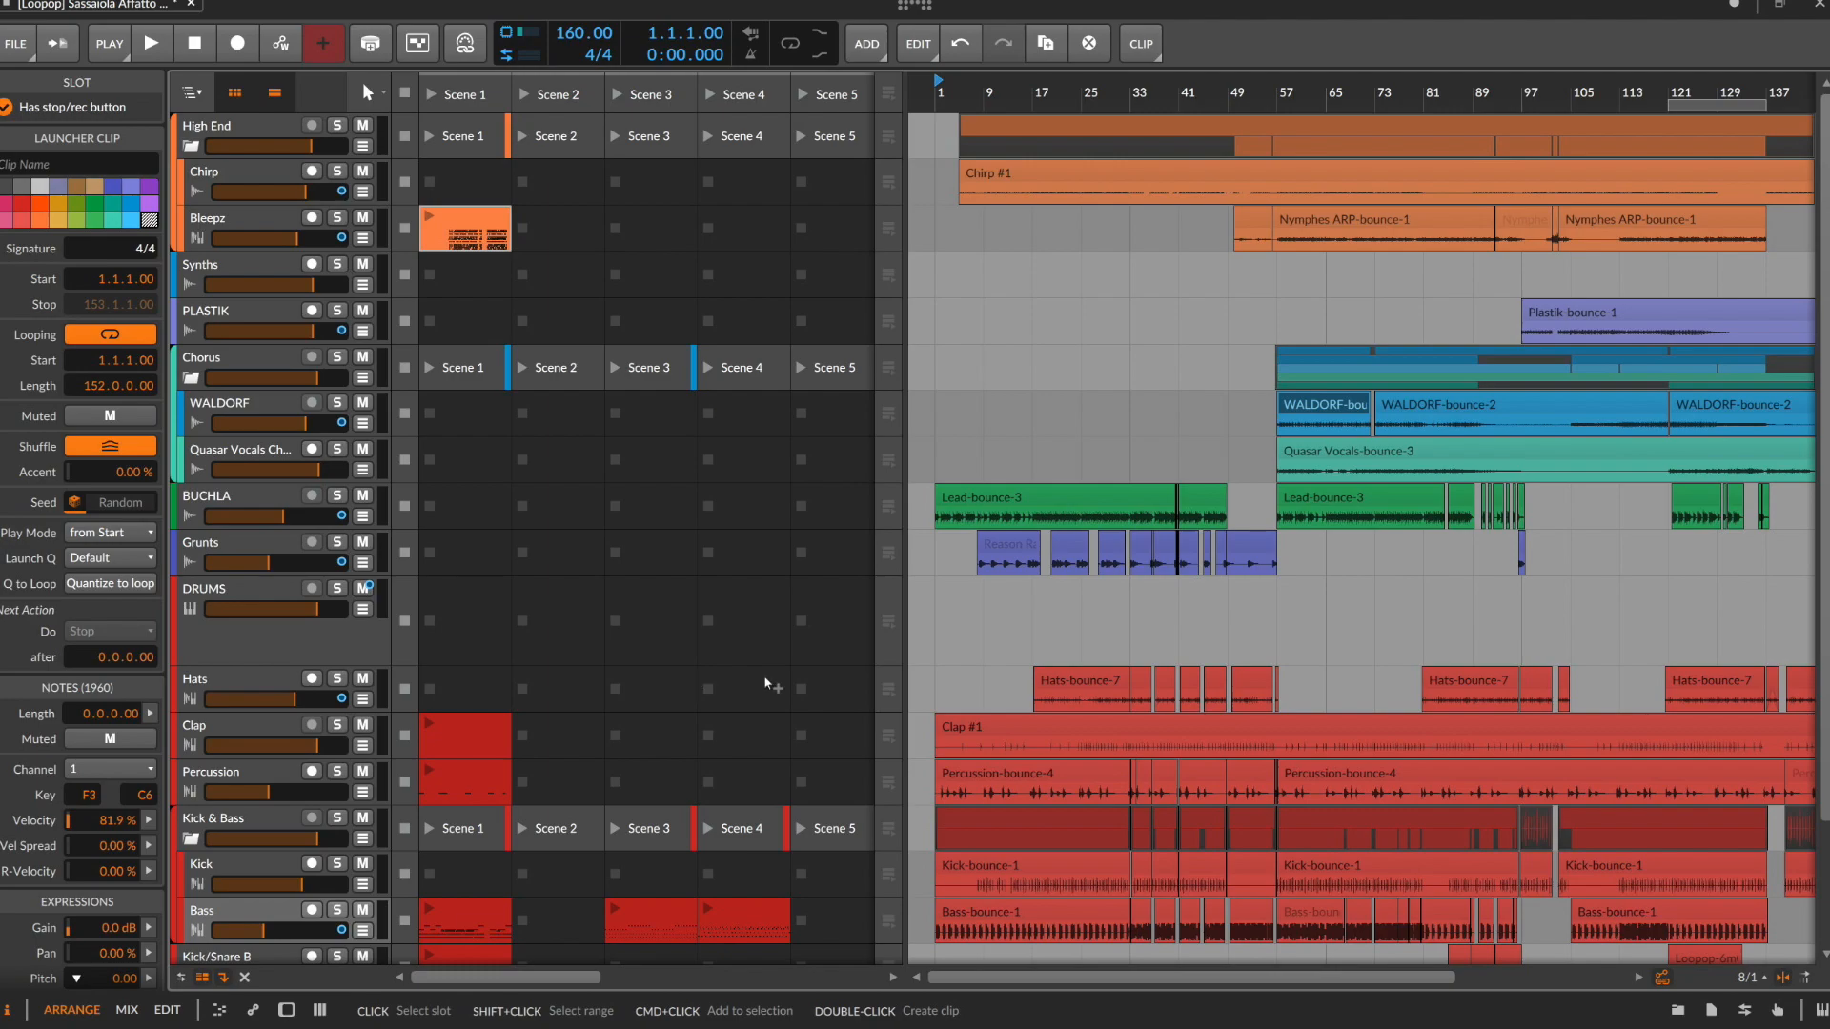
{"action": "scroll", "coordinate": [641, 665], "scroll_direction": "down", "scroll_amount": 3}
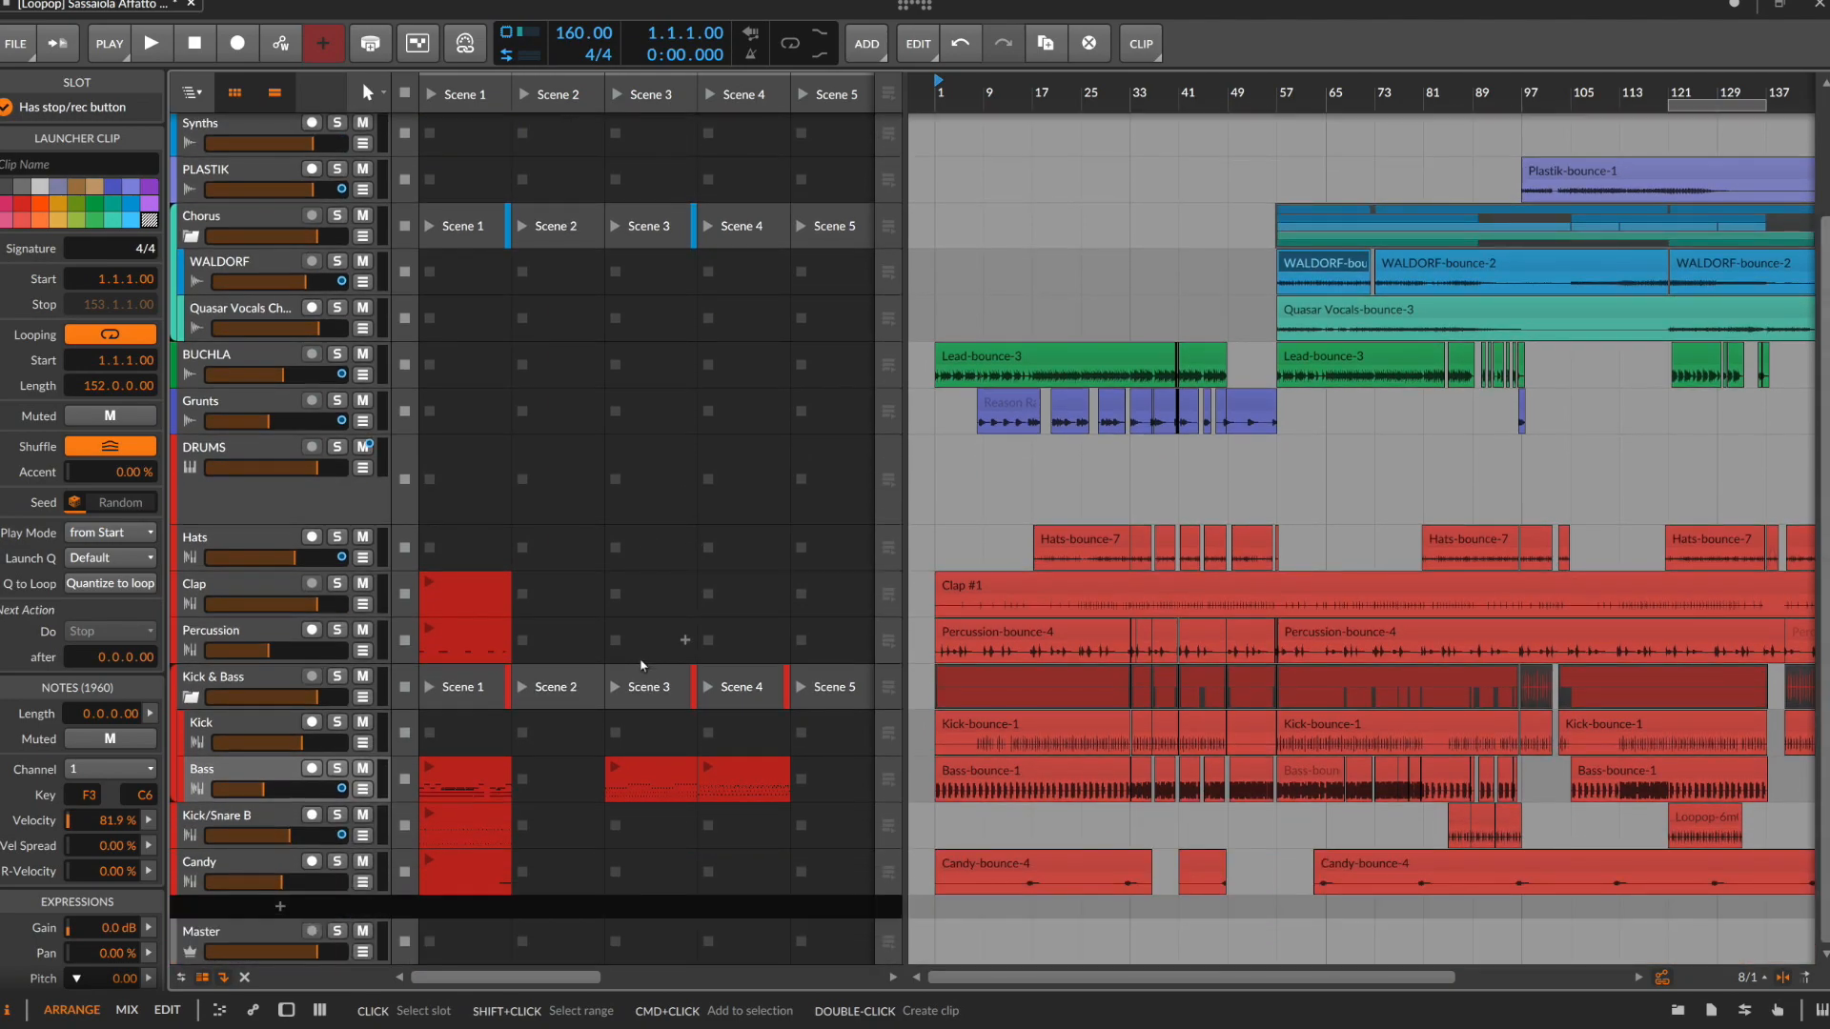
{"action": "scroll", "coordinate": [538, 601], "scroll_direction": "up", "scroll_amount": 3}
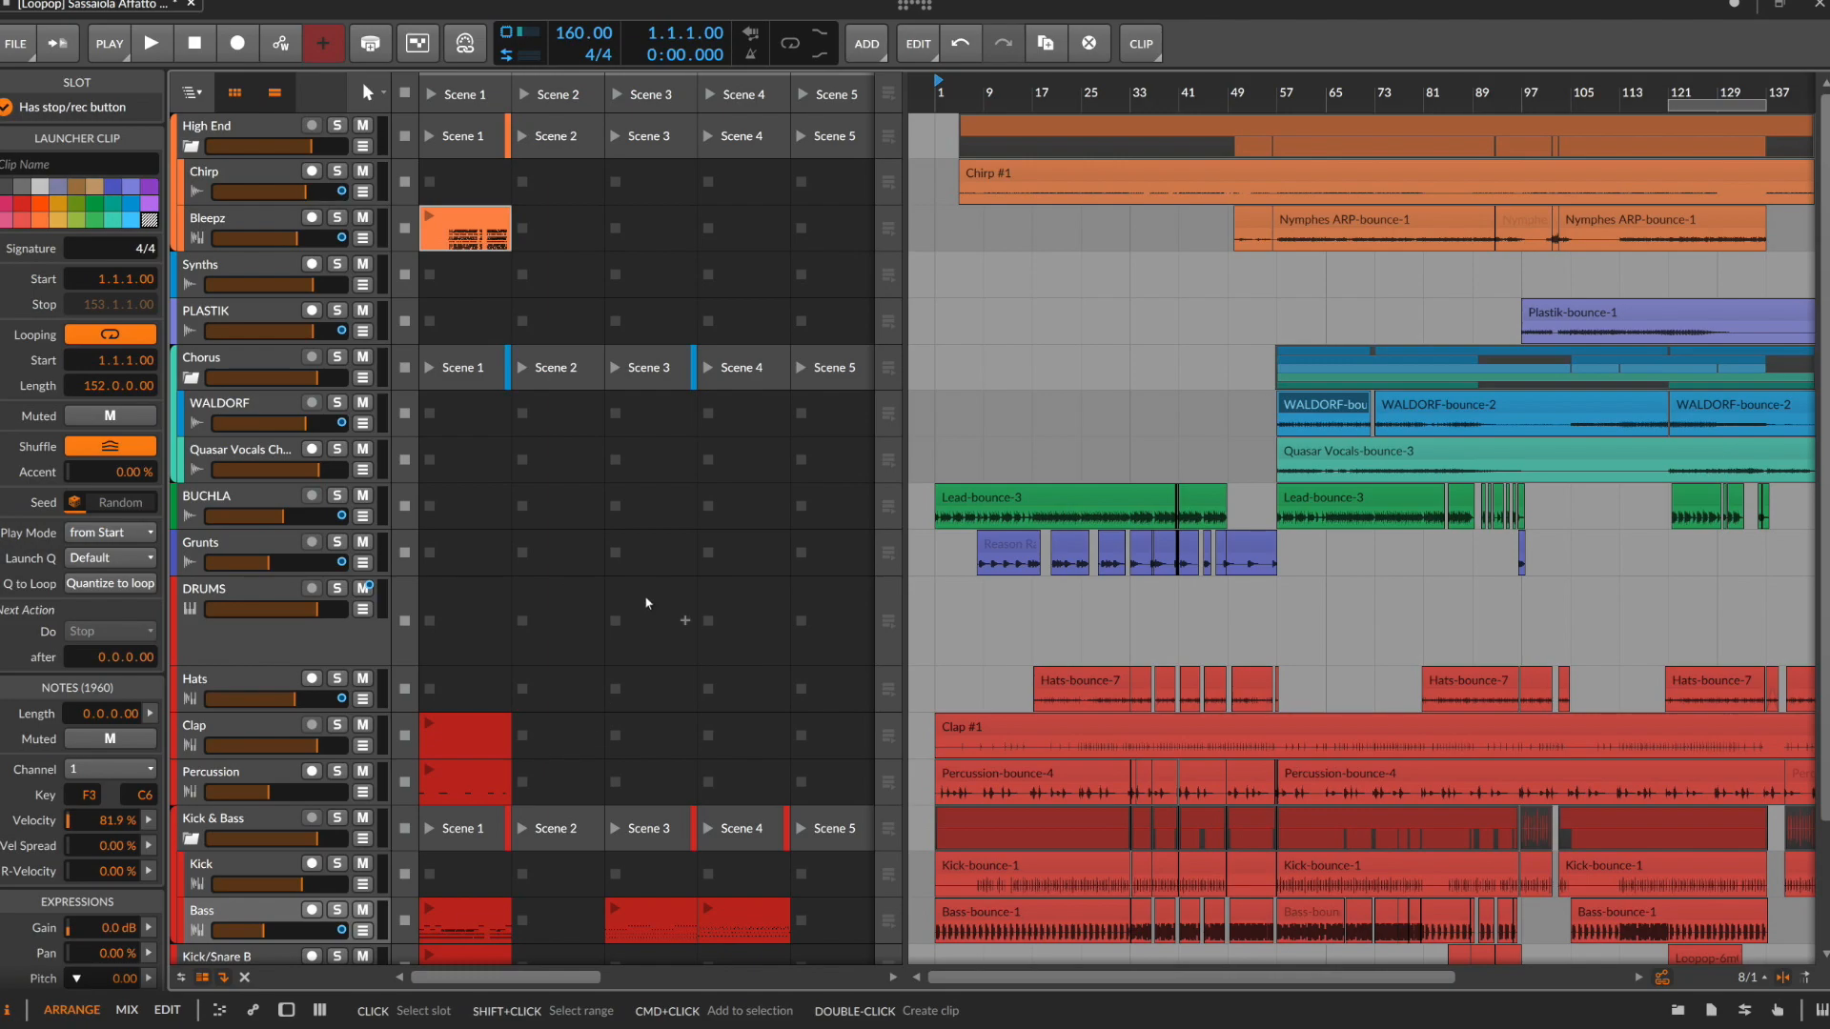
Reveal the deactivated tracks to review their launcher clips, and hide those tracks again
{"action": "scroll", "coordinate": [644, 594], "scroll_direction": "up", "scroll_amount": 5}
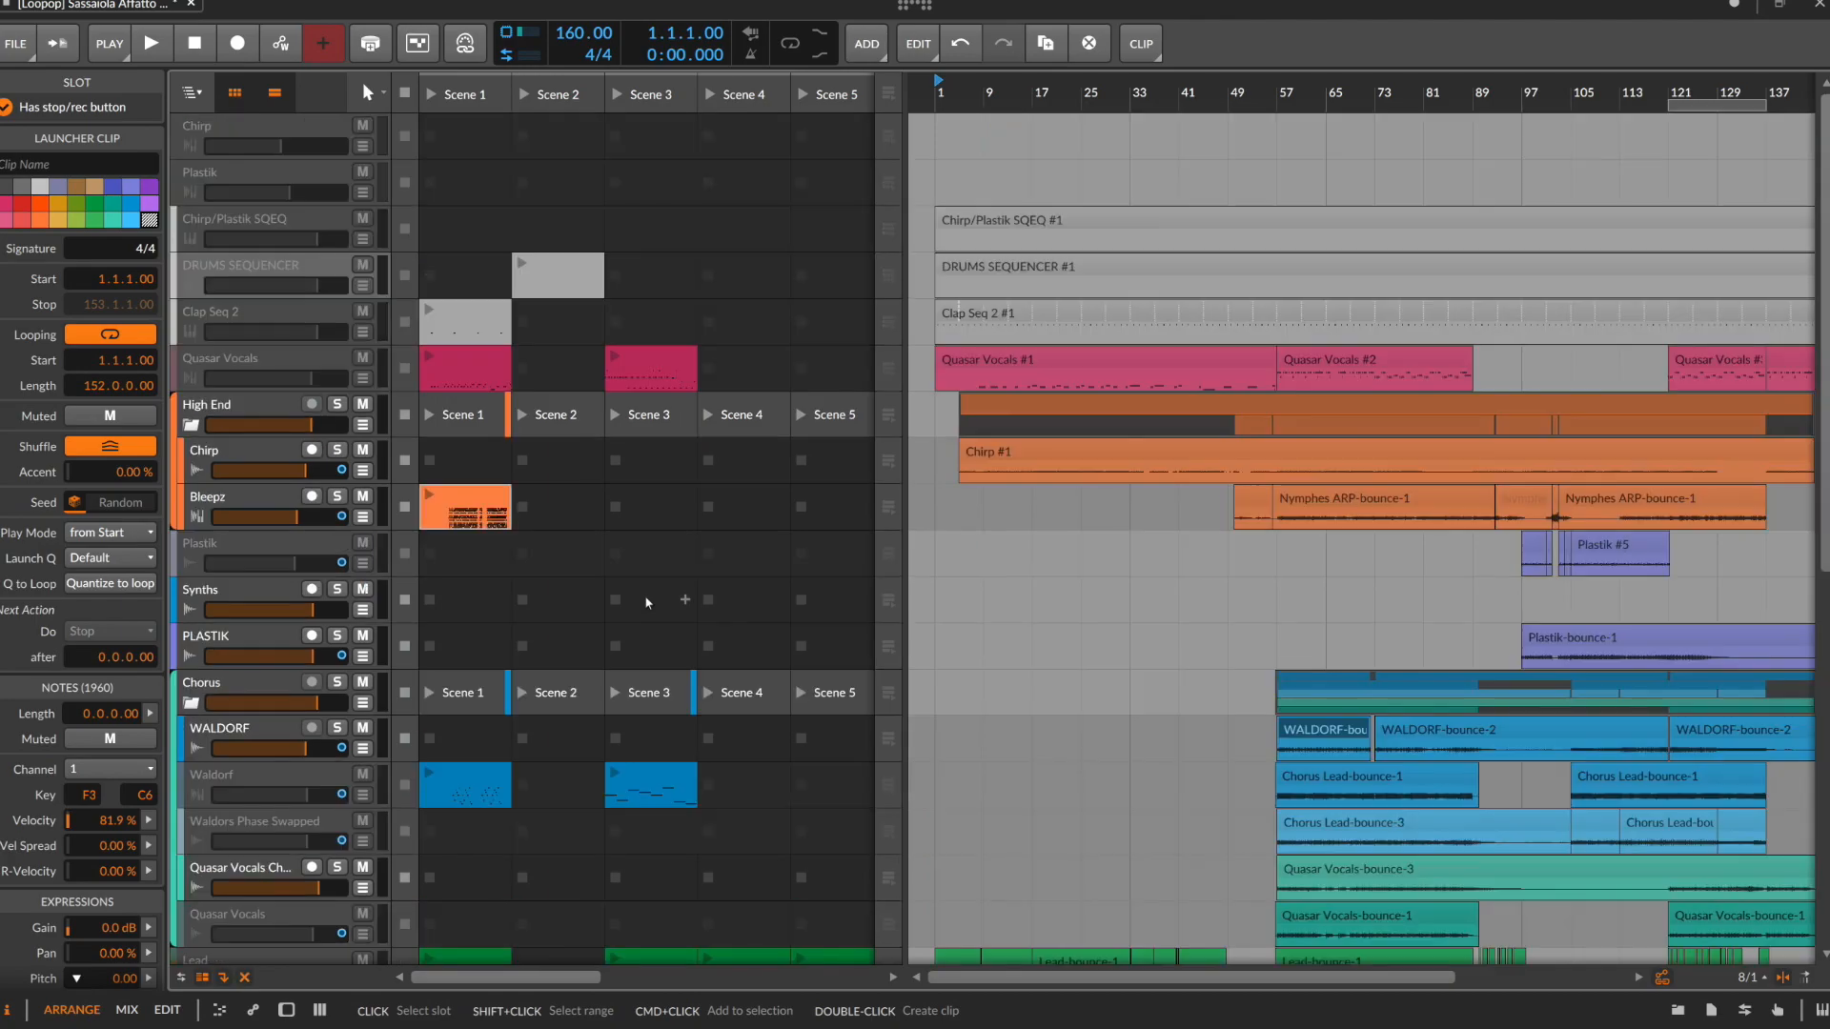
{"action": "scroll", "coordinate": [645, 595], "scroll_direction": "down", "scroll_amount": 12}
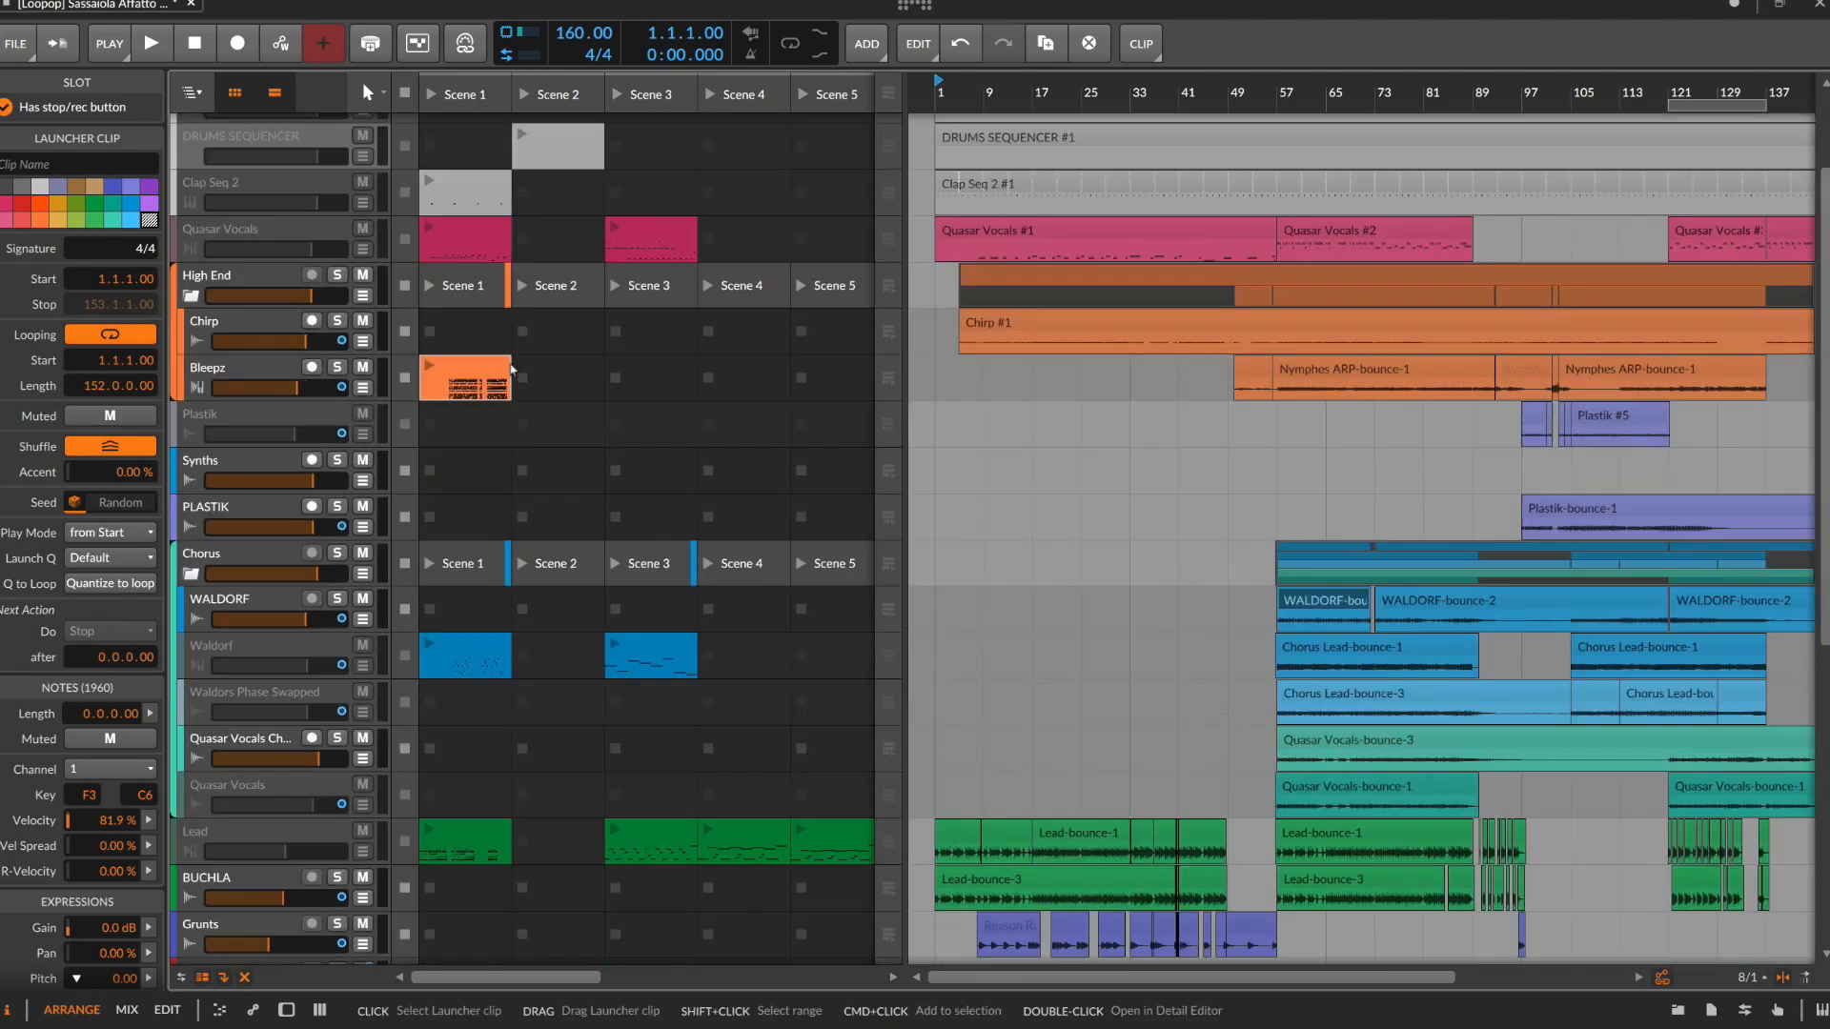
{"action": "scroll", "coordinate": [560, 443], "scroll_direction": "up", "scroll_amount": 12}
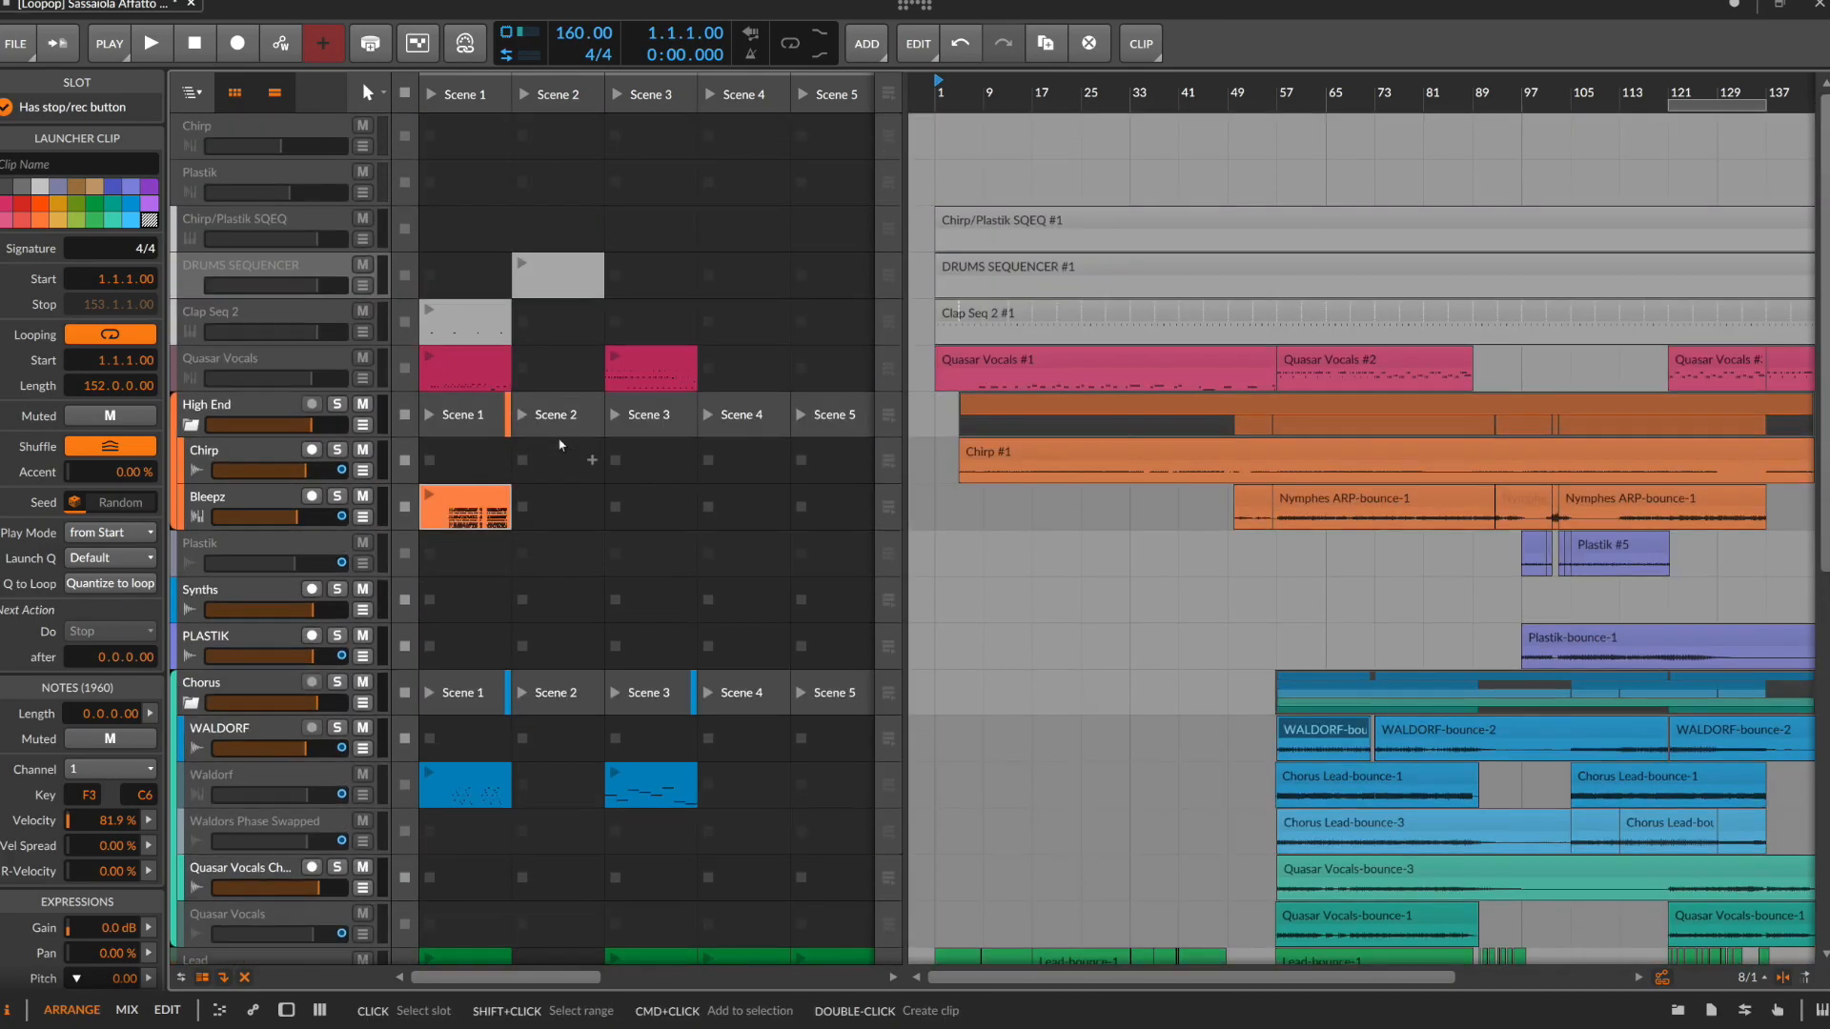
{"action": "scroll", "coordinate": [560, 443], "scroll_direction": "down", "scroll_amount": 5}
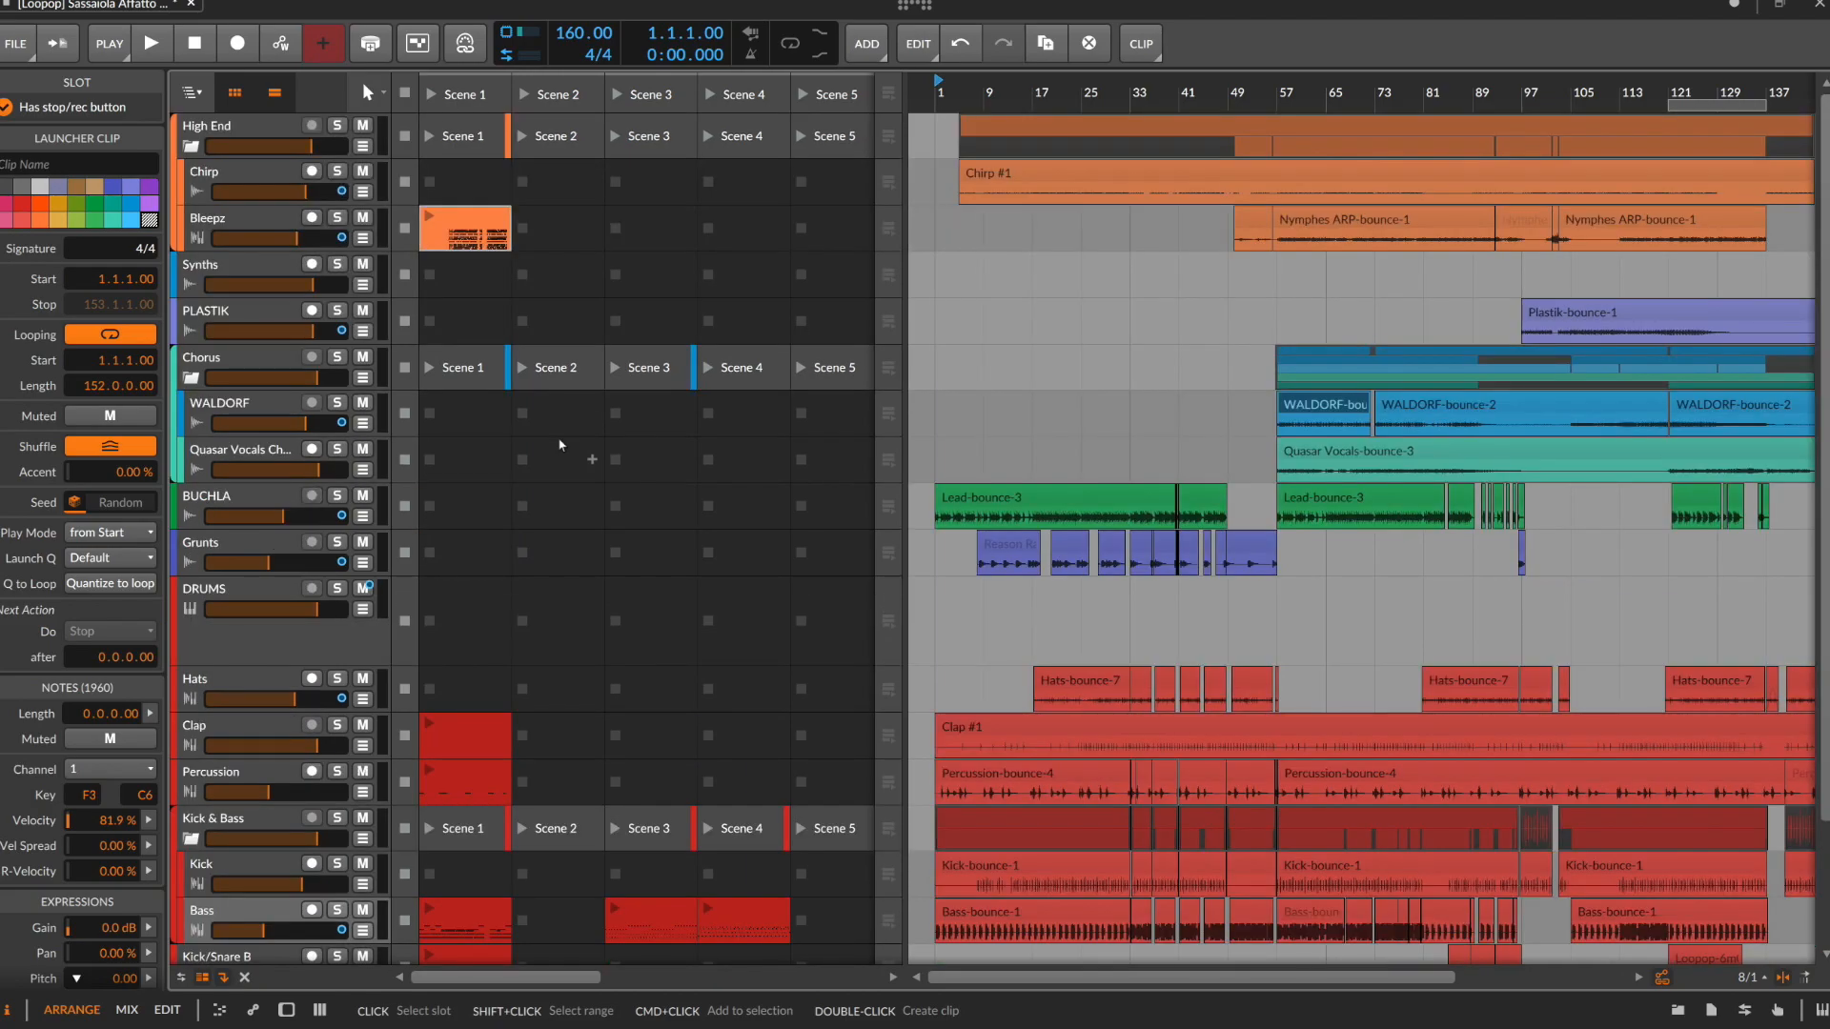
{"action": "scroll", "coordinate": [560, 443], "scroll_direction": "down", "scroll_amount": 3}
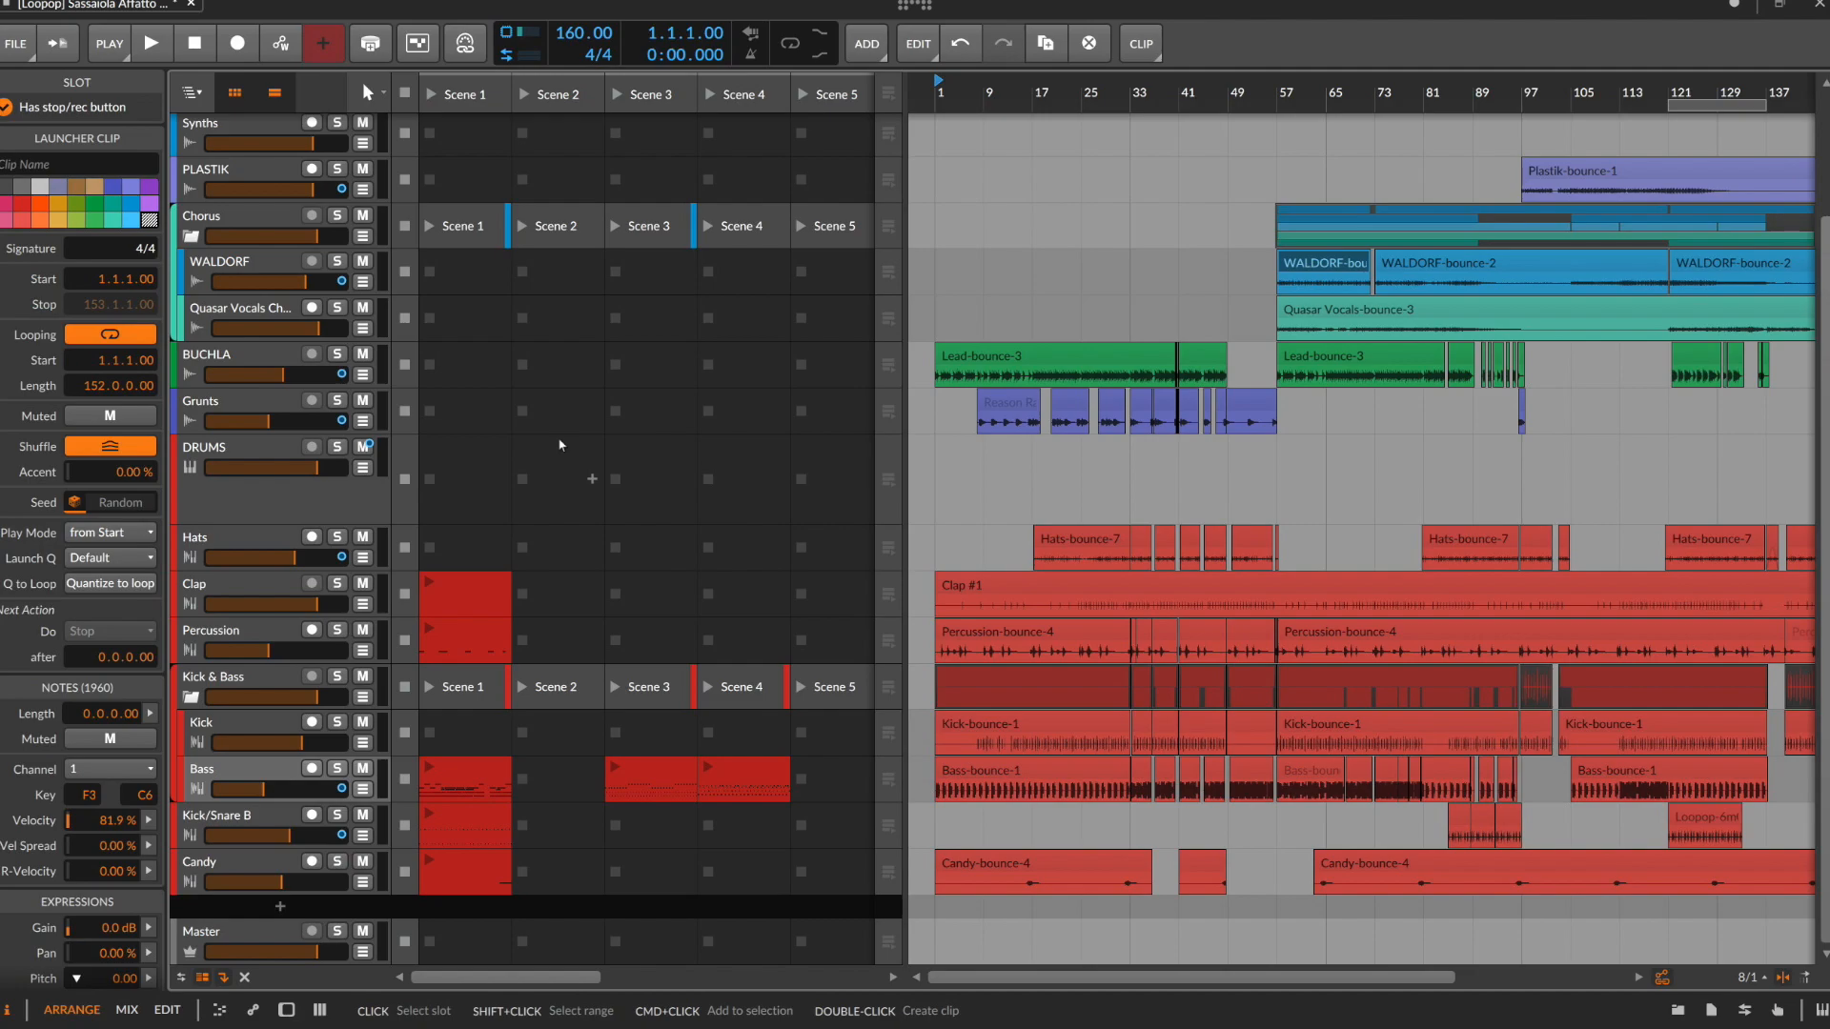
{"action": "scroll", "coordinate": [667, 448], "scroll_direction": "up", "scroll_amount": 3}
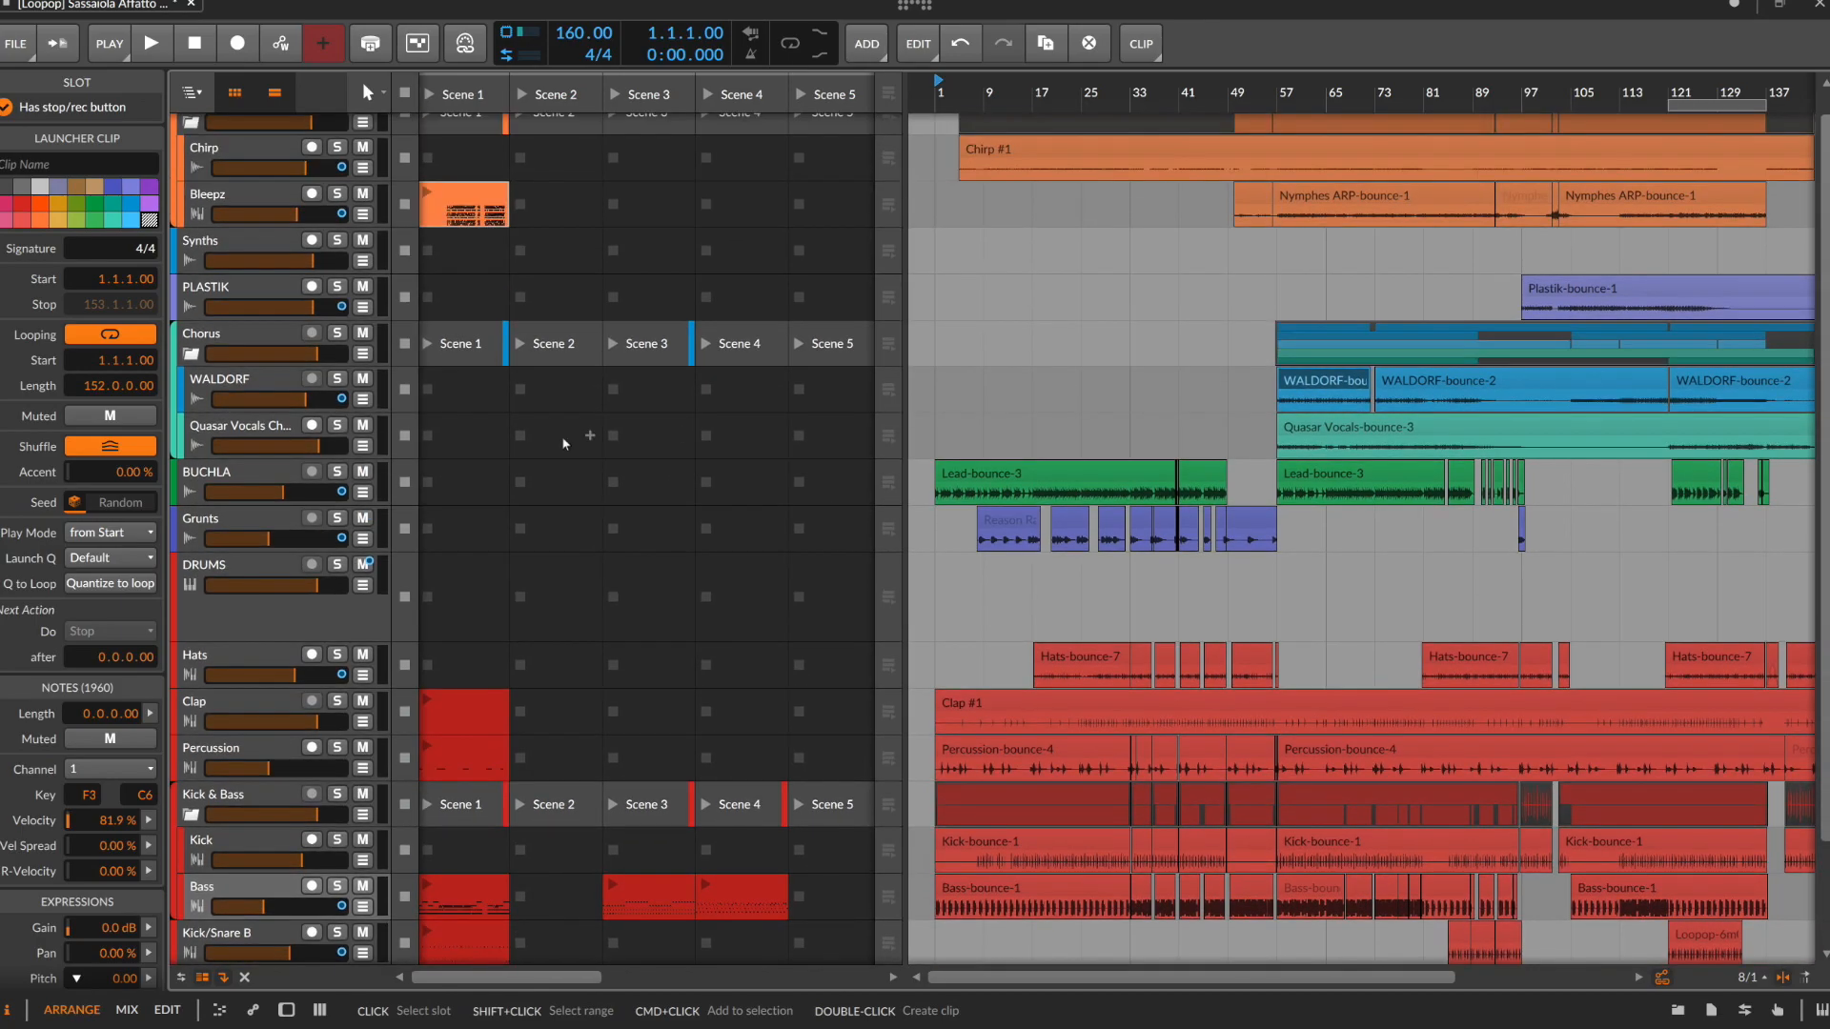
Show the deactivated tracks and open the Lead track's Scene 1 clip to view its notes
{"action": "left_click", "coordinate": [271, 478]}
{"action": "key", "text": "alt+shift+a"}
{"action": "scroll", "coordinate": [448, 595], "scroll_direction": "down", "scroll_amount": 8}
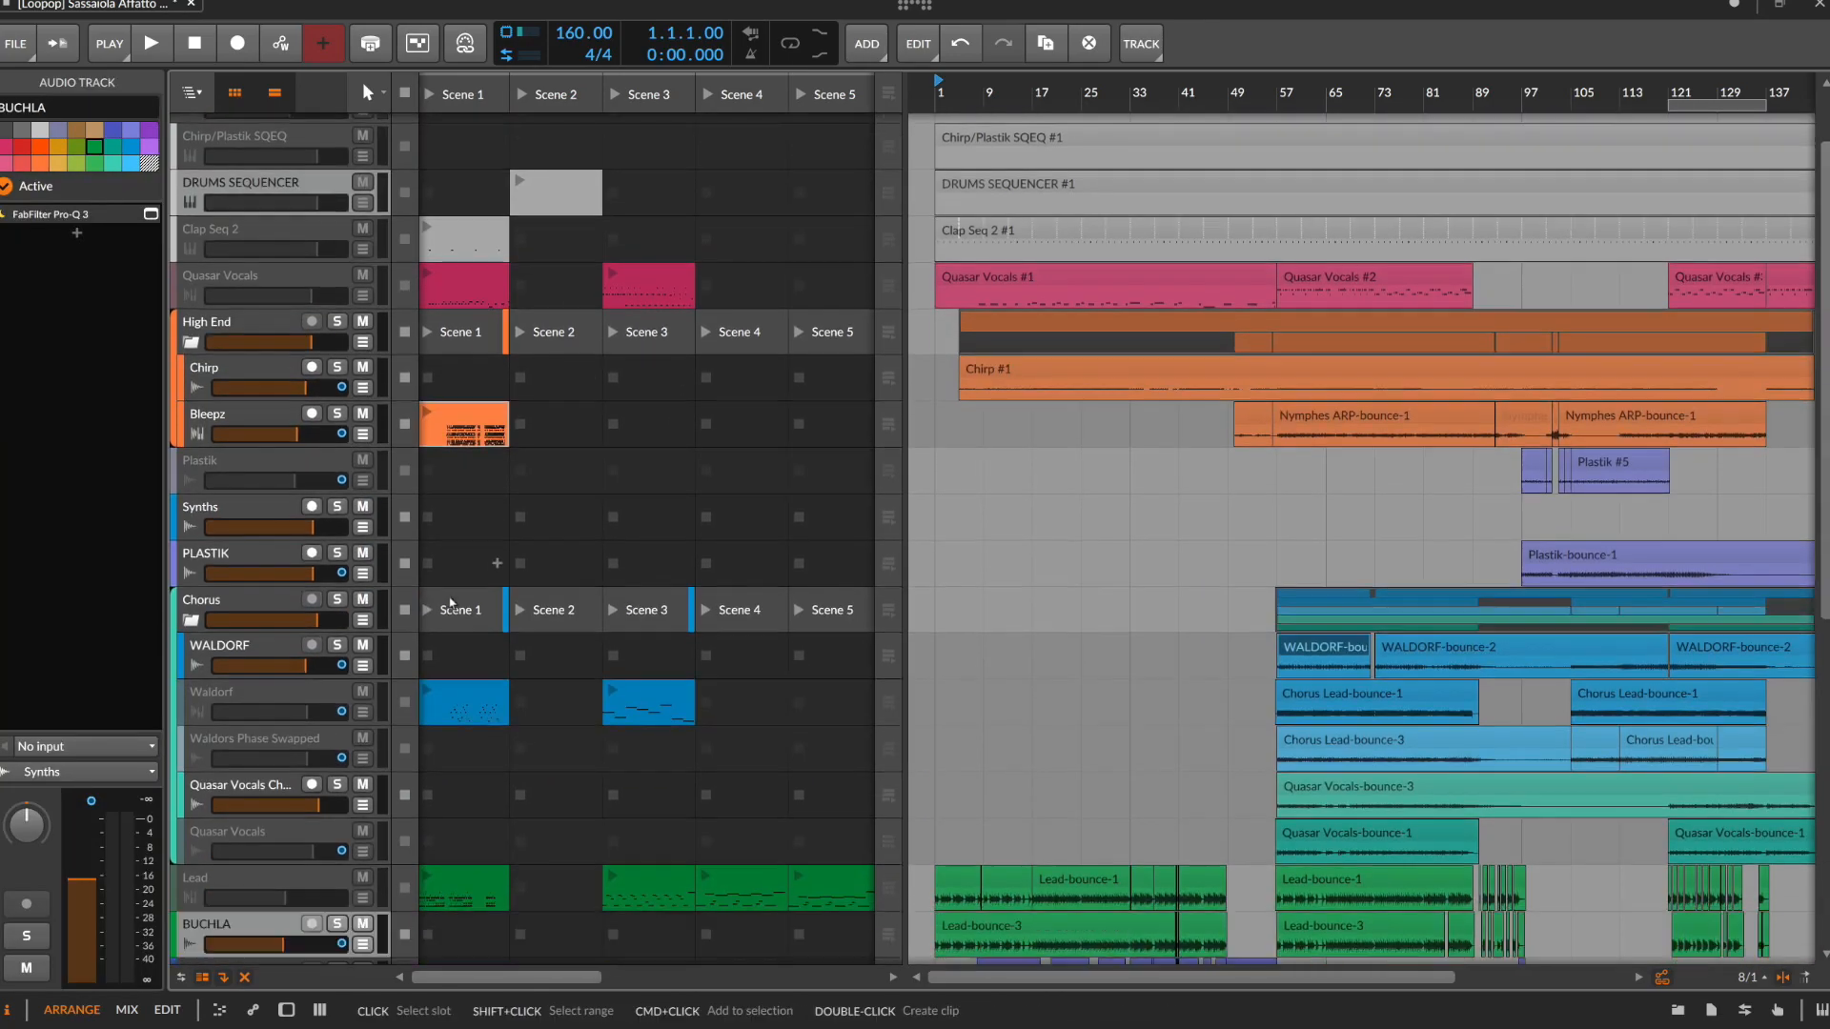
{"action": "double_click", "coordinate": [467, 524]}
{"action": "left_click", "coordinate": [543, 697]}
View the notes of the Bass track's Scene 1 clip and close the detail editor
{"action": "scroll", "coordinate": [467, 372], "scroll_direction": "down", "scroll_amount": 5}
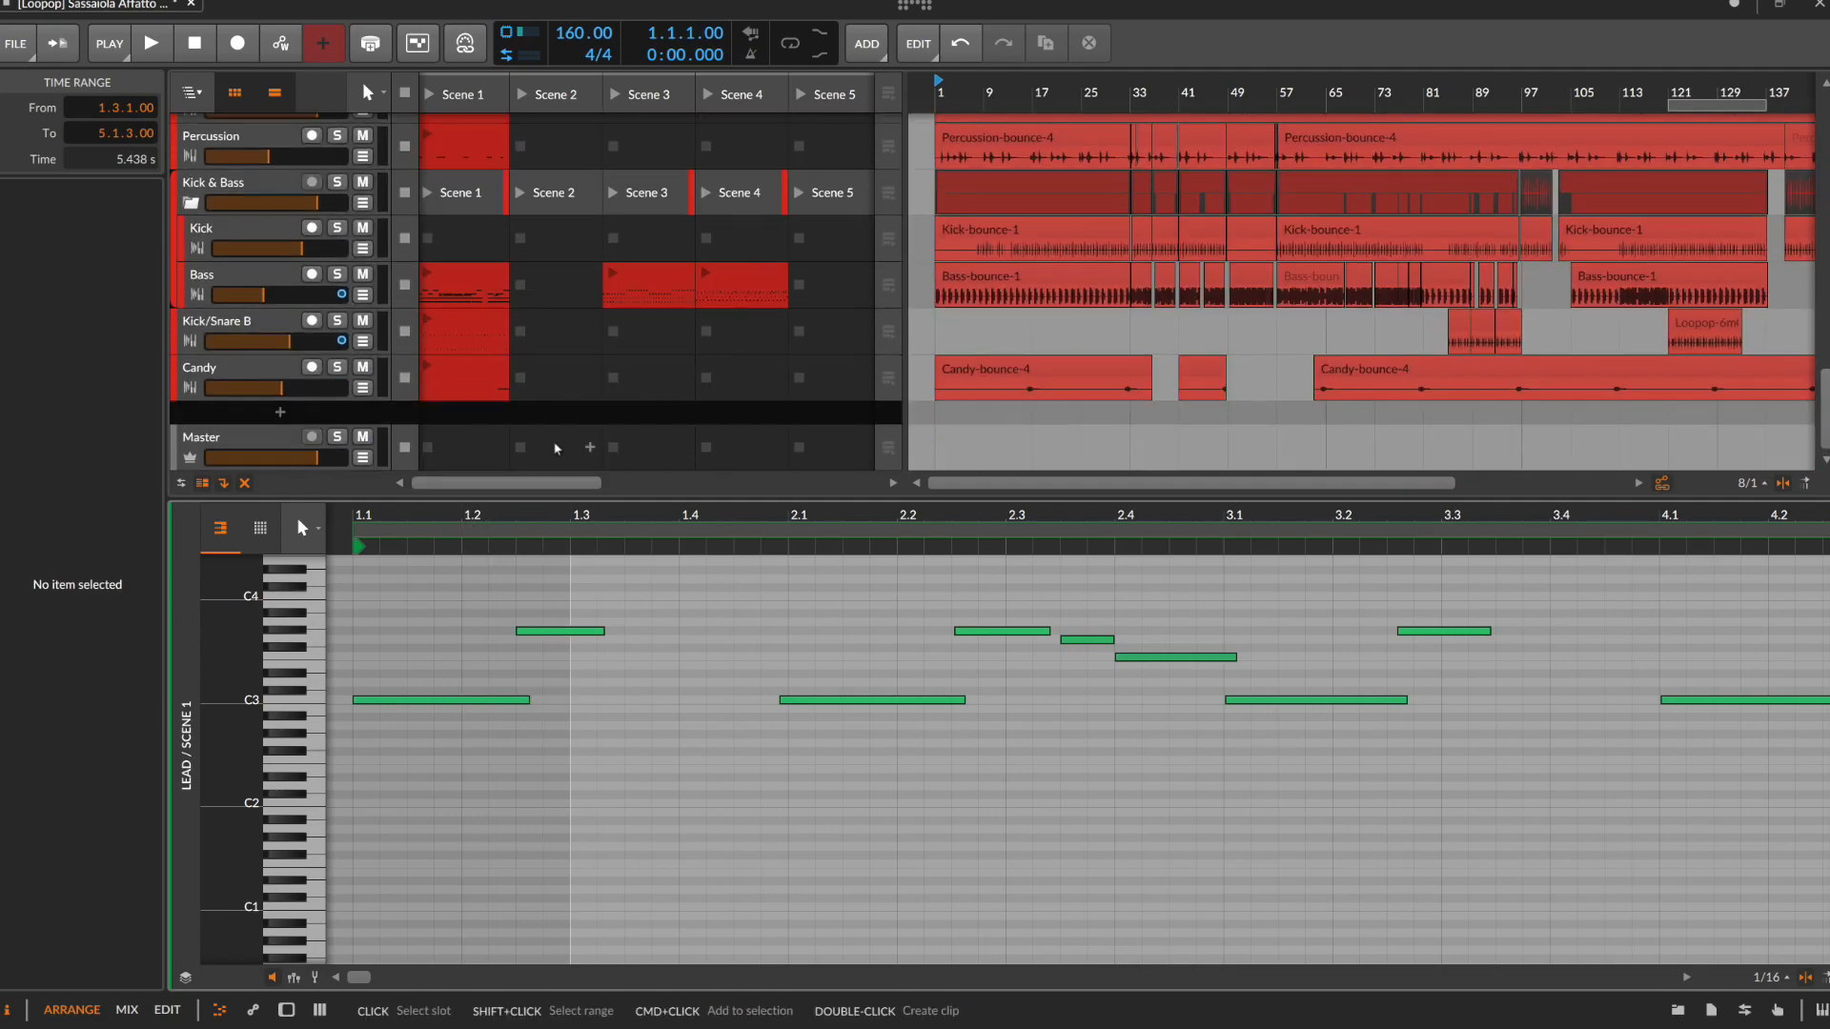
{"action": "left_click", "coordinate": [456, 298]}
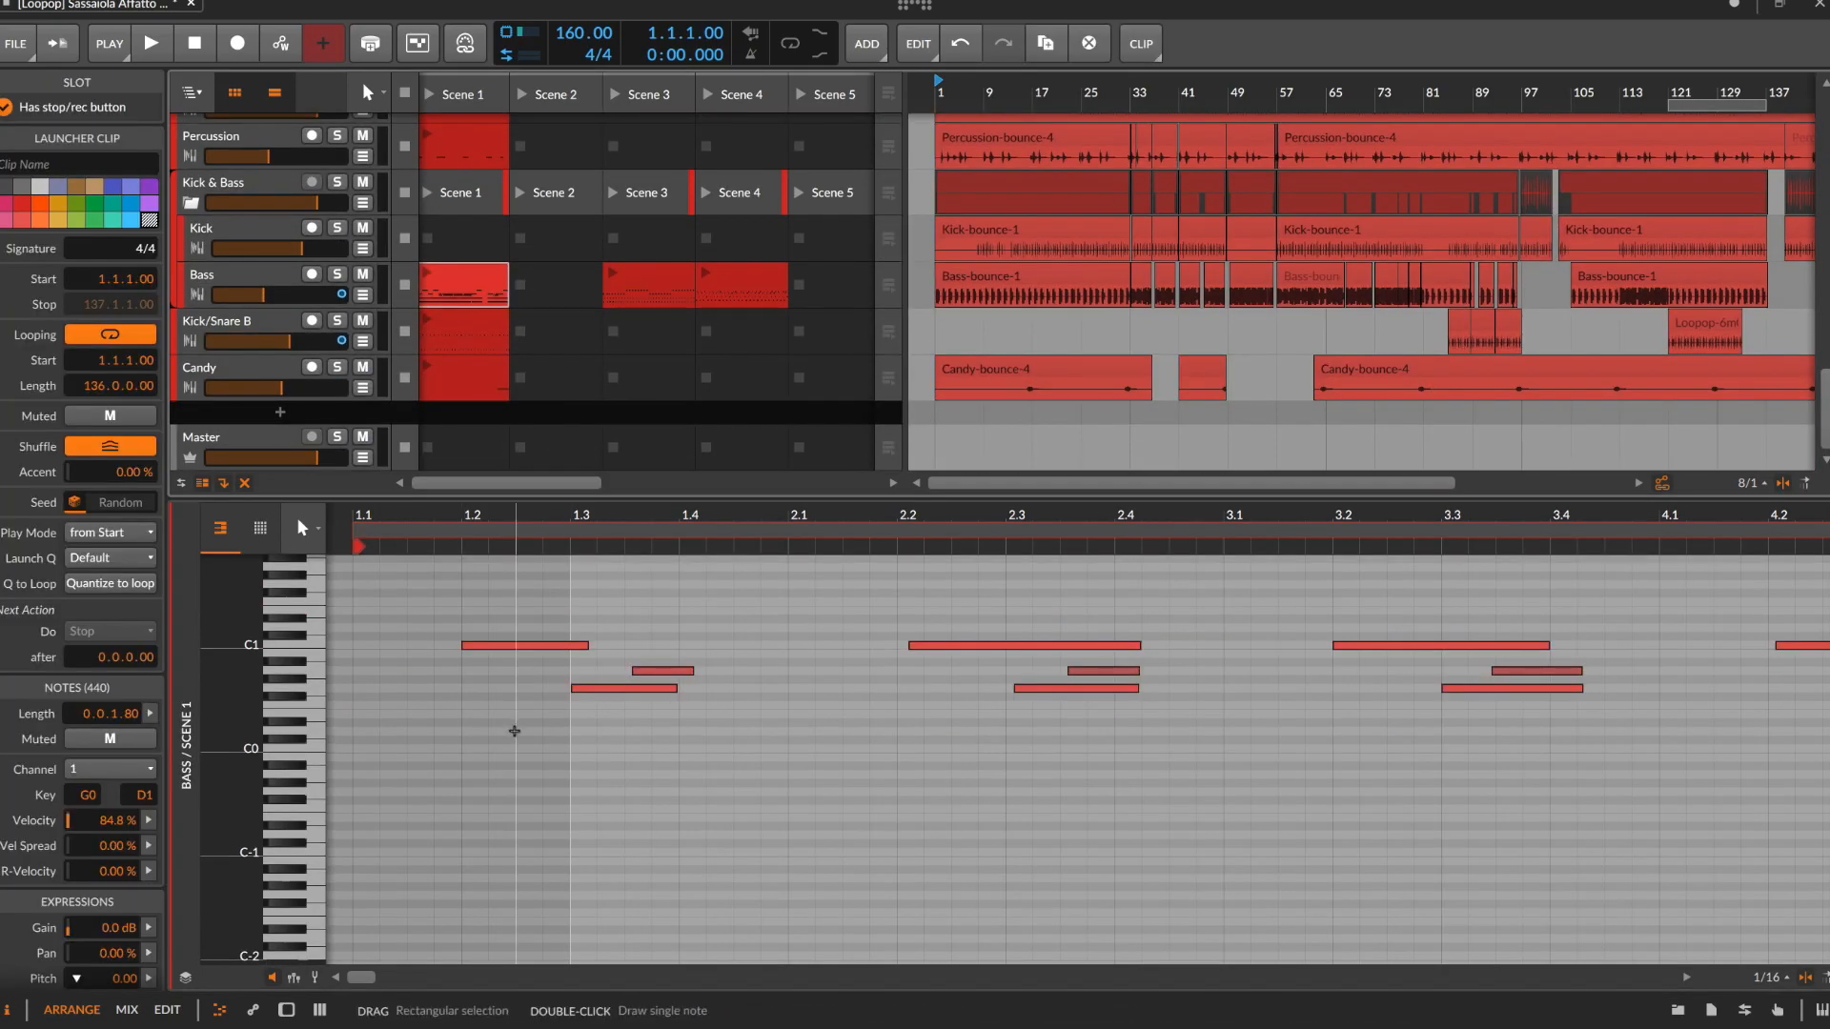
{"action": "scroll", "coordinate": [660, 451], "scroll_direction": "up", "scroll_amount": 5}
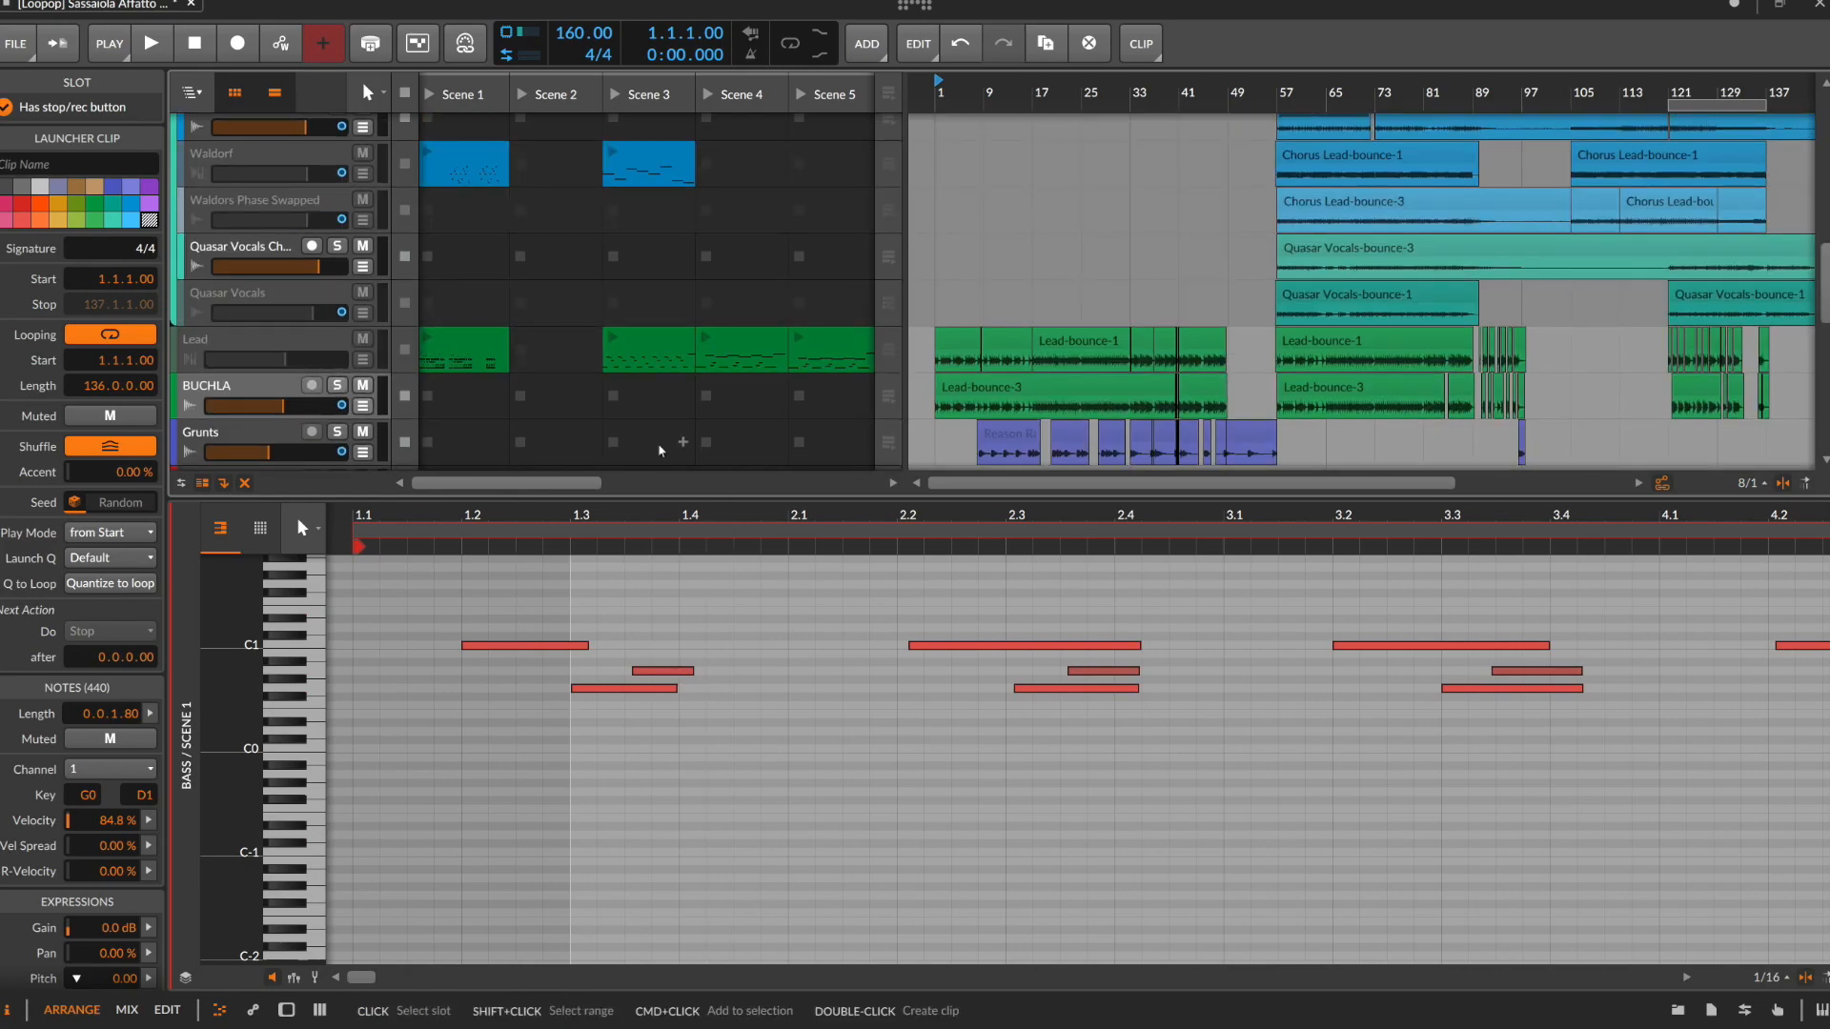
{"action": "key", "text": "d"}
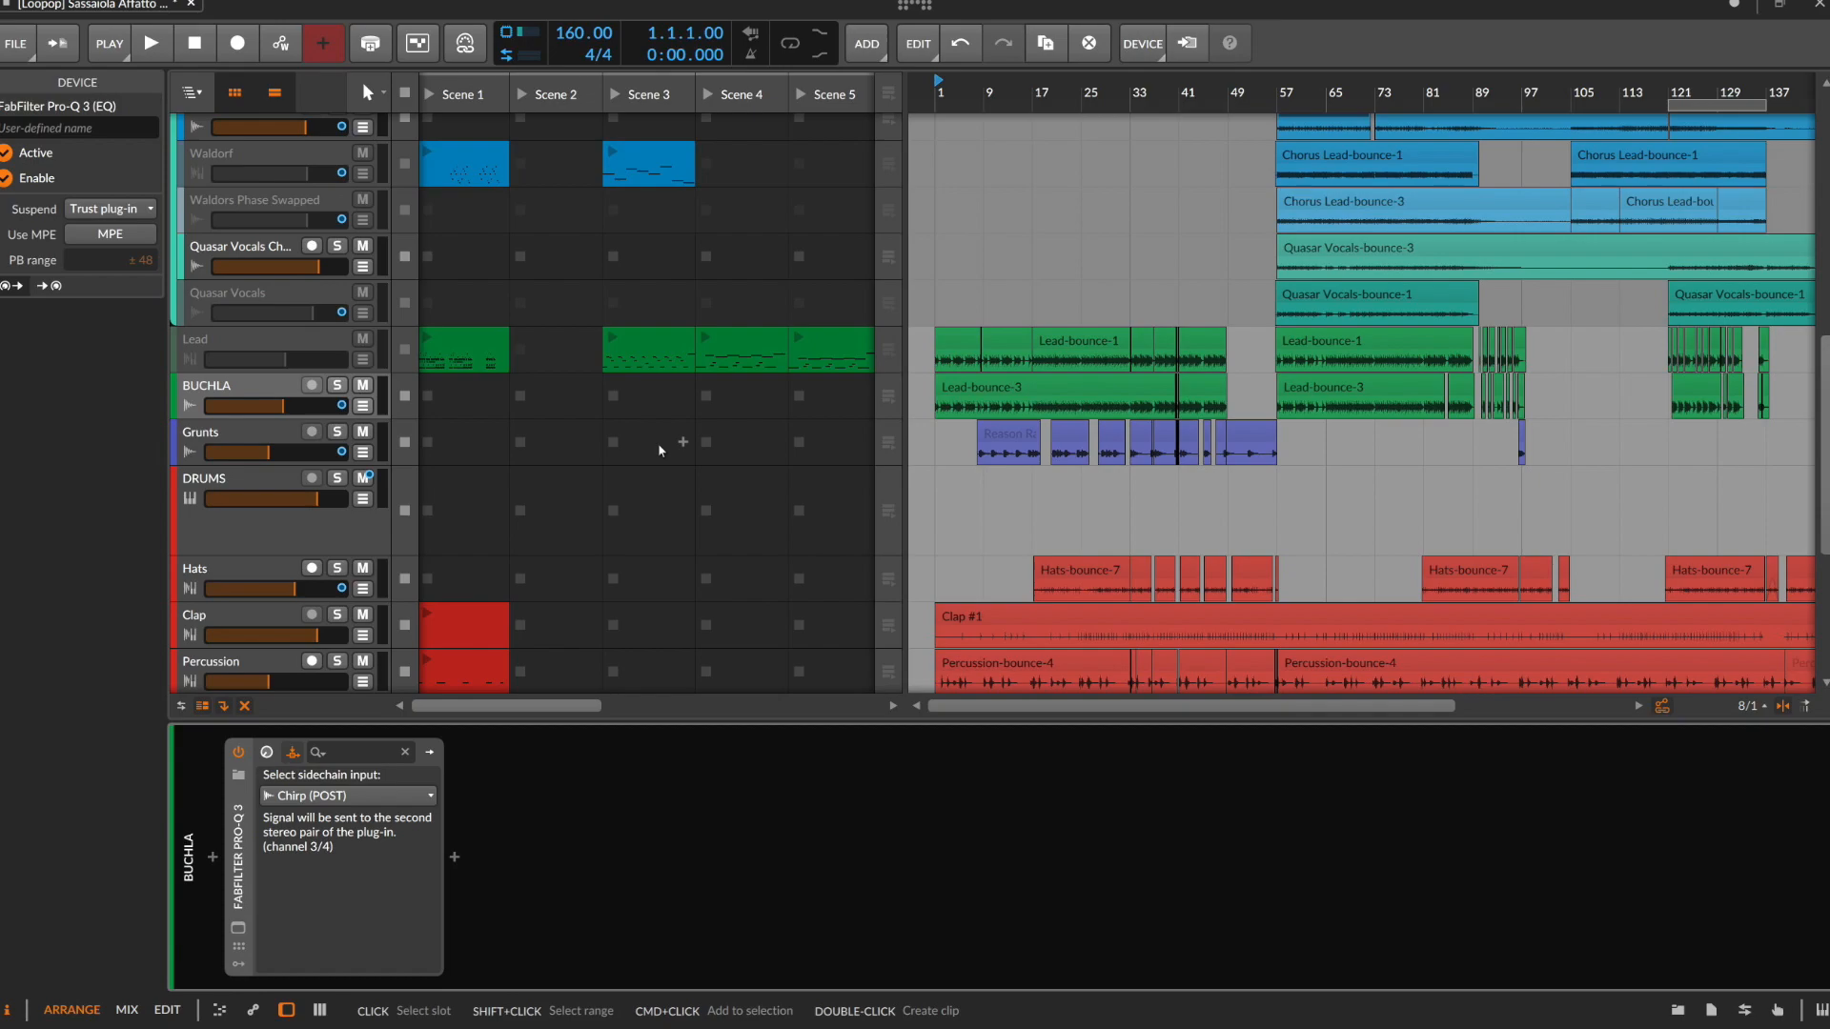
{"action": "key", "text": "d"}
Activate the DRUMS SEQUENCER track and open its Reason Rack Plugin window
{"action": "scroll", "coordinate": [664, 466], "scroll_direction": "up", "scroll_amount": 10}
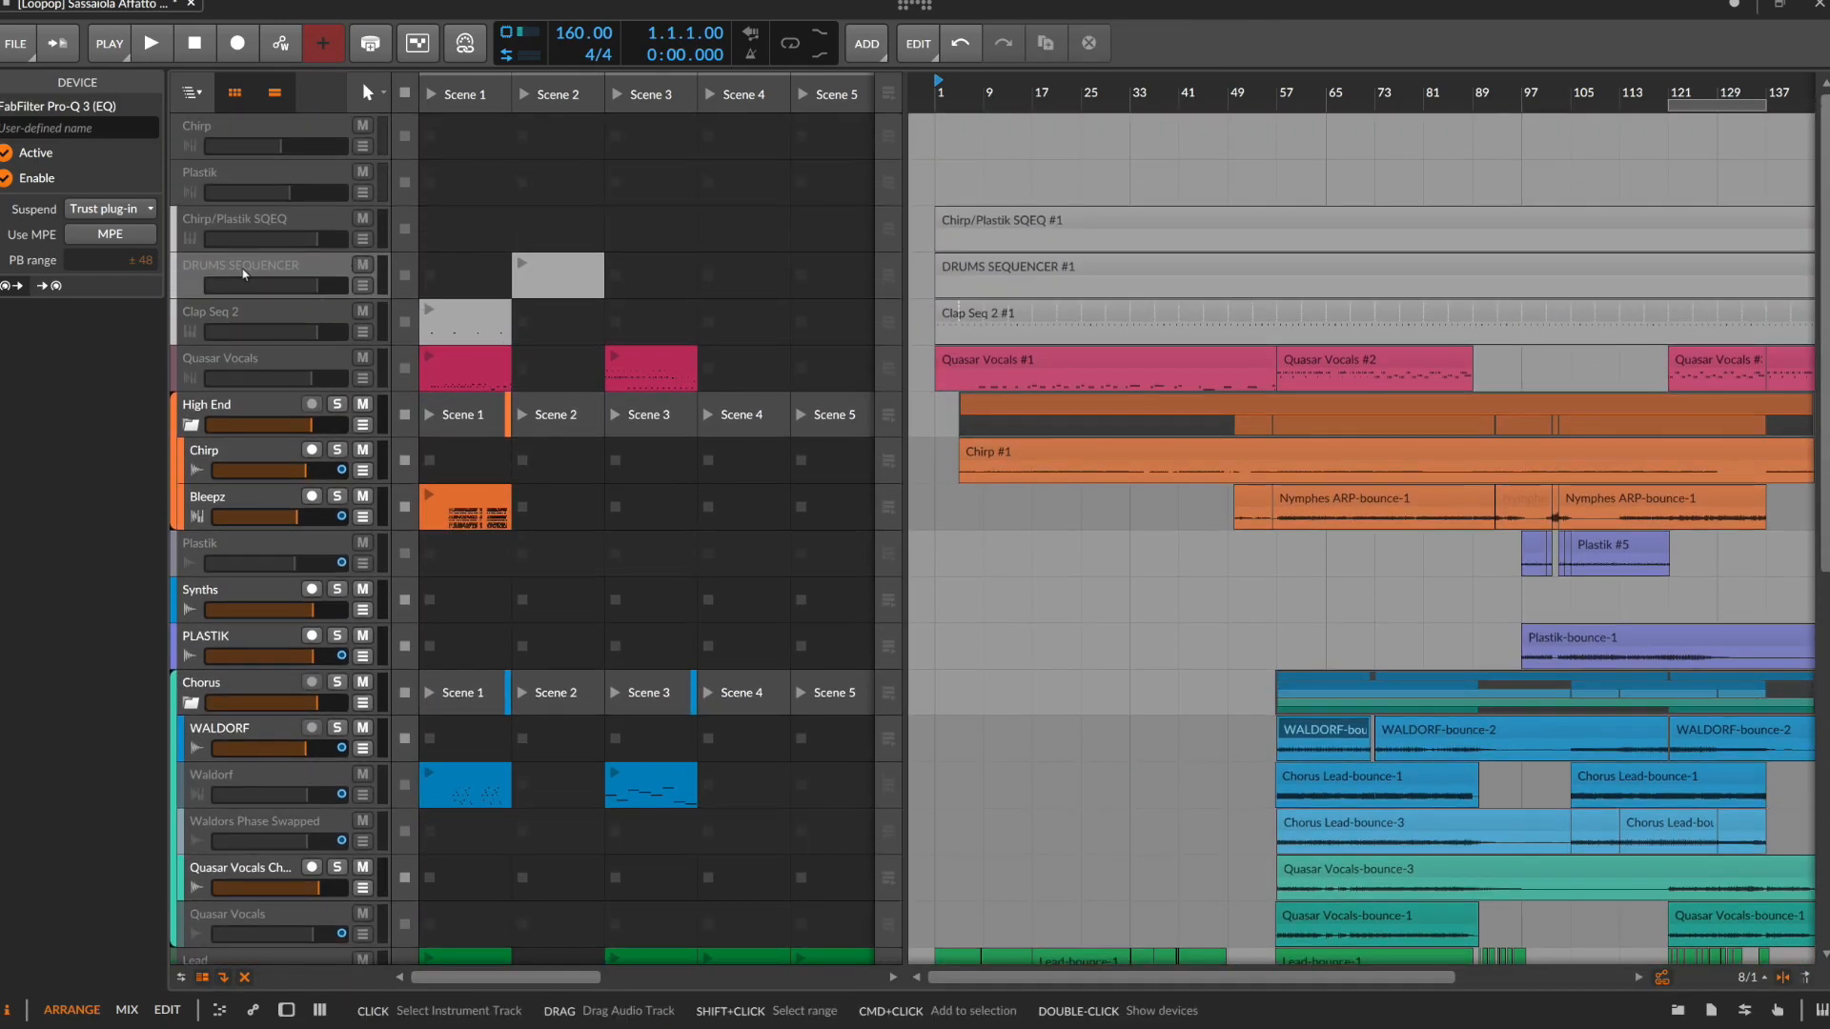
{"action": "left_click", "coordinate": [243, 272]}
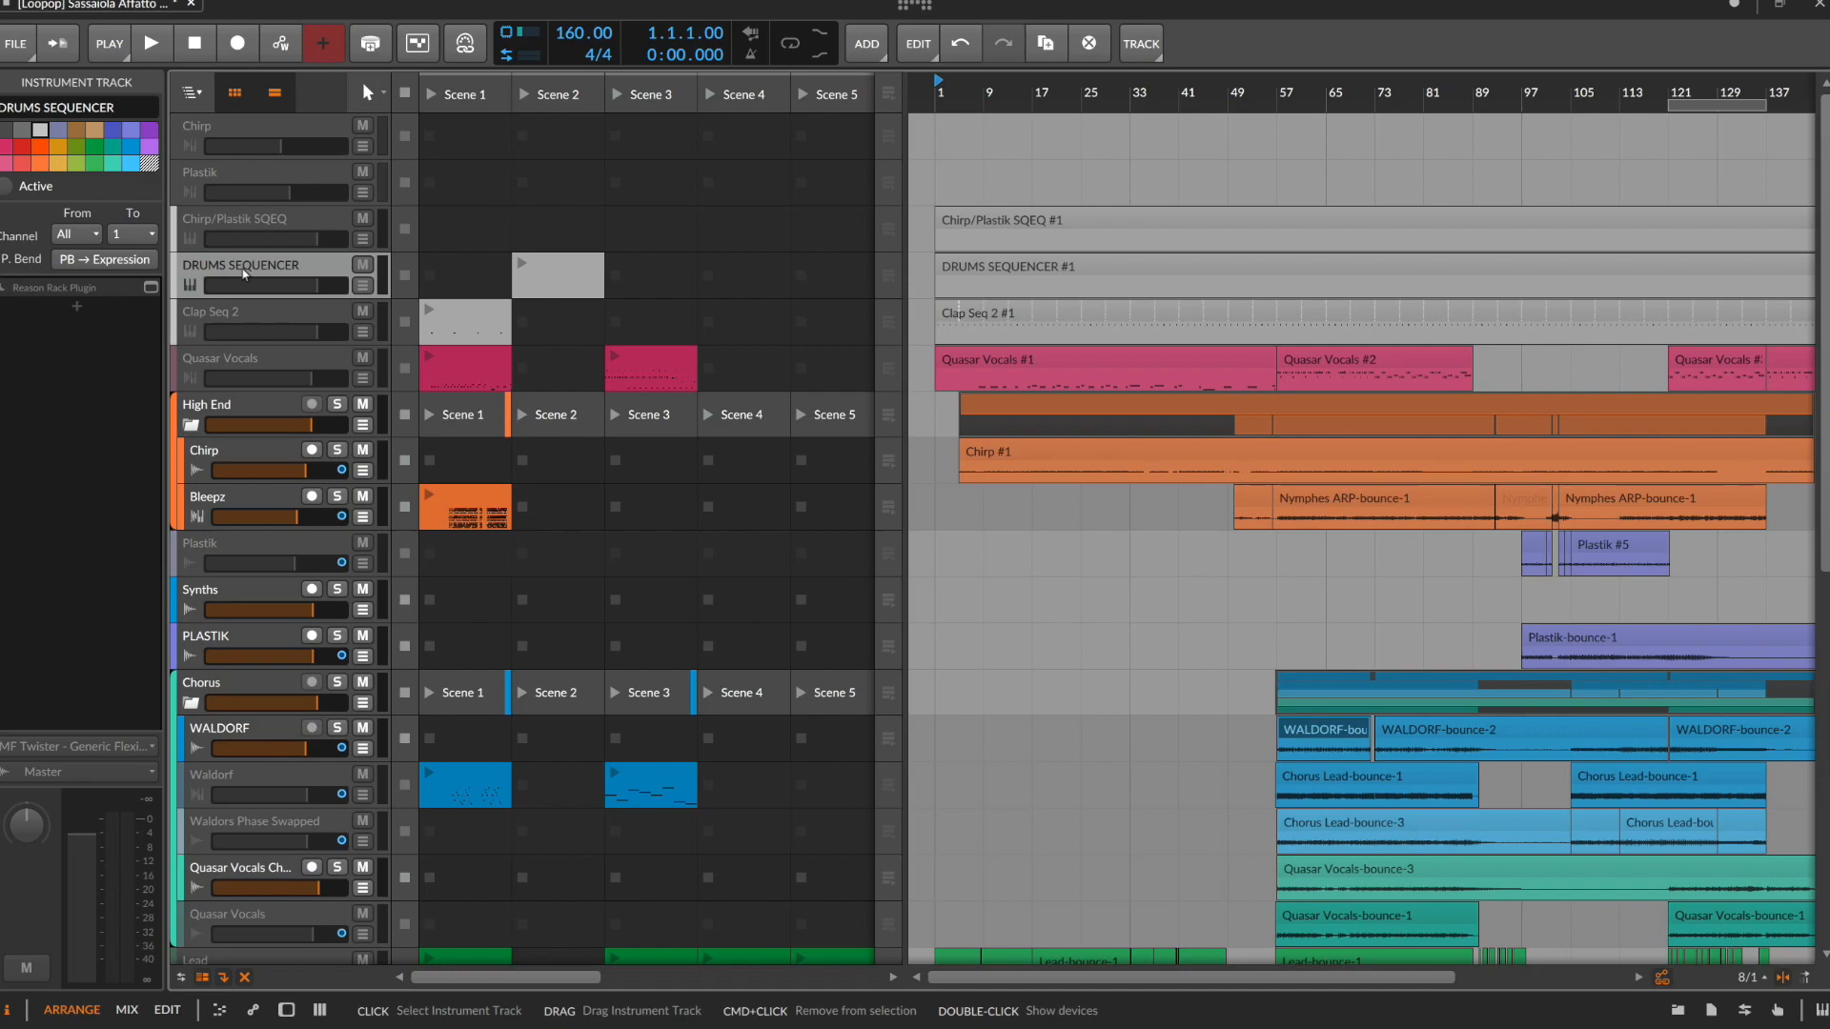
{"action": "key", "text": "alt+a"}
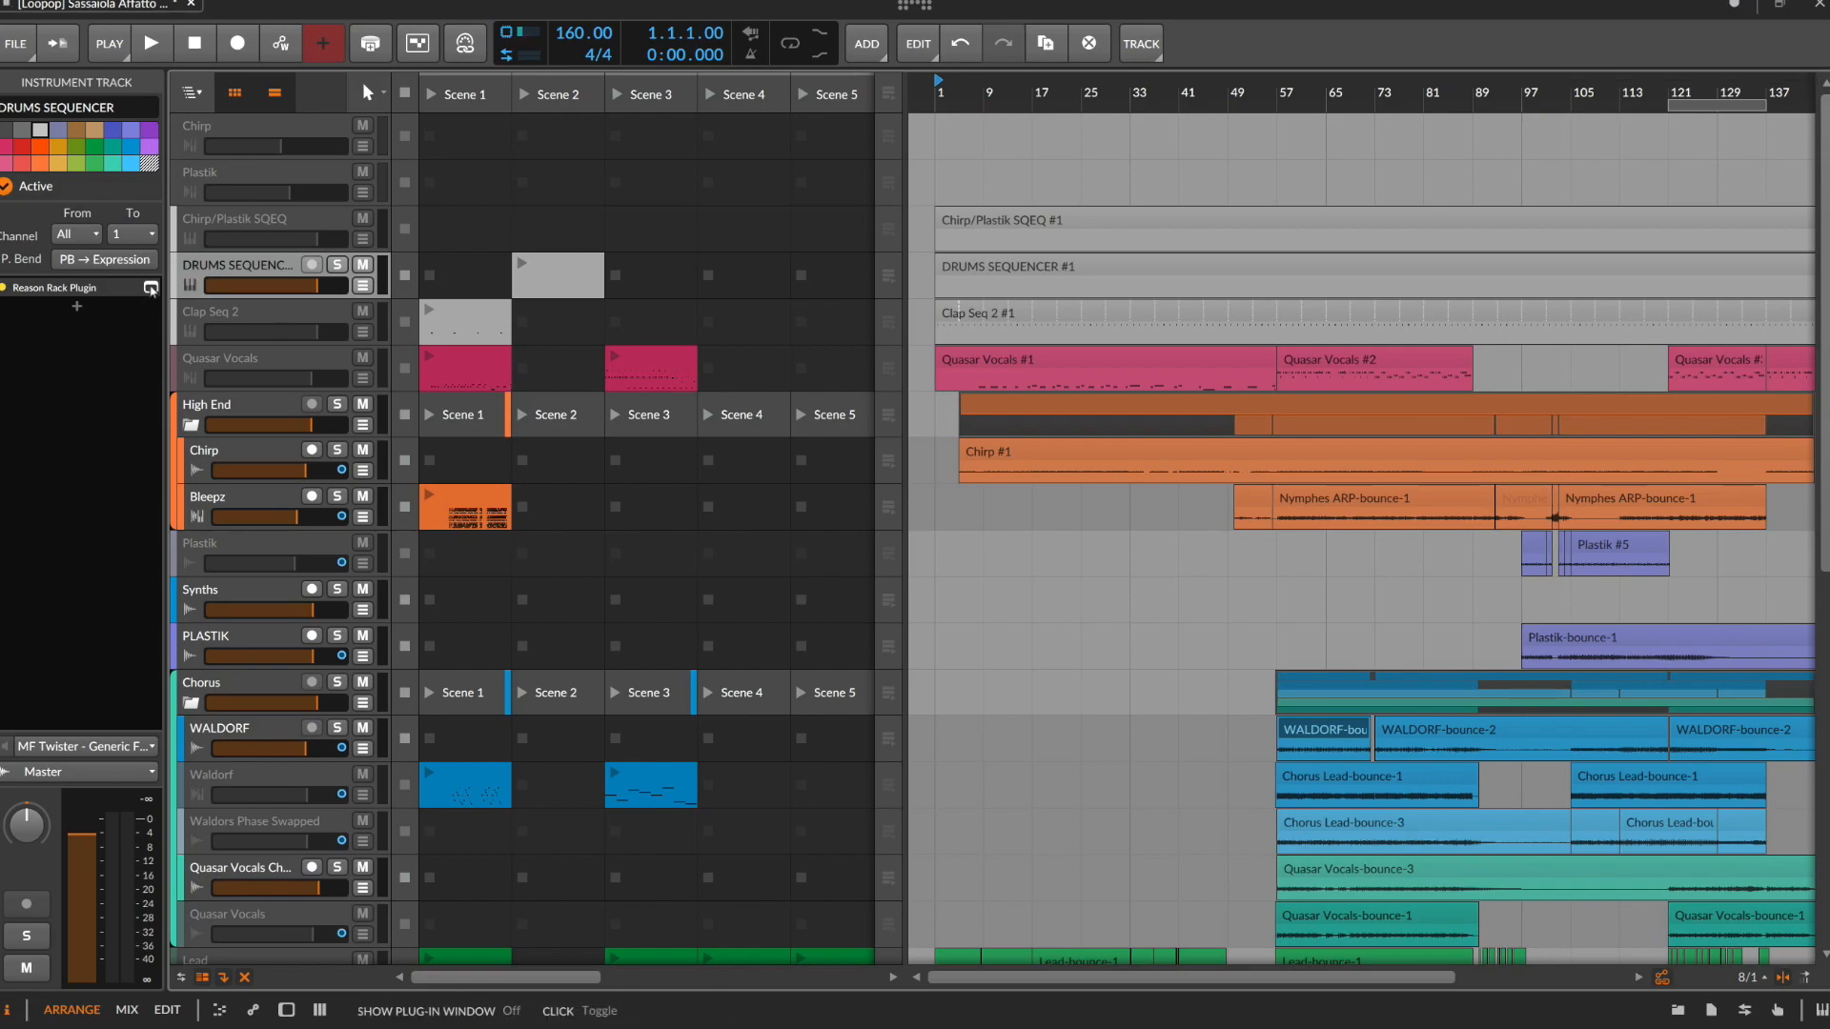
{"action": "left_click", "coordinate": [150, 285]}
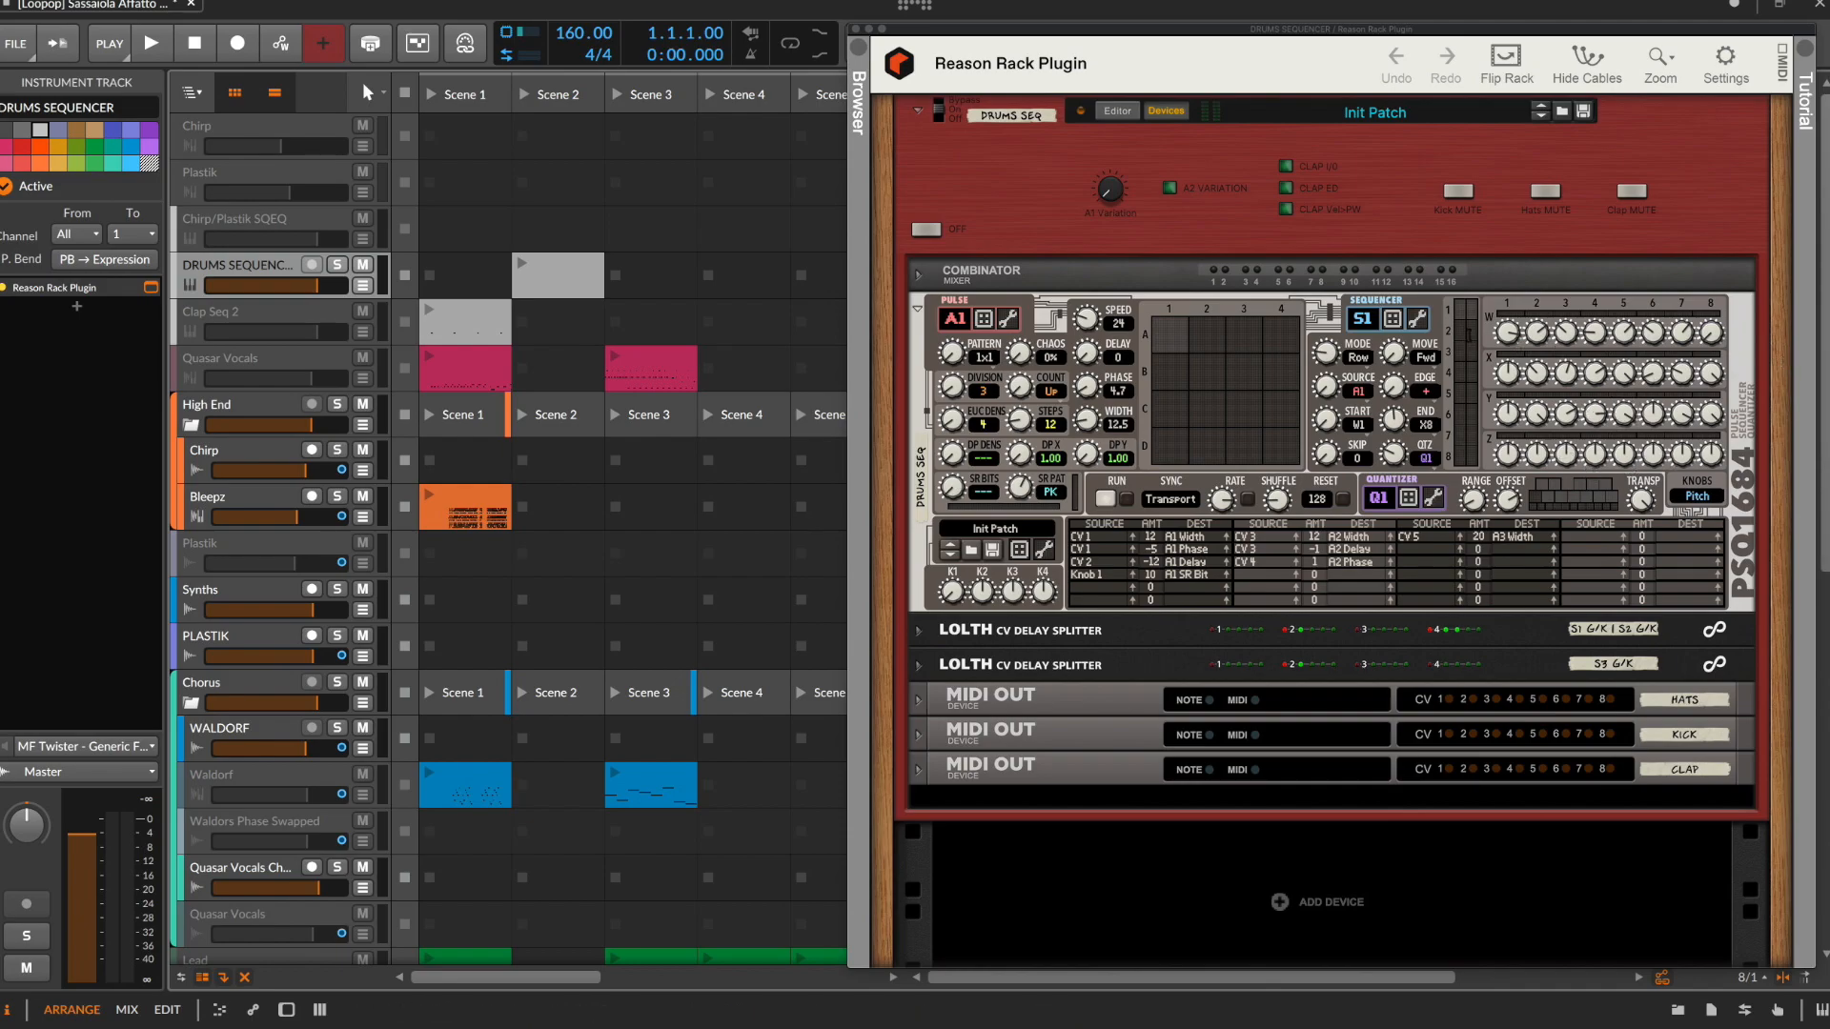
Select the PSQ-1684 sequencer in the rack and examine its A4 and A1 pulse settings
{"action": "left_click", "coordinate": [1363, 320]}
{"action": "left_click", "coordinate": [1536, 278]}
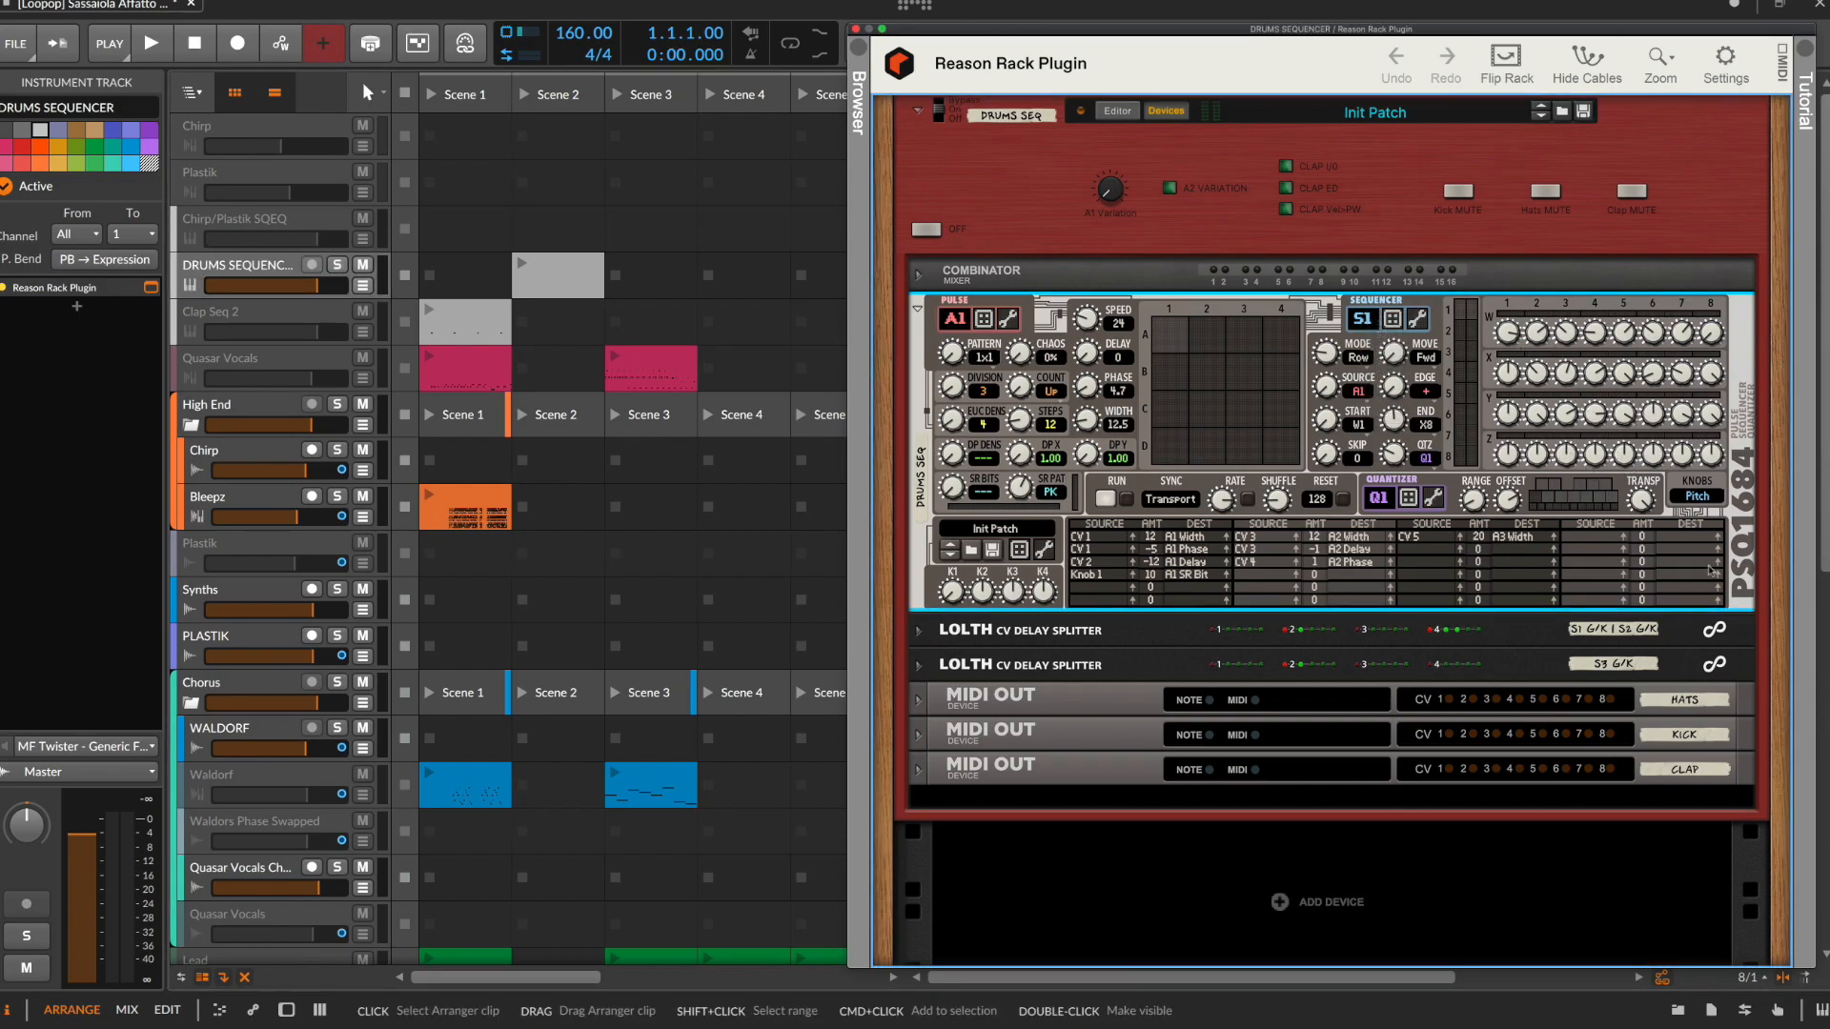
{"action": "left_click", "coordinate": [1379, 496]}
{"action": "left_click", "coordinate": [1384, 496]}
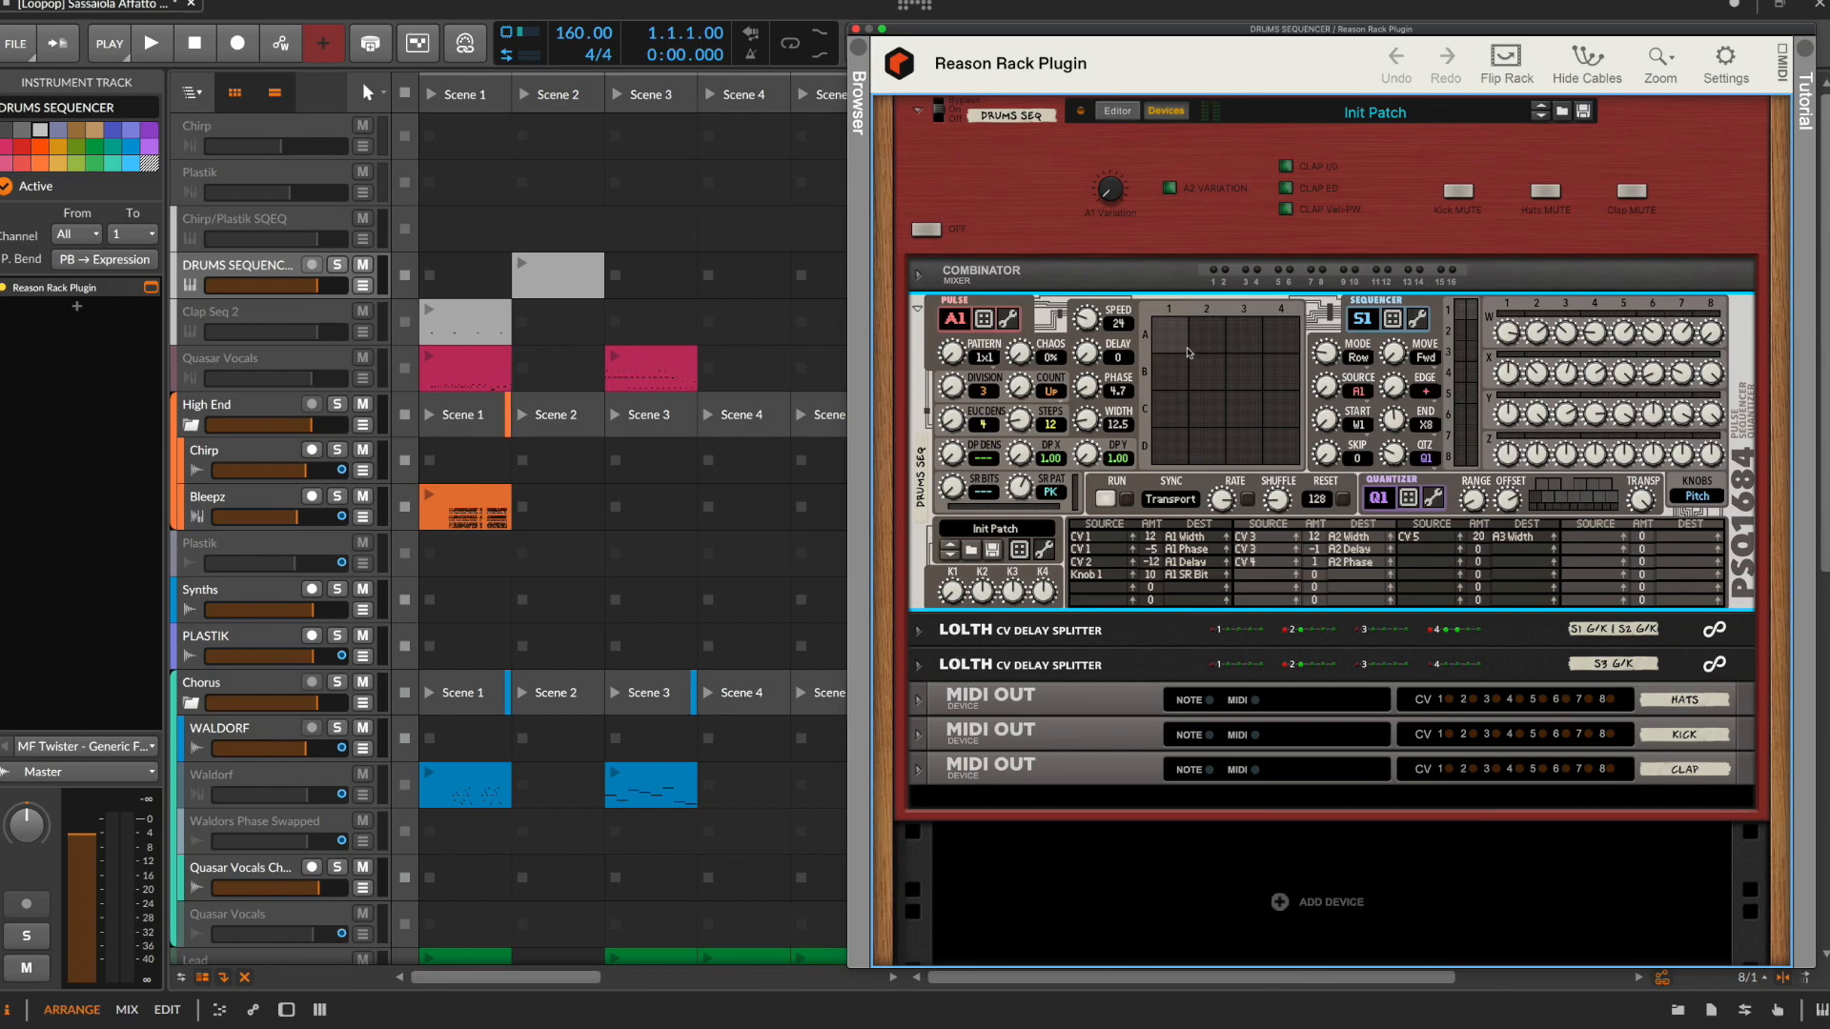
{"action": "left_click", "coordinate": [1243, 333]}
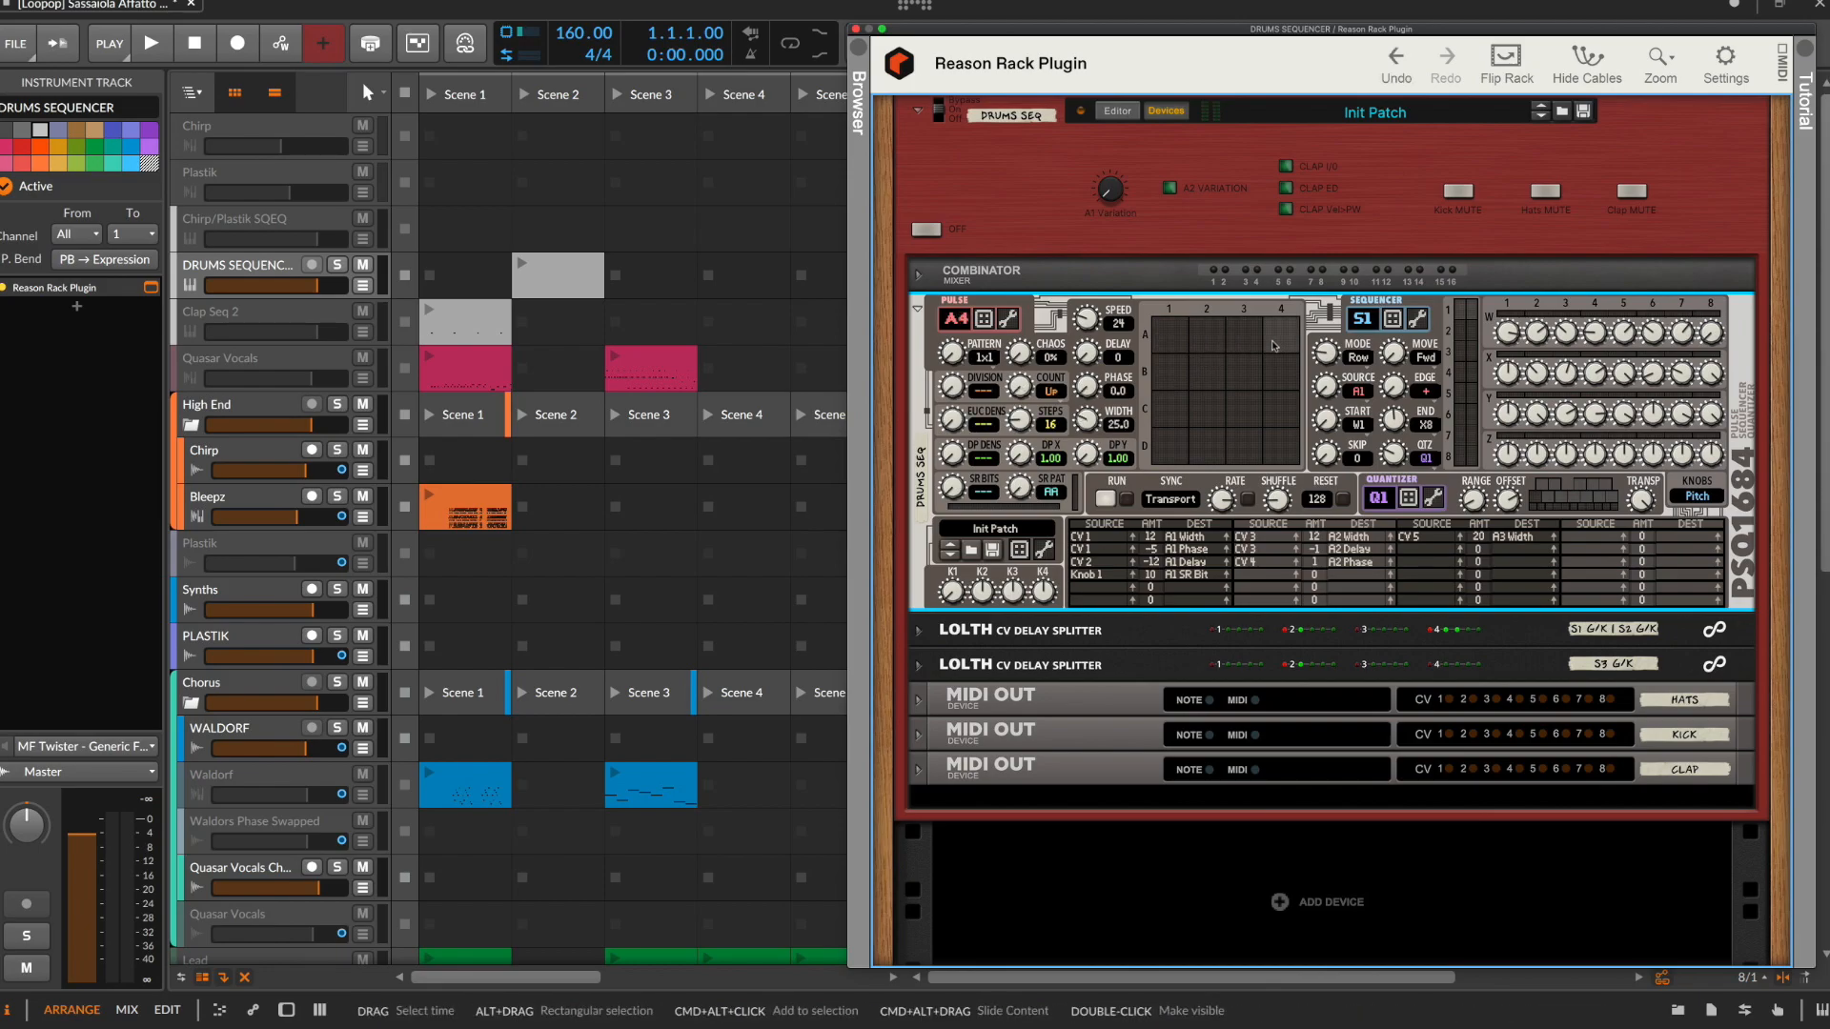
{"action": "left_click", "coordinate": [1170, 333]}
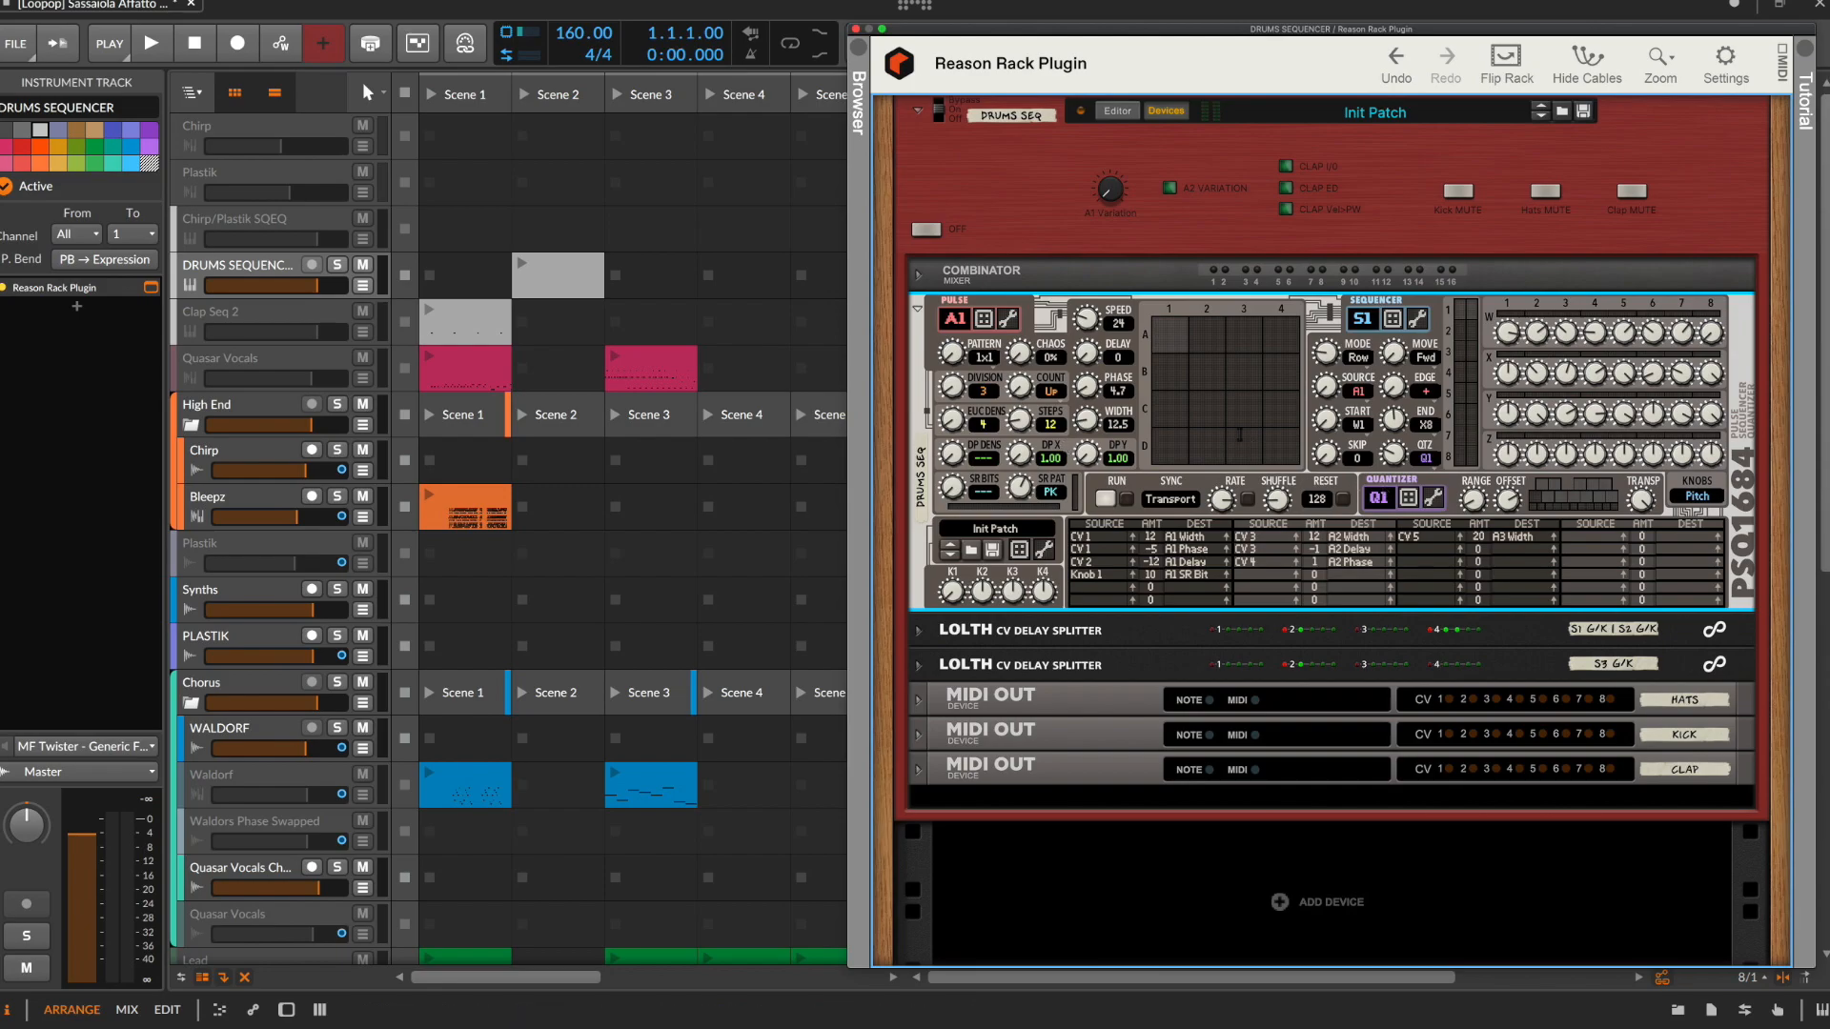
Show the device view of the DRUMS SEQUENCER track and close the Reason Rack Plugin window
{"action": "double_click", "coordinate": [244, 272]}
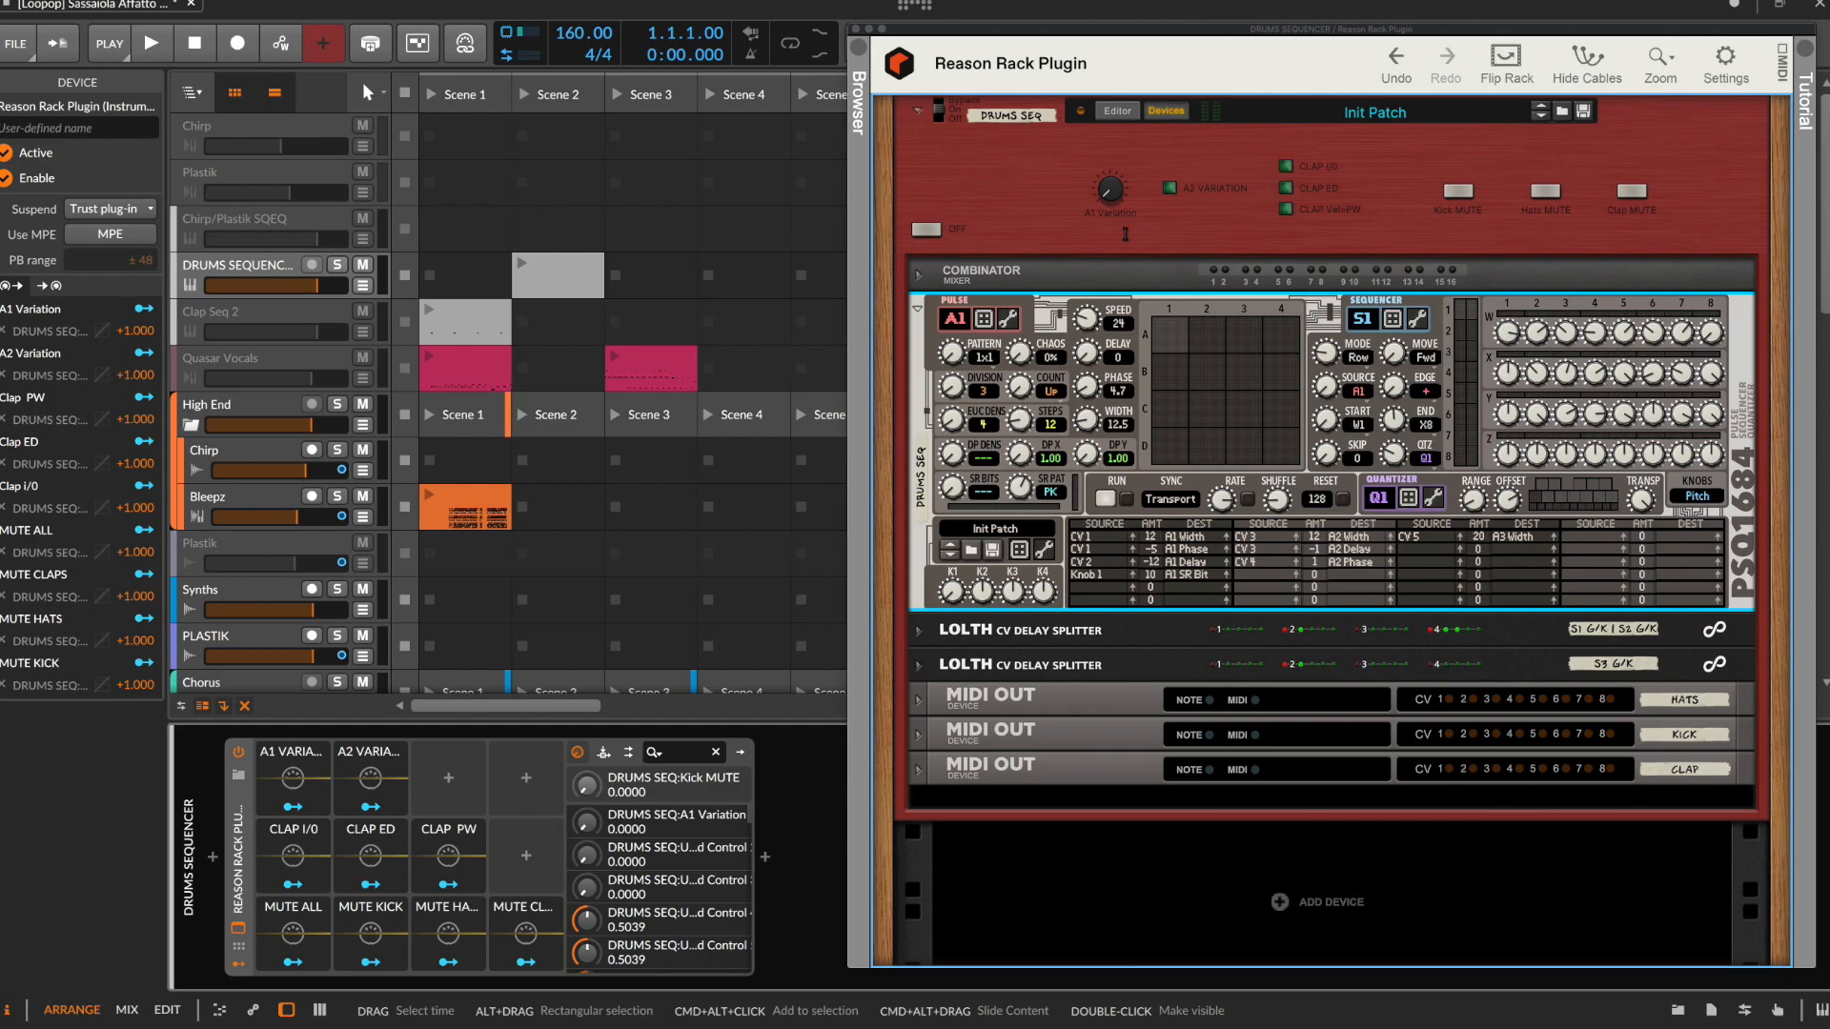
{"action": "left_click", "coordinate": [856, 29]}
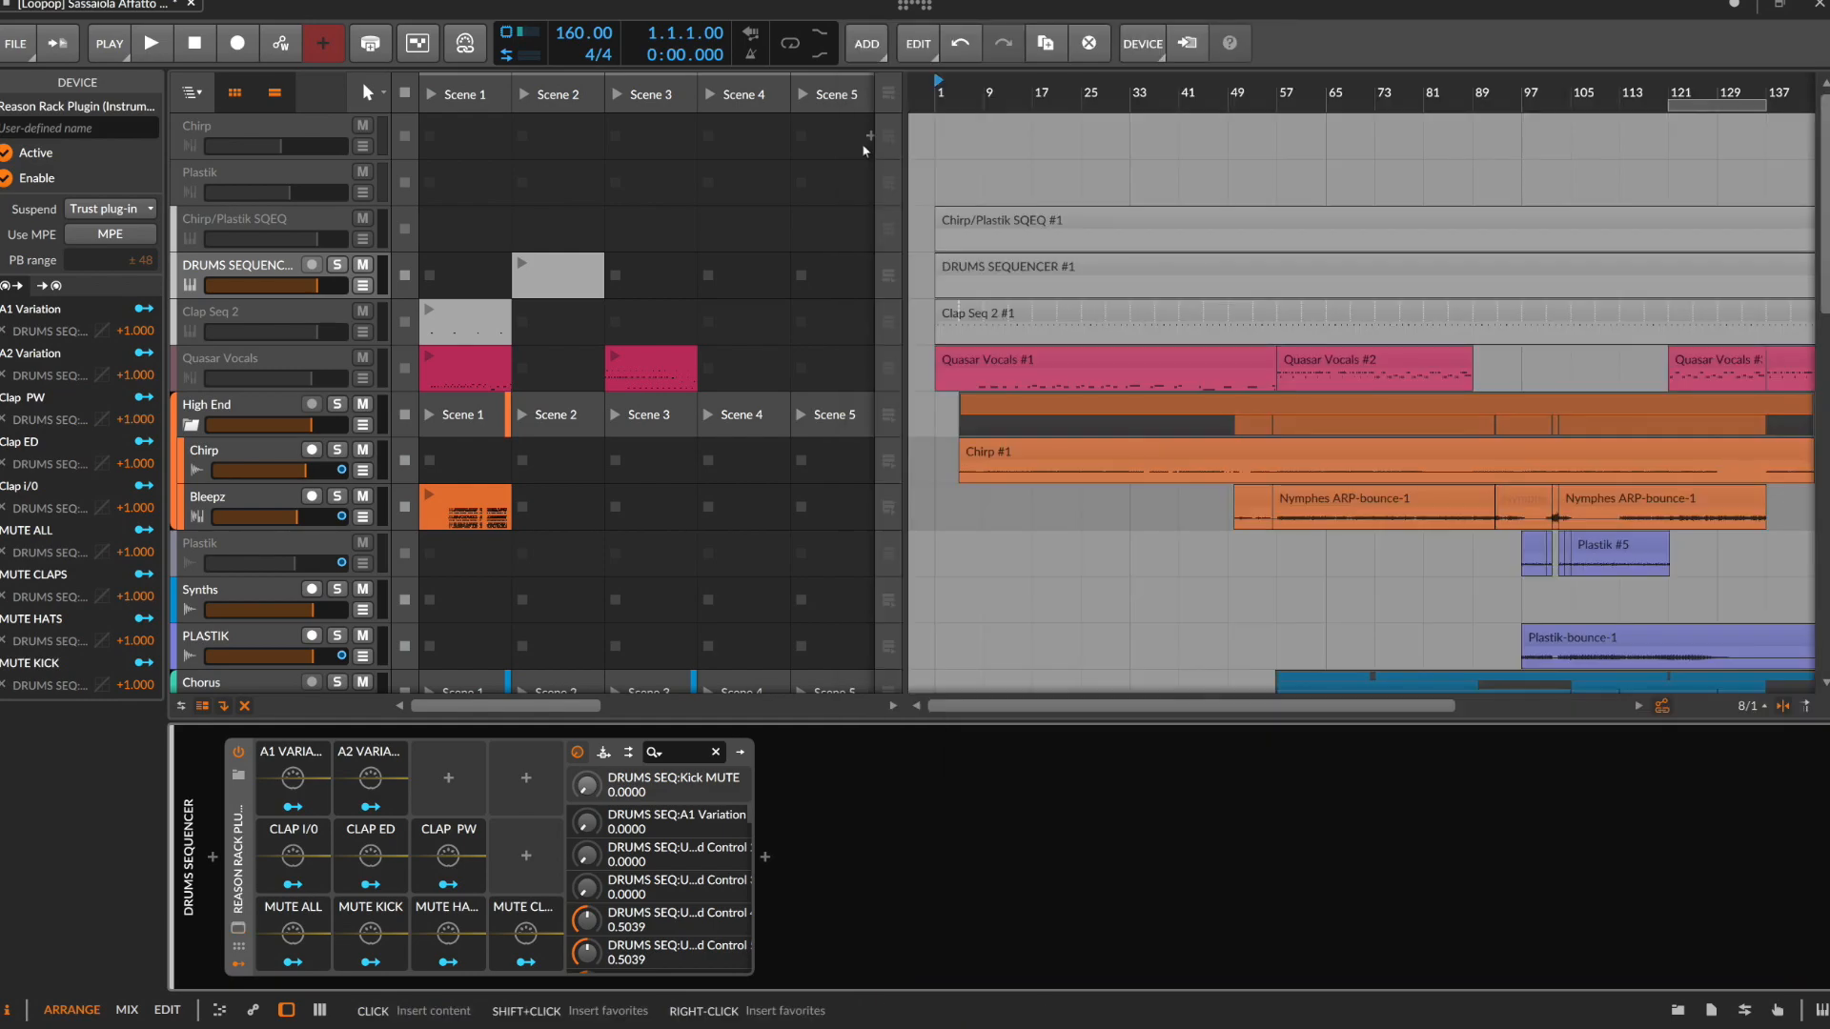
Expand the automation lanes of the DRUMS SEQUENCER track and look through its MIDI controller automation
{"action": "left_click", "coordinate": [362, 286]}
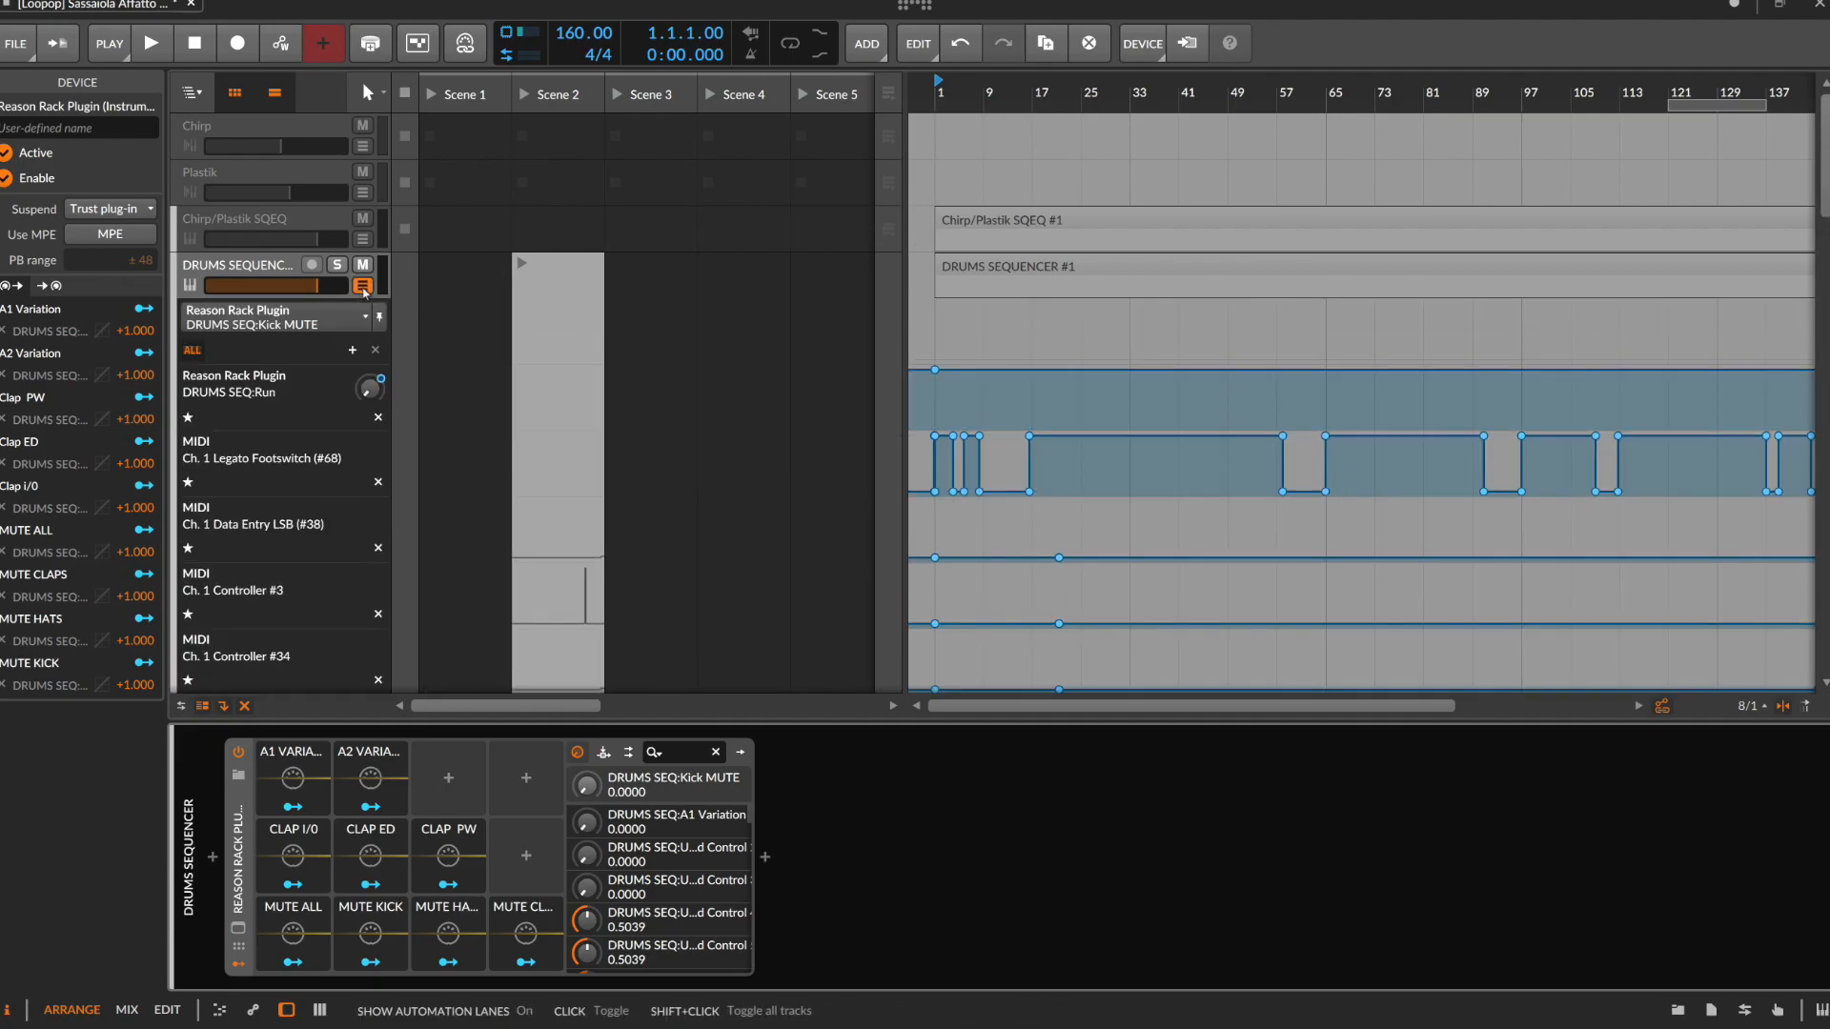
{"action": "scroll", "coordinate": [1352, 471], "scroll_direction": "down", "scroll_amount": 5}
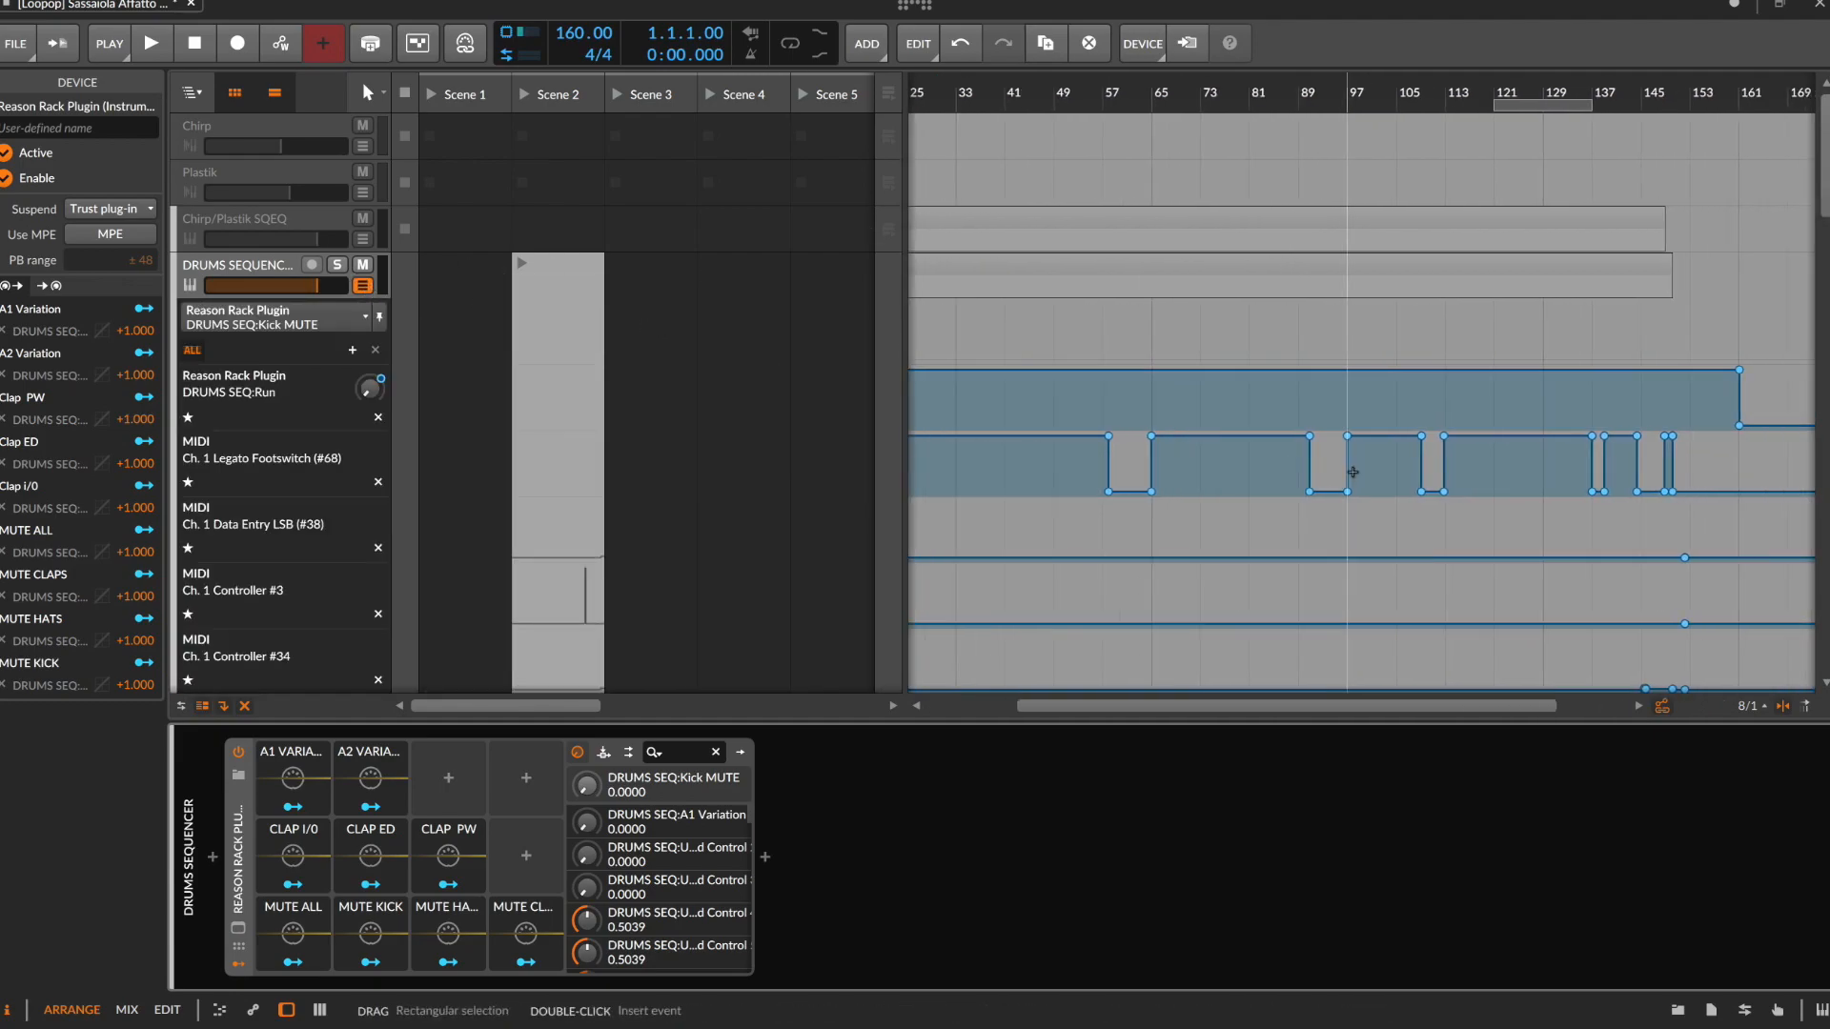
{"action": "scroll", "coordinate": [1350, 471], "scroll_direction": "down", "scroll_amount": 5}
{"action": "scroll", "coordinate": [1351, 471], "scroll_direction": "down", "scroll_amount": 10}
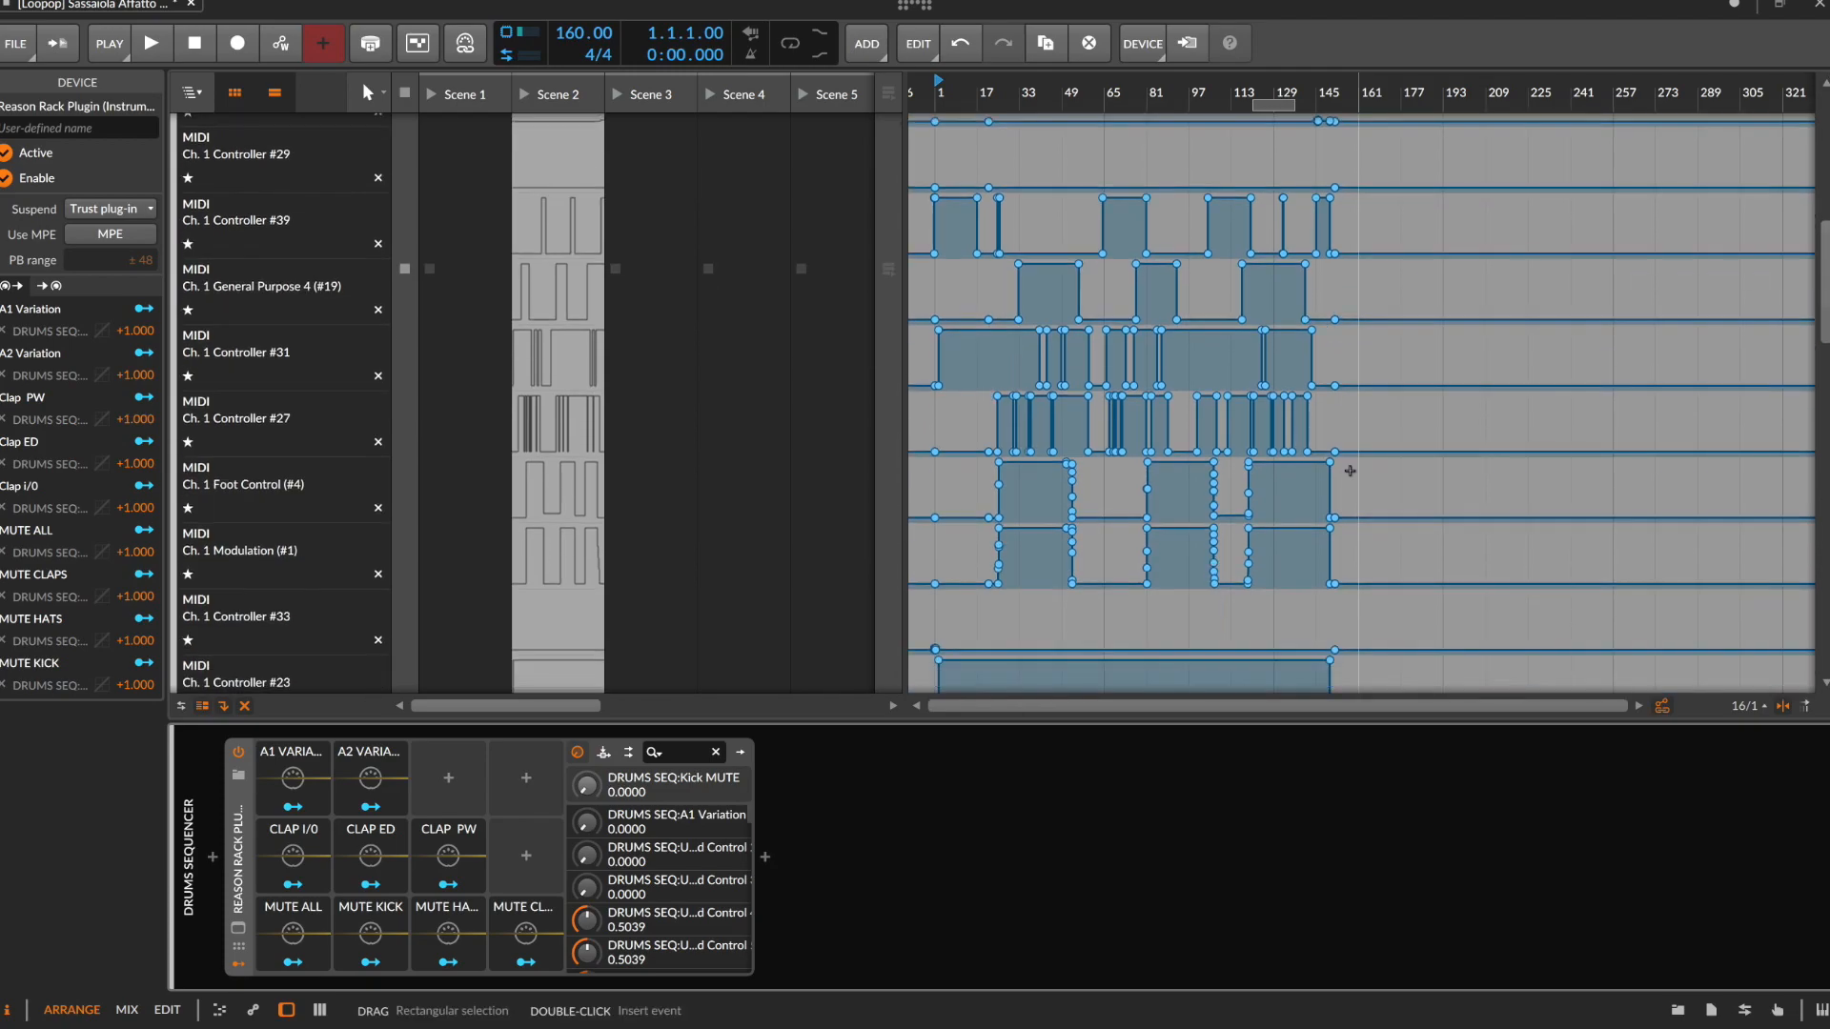
Collapse the automation lanes of the DRUMS SEQUENCER track
{"action": "scroll", "coordinate": [1352, 476], "scroll_direction": "up", "scroll_amount": 5}
{"action": "scroll", "coordinate": [1351, 470], "scroll_direction": "up", "scroll_amount": 10}
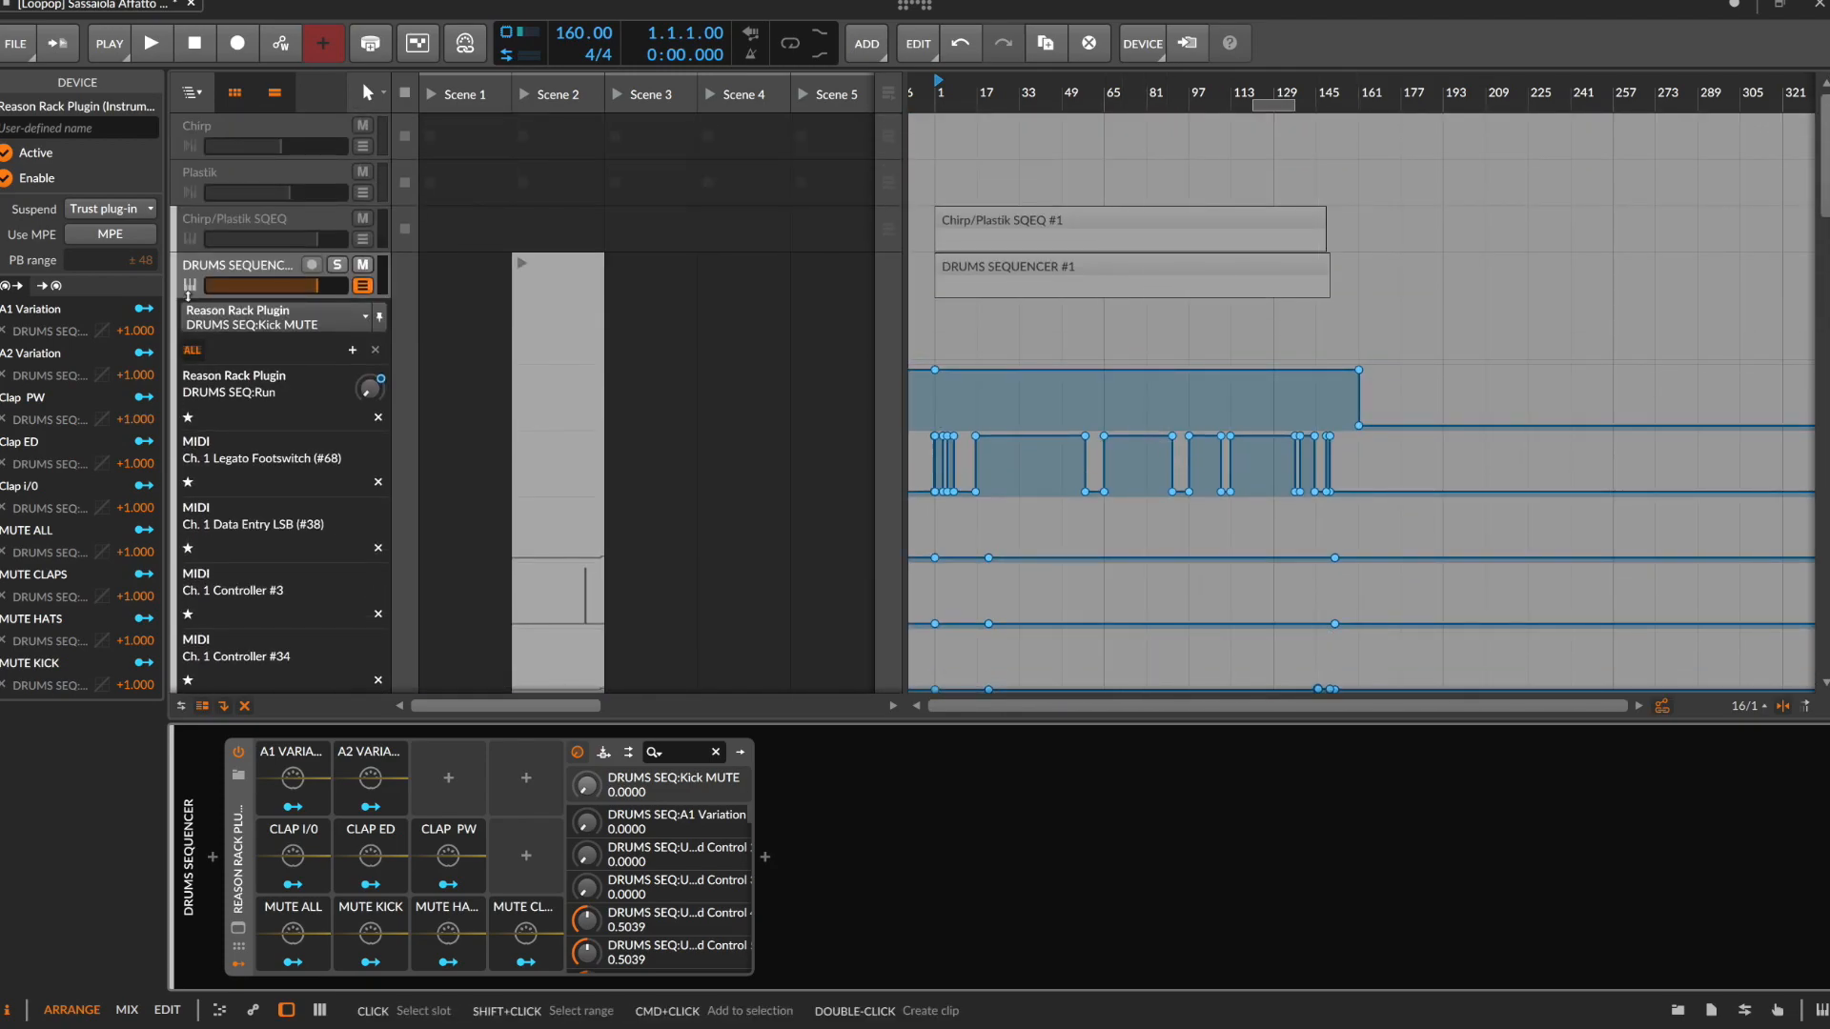
{"action": "left_click", "coordinate": [362, 286]}
Examine the bounced Hats, Percussion, Kick and Bass clips in the arrangement, both close up and across the whole song
{"action": "scroll", "coordinate": [994, 369], "scroll_direction": "down", "scroll_amount": 10}
{"action": "scroll", "coordinate": [996, 371], "scroll_direction": "down", "scroll_amount": 3}
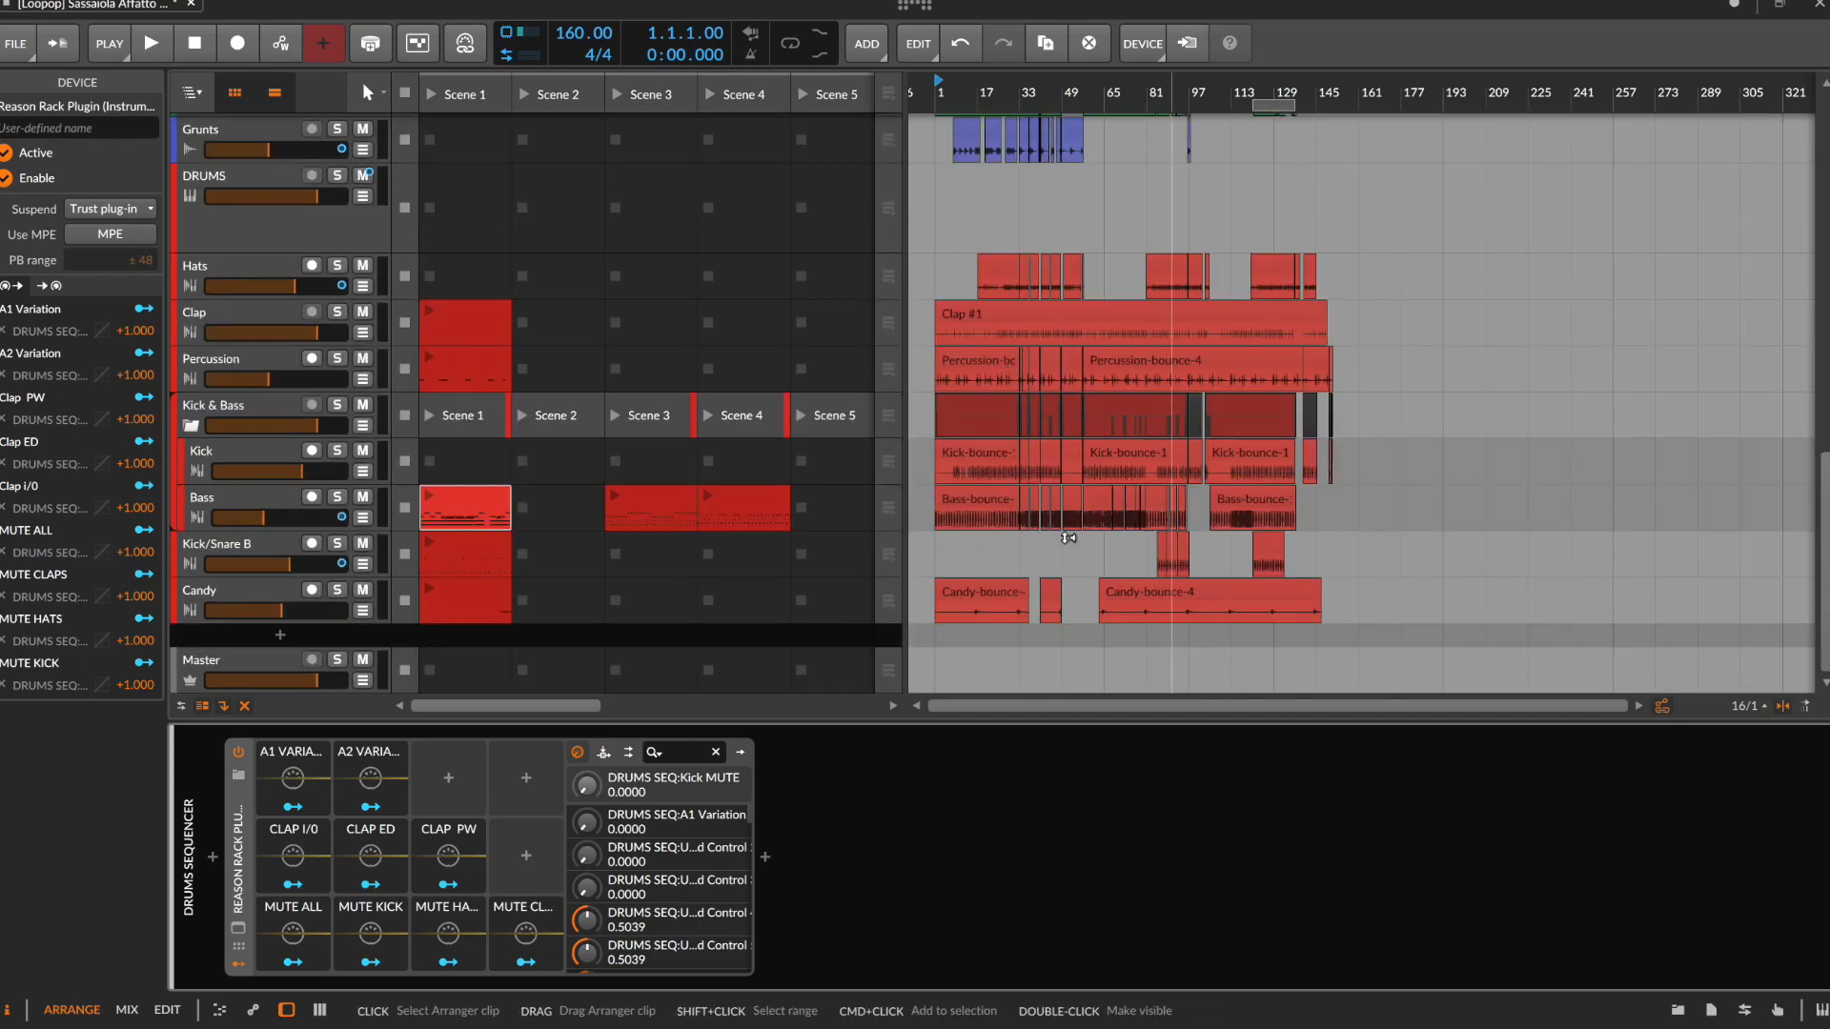
{"action": "scroll", "coordinate": [995, 370], "scroll_direction": "up", "scroll_amount": 5}
{"action": "scroll", "coordinate": [1373, 400], "scroll_direction": "up", "scroll_amount": 4}
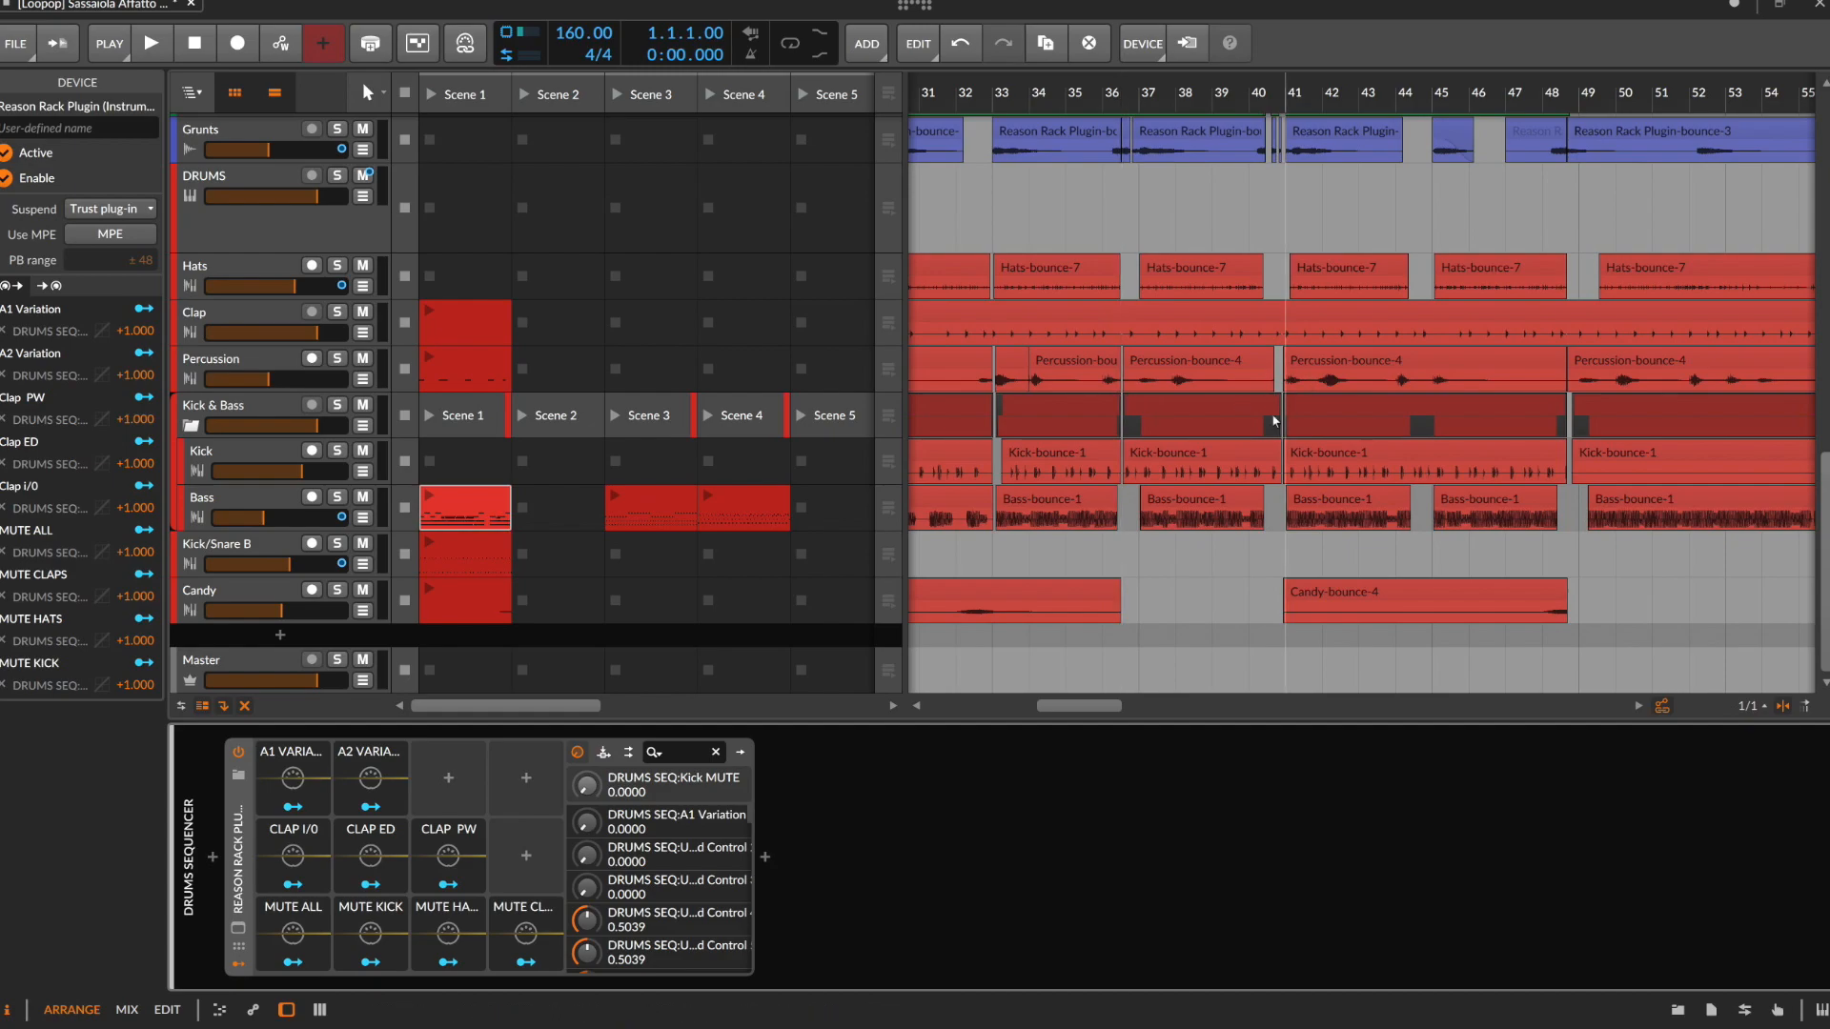
{"action": "scroll", "coordinate": [1250, 456], "scroll_direction": "up", "scroll_amount": 3}
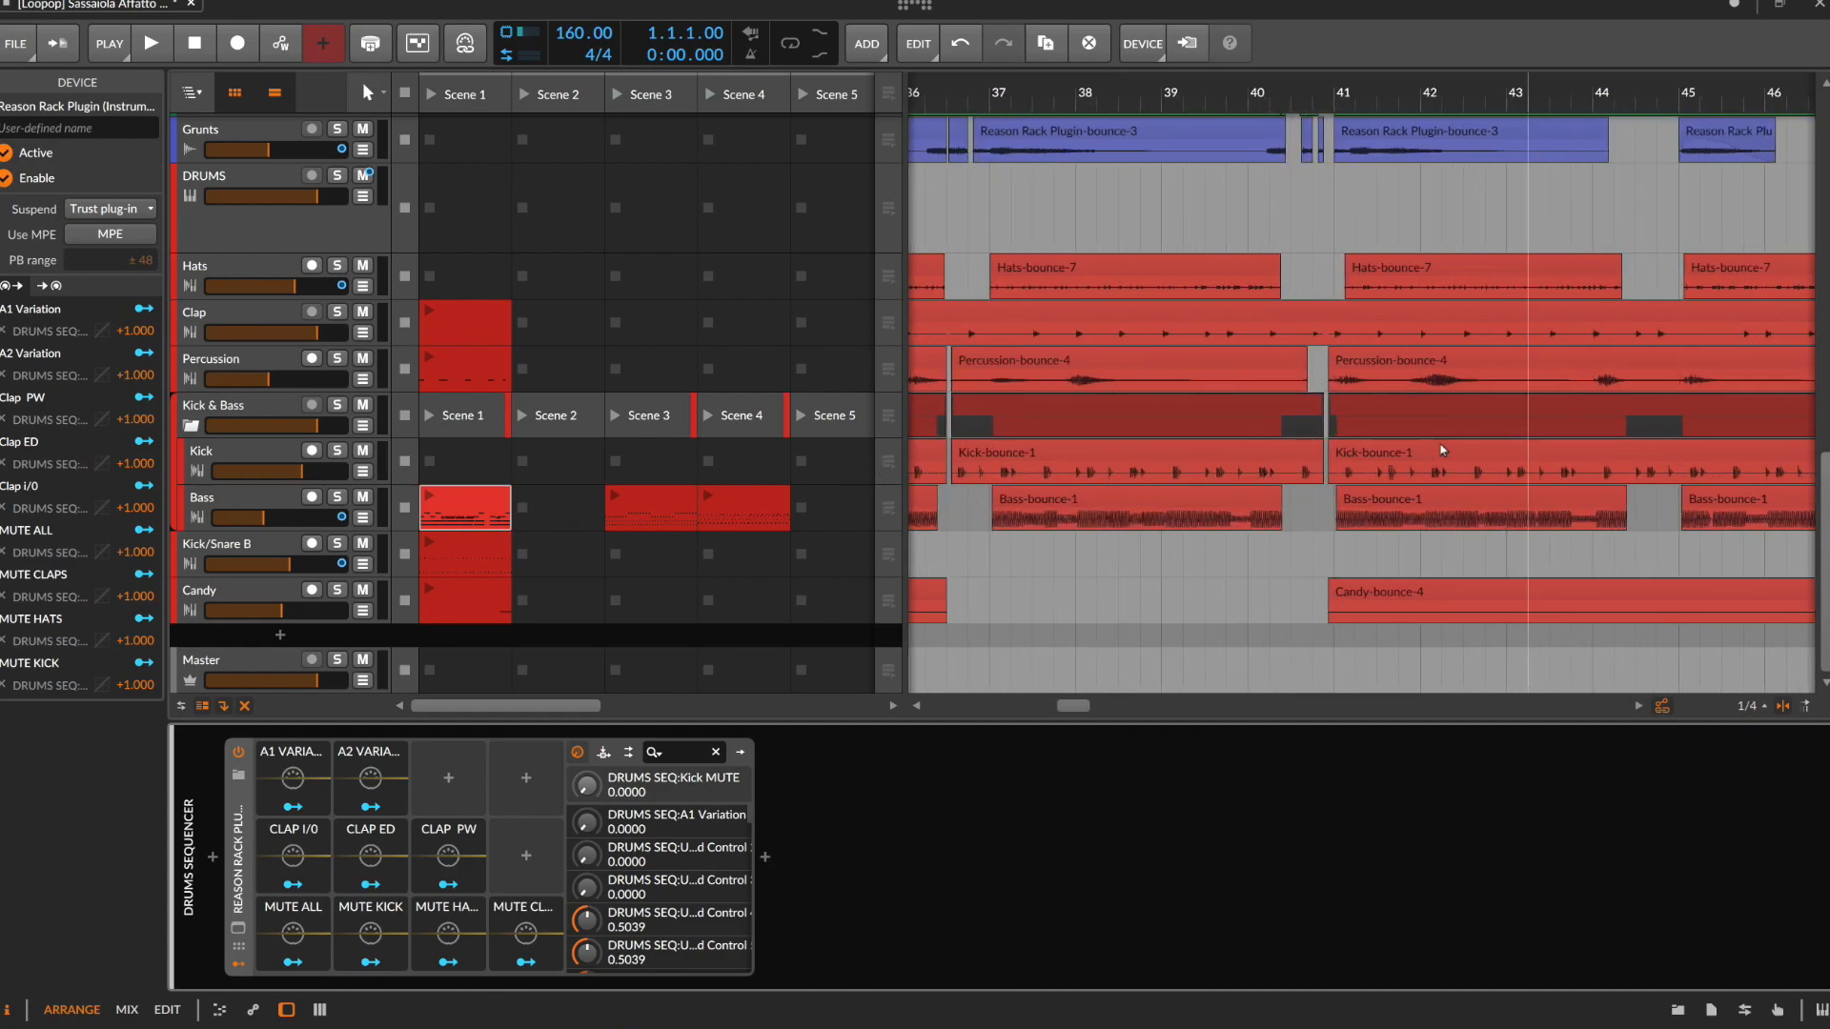
{"action": "scroll", "coordinate": [1364, 471], "scroll_direction": "down", "scroll_amount": 7}
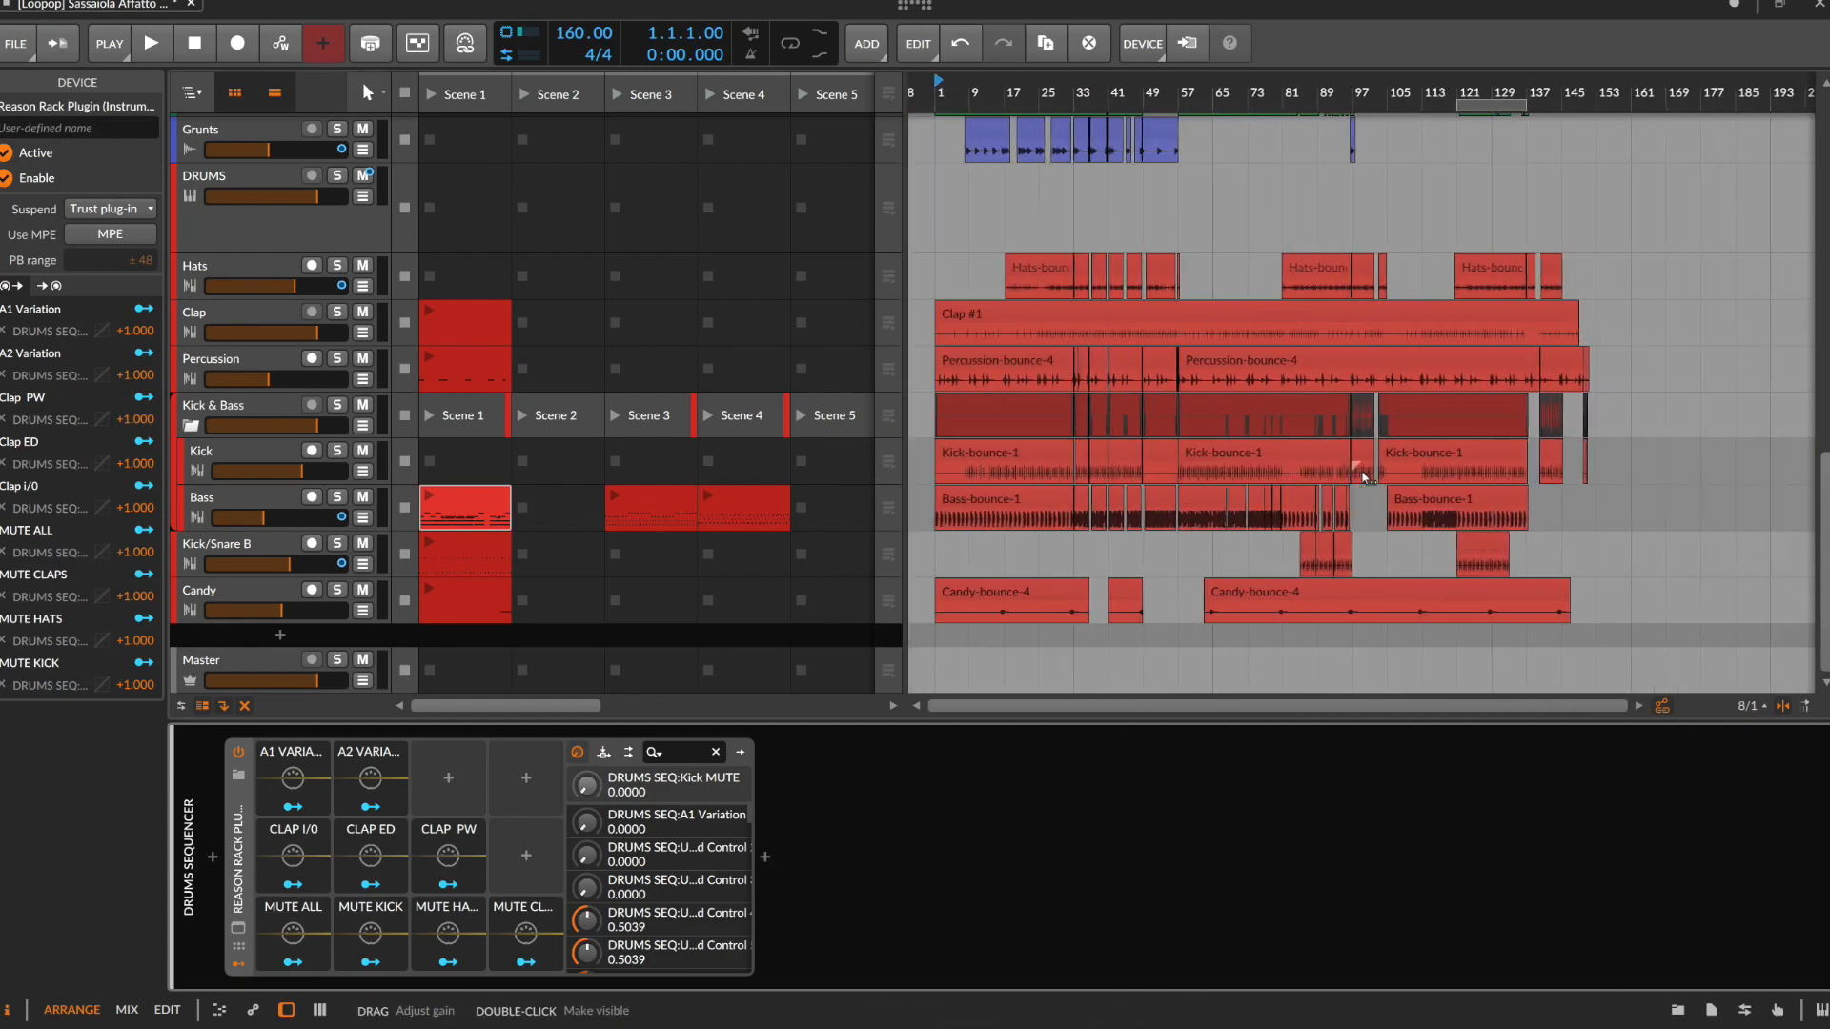
{"action": "scroll", "coordinate": [1364, 471], "scroll_direction": "down", "scroll_amount": 5}
{"action": "scroll", "coordinate": [1015, 270], "scroll_direction": "down", "scroll_amount": 1}
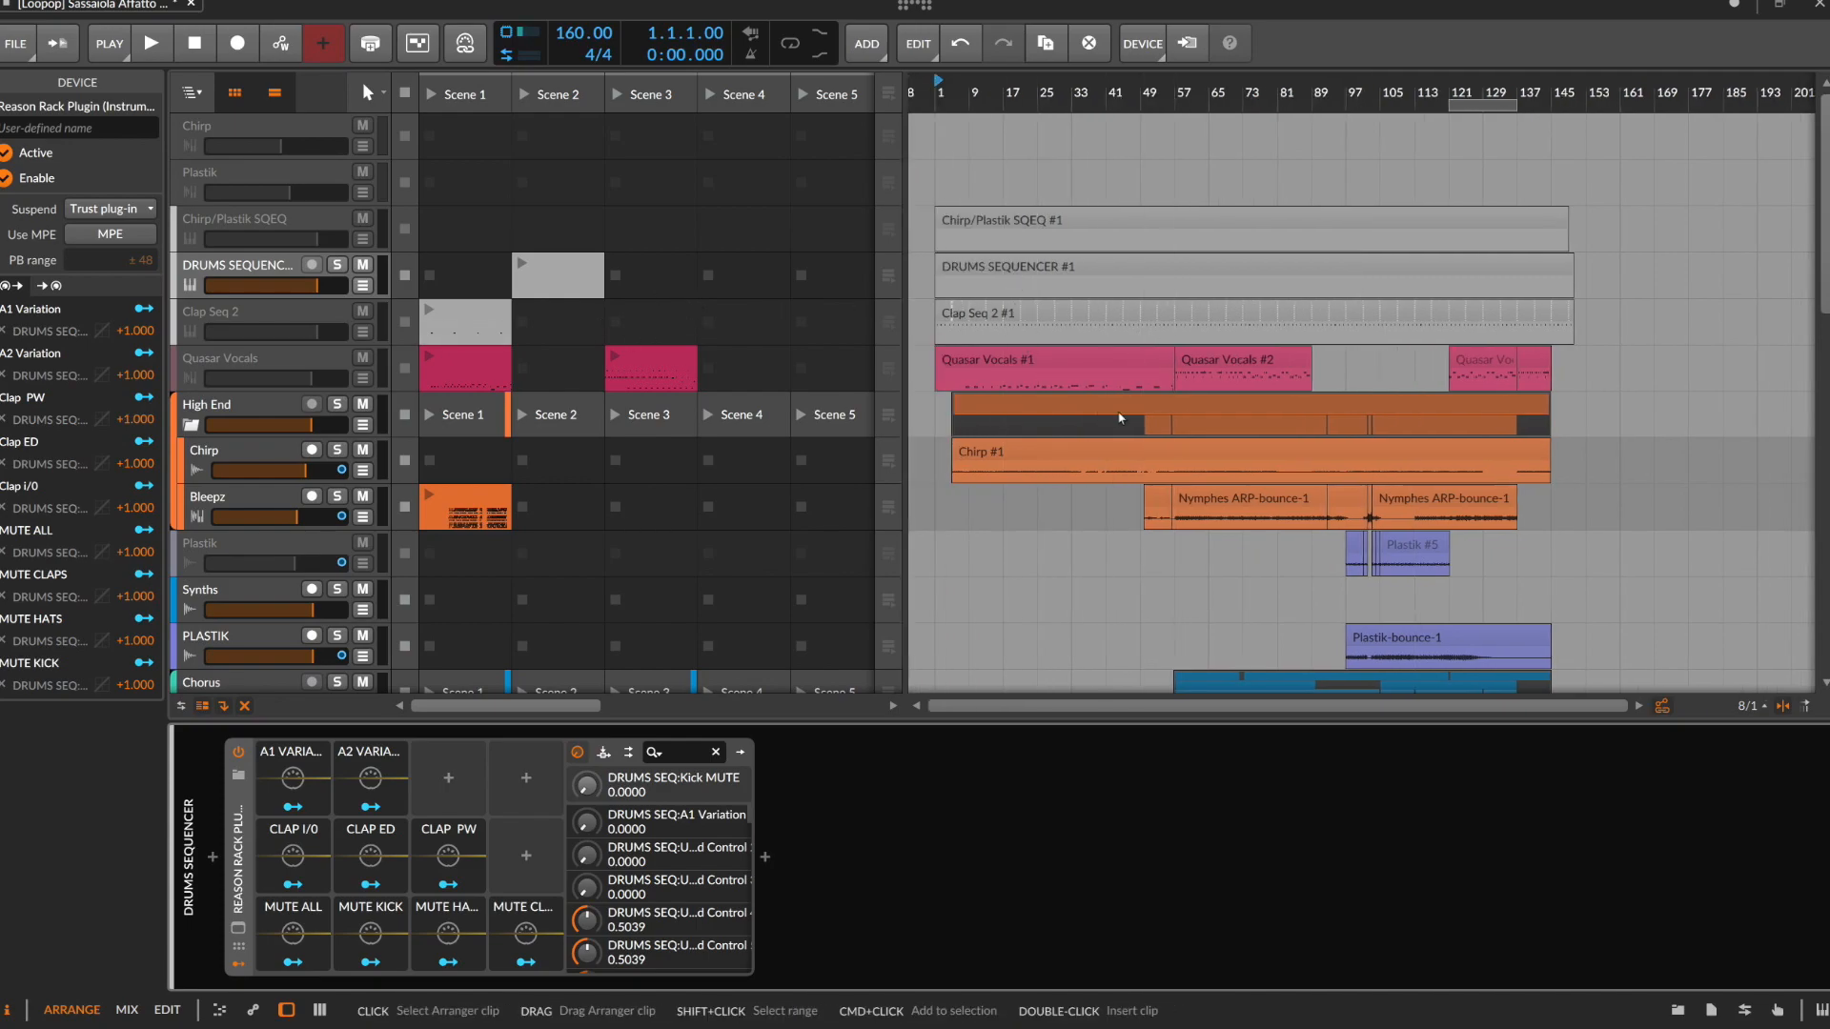
Select the Clap track and inspect the PSQ receiver and effects in its device chain
{"action": "scroll", "coordinate": [1119, 417], "scroll_direction": "down", "scroll_amount": 10}
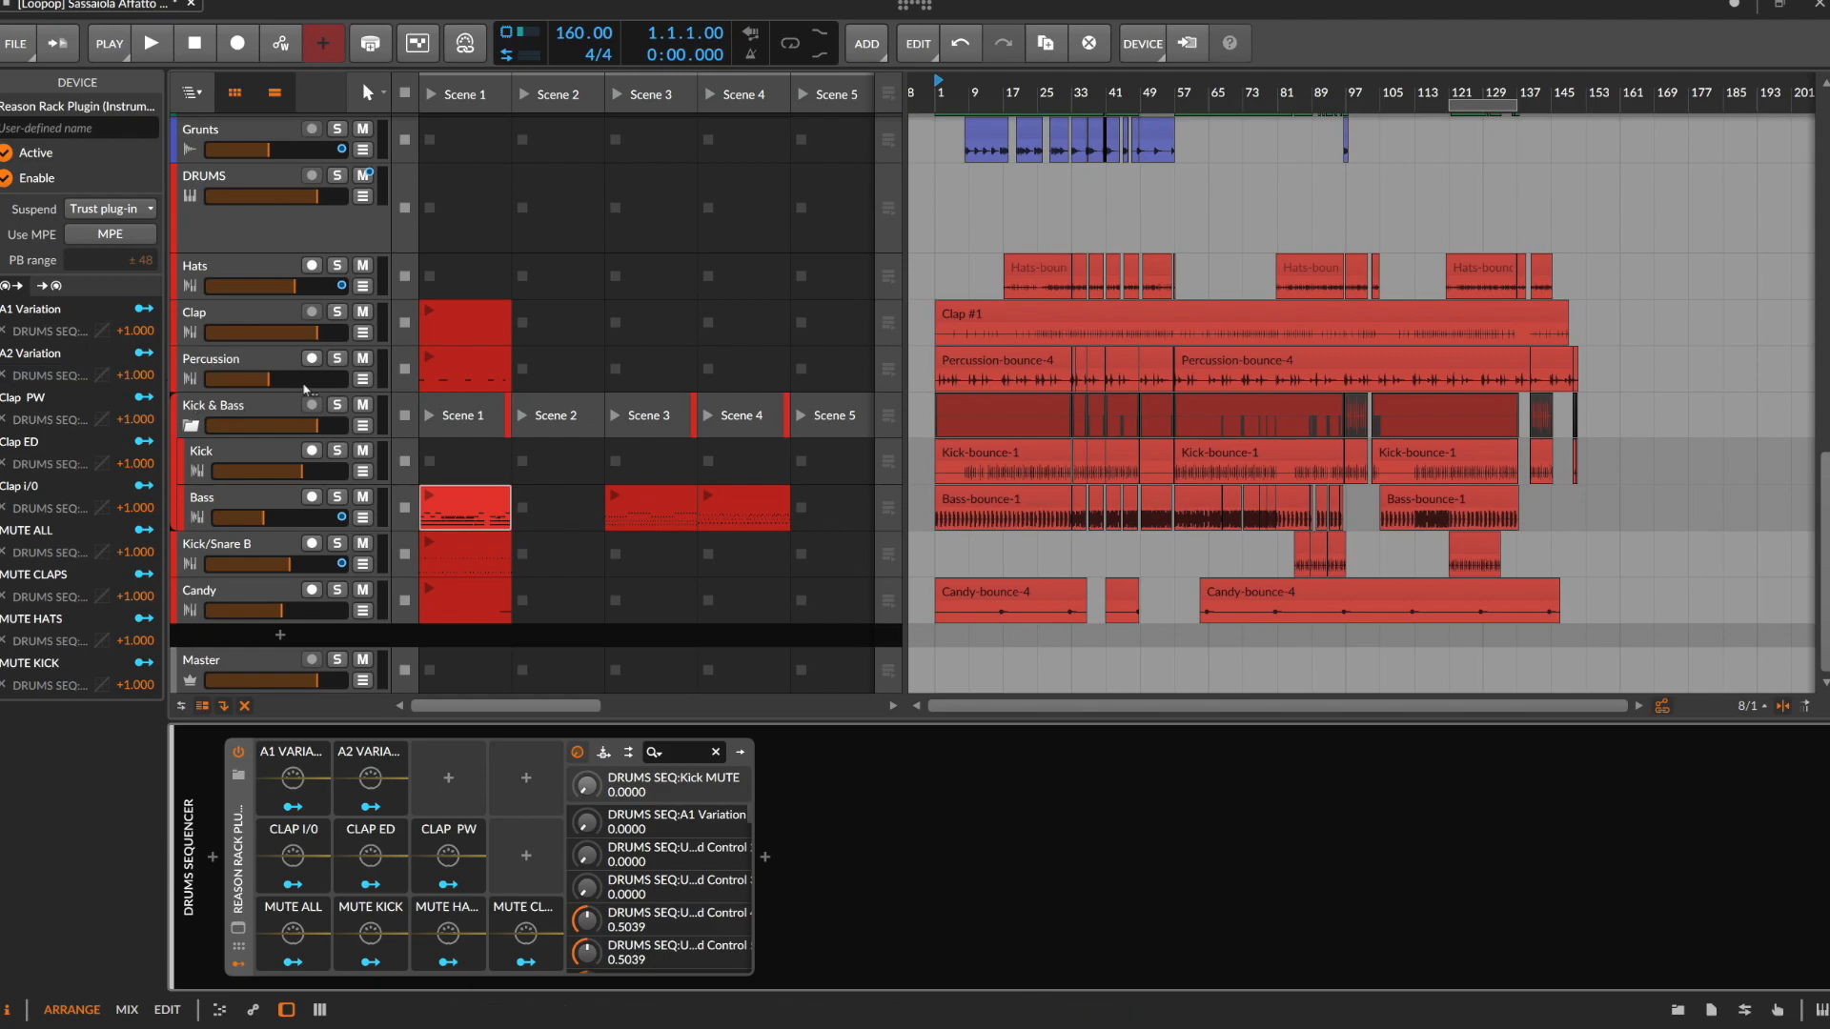
{"action": "left_click", "coordinate": [265, 331]}
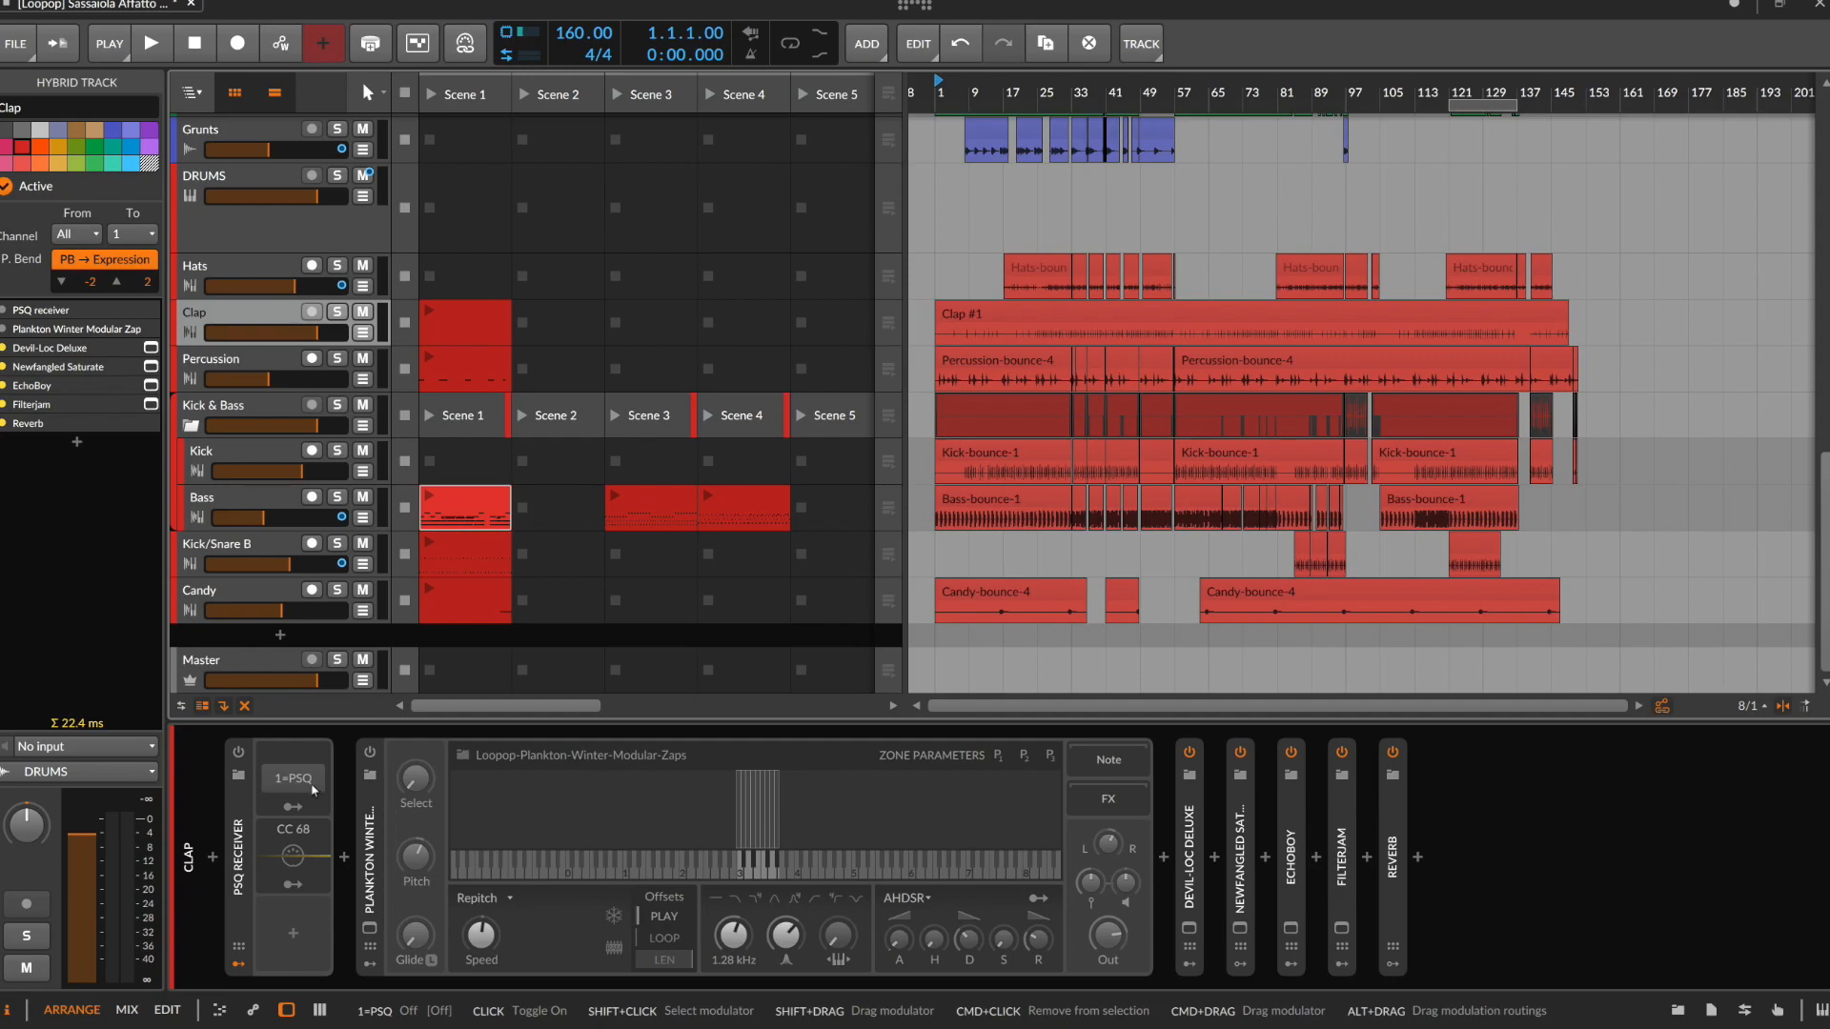
Open the Scene 1 launcher clip of the Clap Seq 2 track in the note editor and mark out its note pattern
{"action": "scroll", "coordinate": [610, 509], "scroll_direction": "up", "scroll_amount": 1}
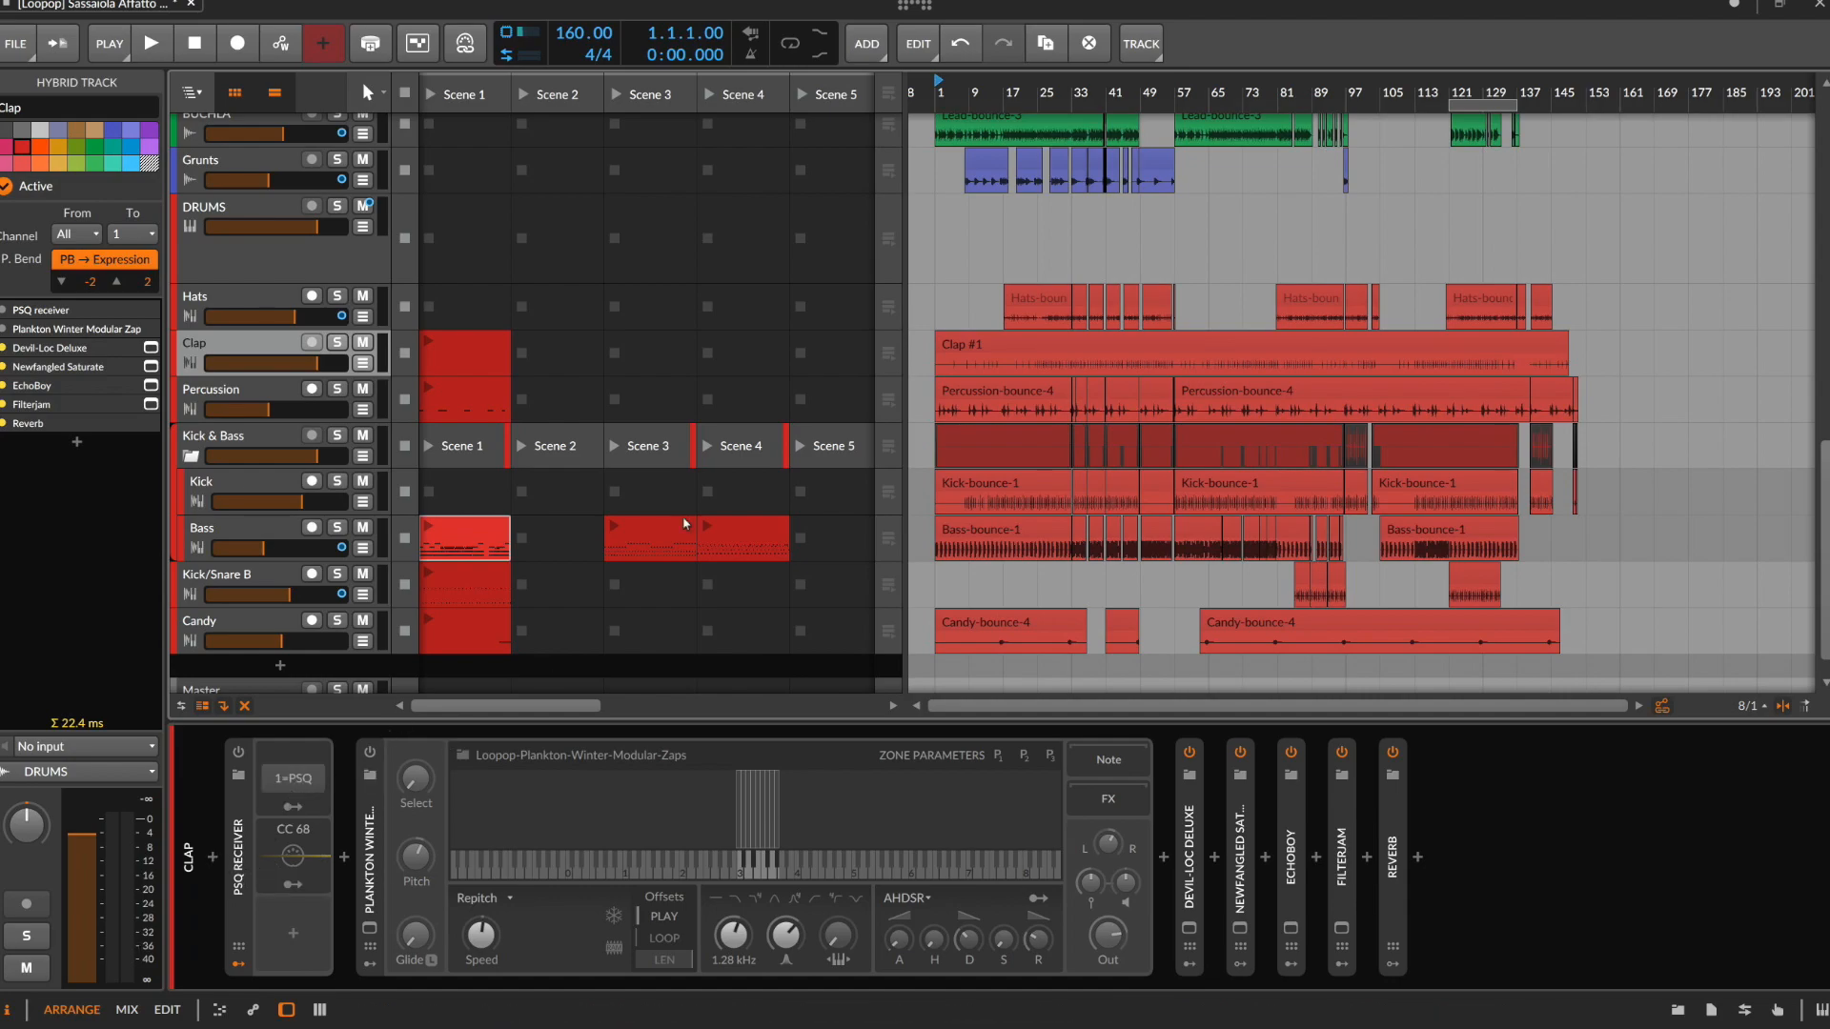
{"action": "scroll", "coordinate": [545, 670], "scroll_direction": "up", "scroll_amount": 10}
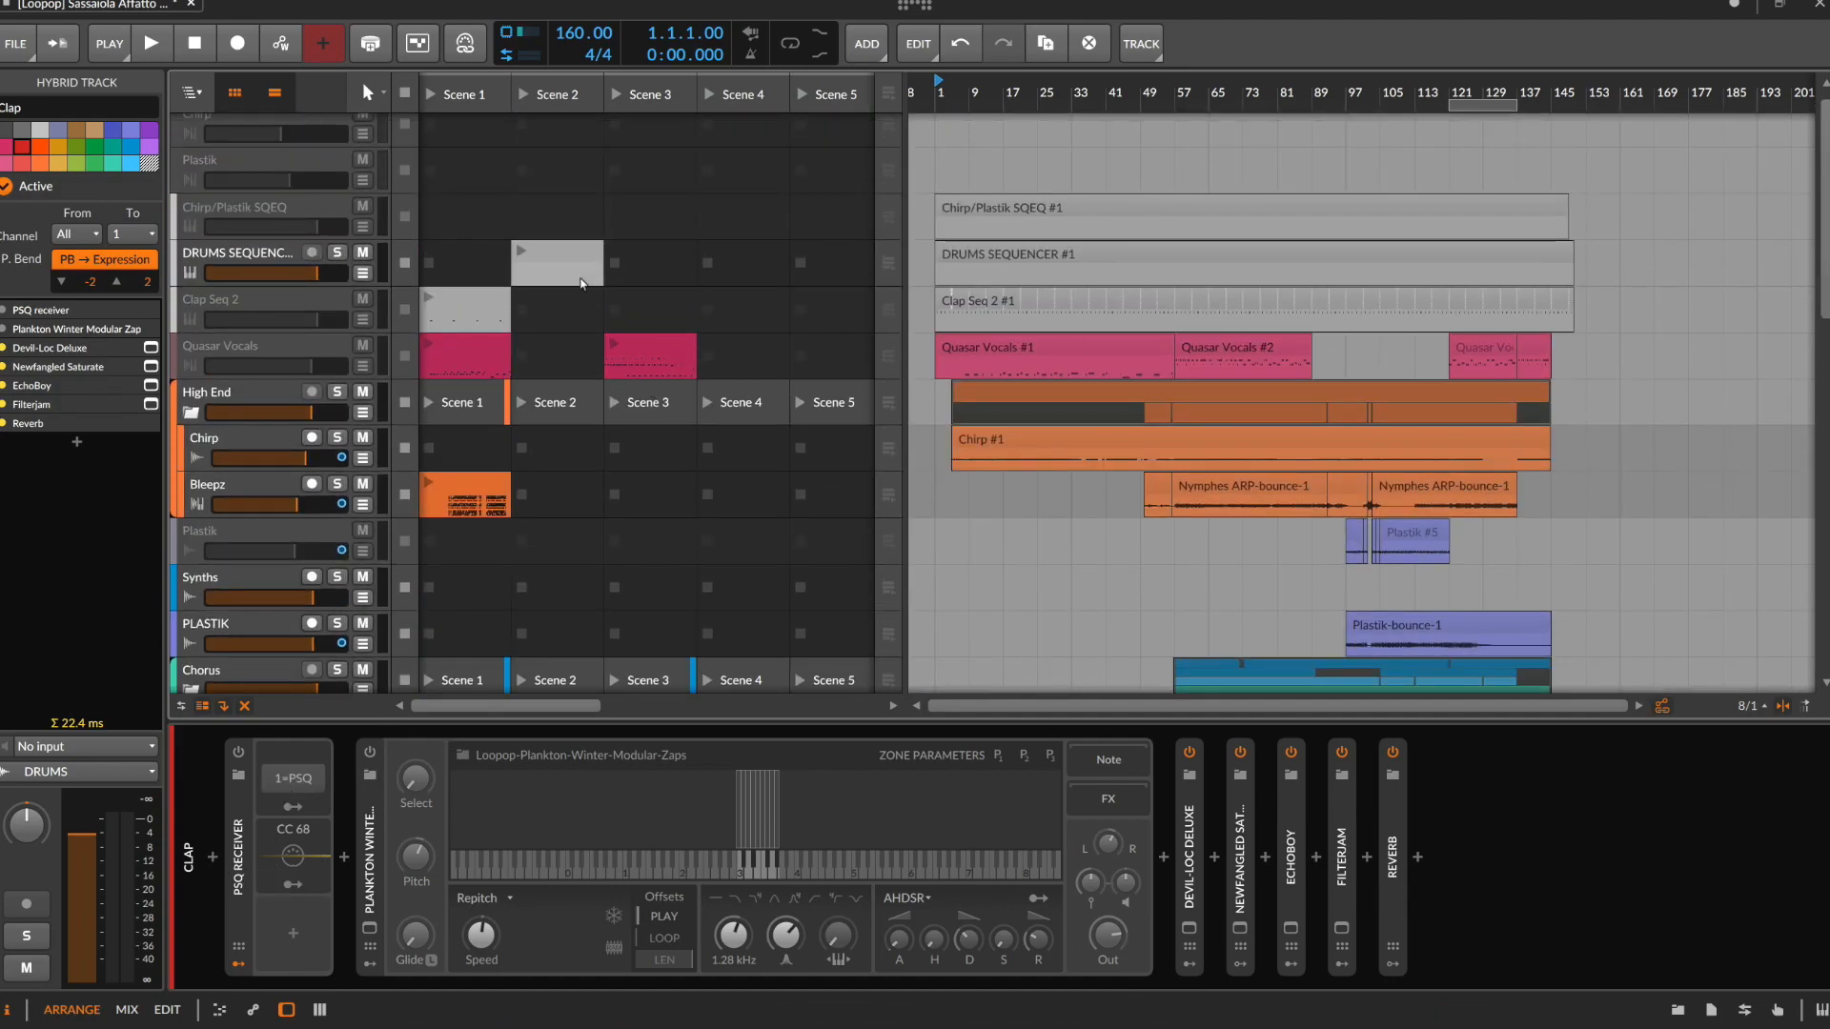
{"action": "left_click", "coordinate": [465, 312]}
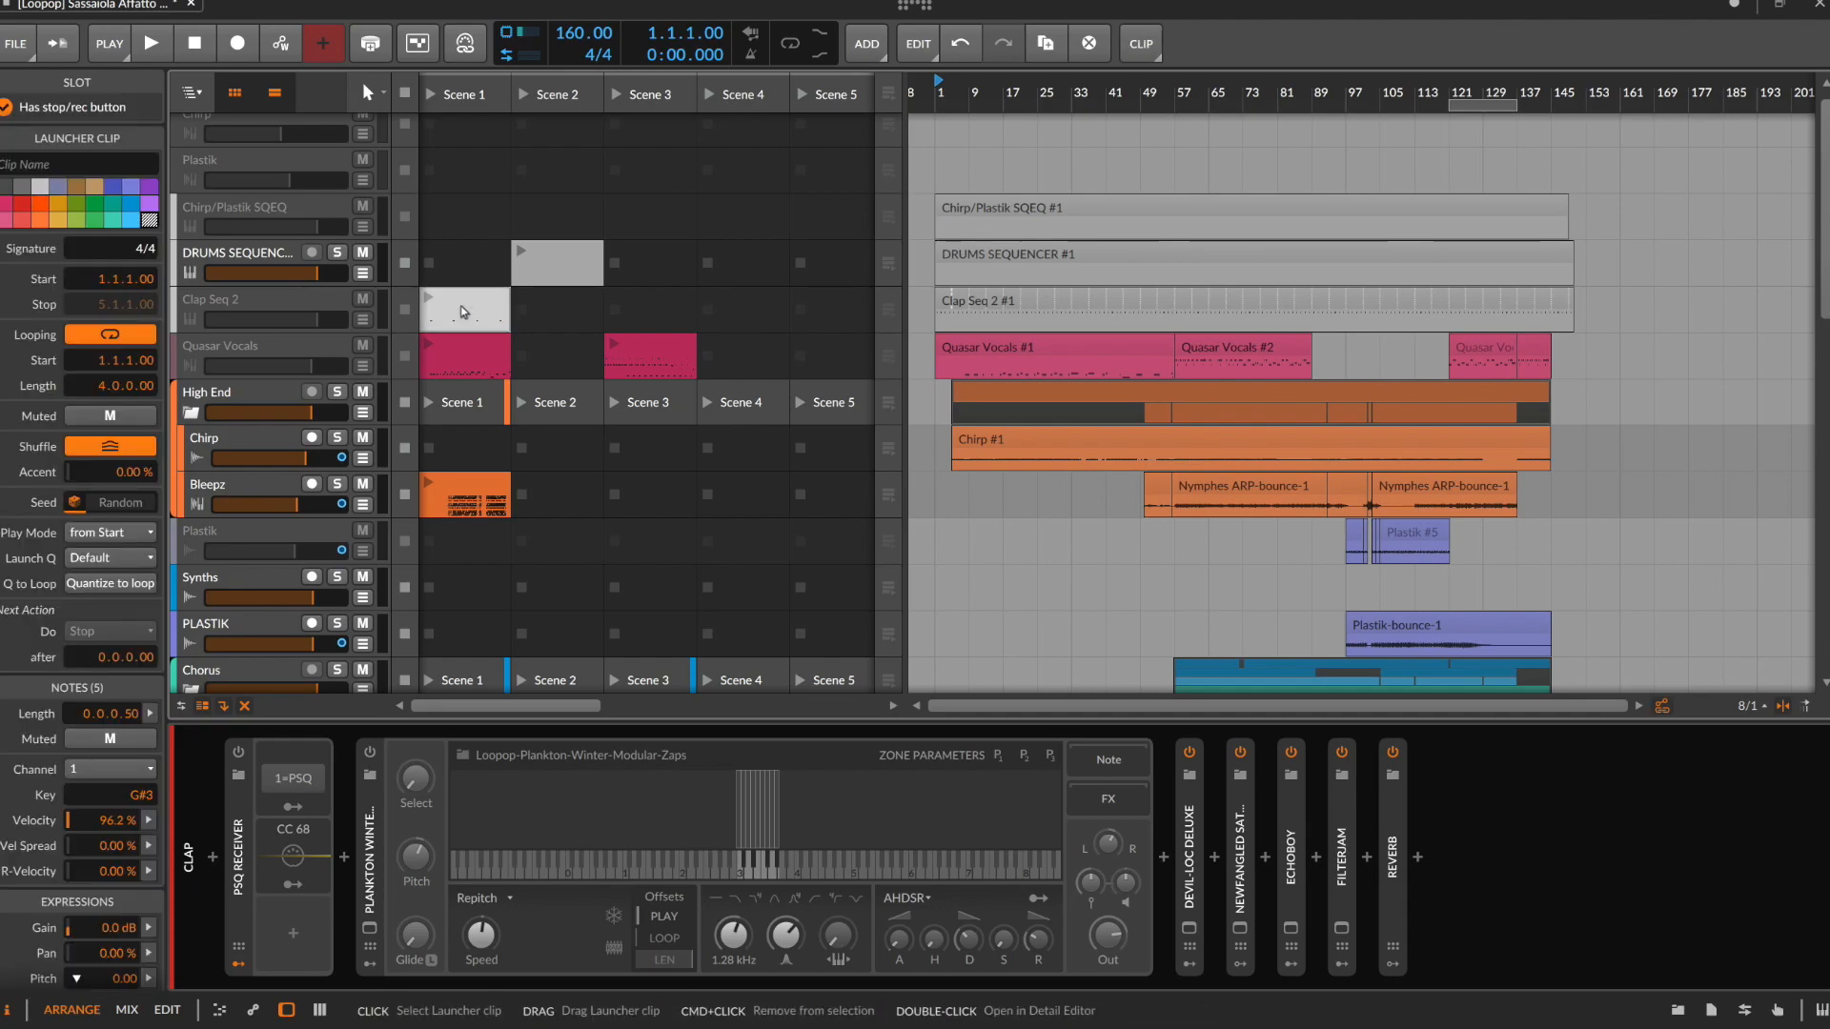
{"action": "double_click", "coordinate": [461, 312]}
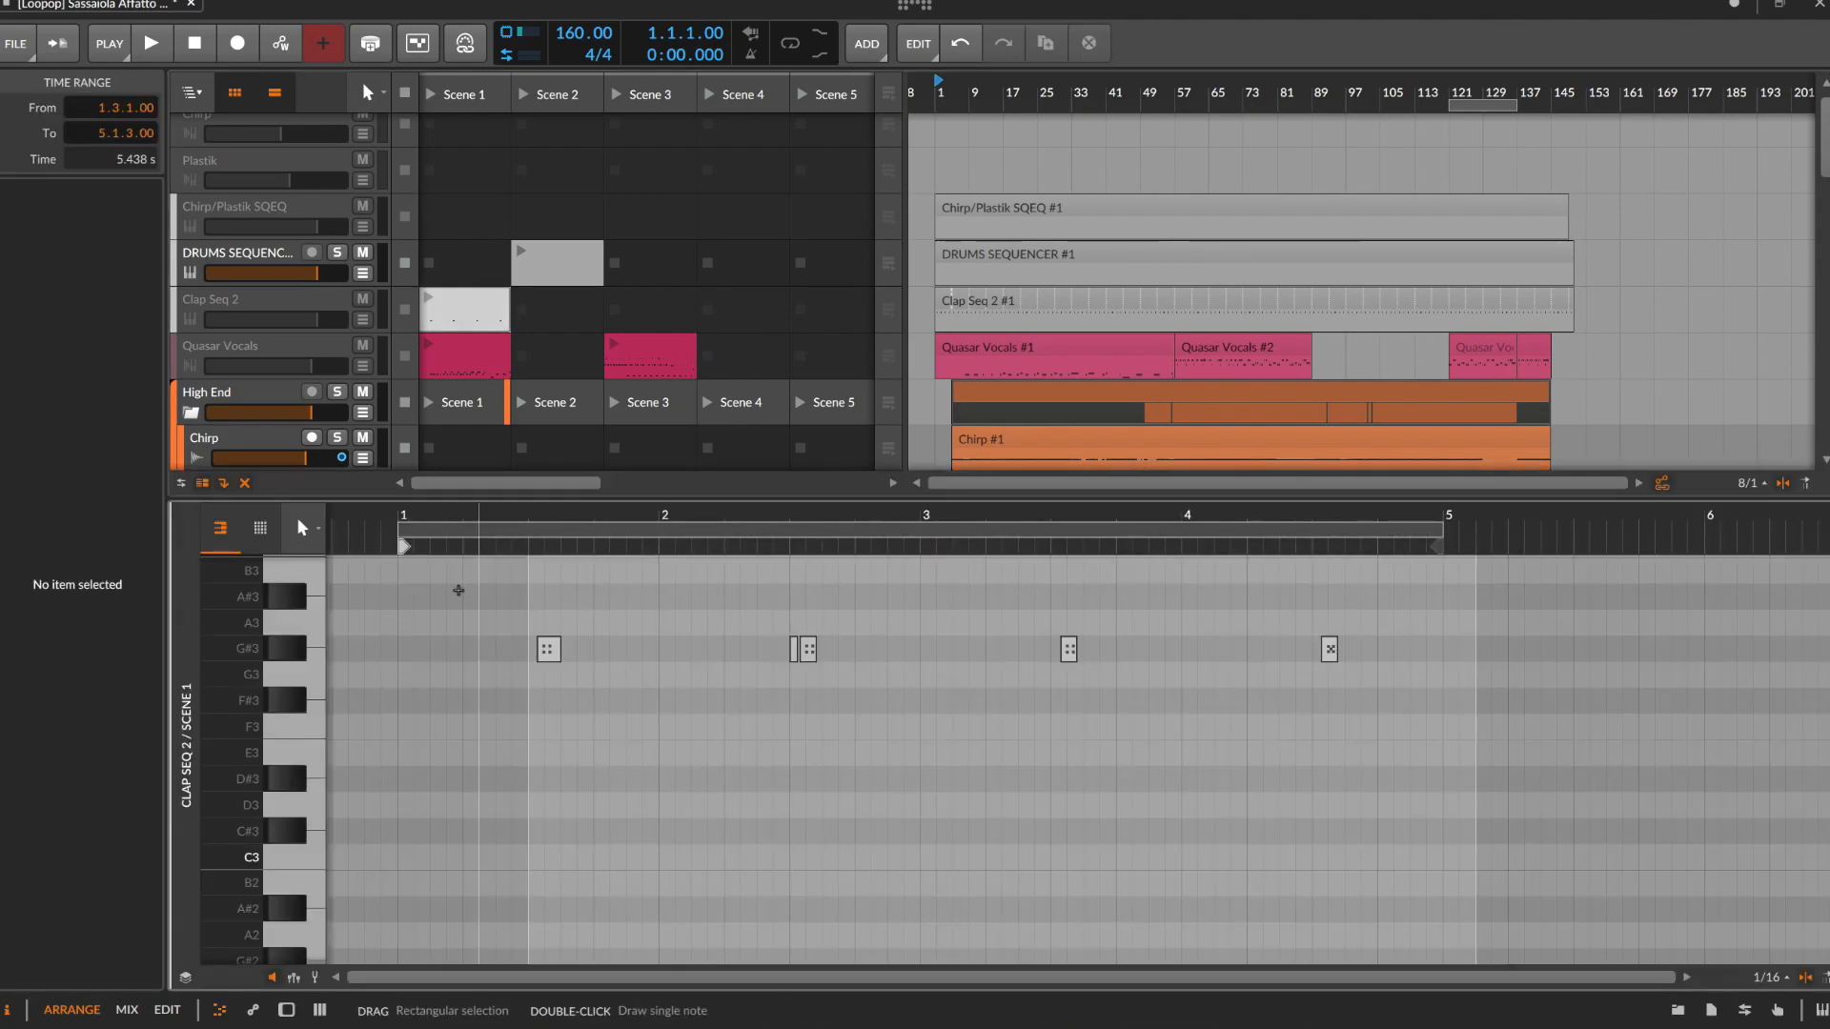
{"action": "left_click_drag", "start_coordinate": [463, 590], "coordinate": [1252, 740]}
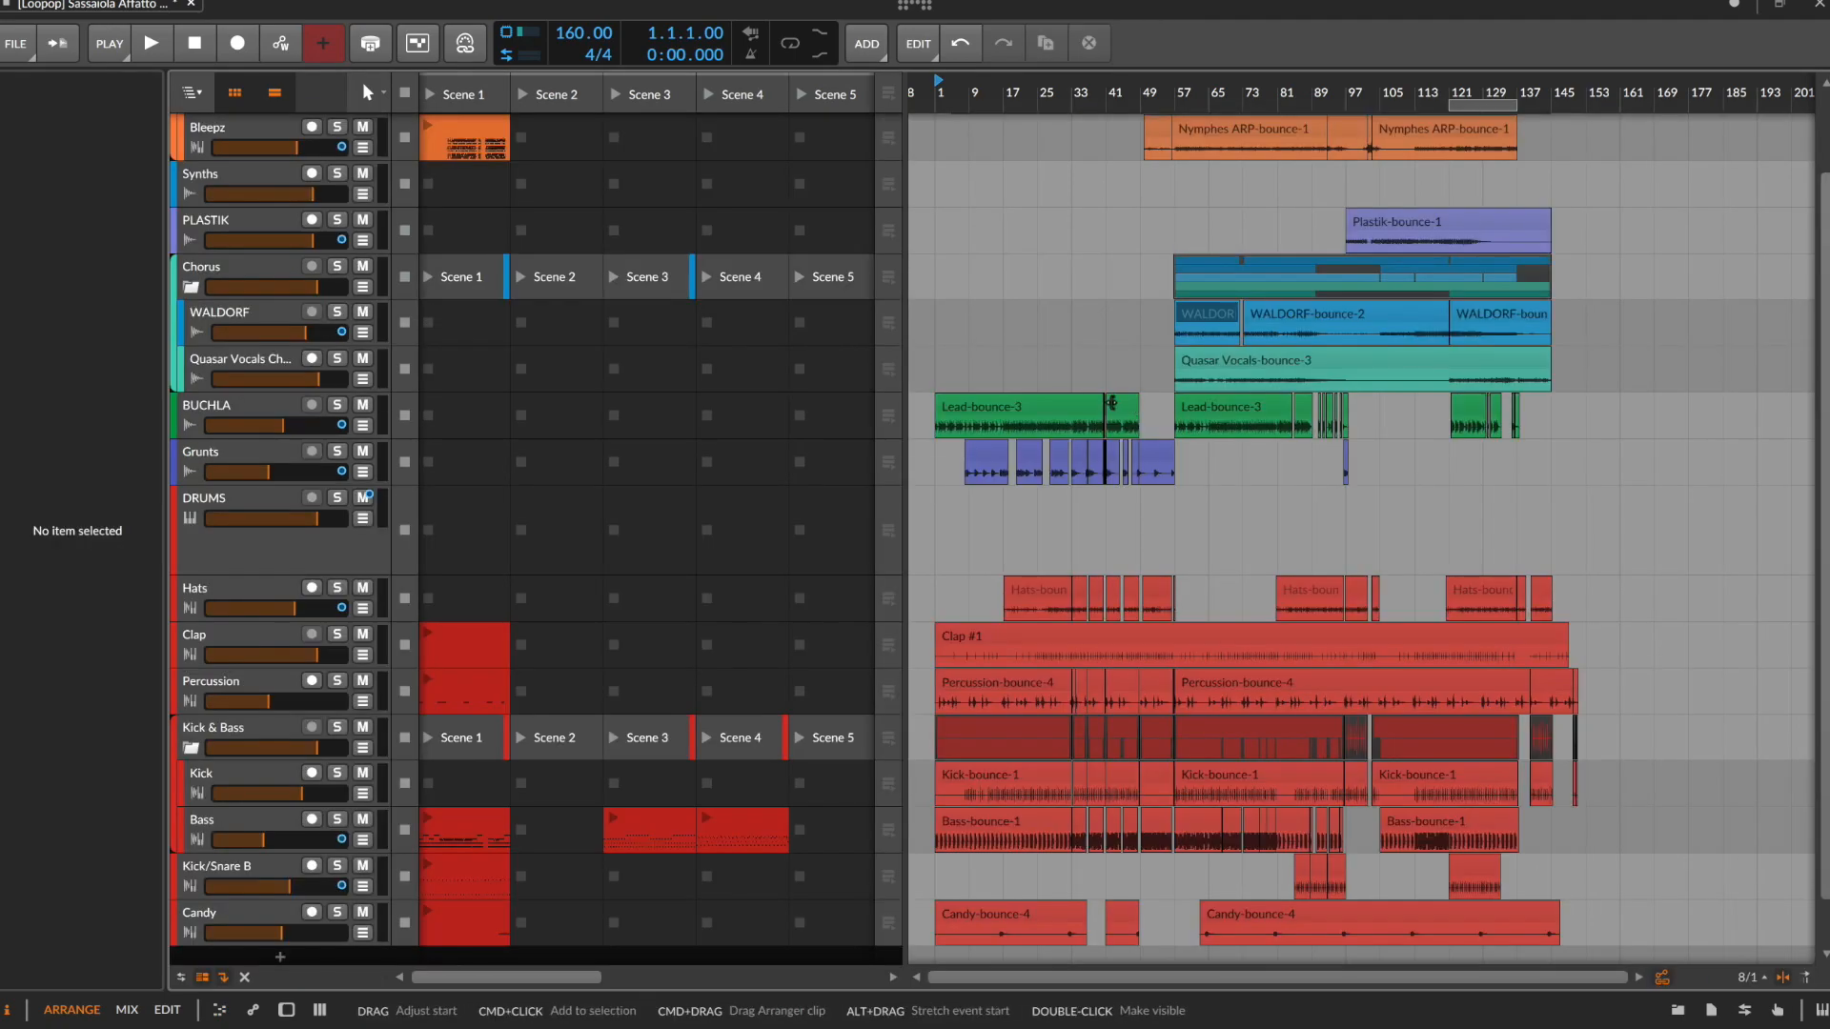
Hide the clip launcher so only the arrangement shows, and display the Hats track's device chain
{"action": "scroll", "coordinate": [1015, 538], "scroll_direction": "down", "scroll_amount": 1}
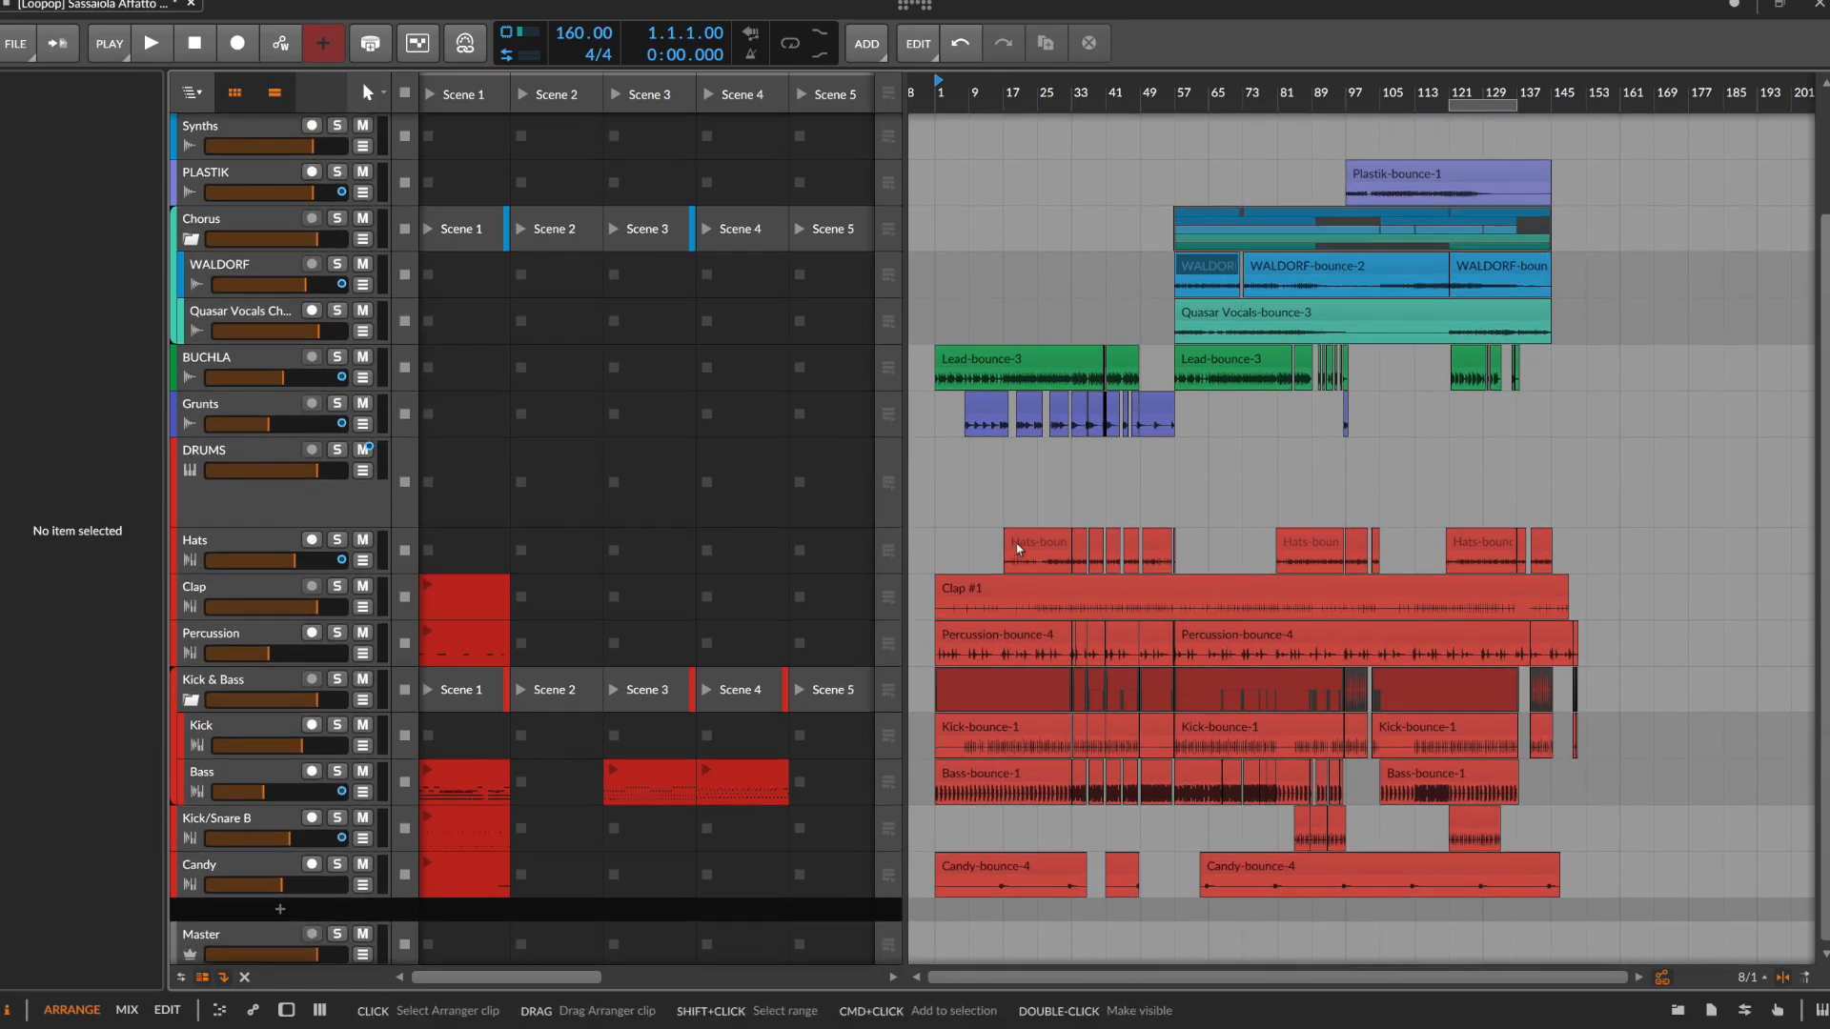
{"action": "left_click", "coordinate": [1018, 548]}
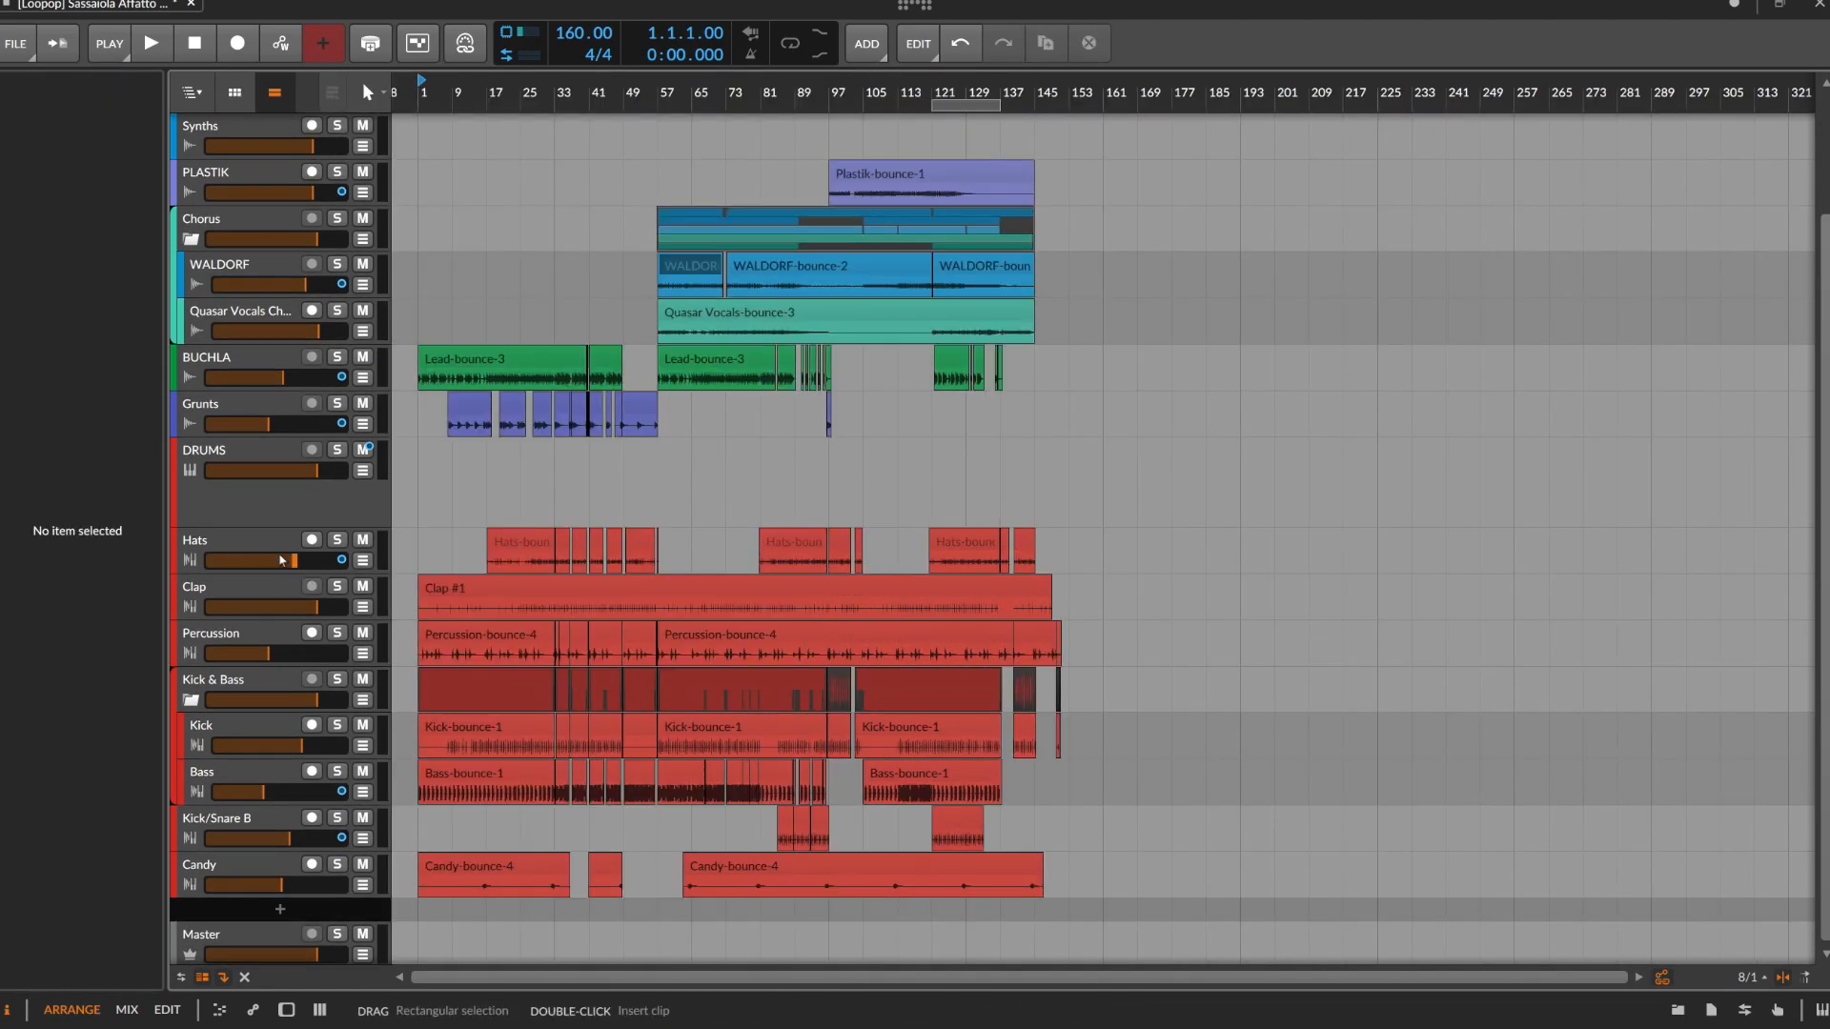
{"action": "left_click", "coordinate": [263, 545]}
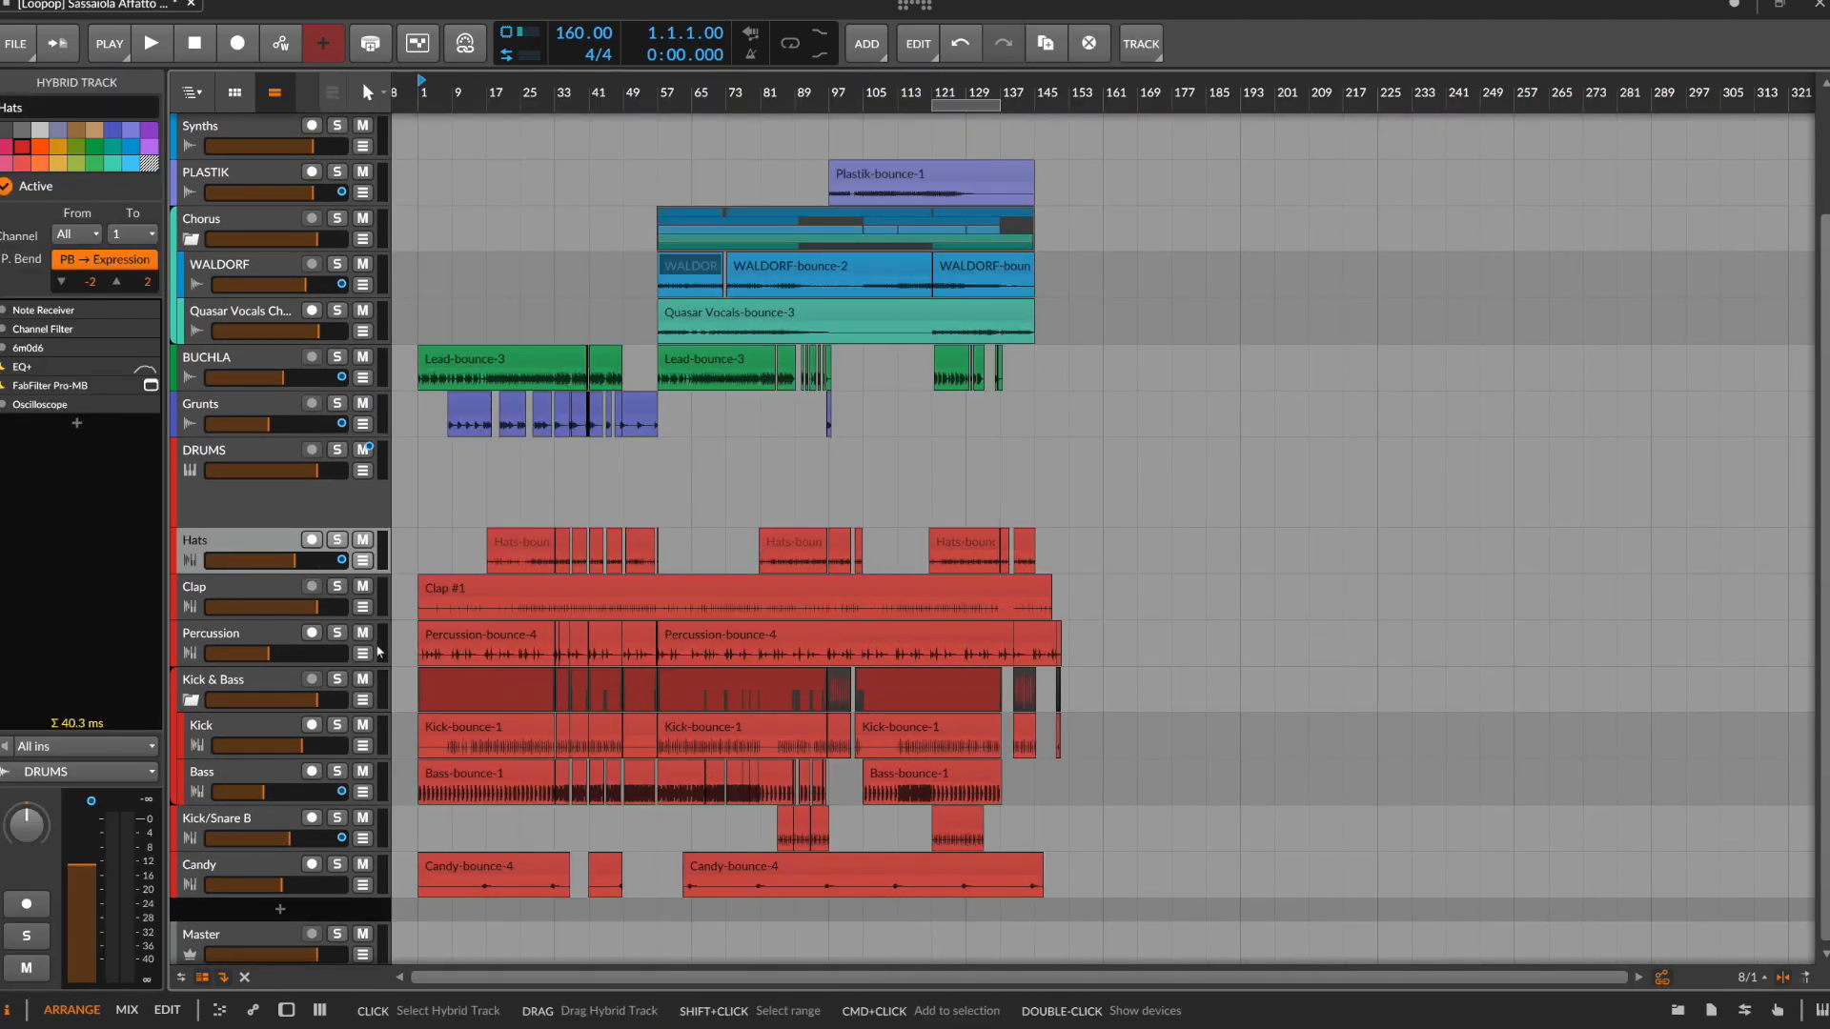
{"action": "key", "text": "d"}
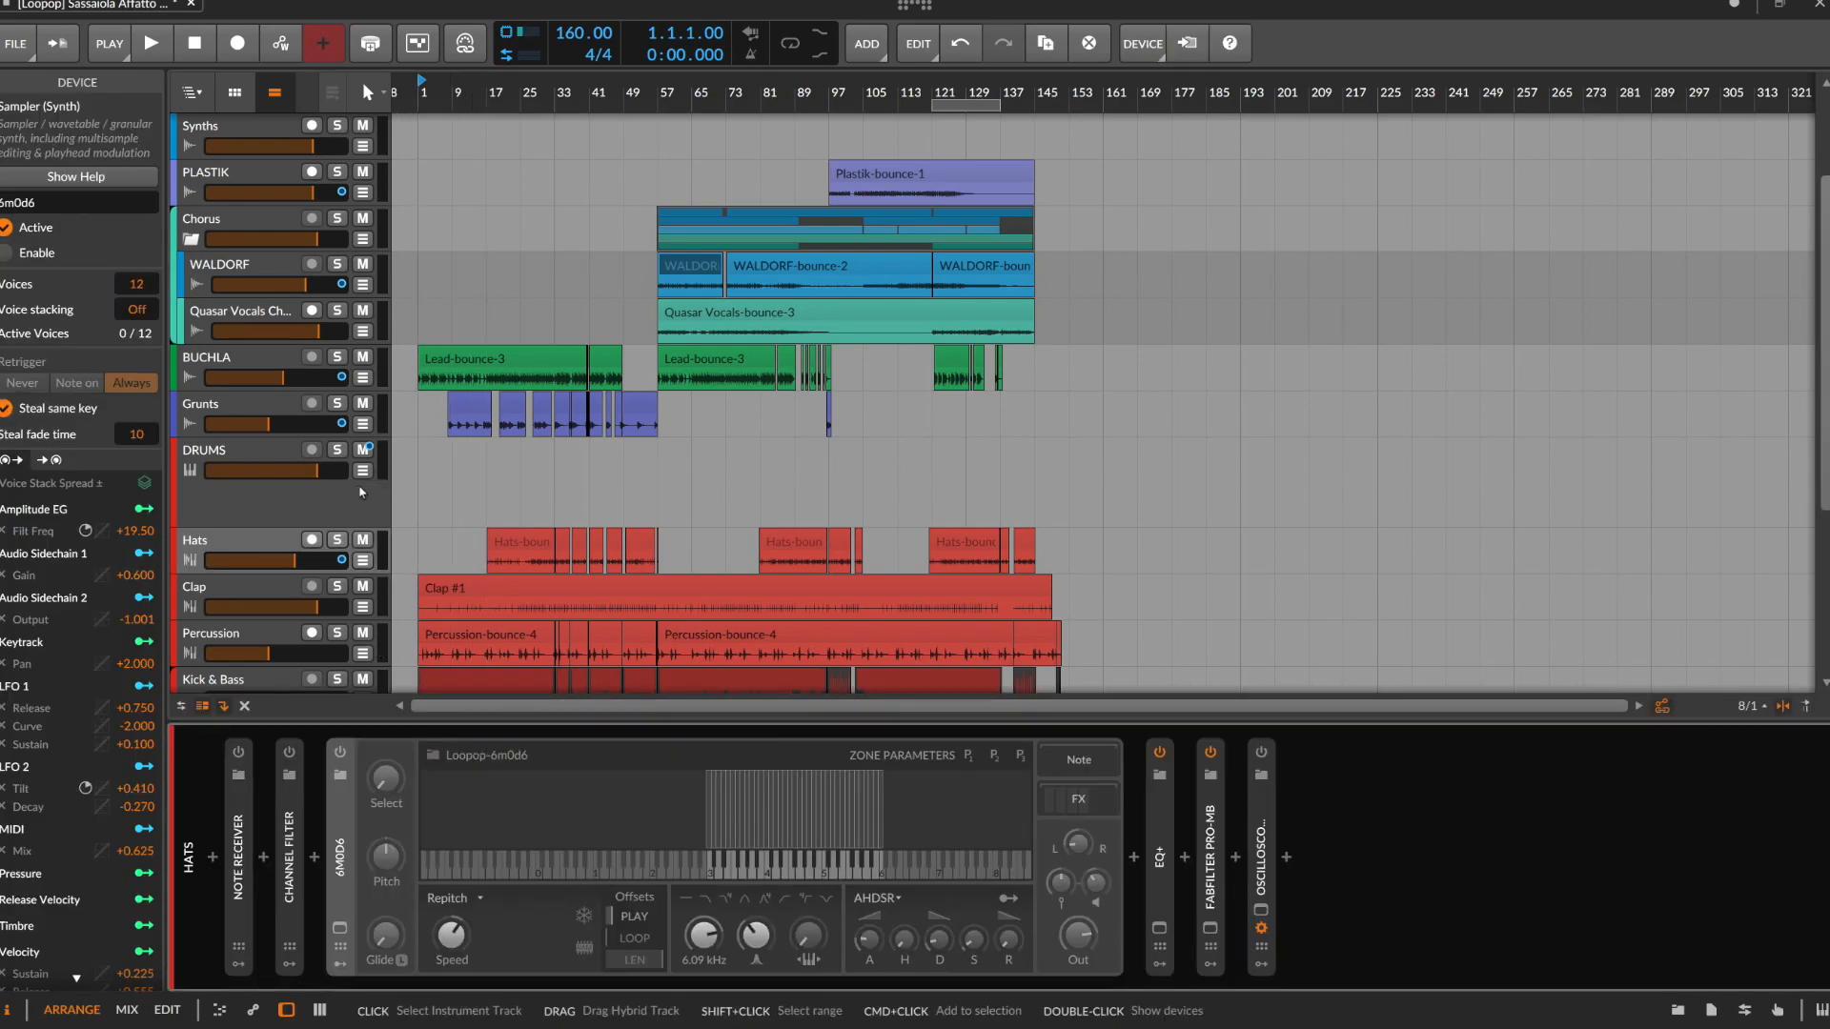
Review the device chains of the Clap track and the Percussion track
{"action": "scroll", "coordinate": [358, 488], "scroll_direction": "down", "scroll_amount": 1}
{"action": "left_click", "coordinate": [243, 558]}
{"action": "scroll", "coordinate": [248, 572], "scroll_direction": "down", "scroll_amount": 4}
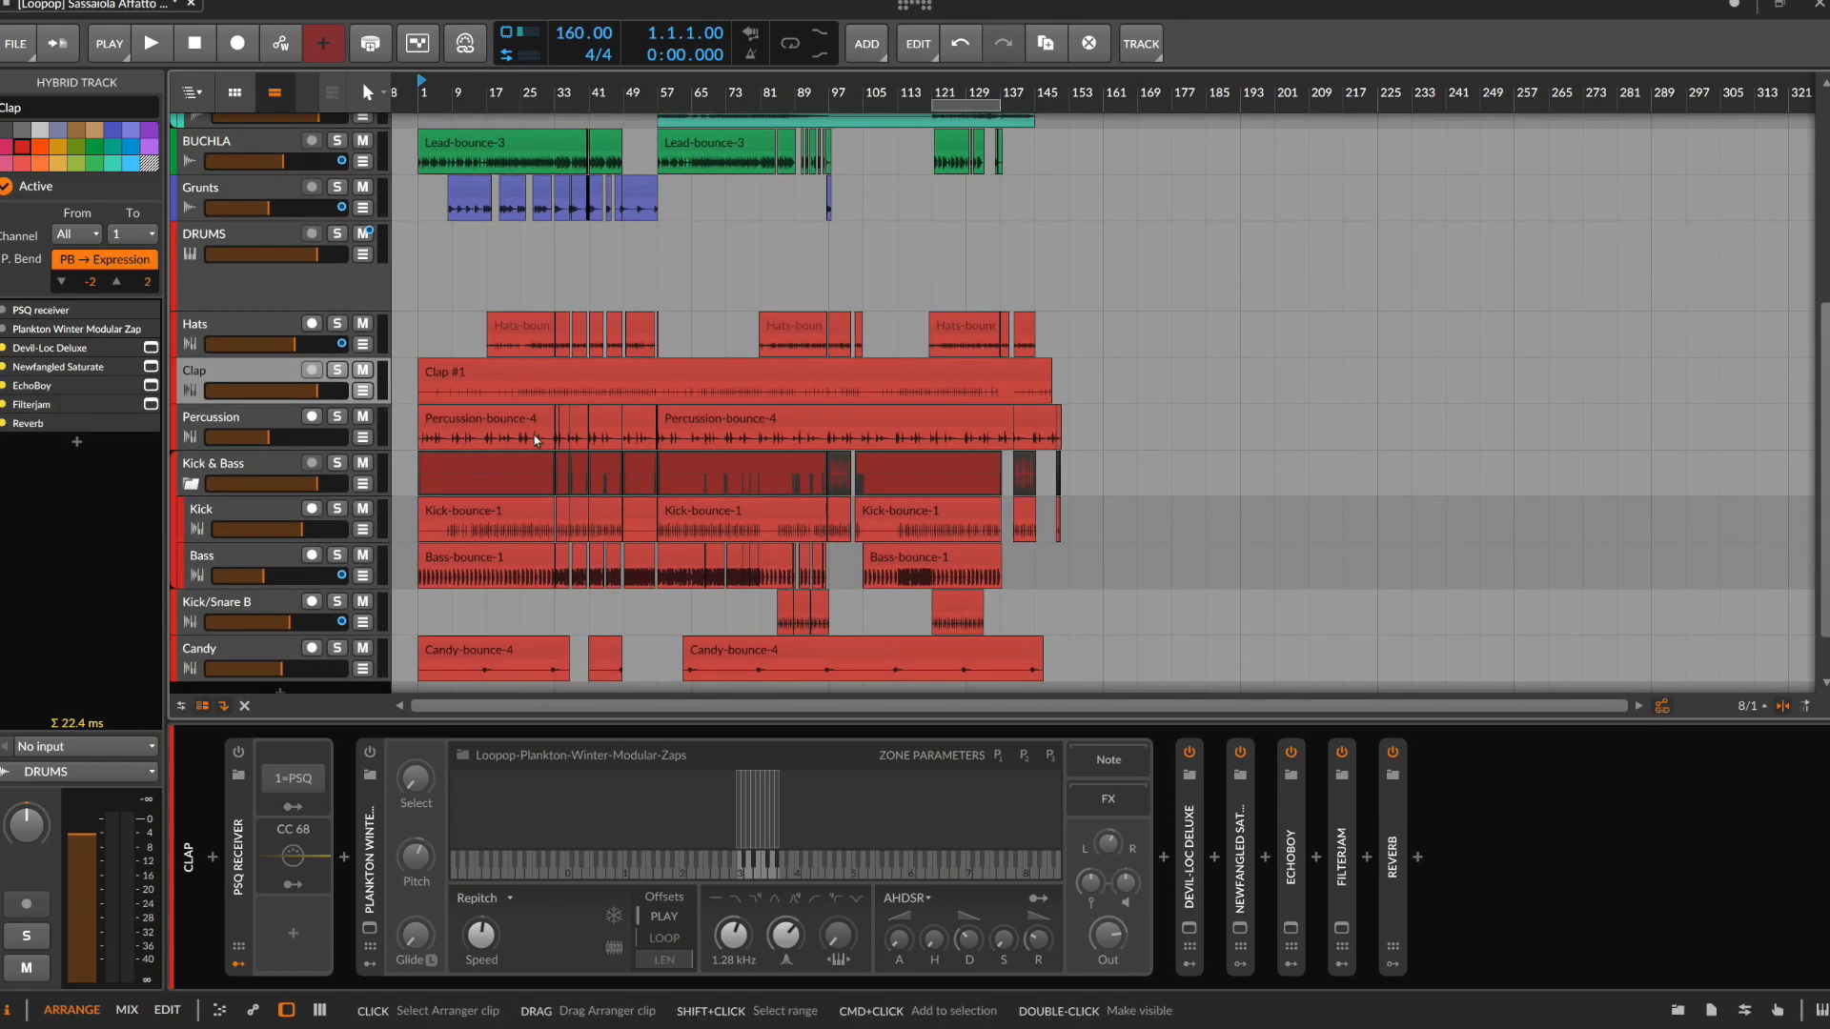
{"action": "scroll", "coordinate": [266, 365], "scroll_direction": "down", "scroll_amount": 2}
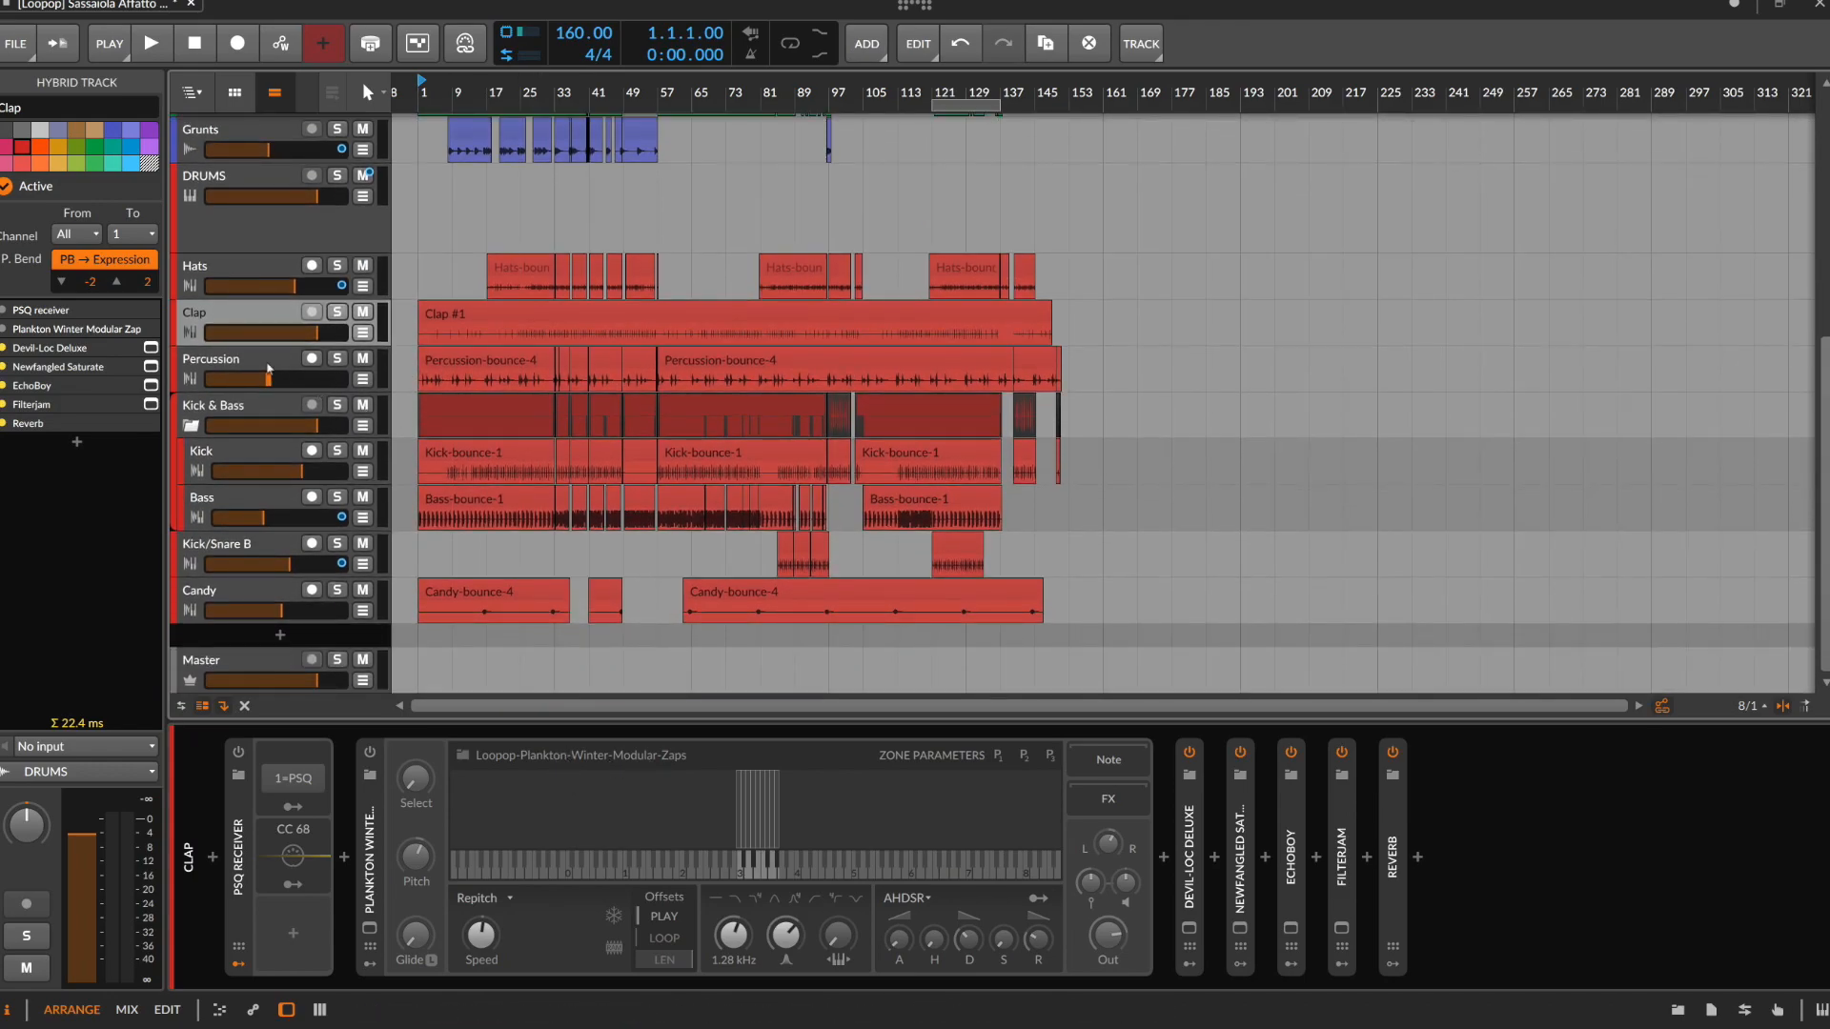
{"action": "left_click", "coordinate": [266, 365]}
Select the Percussion clip's range from 1.1.1.00 to 8.1.1.00, audition it with the track soloed, and turn solo off after playback
{"action": "scroll", "coordinate": [497, 381], "scroll_direction": "up", "scroll_amount": 6}
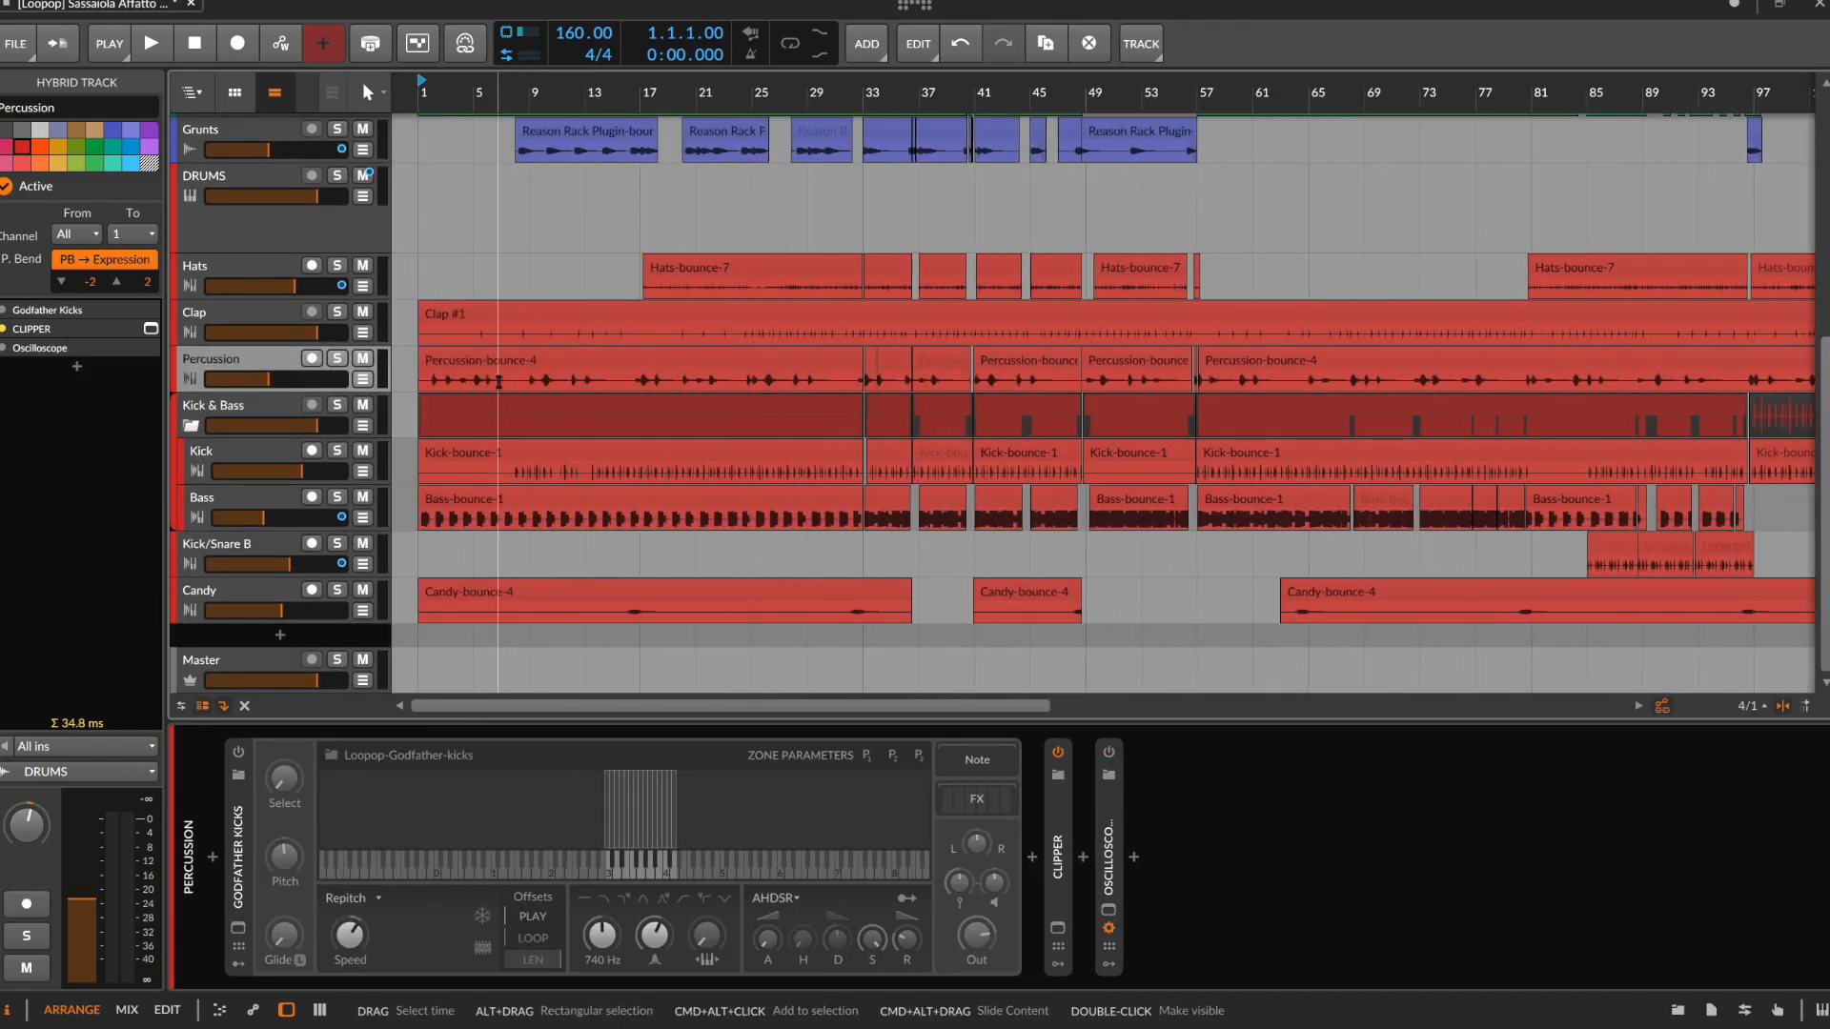
{"action": "scroll", "coordinate": [498, 381], "scroll_direction": "up", "scroll_amount": 4}
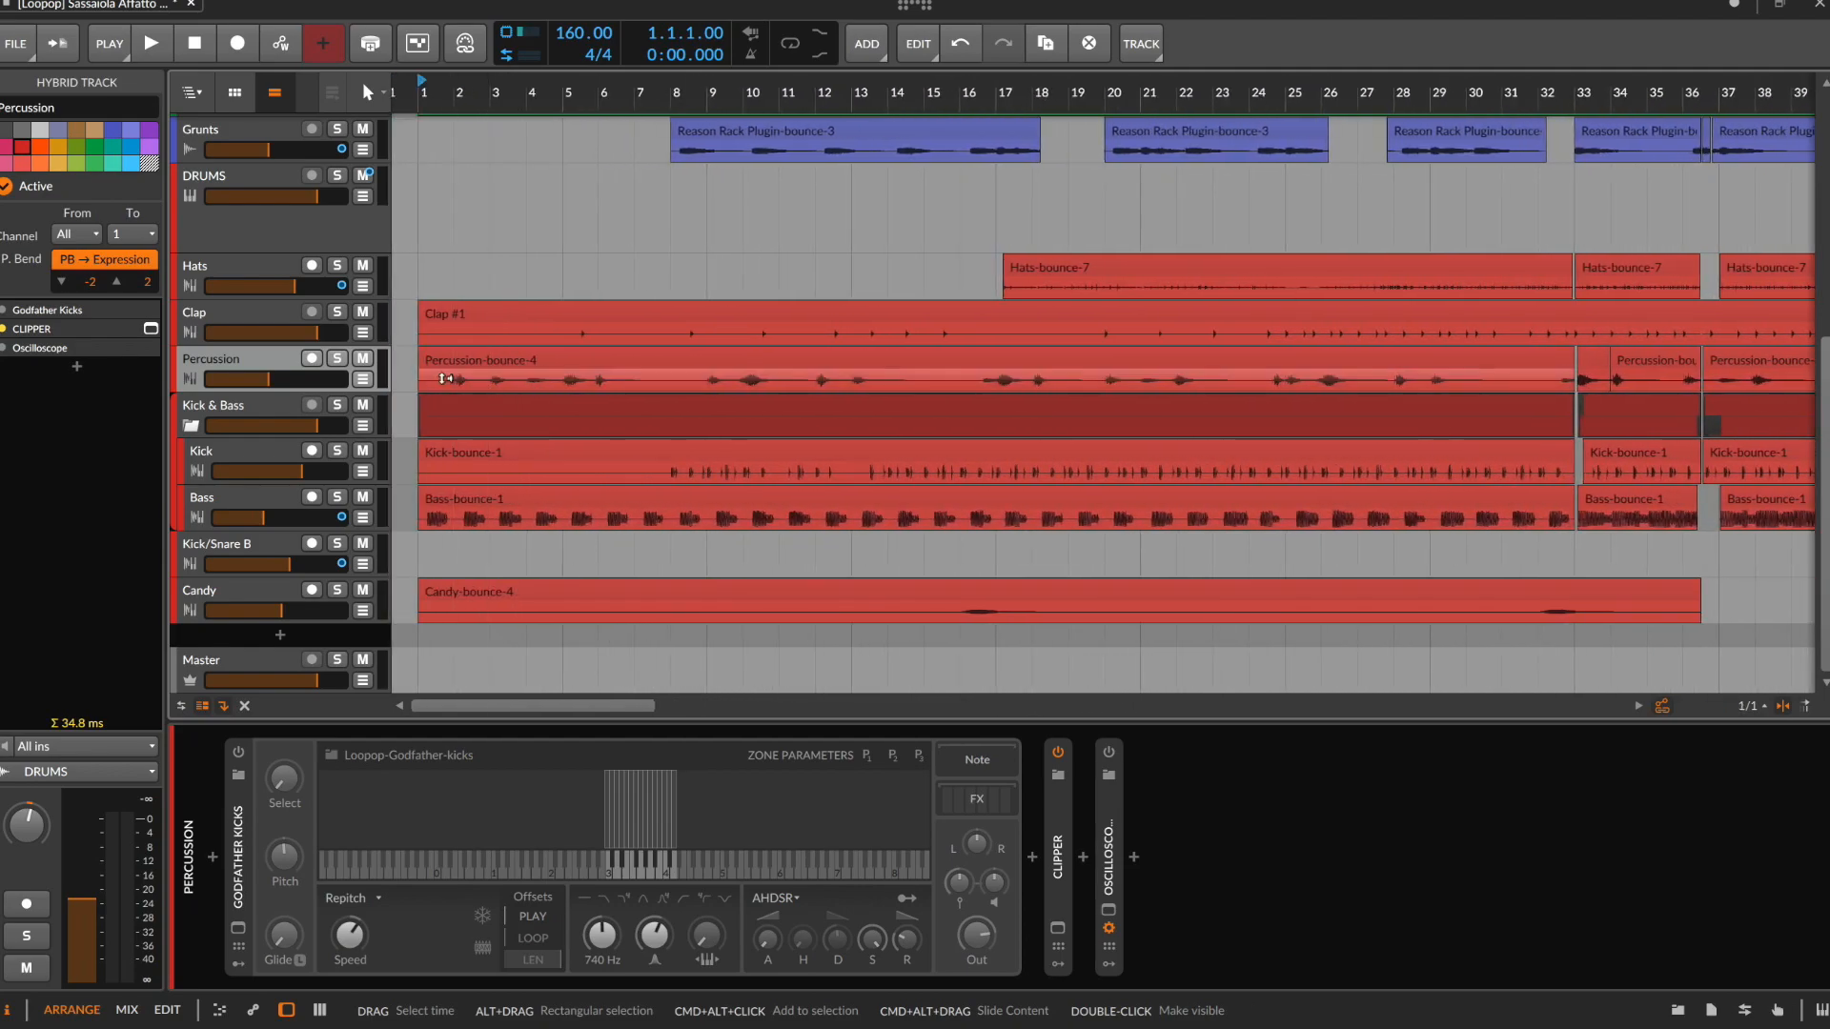
{"action": "left_click_drag", "start_coordinate": [417, 383], "coordinate": [670, 382]}
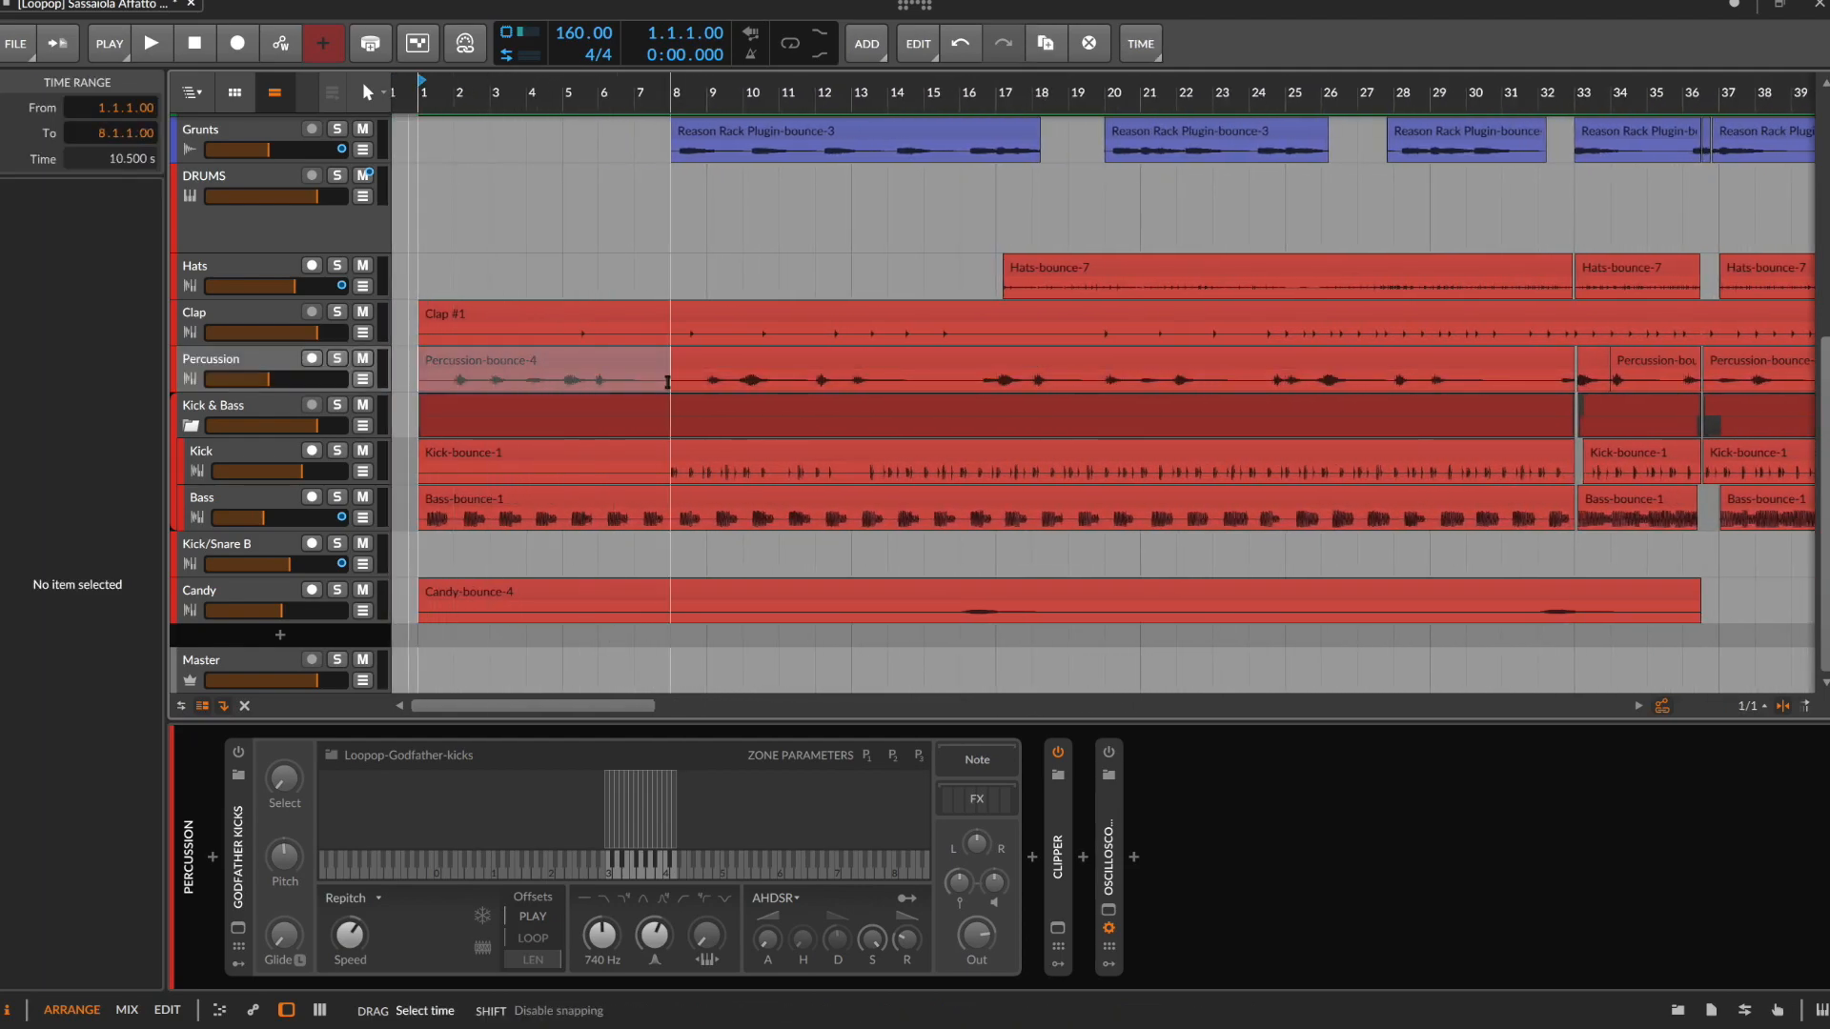
{"action": "left_click", "coordinate": [339, 360]}
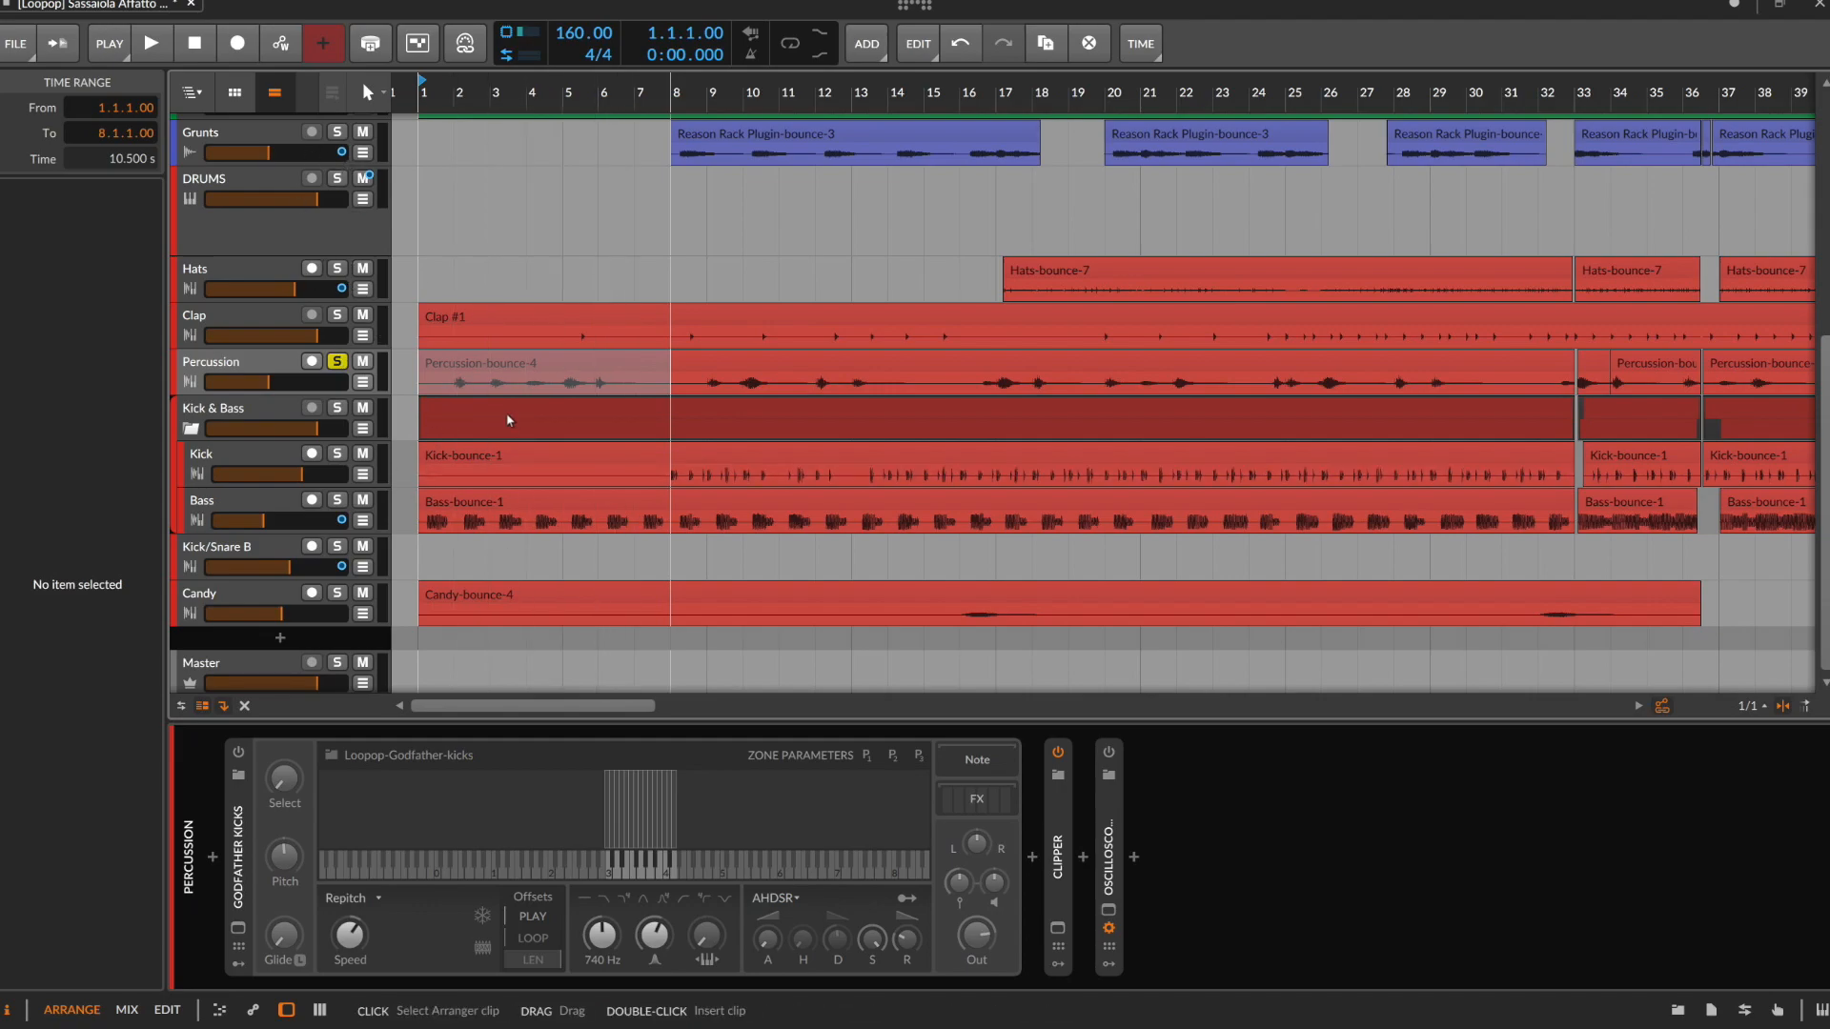
{"action": "key", "text": "space"}
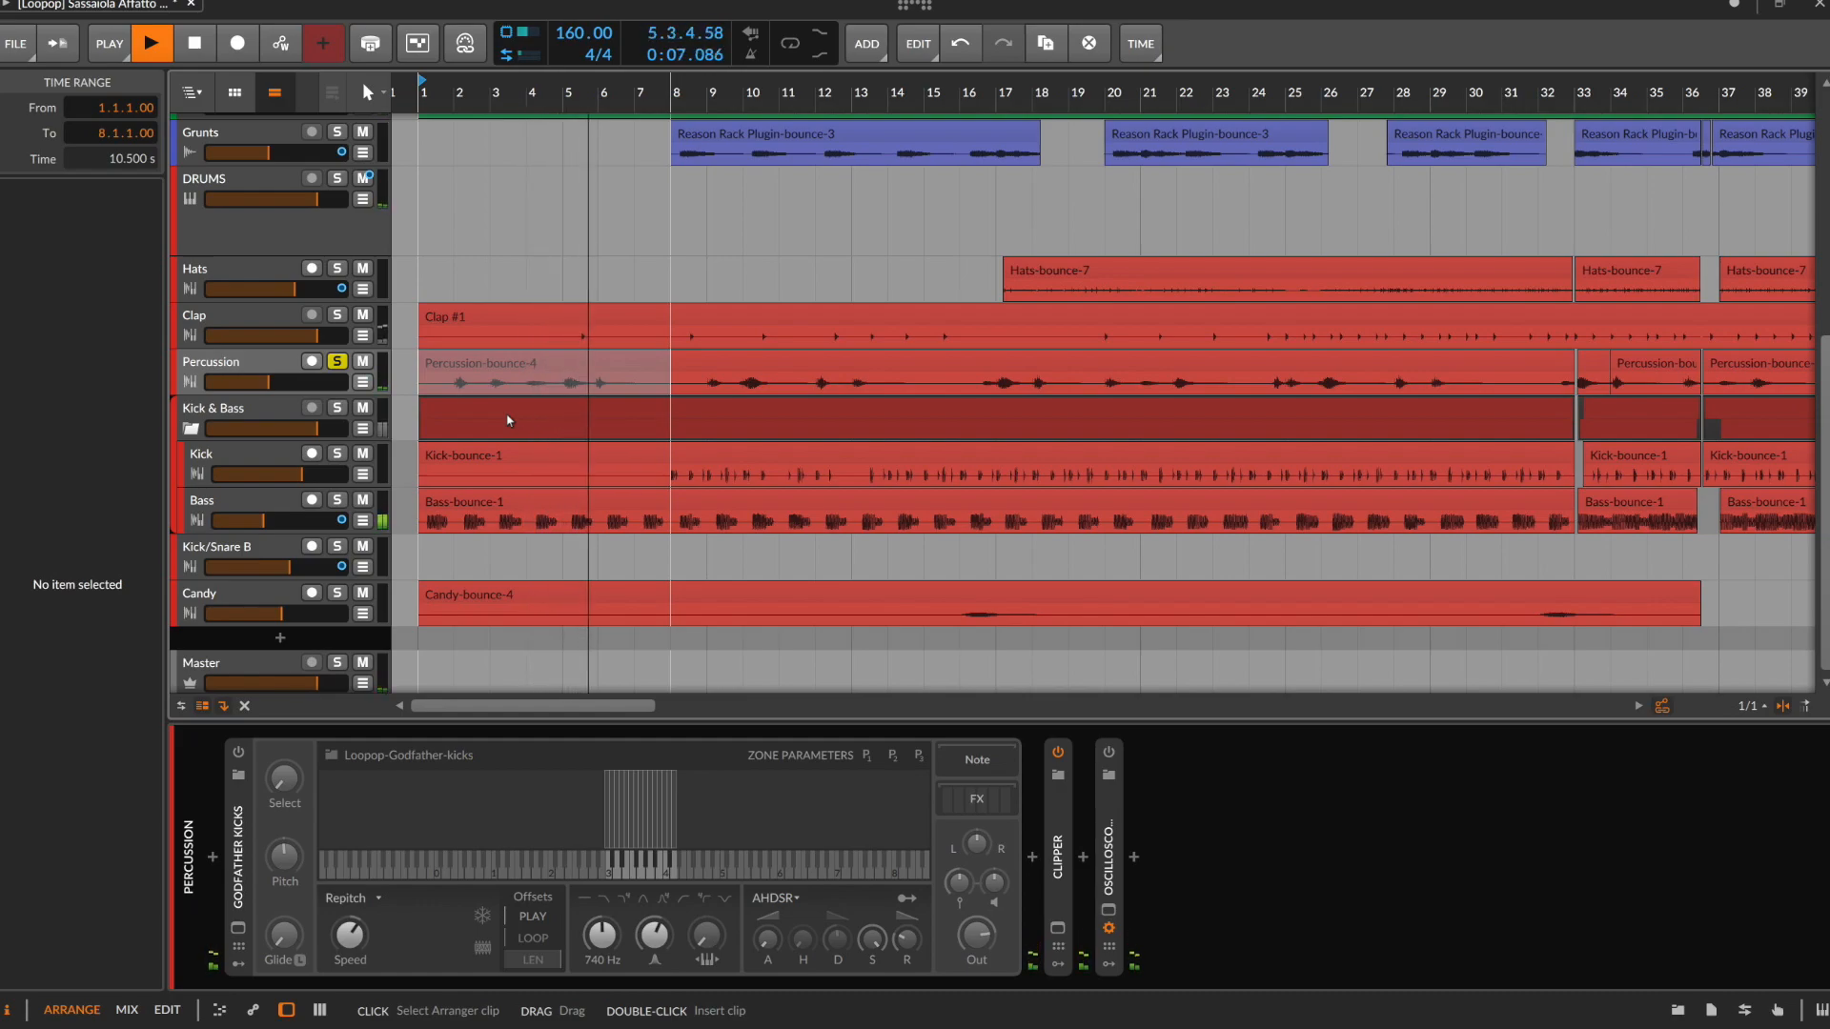
{"action": "key", "text": "space"}
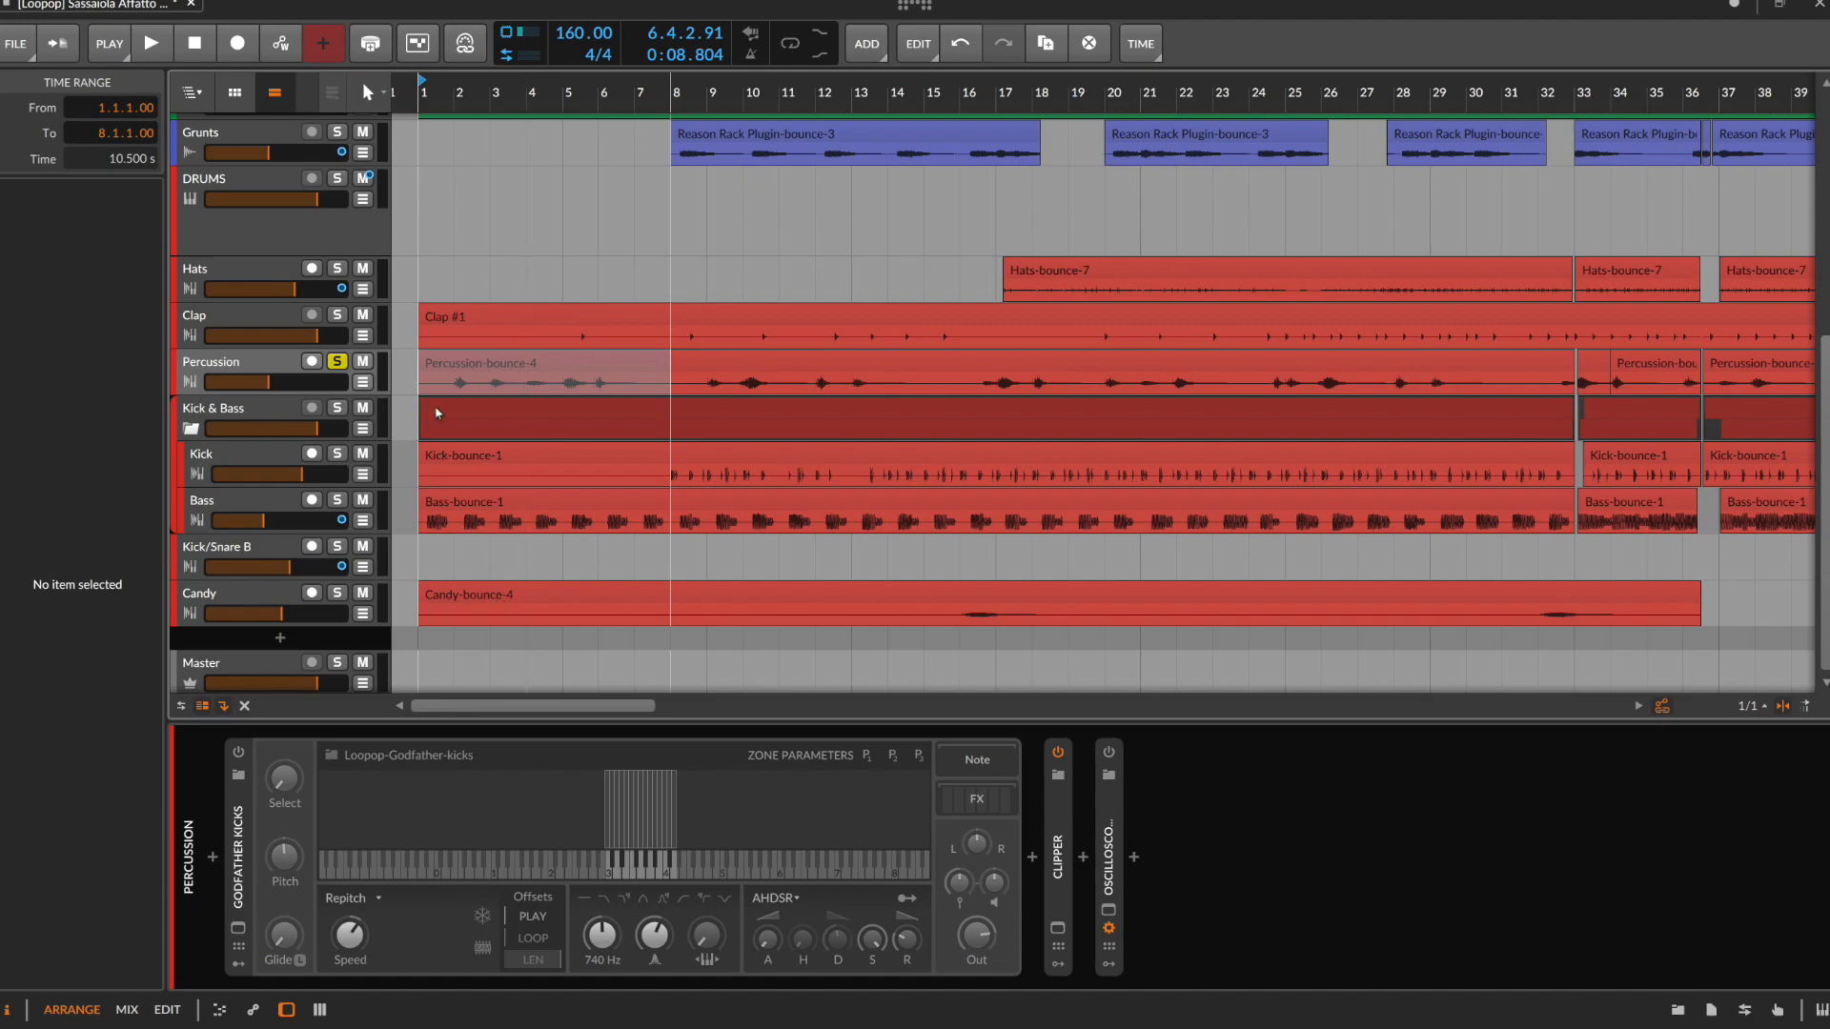
{"action": "left_click", "coordinate": [339, 362]}
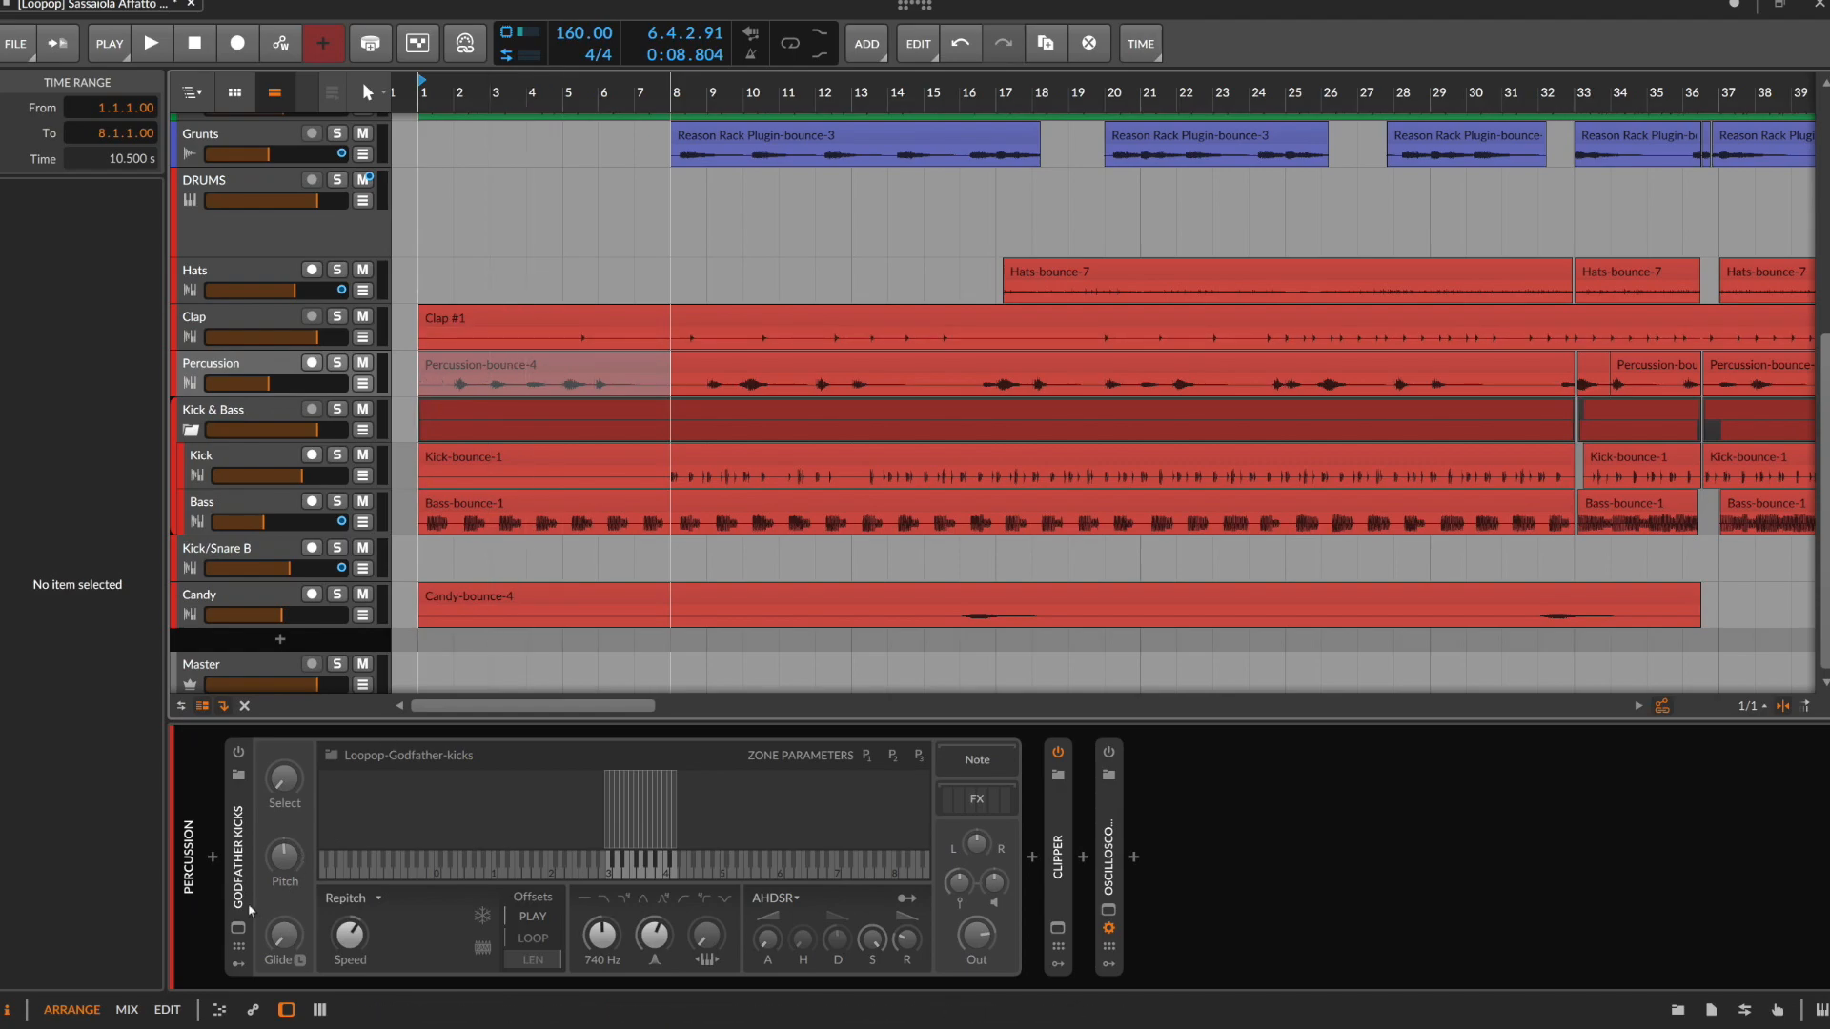
Inspect the Godfather Kicks sampler, plus the device chains of the Kick, Bass and Kick/Snare B tracks
{"action": "left_click", "coordinate": [237, 870]}
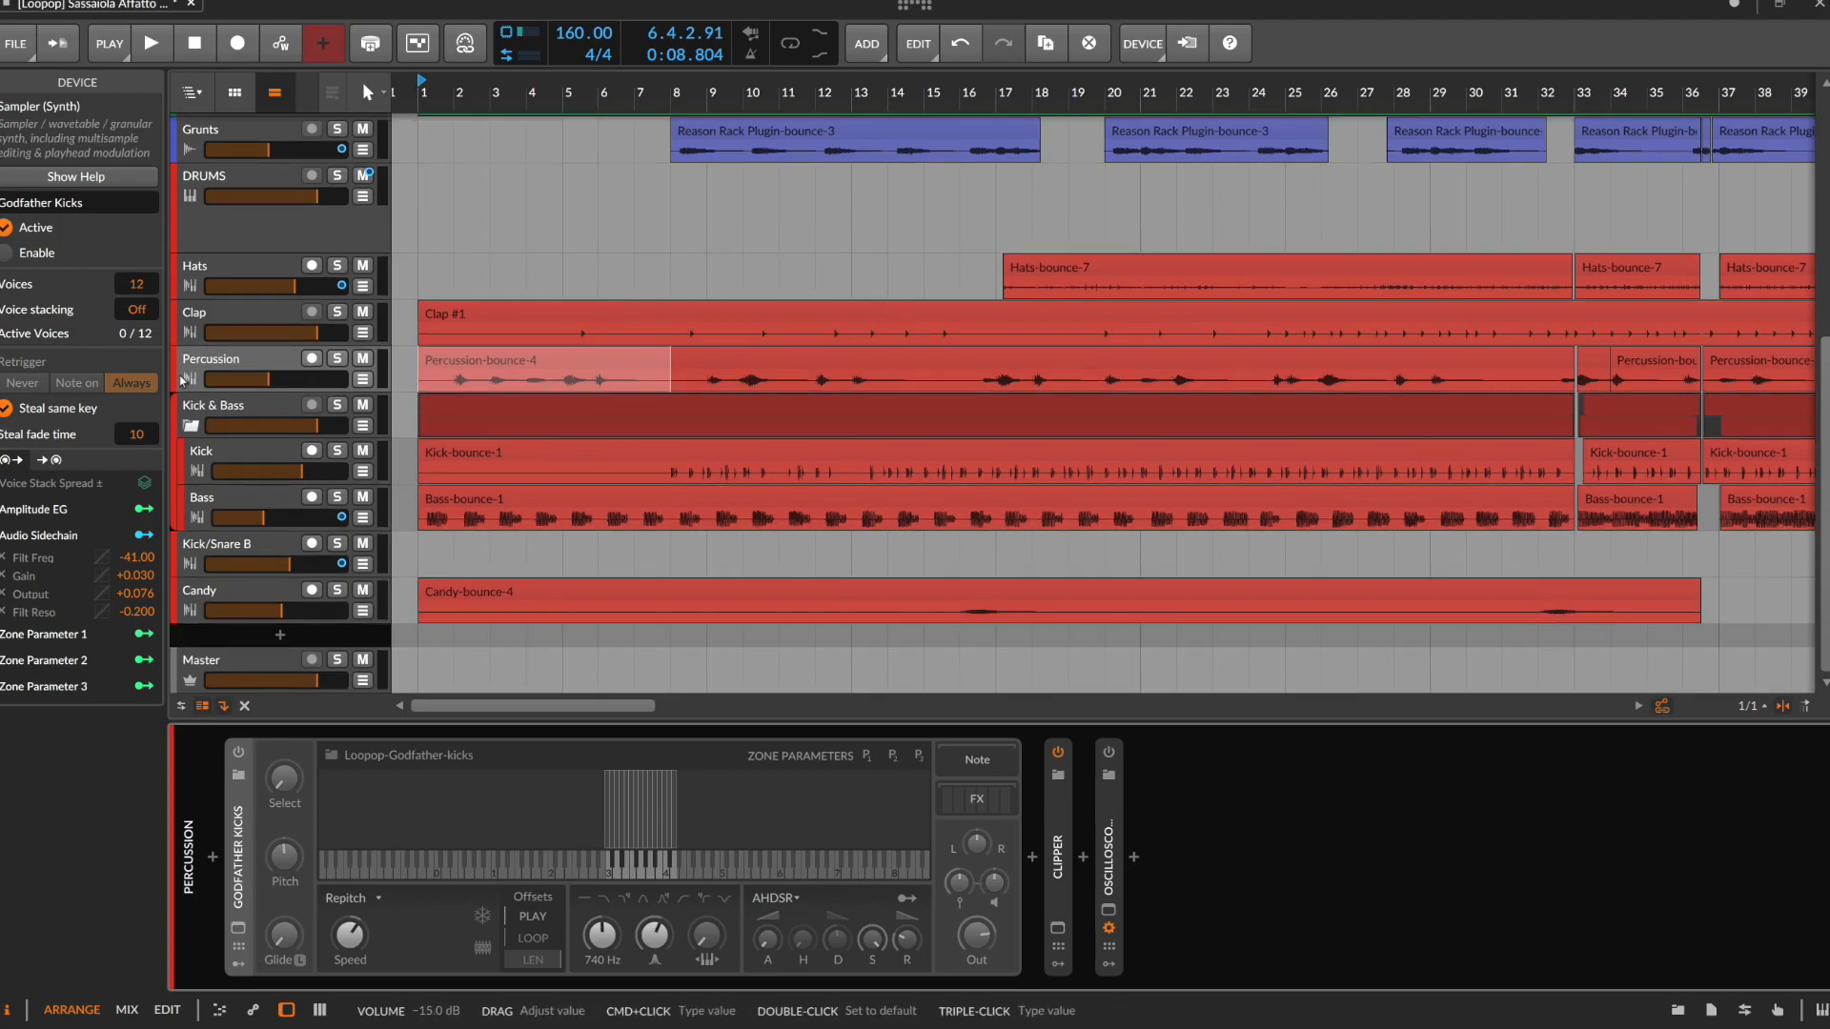
{"action": "left_click", "coordinate": [271, 455]}
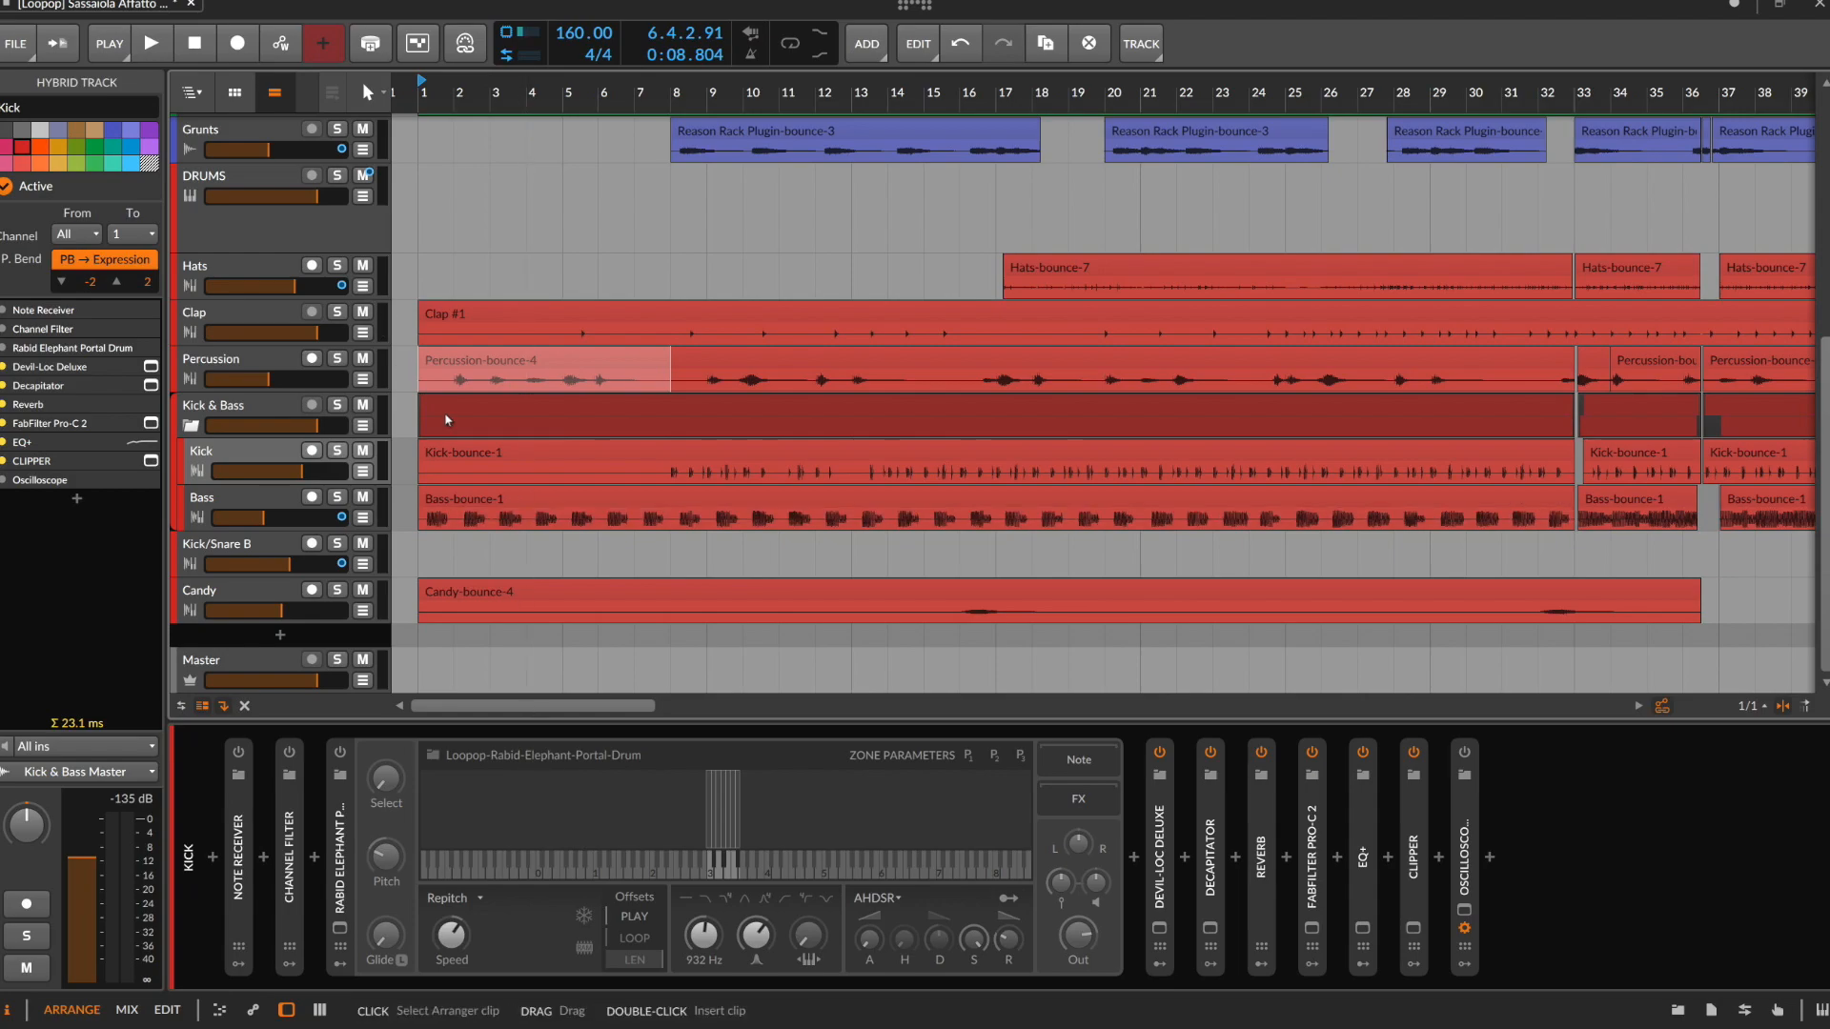
{"action": "left_click", "coordinate": [245, 499]}
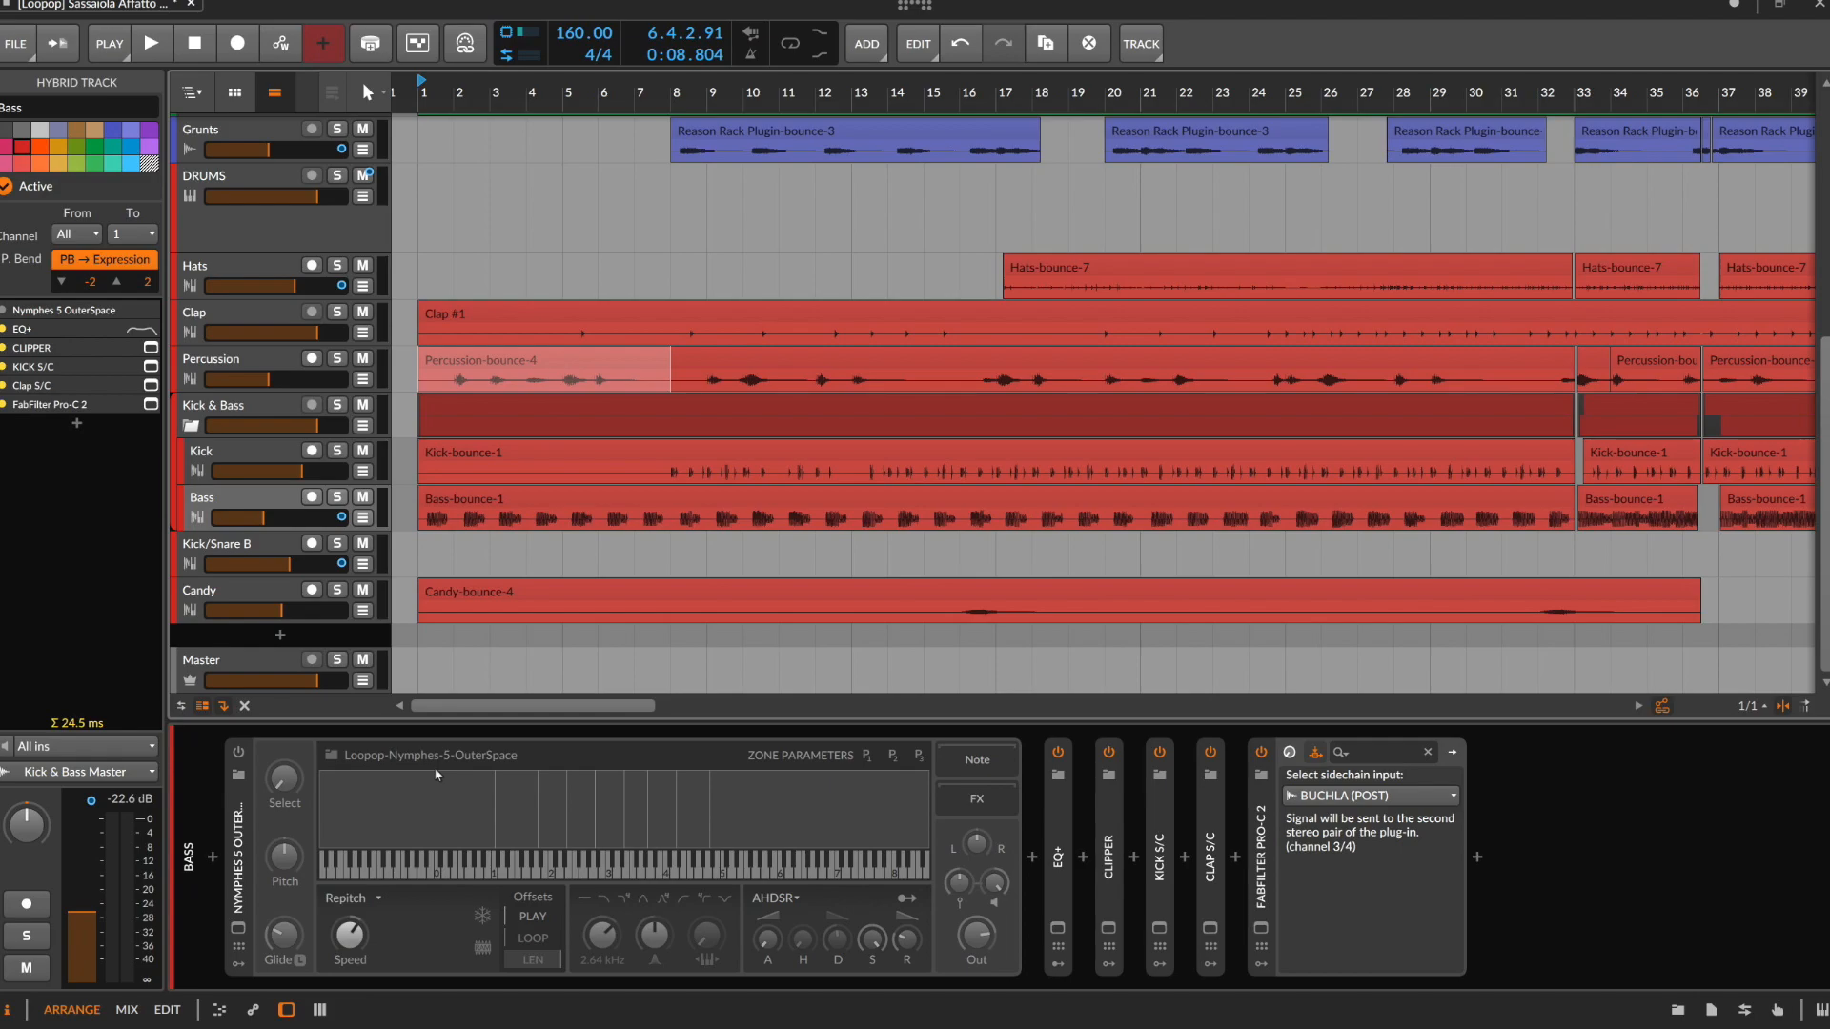
{"action": "left_click", "coordinate": [274, 545]}
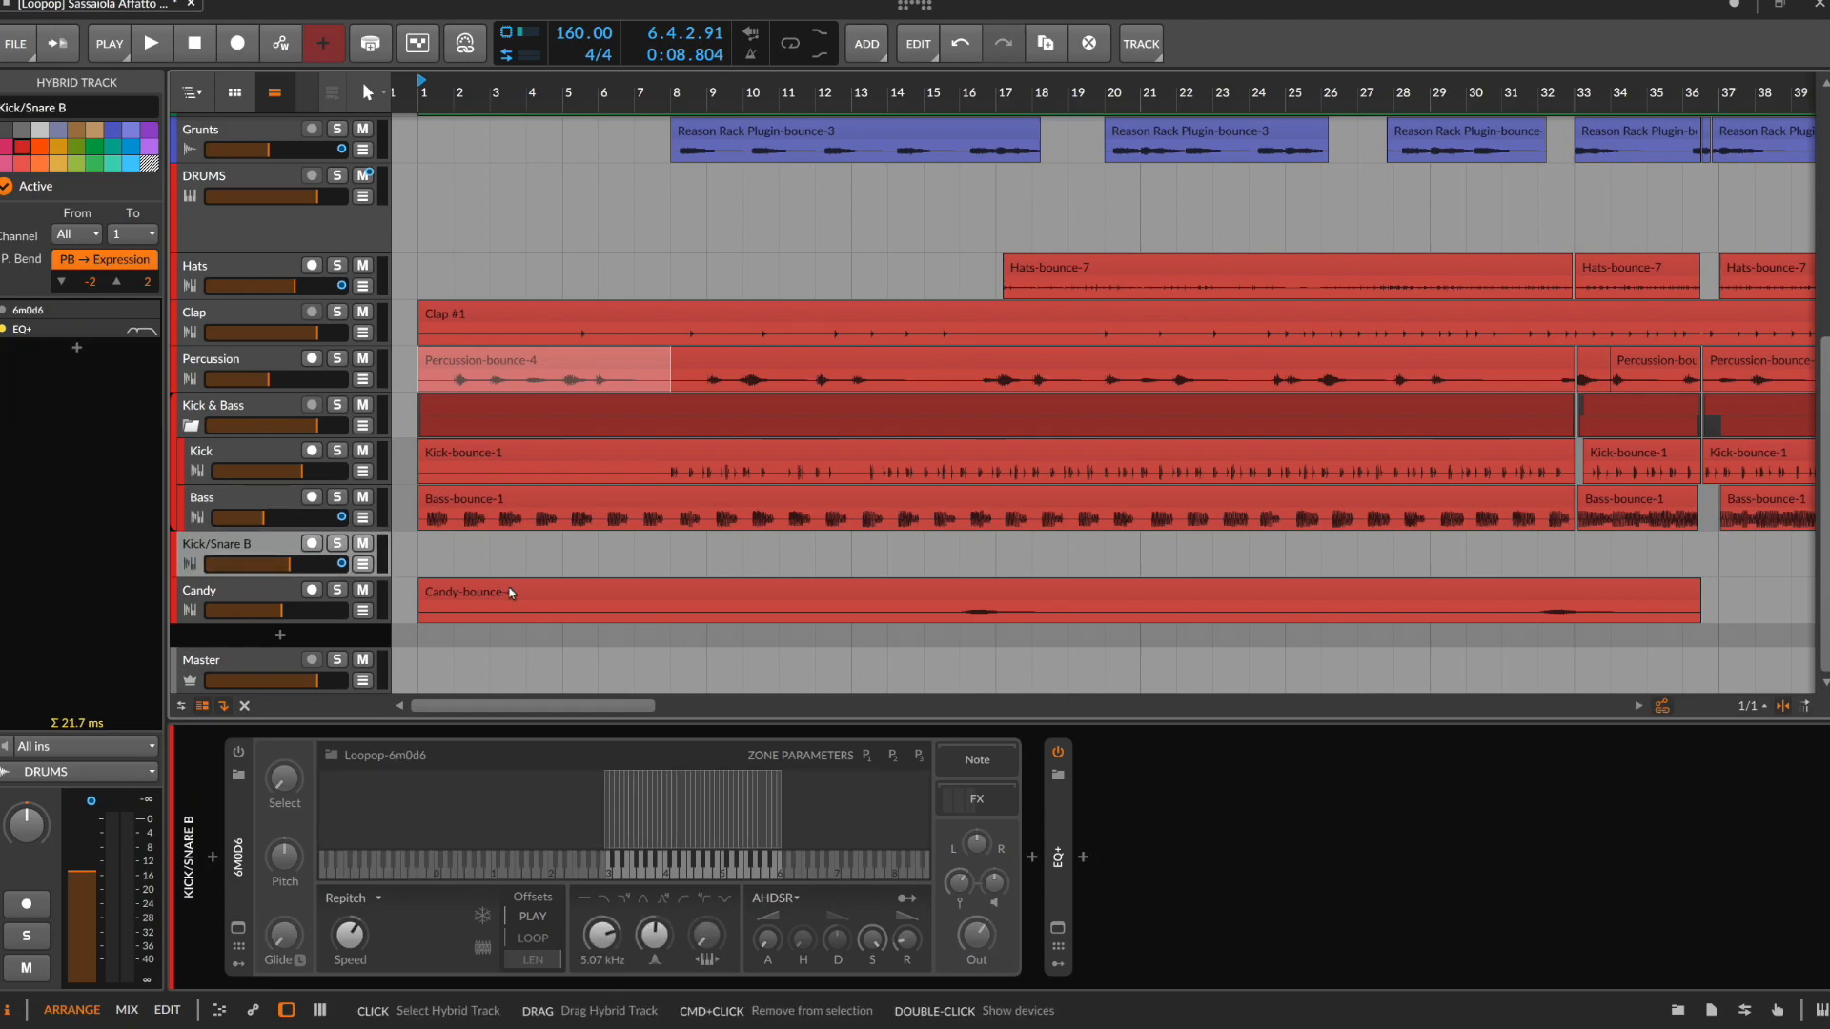
Select the Kick/Snare B range from 85.2.3.69 to 97.1.1.00, audition it with the track soloed, and turn solo off after playback
{"action": "scroll", "coordinate": [831, 592], "scroll_direction": "down", "scroll_amount": 10}
{"action": "scroll", "coordinate": [608, 539], "scroll_direction": "up", "scroll_amount": 2}
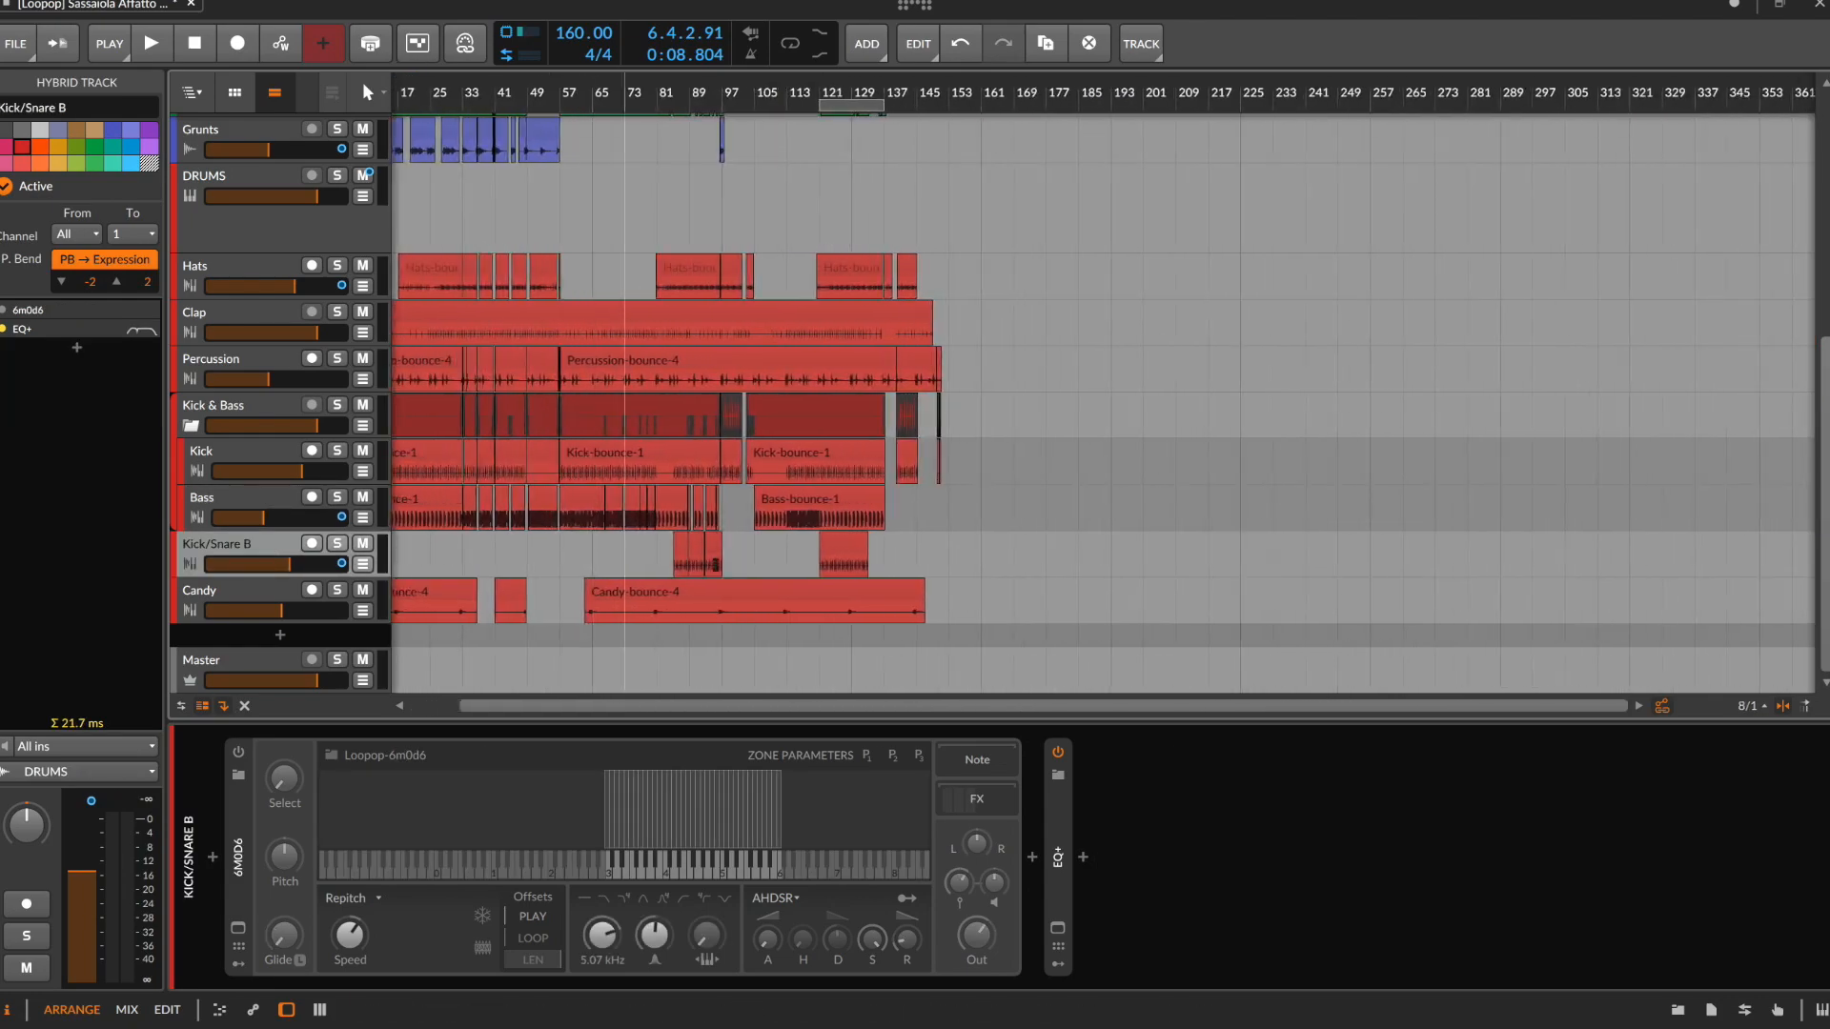
{"action": "scroll", "coordinate": [631, 549], "scroll_direction": "up", "scroll_amount": 2}
{"action": "left_click_drag", "start_coordinate": [716, 562], "coordinate": [774, 563]}
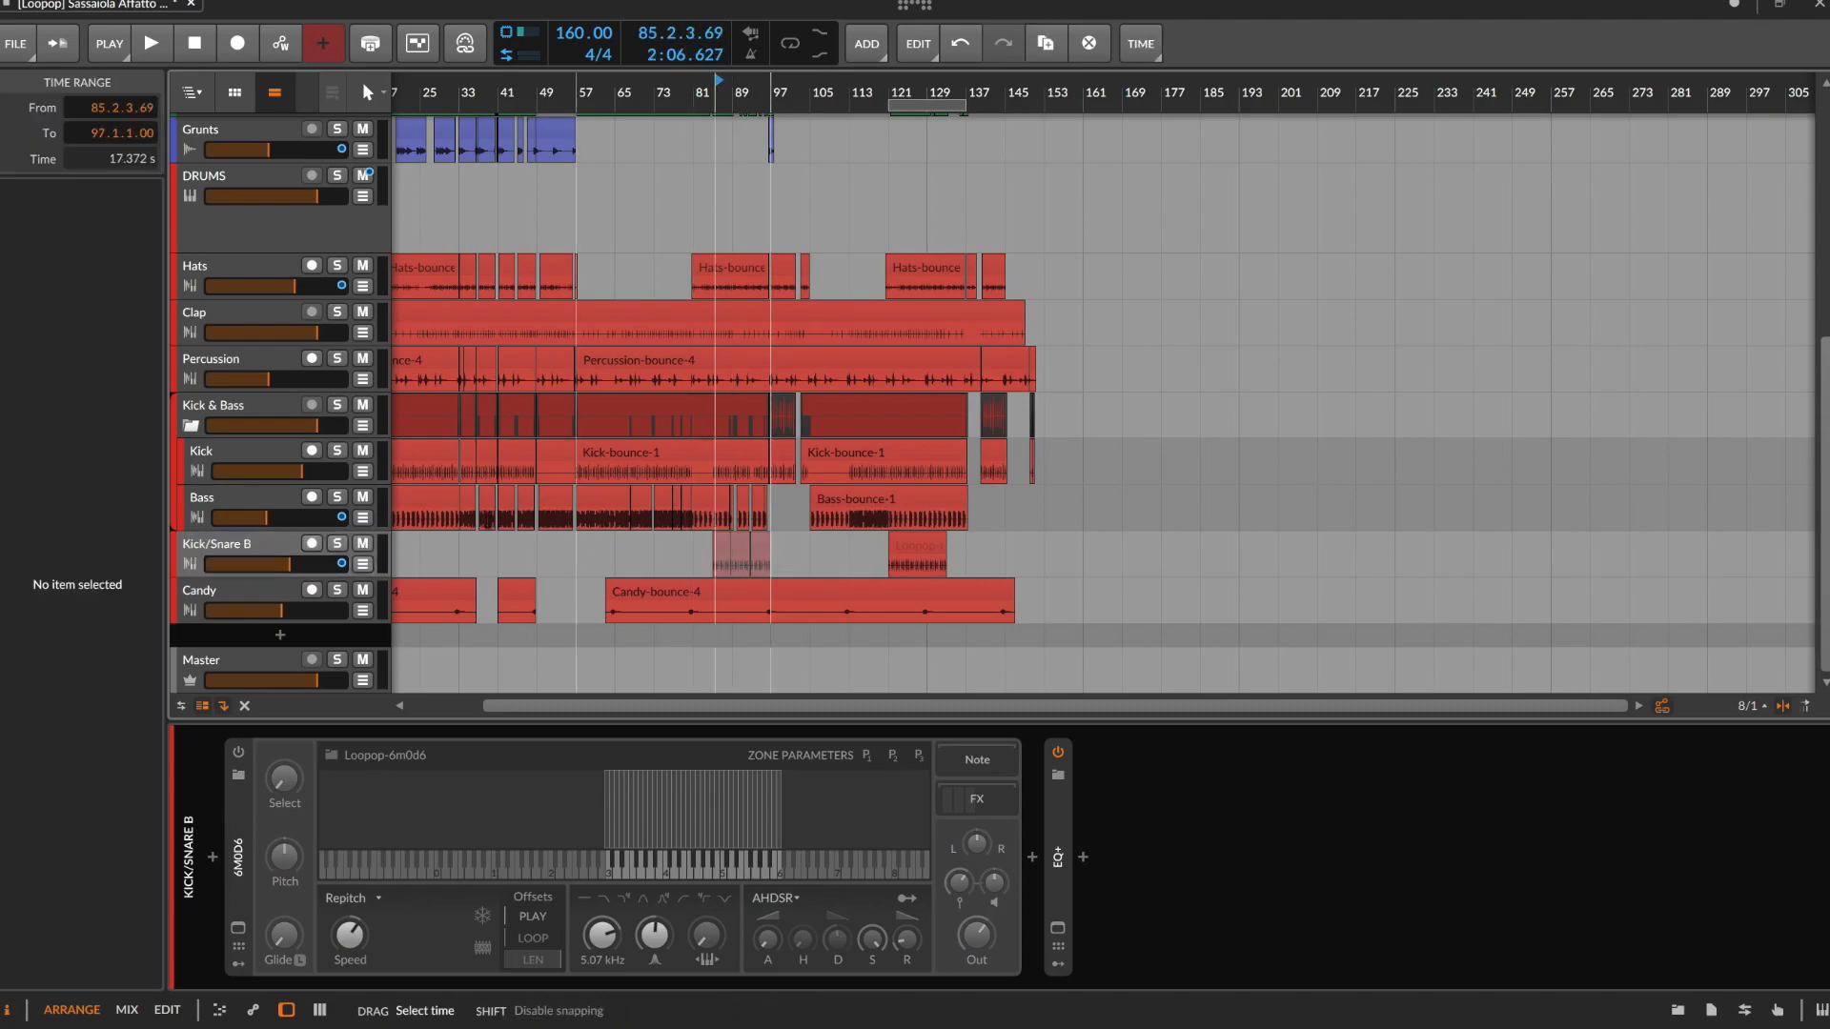
{"action": "left_click", "coordinate": [338, 543]}
{"action": "key", "text": "space"}
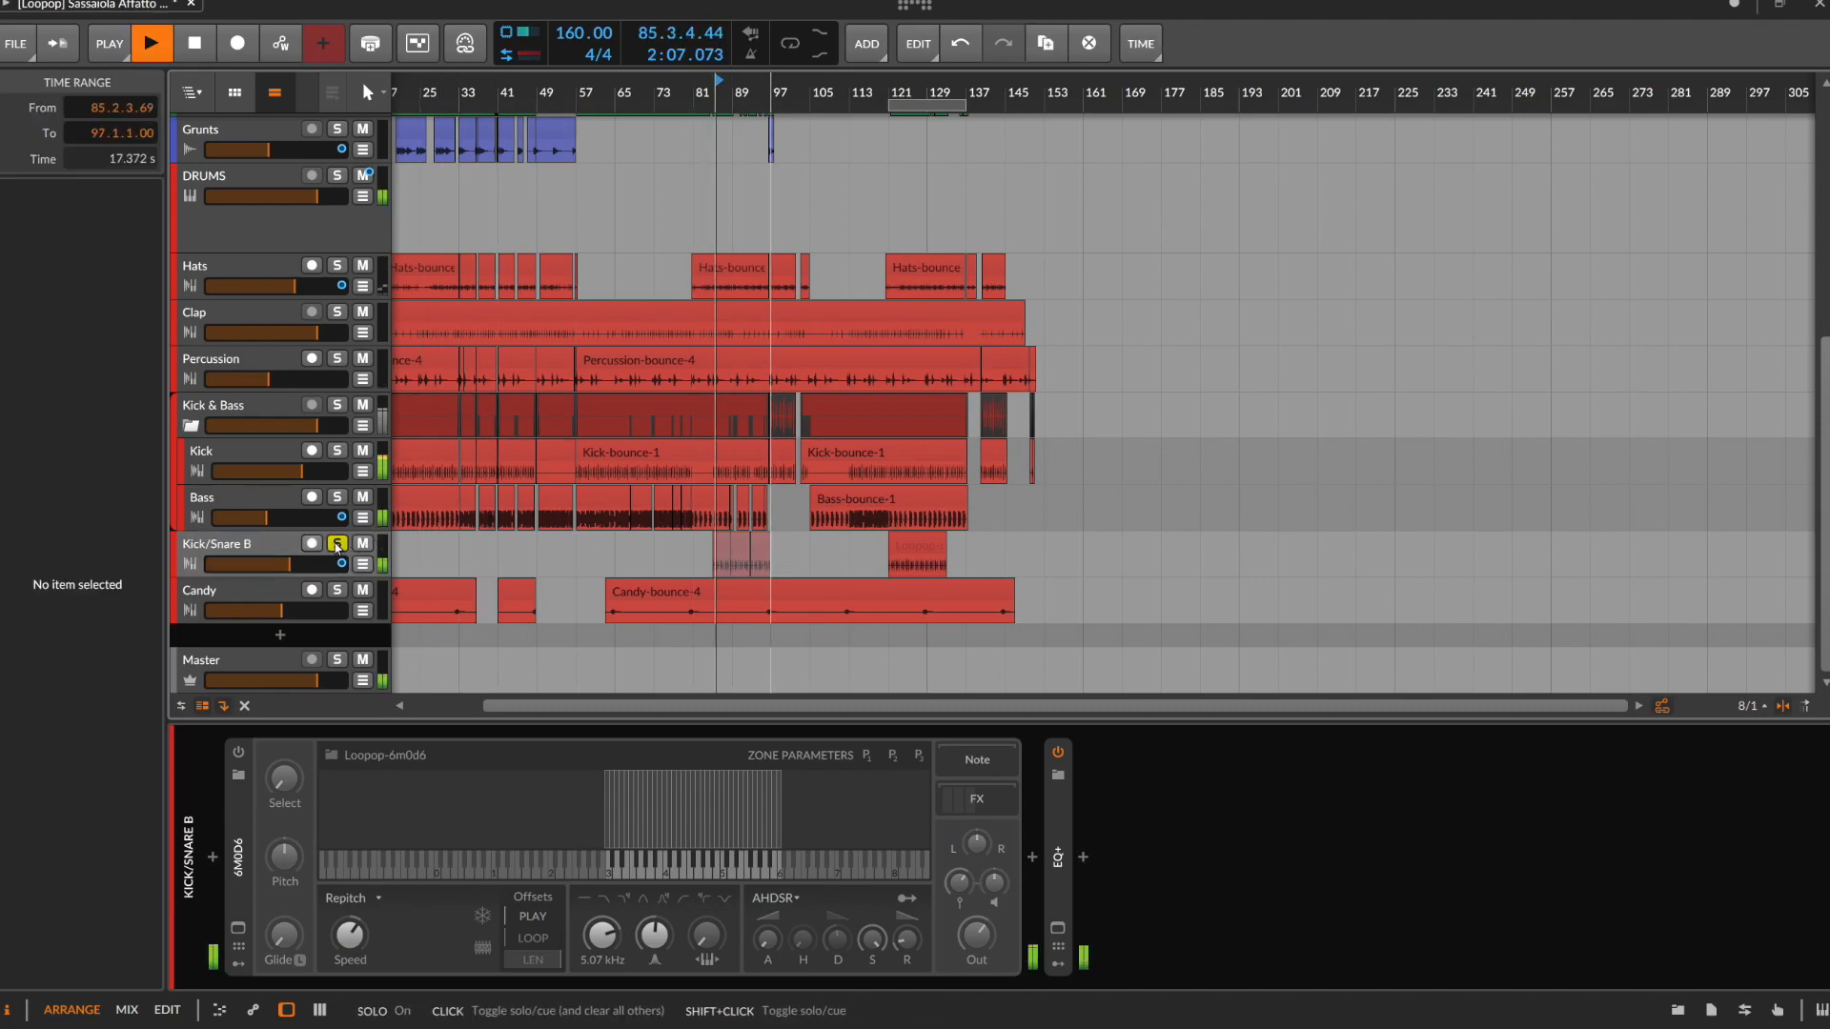
{"action": "key", "text": "space"}
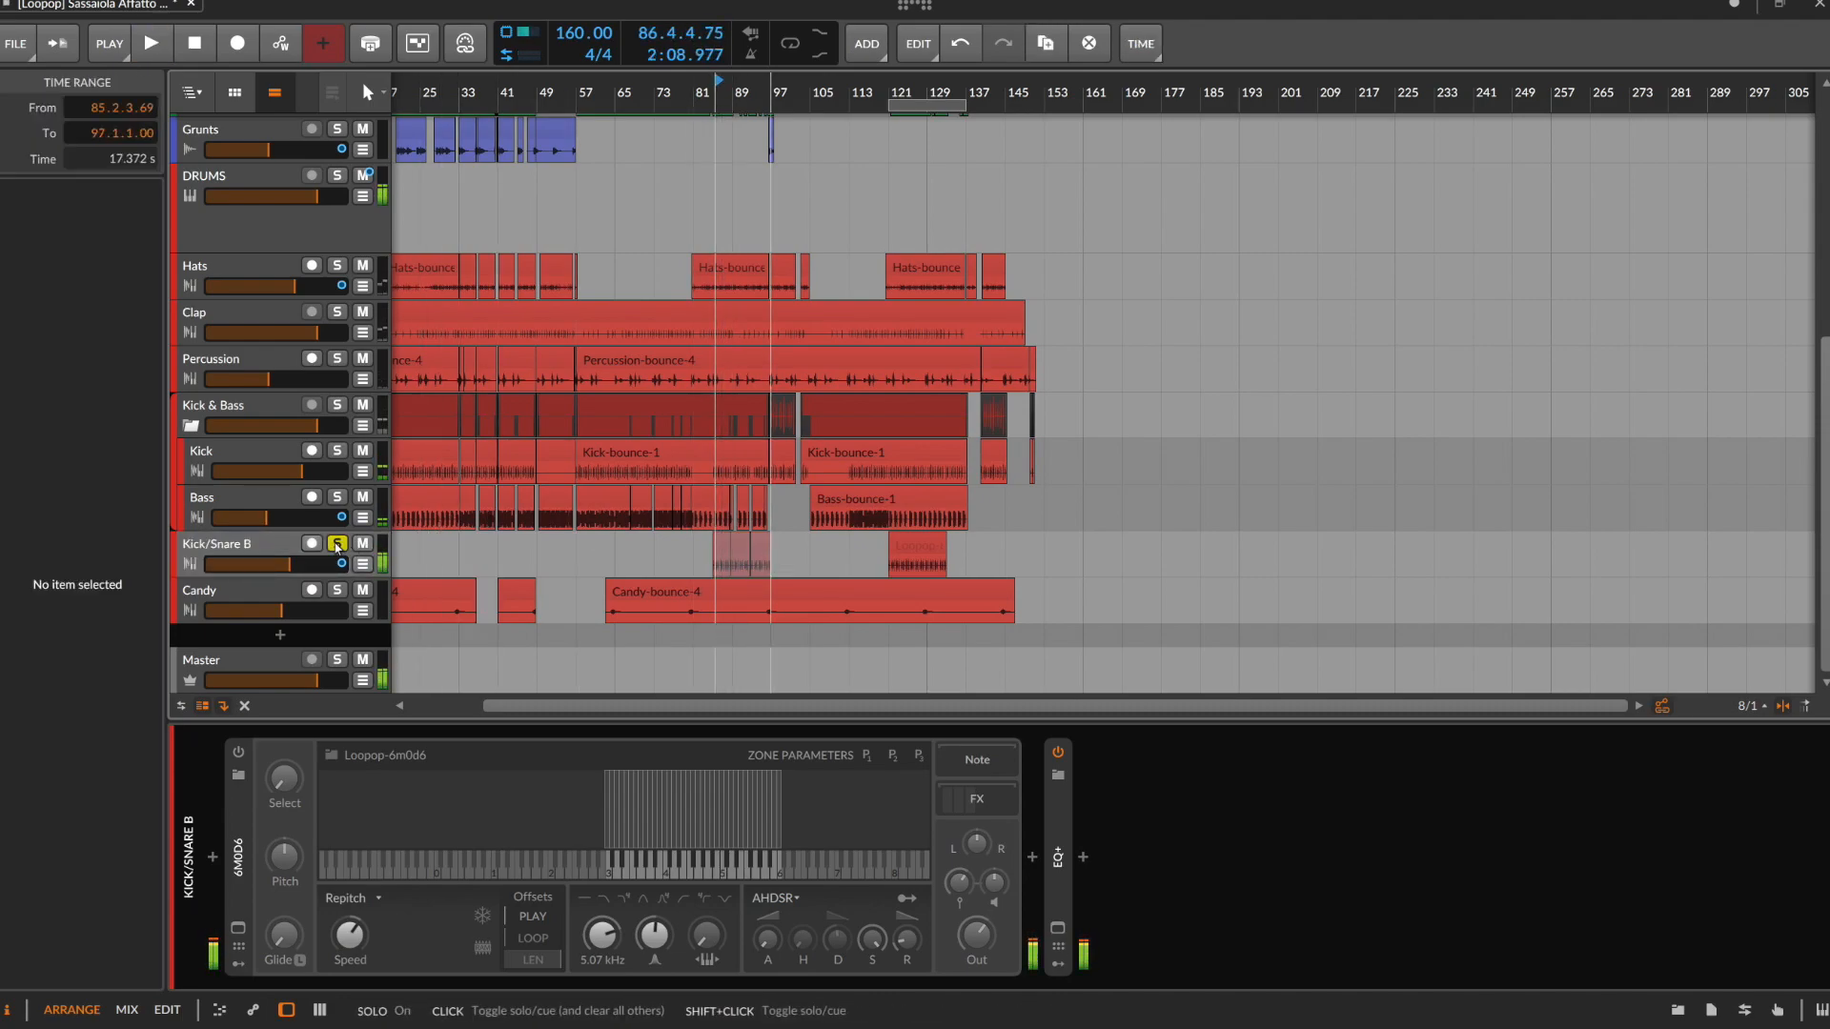
{"action": "left_click", "coordinate": [338, 543]}
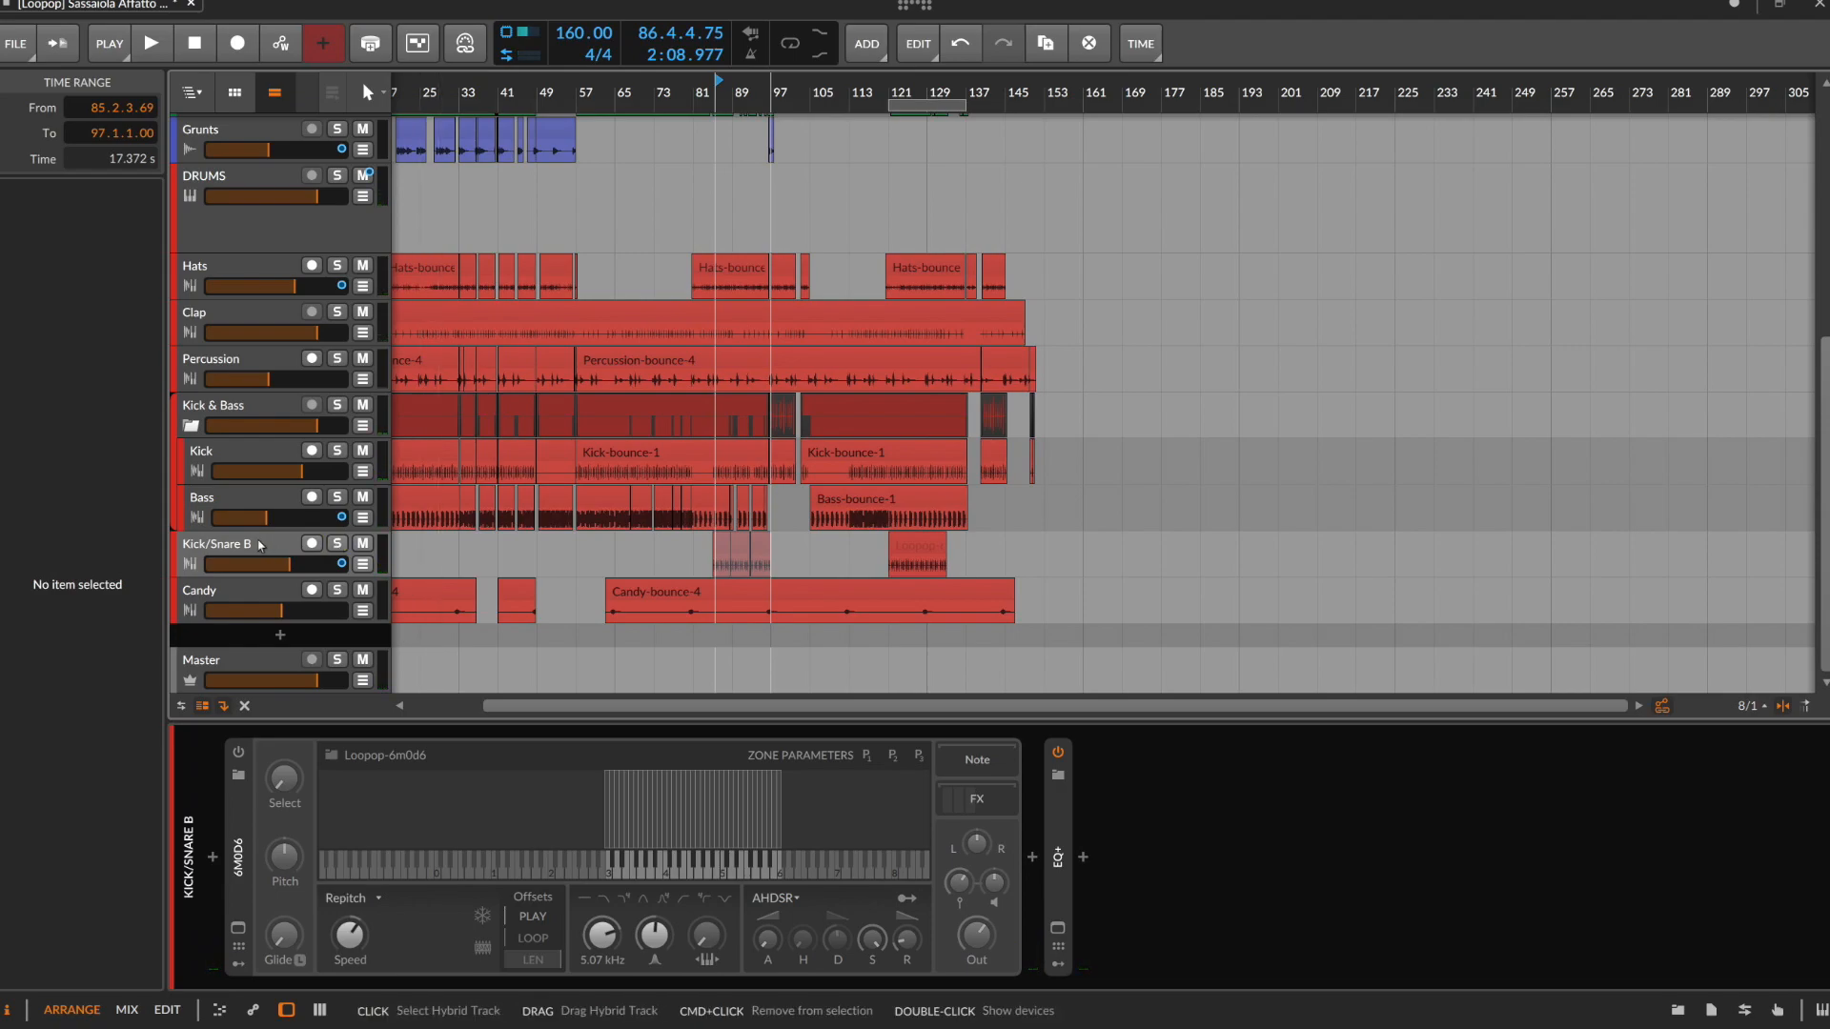
Select the Candy range from 16.1.1.00 to 18.4.1.00, audition it with the track soloed, and inspect its Doepfer 126 sampler
{"action": "left_click", "coordinate": [259, 545]}
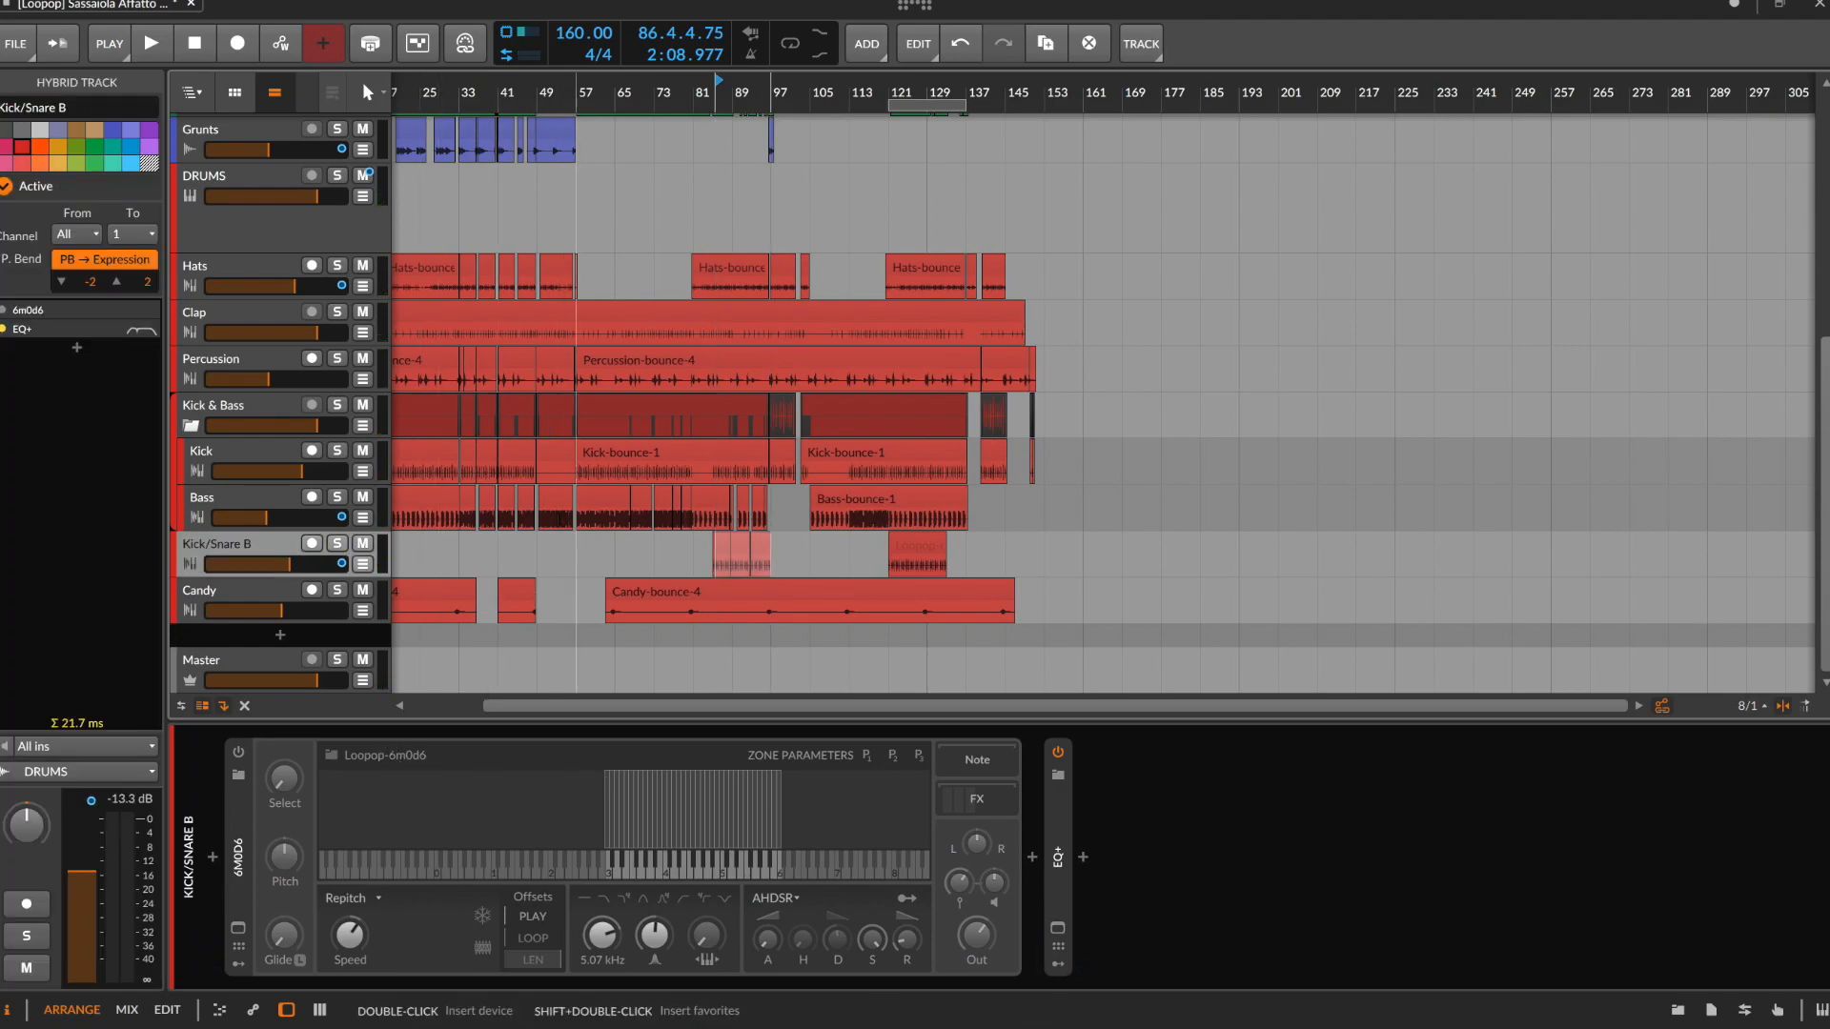
{"action": "scroll", "coordinate": [466, 631], "scroll_direction": "left", "scroll_amount": 2}
{"action": "scroll", "coordinate": [466, 630], "scroll_direction": "left", "scroll_amount": 2}
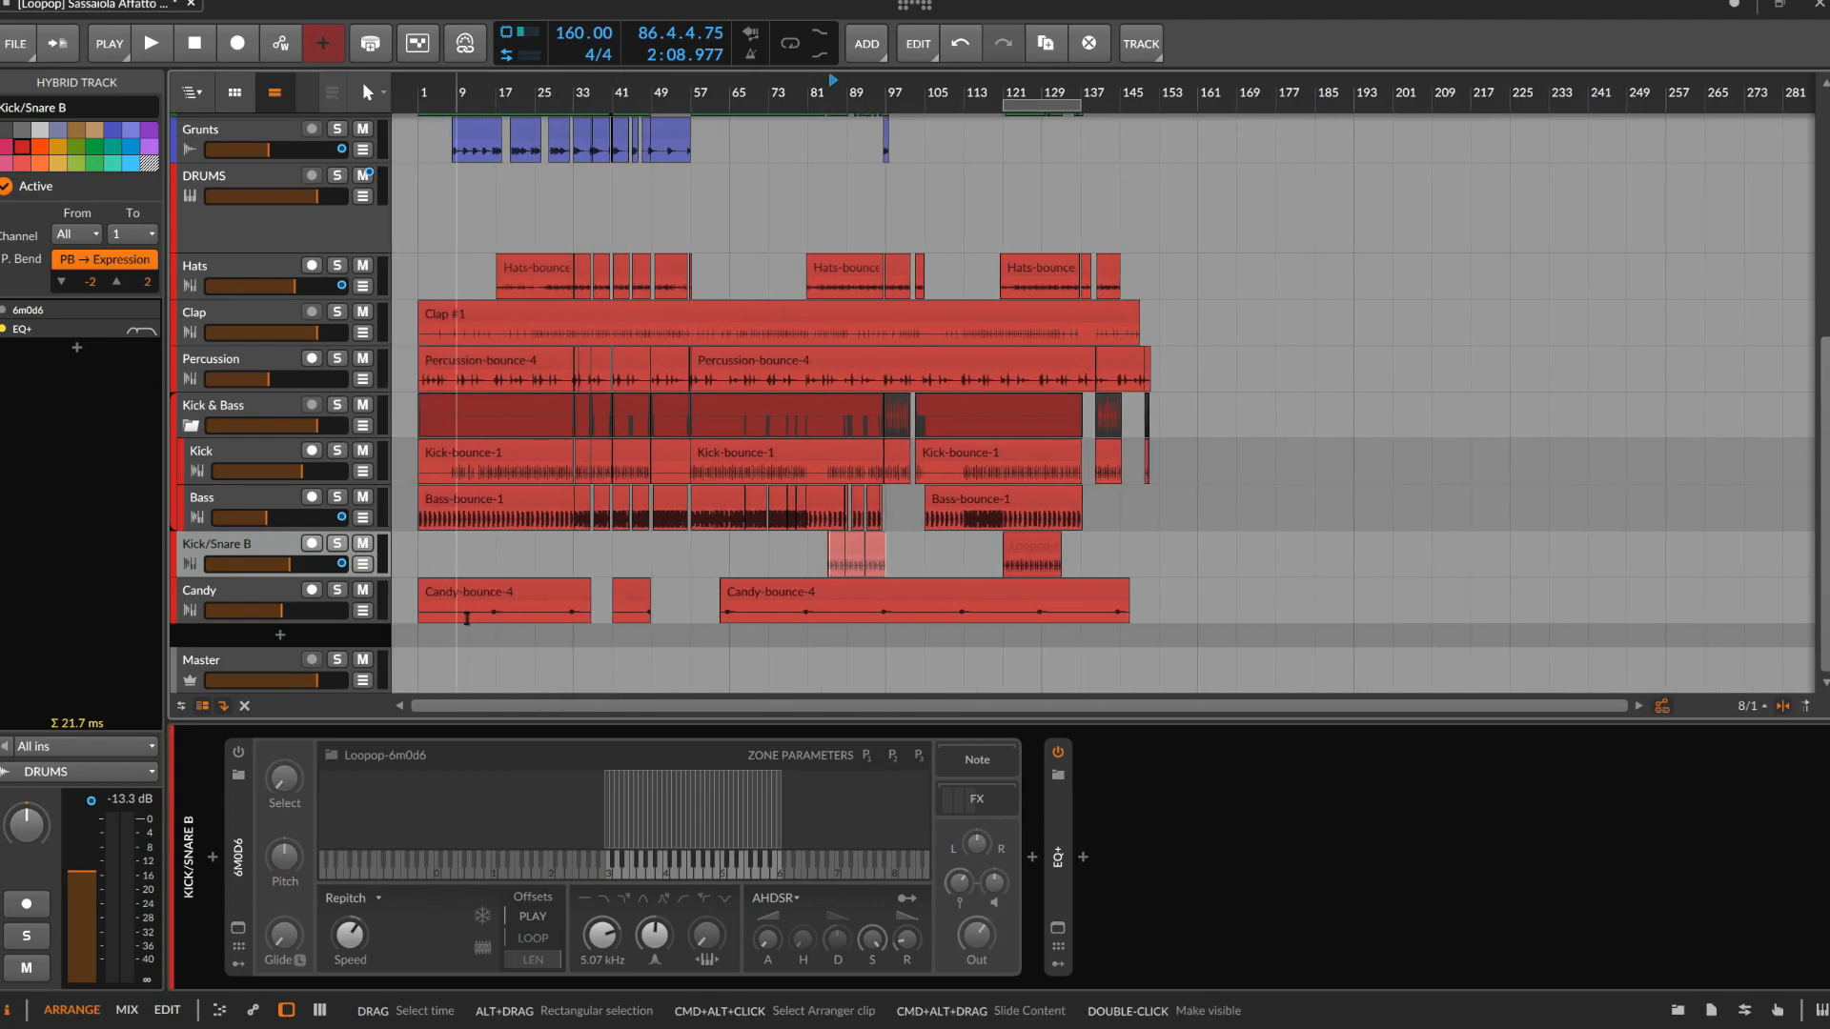
{"action": "scroll", "coordinate": [467, 619], "scroll_direction": "up", "scroll_amount": 10}
{"action": "scroll", "coordinate": [805, 617], "scroll_direction": "right", "scroll_amount": 8}
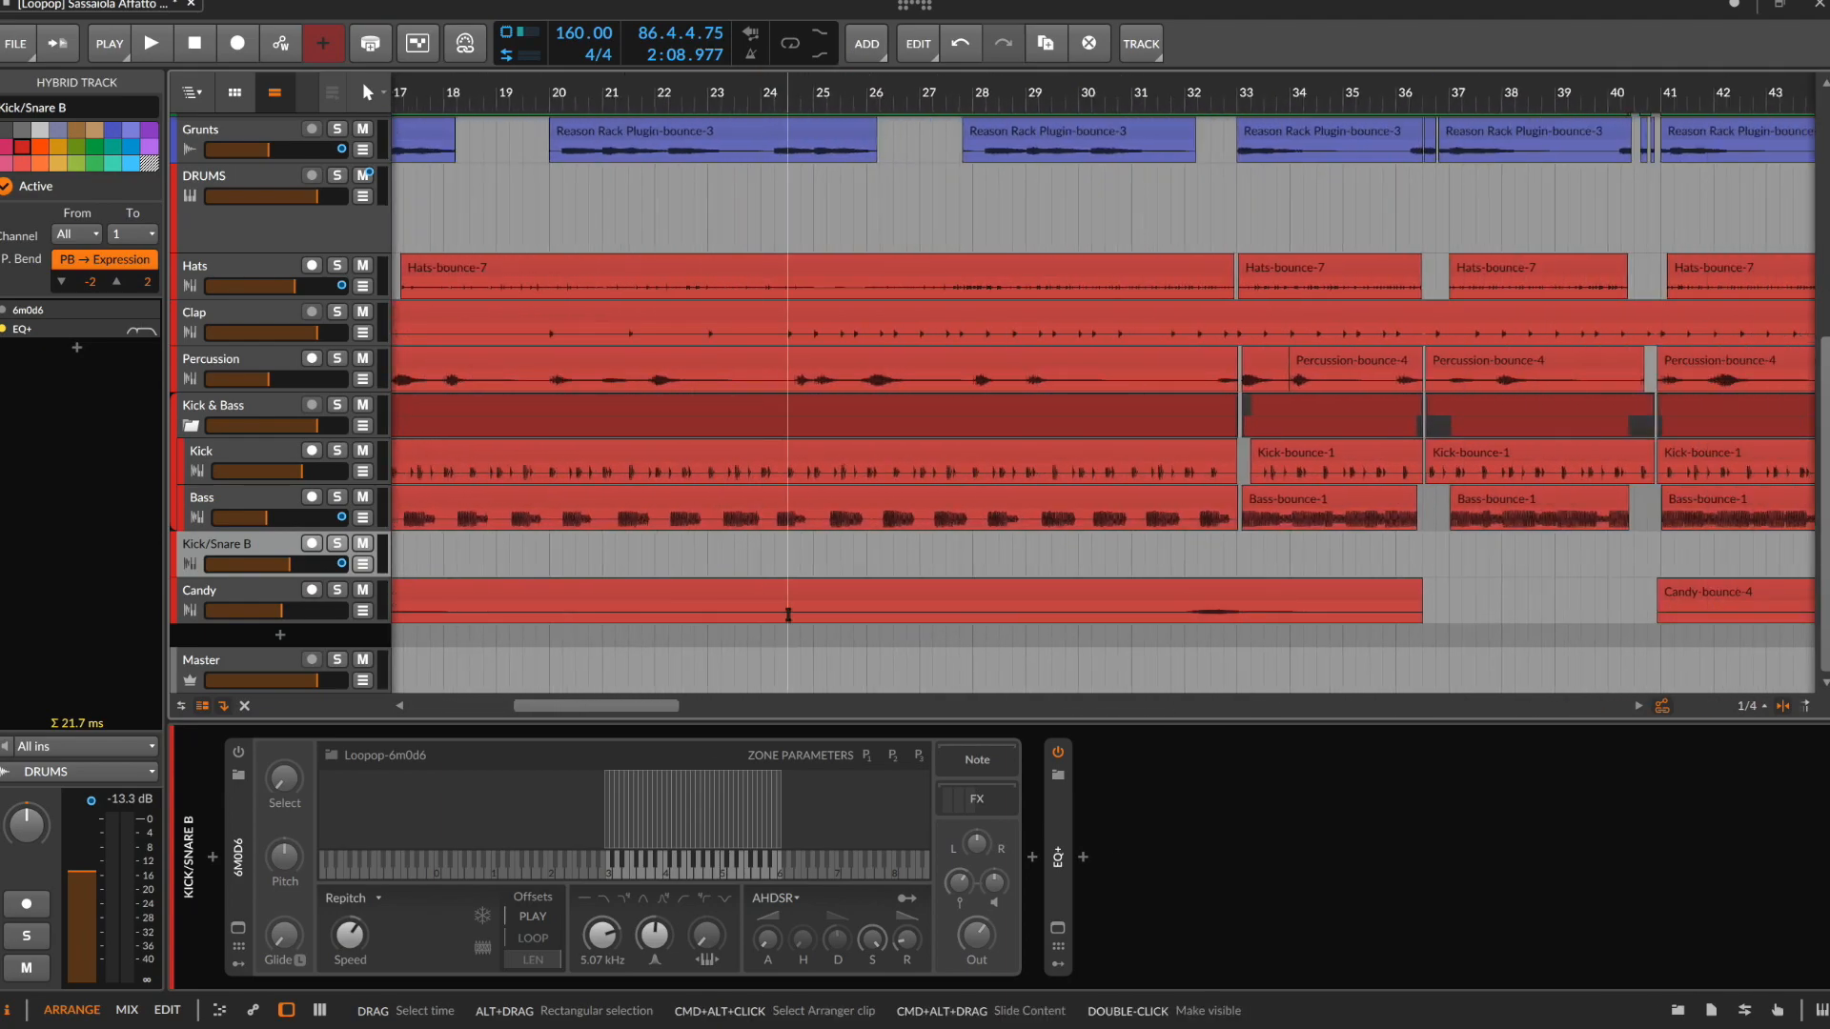
{"action": "scroll", "coordinate": [788, 615], "scroll_direction": "up", "scroll_amount": 5}
{"action": "scroll", "coordinate": [768, 615], "scroll_direction": "left", "scroll_amount": 10}
{"action": "left_click", "coordinate": [340, 590]}
{"action": "key", "text": "space"}
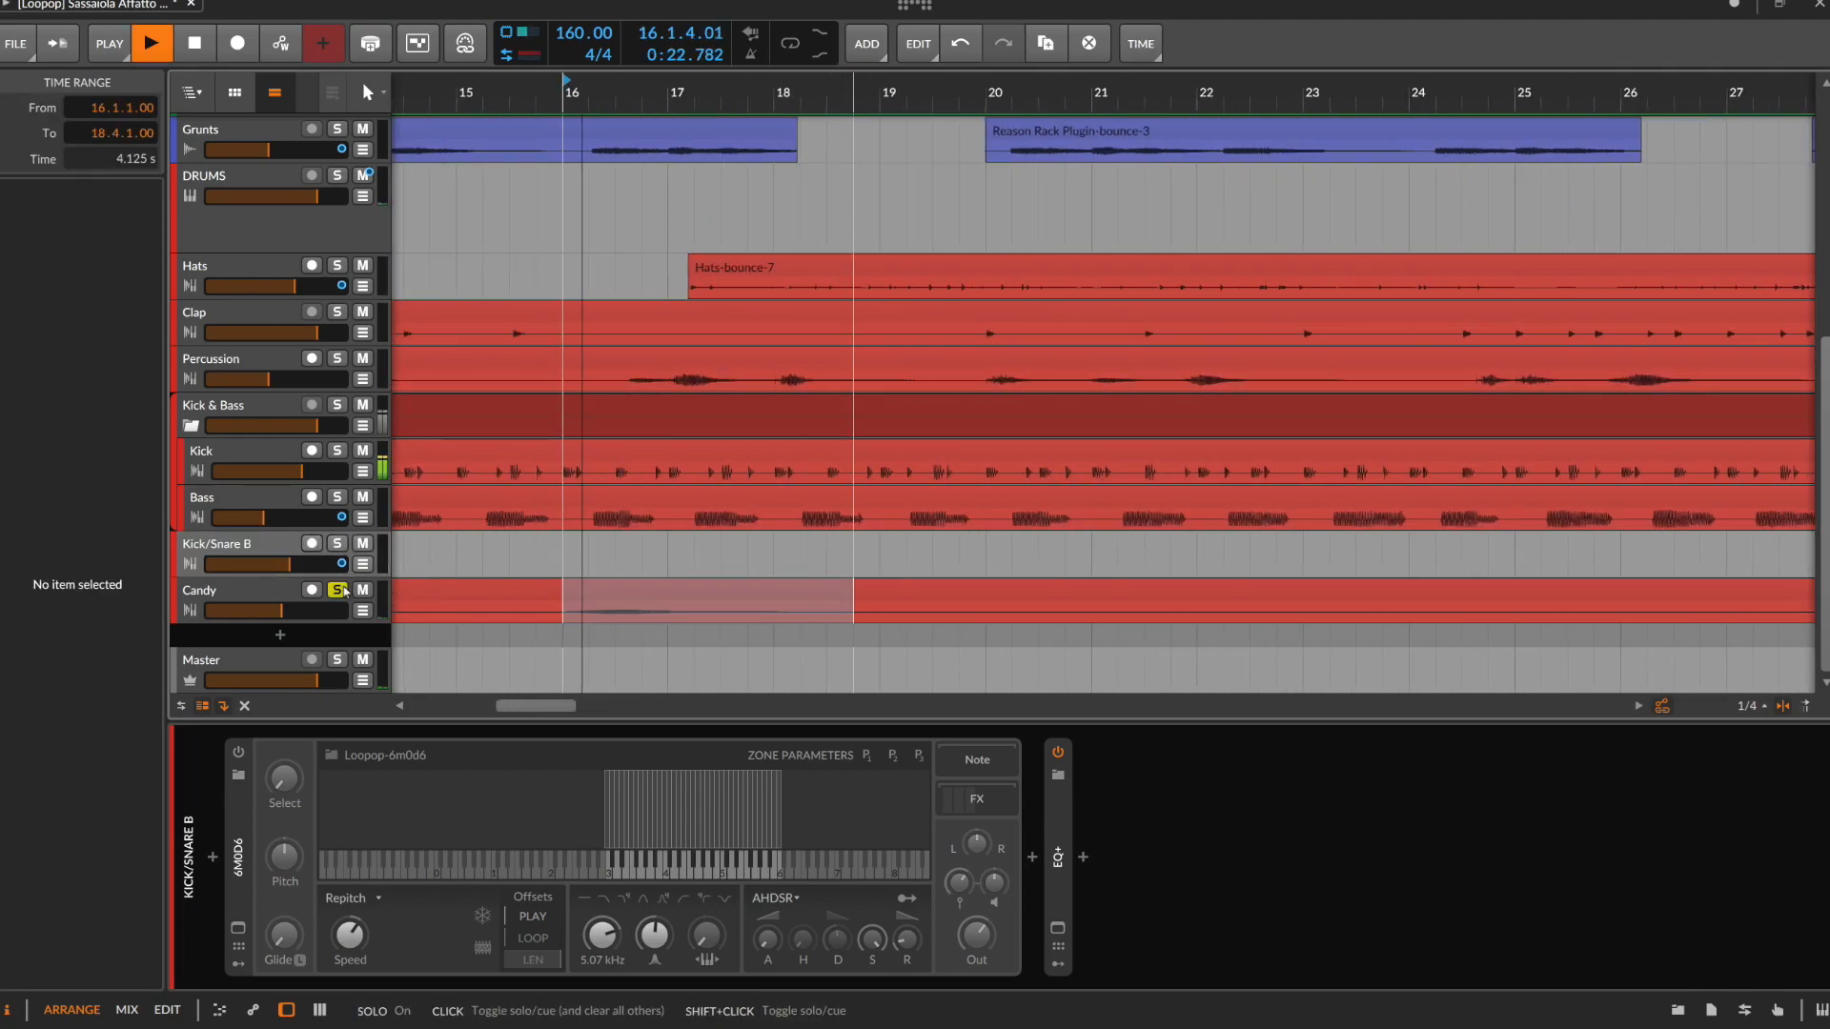
{"action": "left_click", "coordinate": [242, 593]}
{"action": "double_click", "coordinate": [244, 804]}
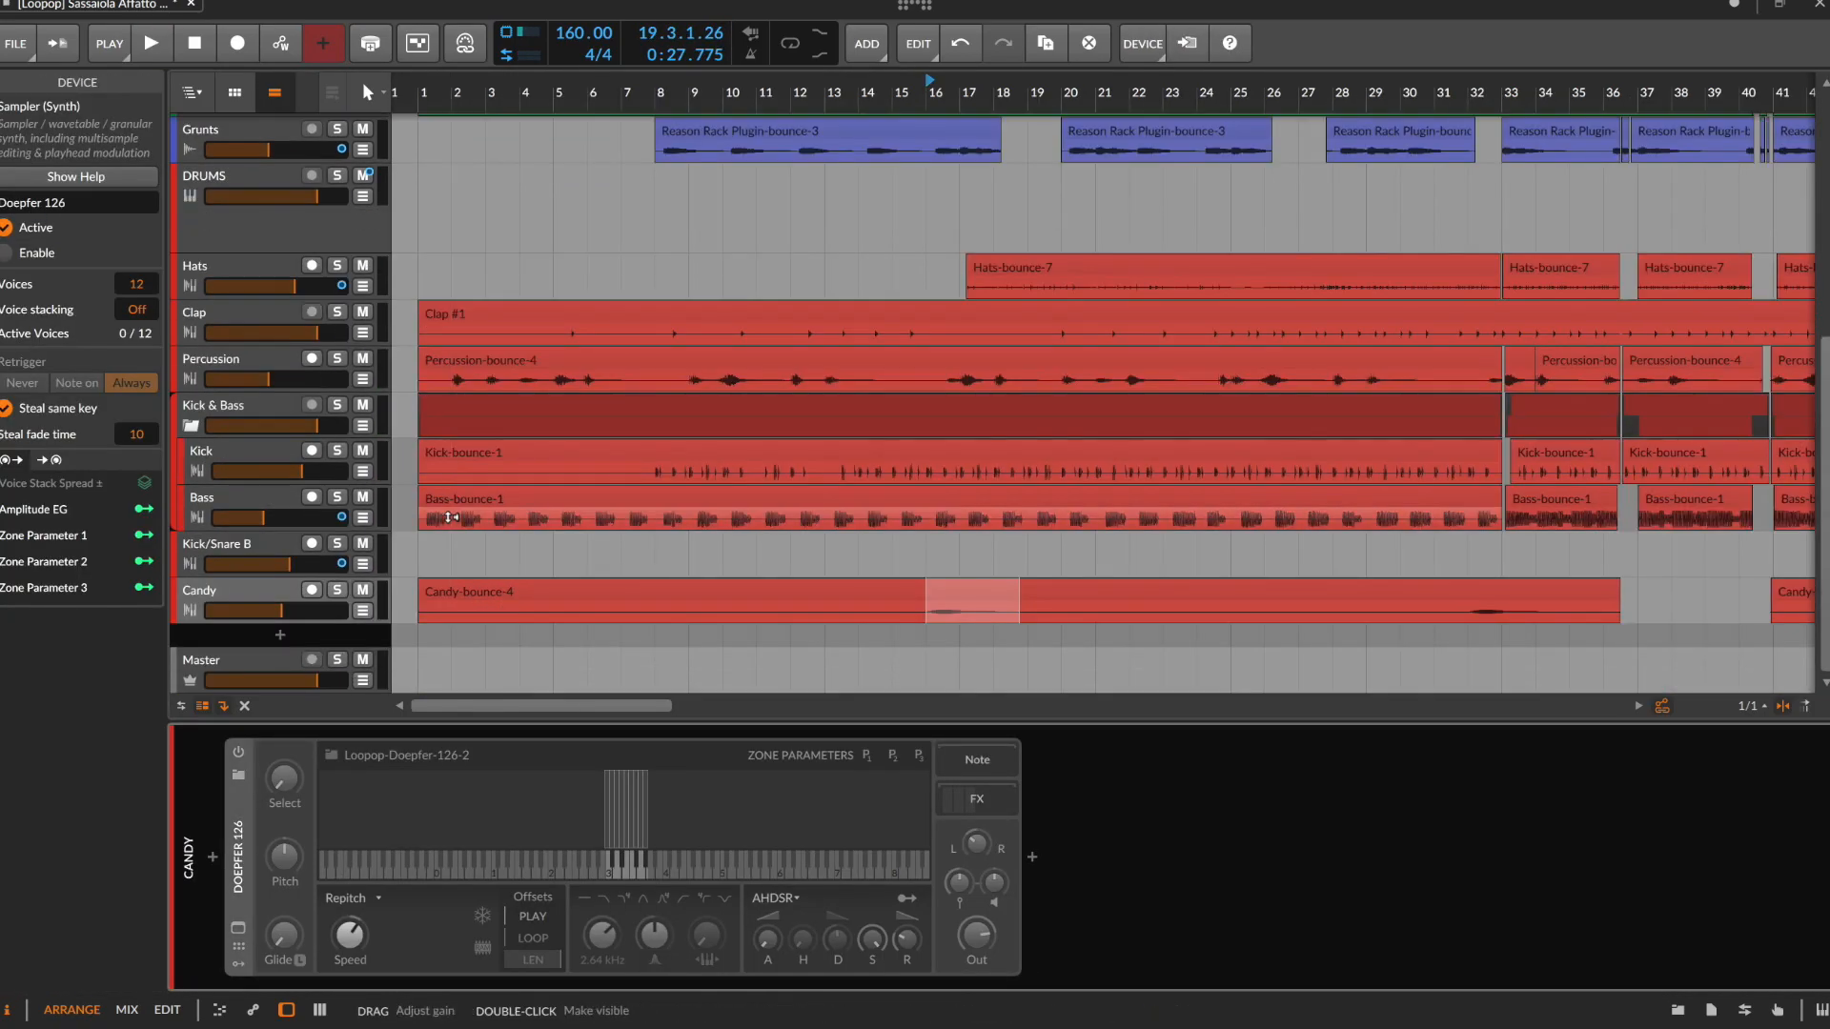
Select the Chirp #1 range from 17.1.1.00 to 29.1.1.00, audition it with the track soloed, and review the Chirp track's device chain
{"action": "scroll", "coordinate": [447, 517], "scroll_direction": "up", "scroll_amount": 3}
{"action": "scroll", "coordinate": [448, 517], "scroll_direction": "up", "scroll_amount": 3}
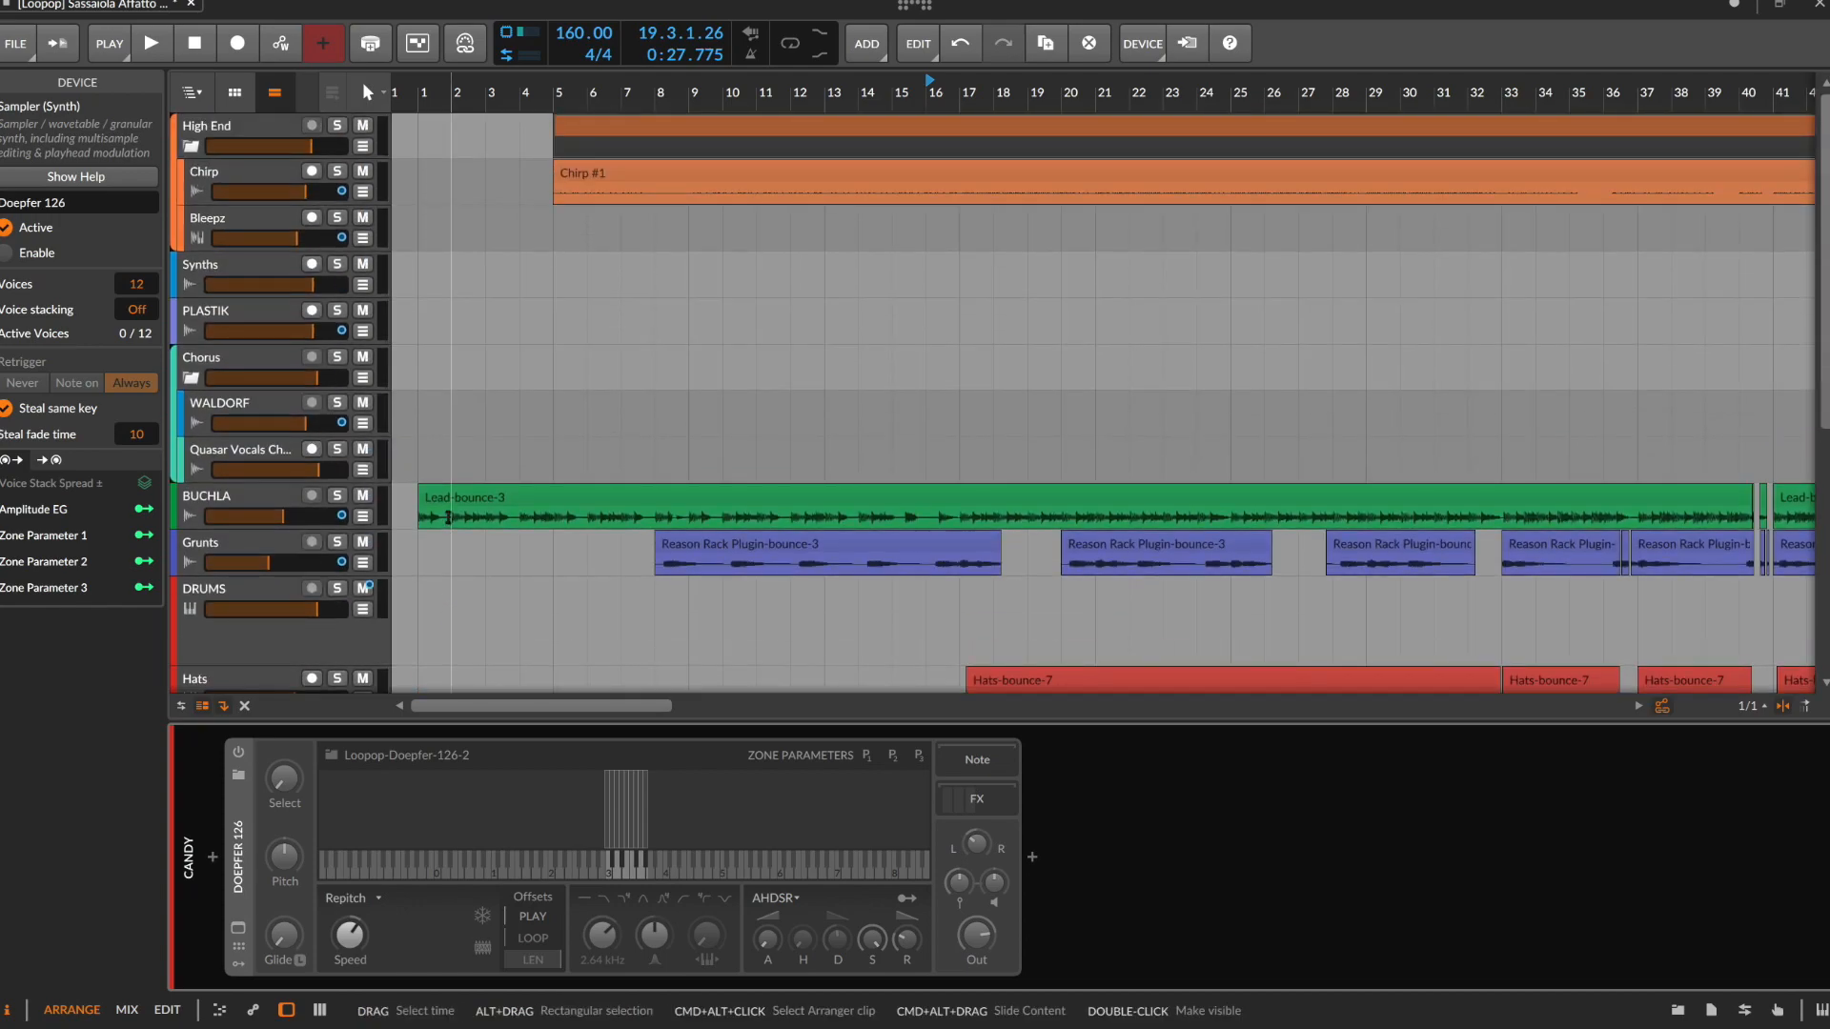
{"action": "scroll", "coordinate": [468, 195], "scroll_direction": "down", "scroll_amount": 5}
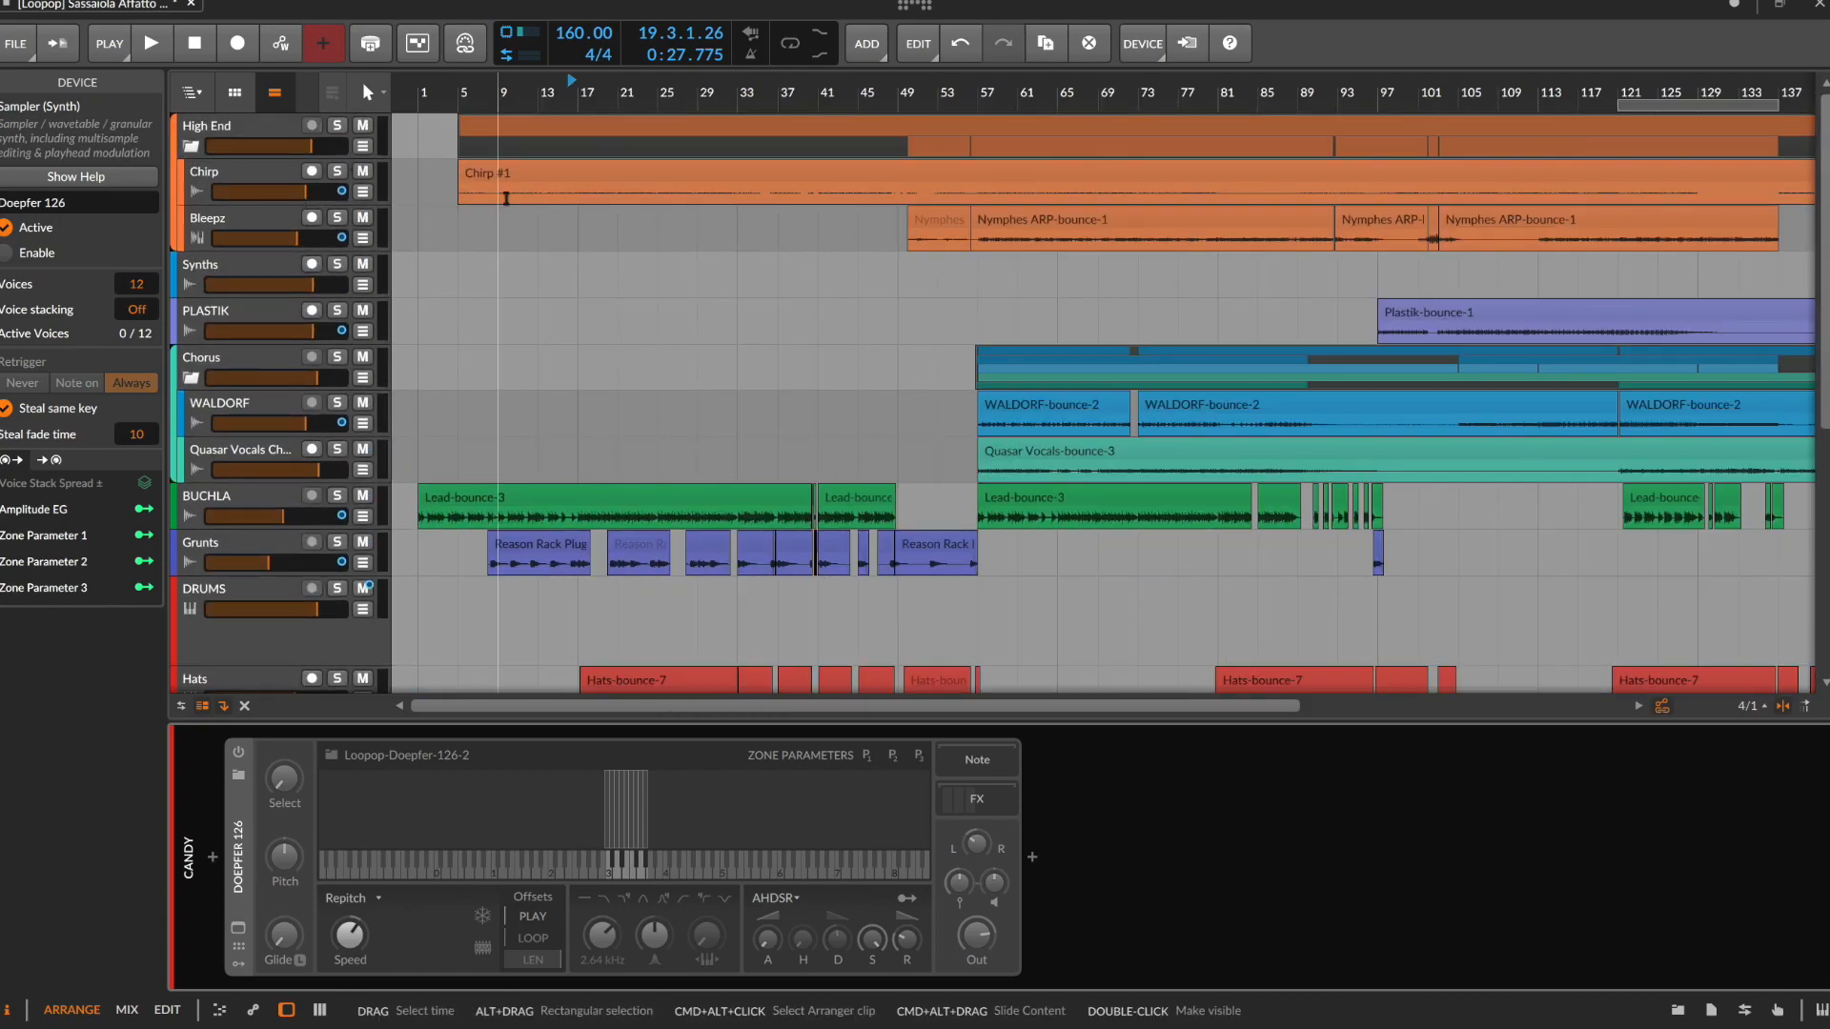
{"action": "left_click", "coordinate": [577, 195]}
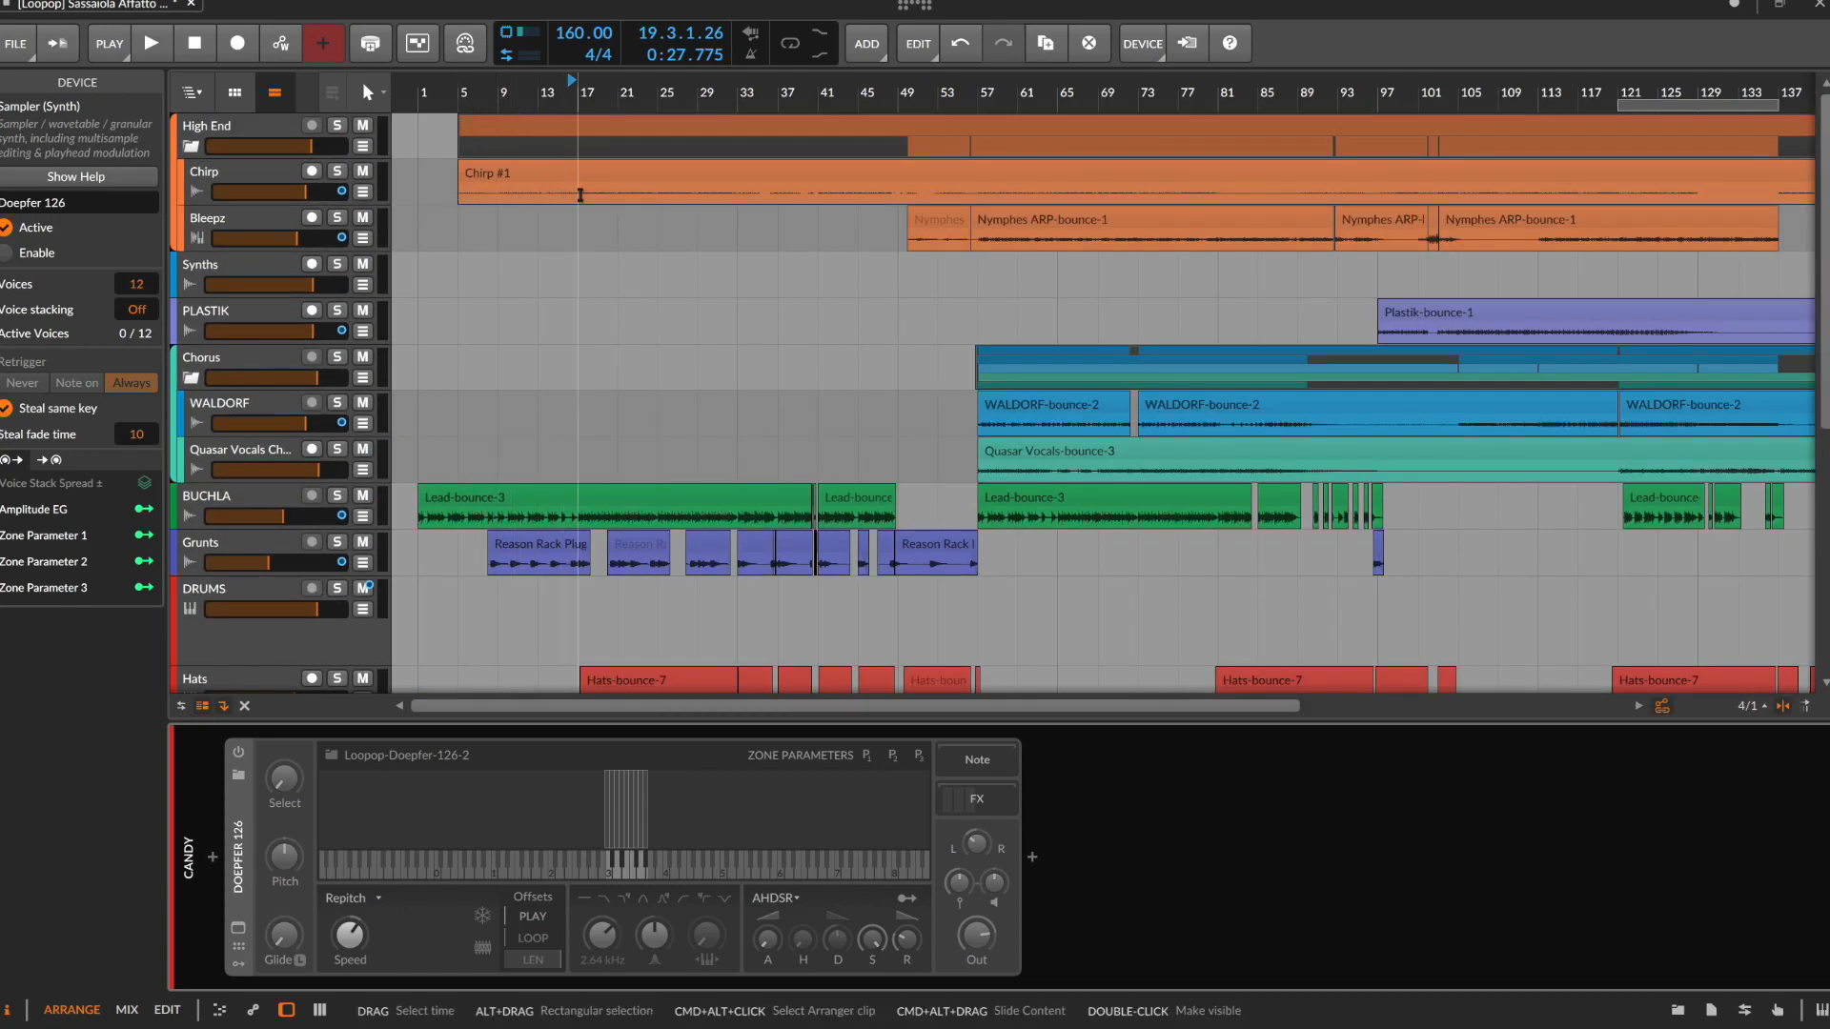
{"action": "left_click_drag", "start_coordinate": [577, 195], "coordinate": [697, 195]}
{"action": "left_click", "coordinate": [337, 172]}
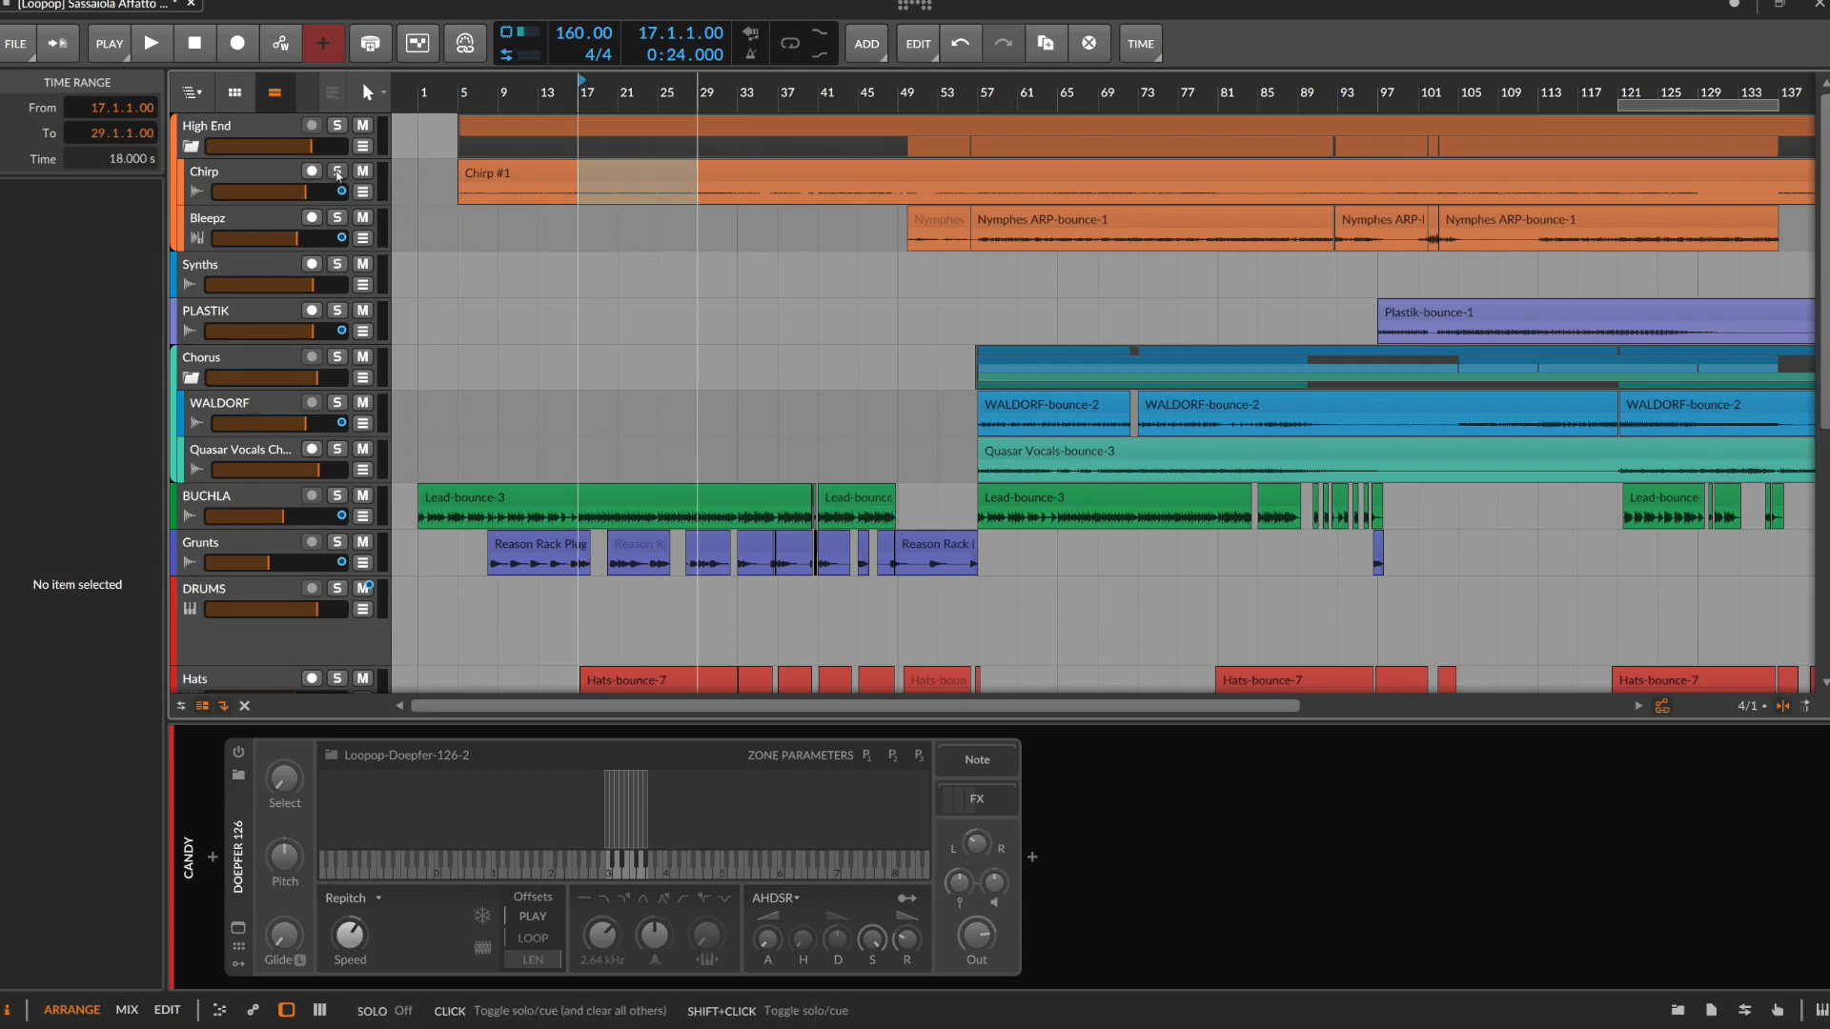
{"action": "key", "text": "space"}
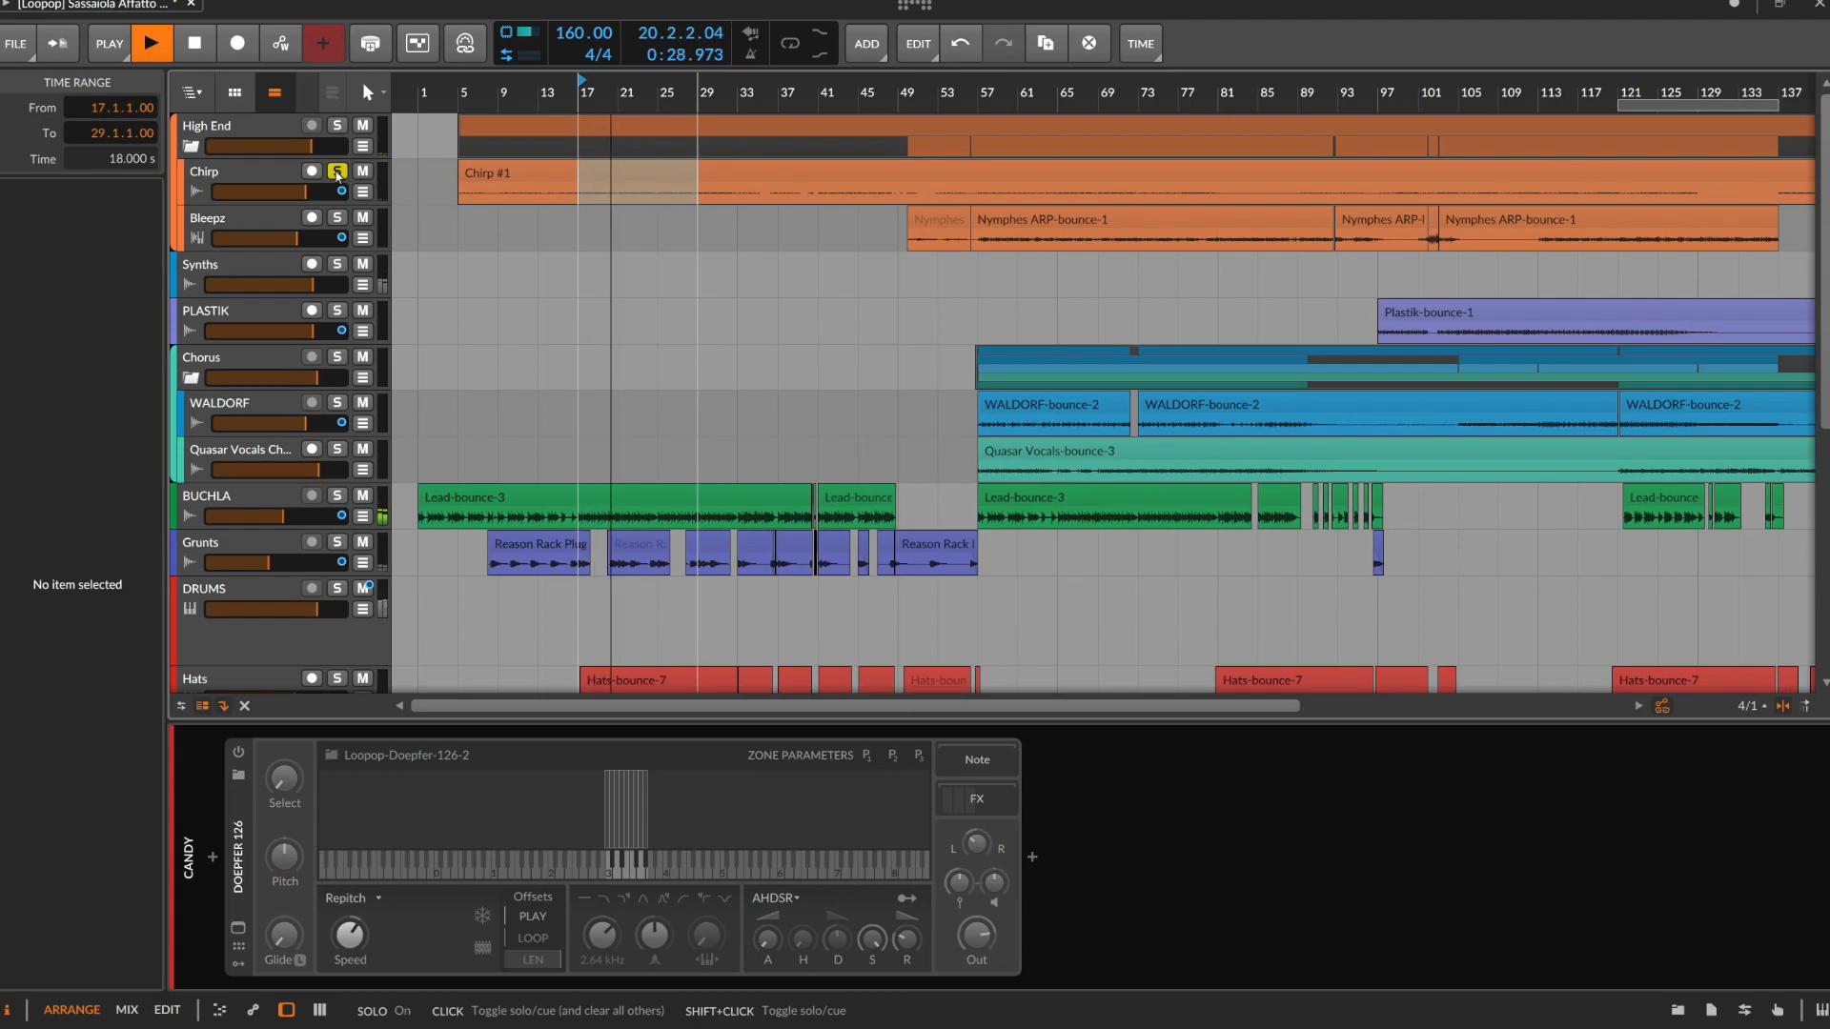
{"action": "key", "text": "space"}
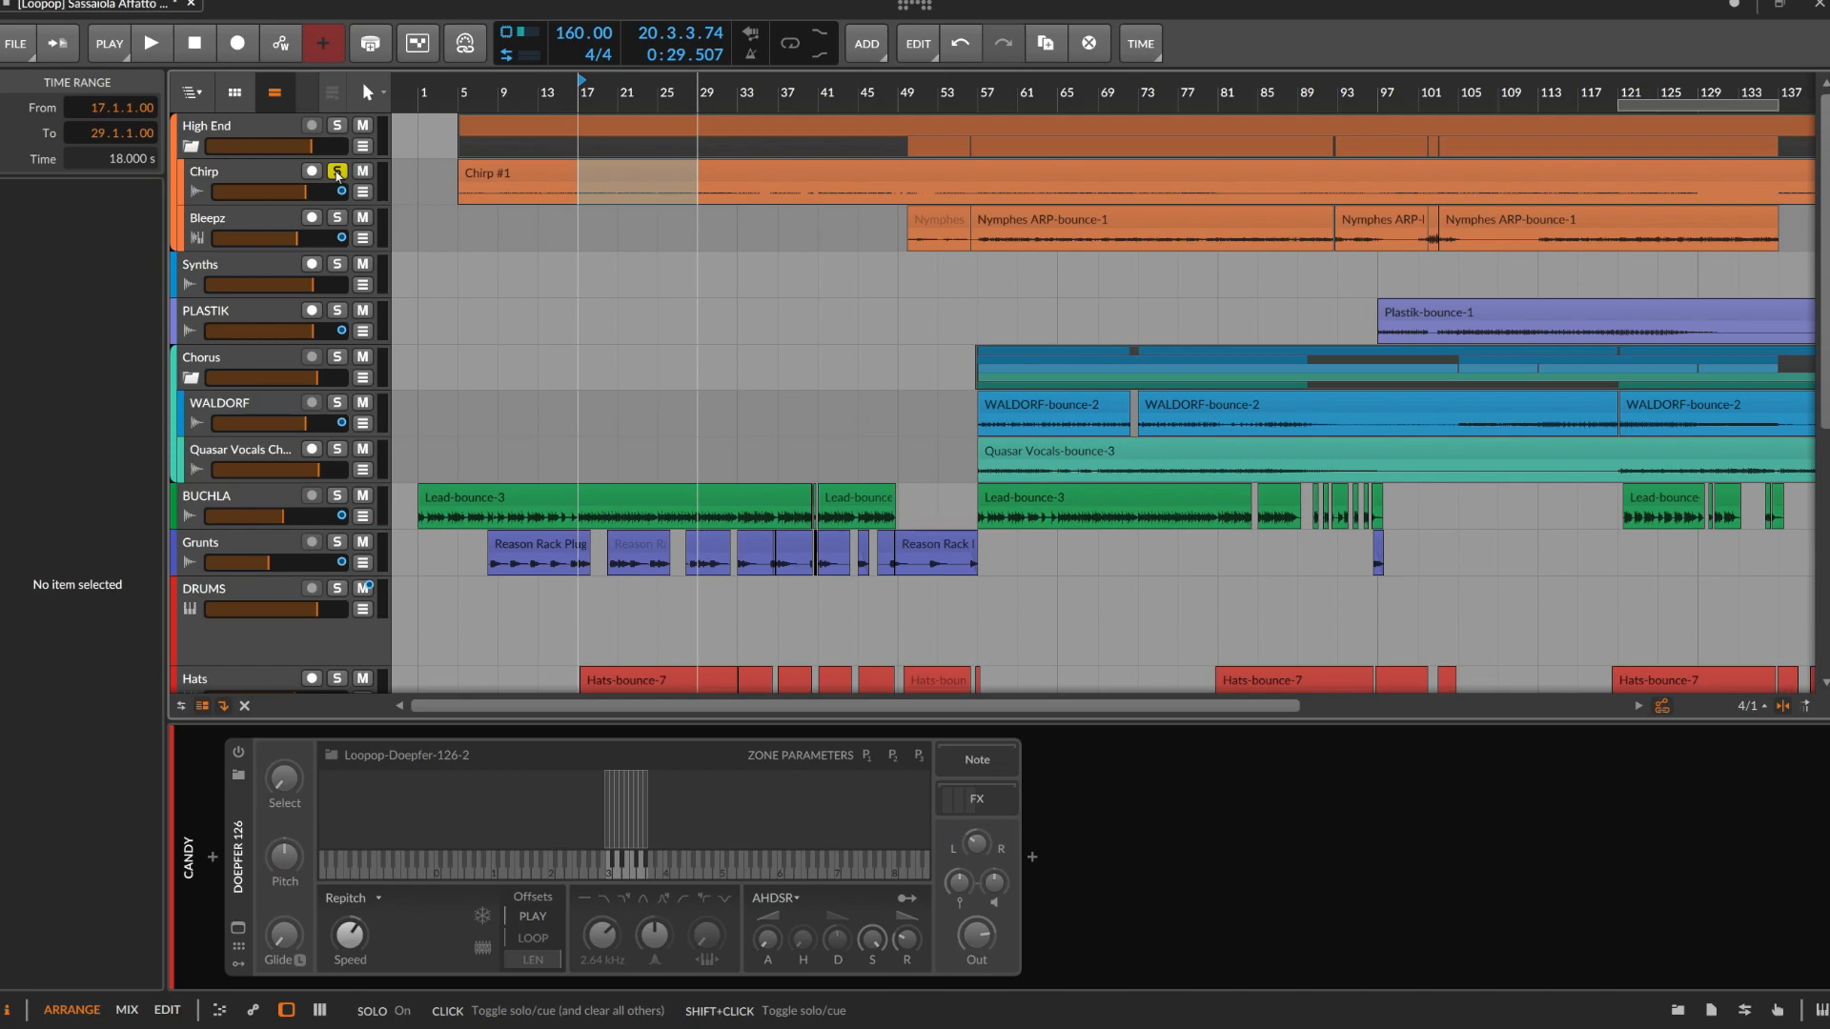
{"action": "left_click", "coordinate": [284, 177]}
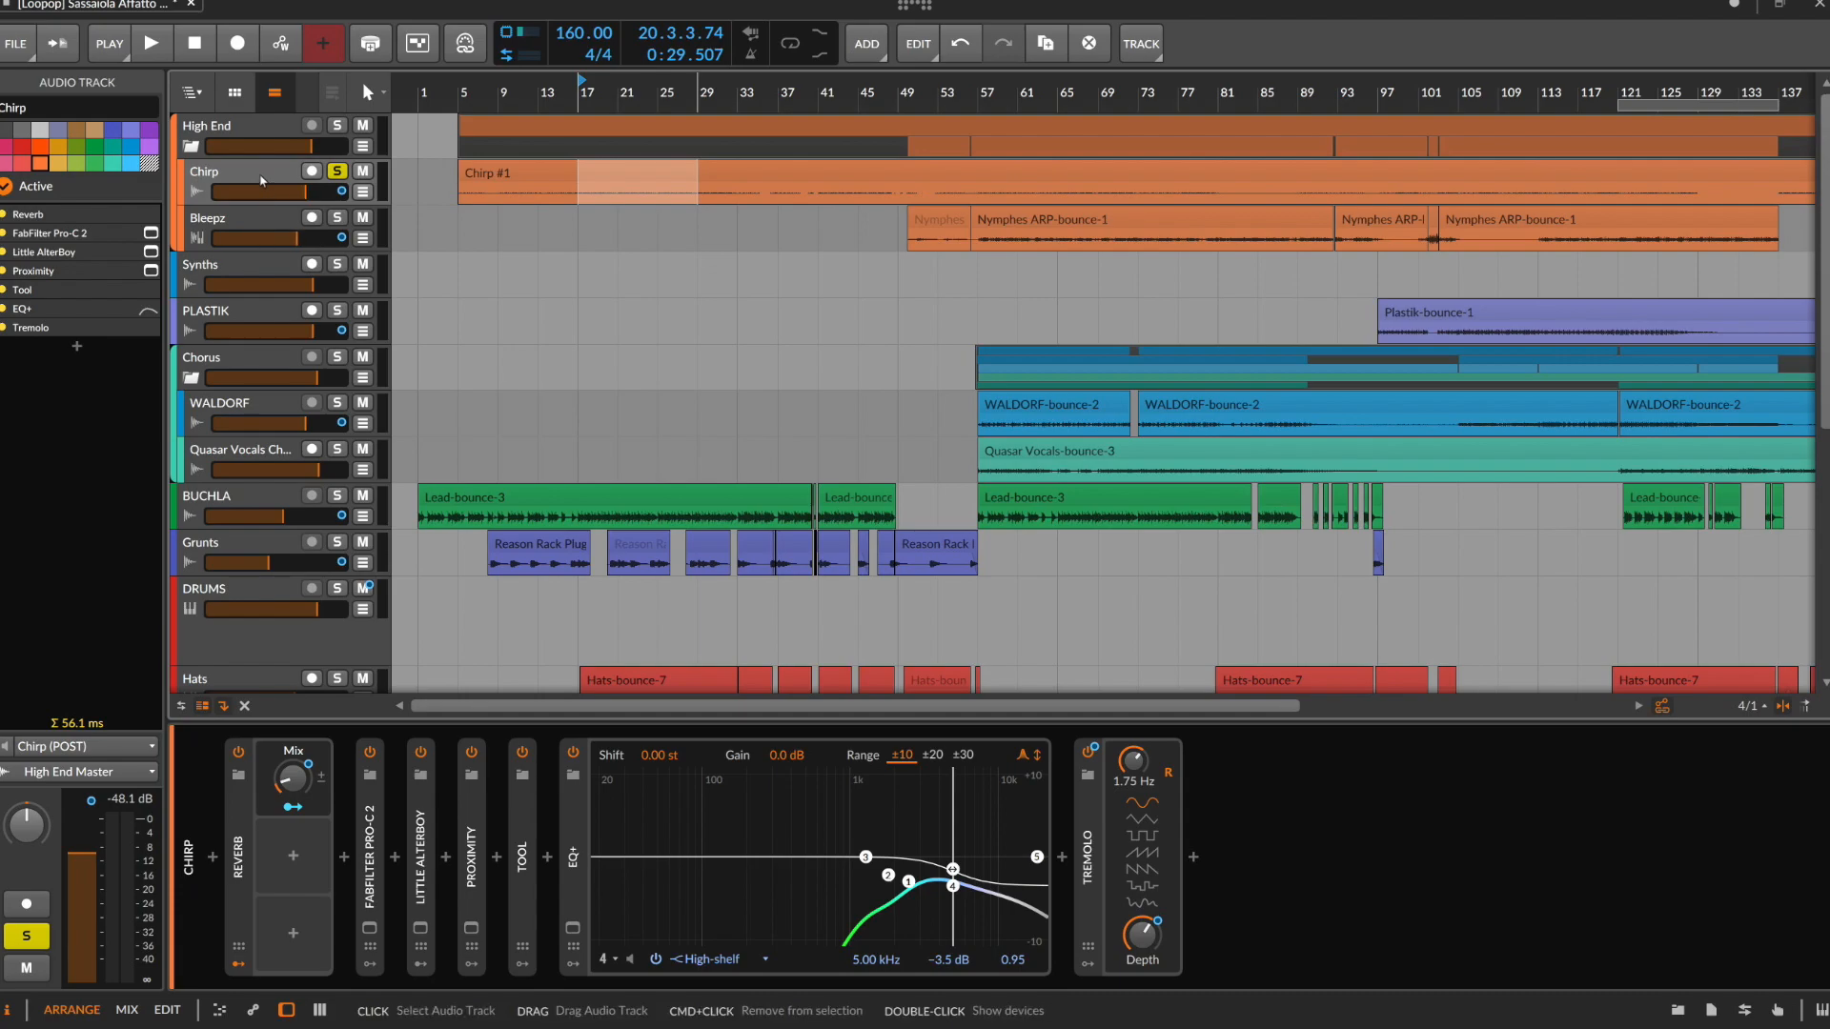
Select the PLASTIK range from 102.4.4.46 to 113.1.1.00, audition it with the track soloed, and turn solo off after playback
{"action": "left_click", "coordinate": [258, 319]}
{"action": "left_click", "coordinate": [337, 311]}
{"action": "left_click_drag", "start_coordinate": [1438, 333], "coordinate": [1539, 333]}
{"action": "key", "text": "space"}
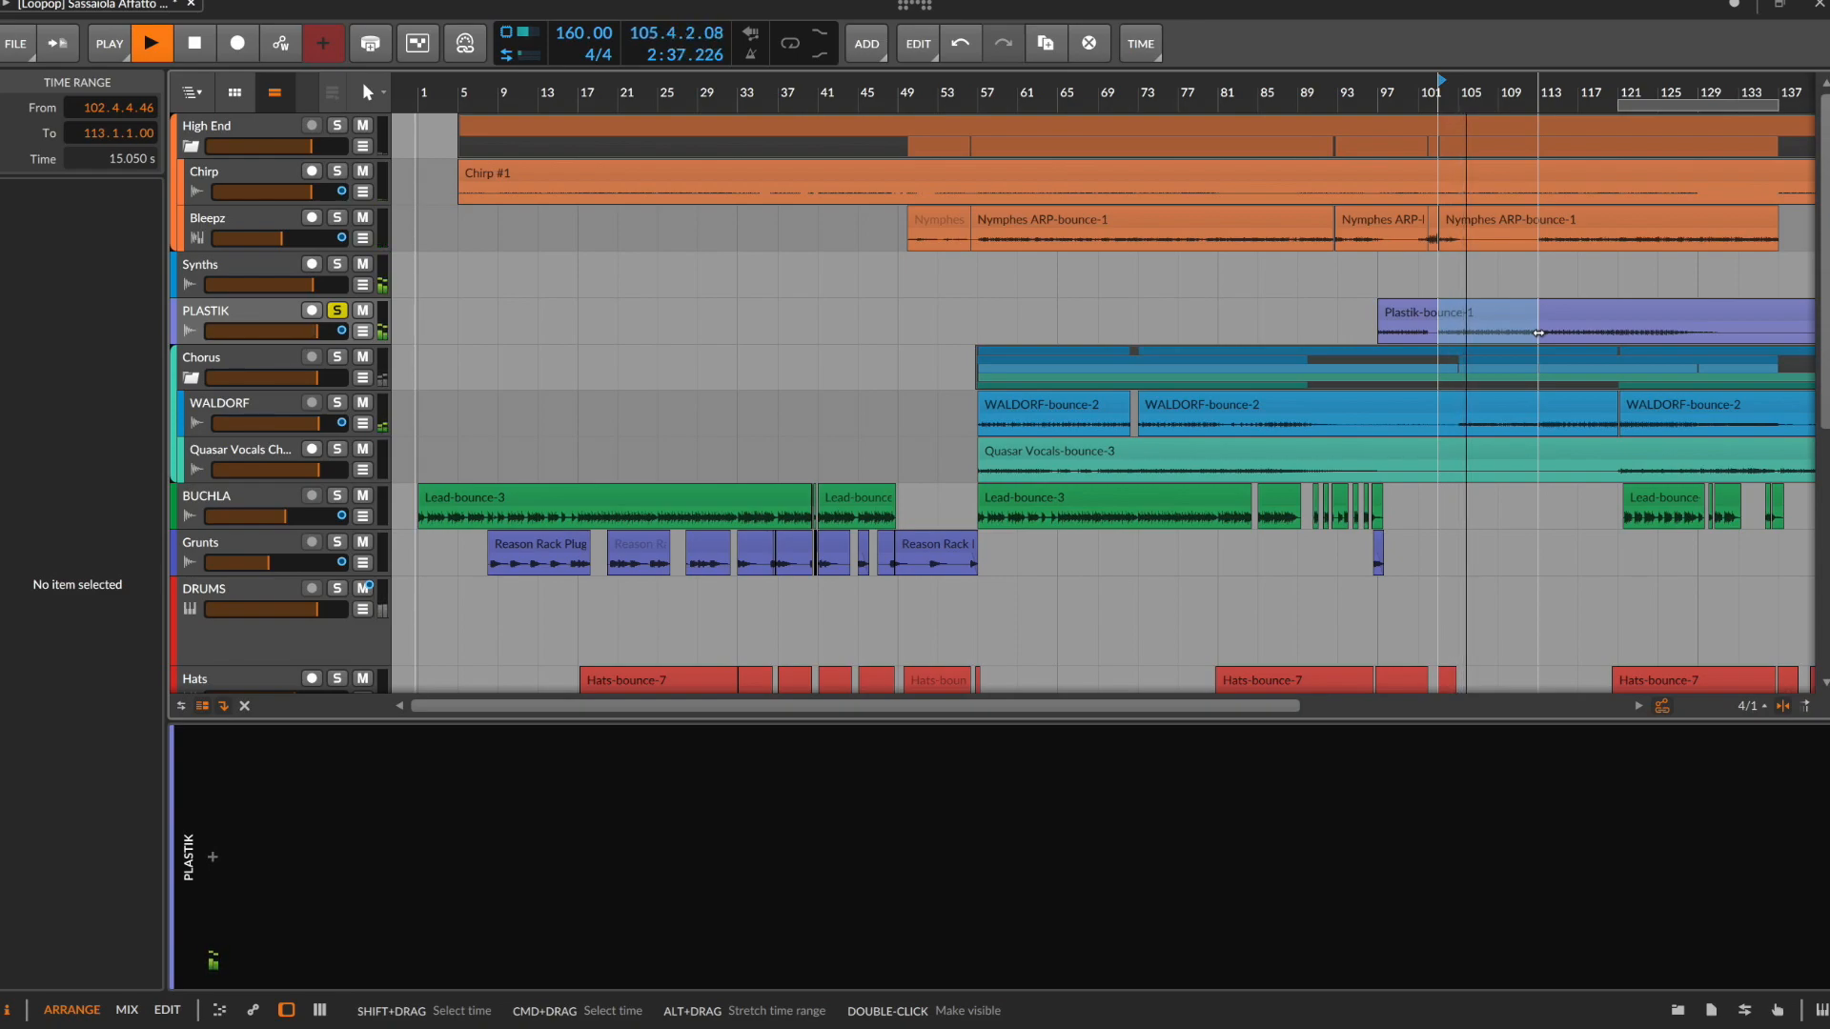
{"action": "key", "text": "space"}
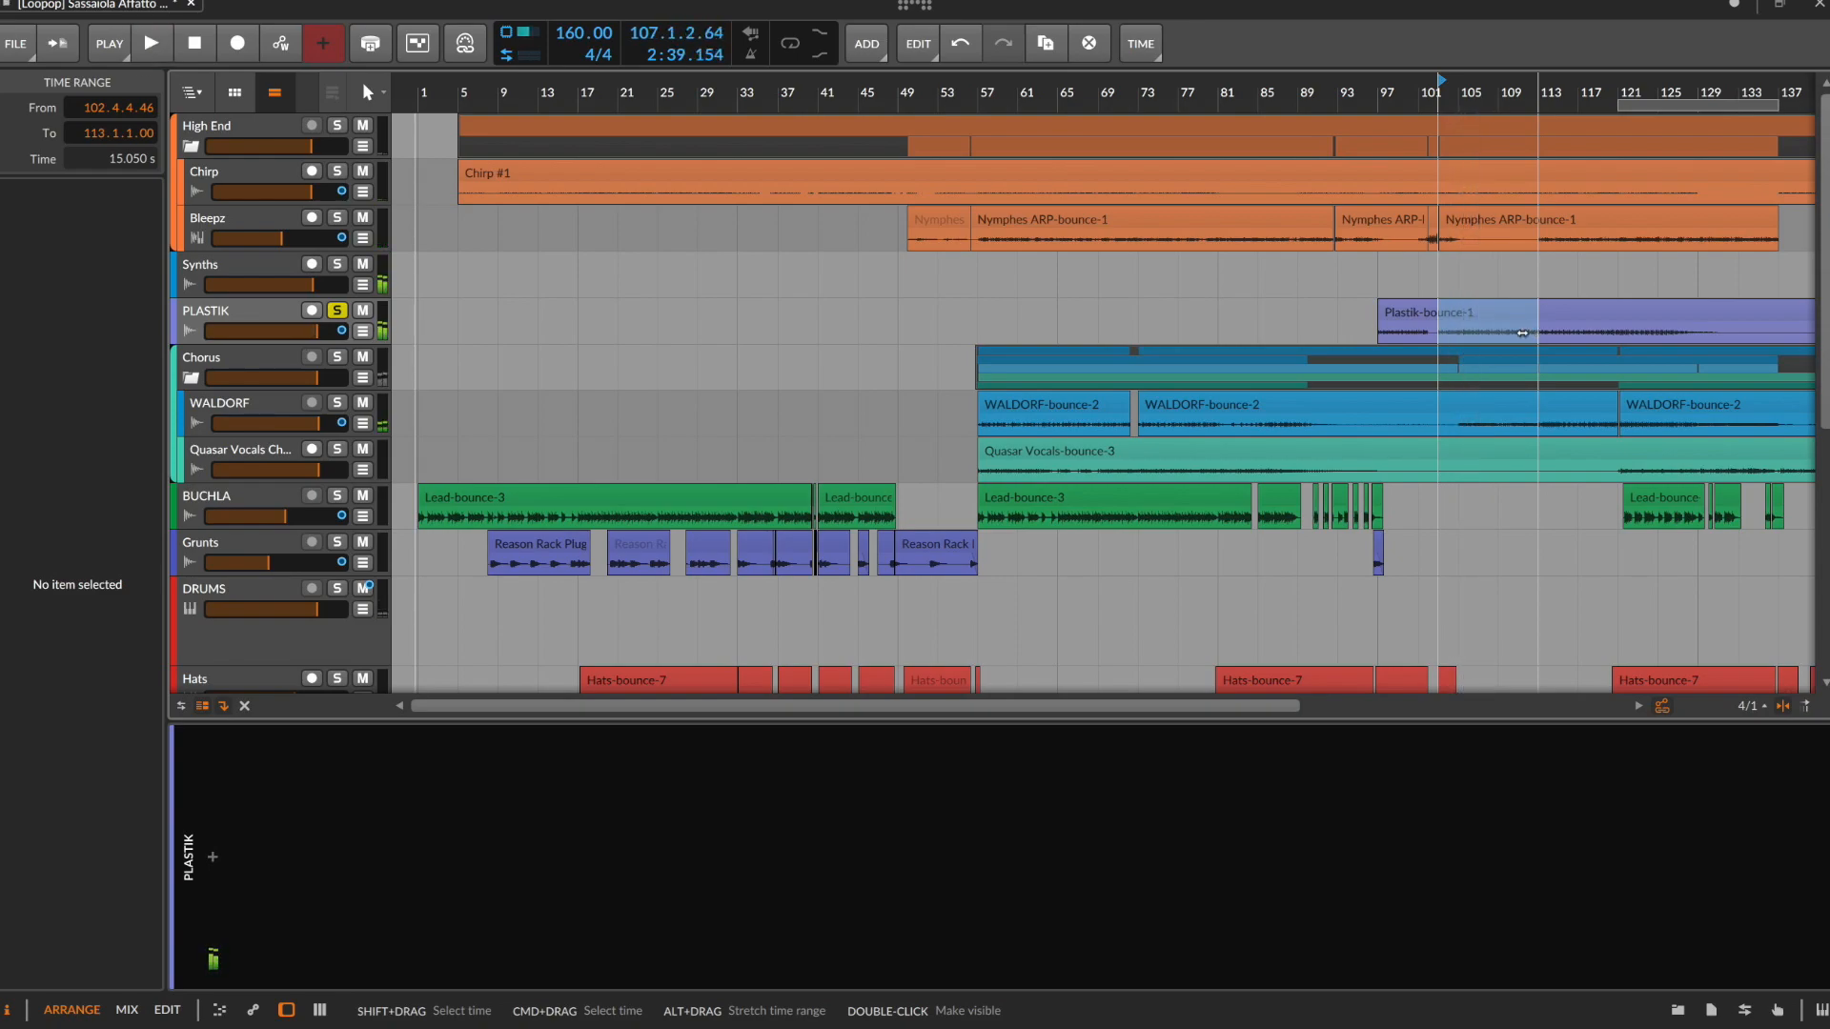
{"action": "left_click", "coordinate": [338, 312]}
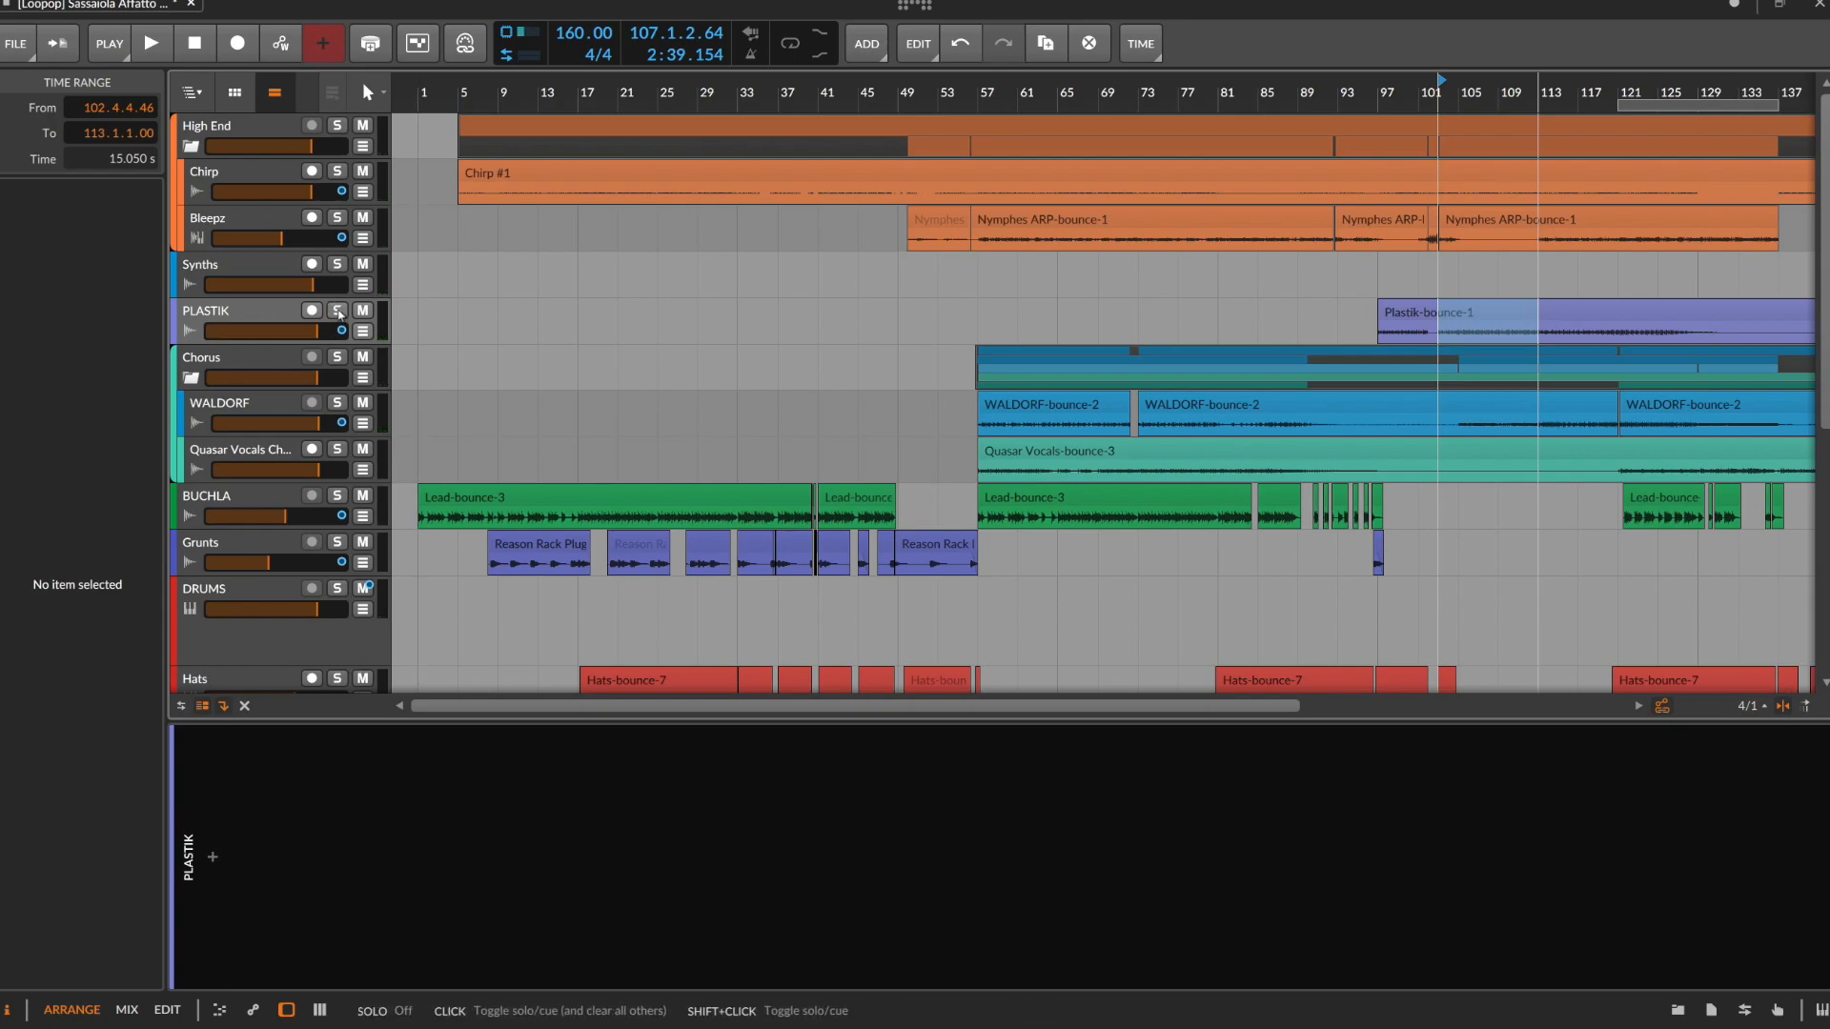
Bring the deactivated tracks into view and compare the sampler device chains of the inactive Chirp and Plastik tracks
{"action": "scroll", "coordinate": [340, 314], "scroll_direction": "up", "scroll_amount": 3}
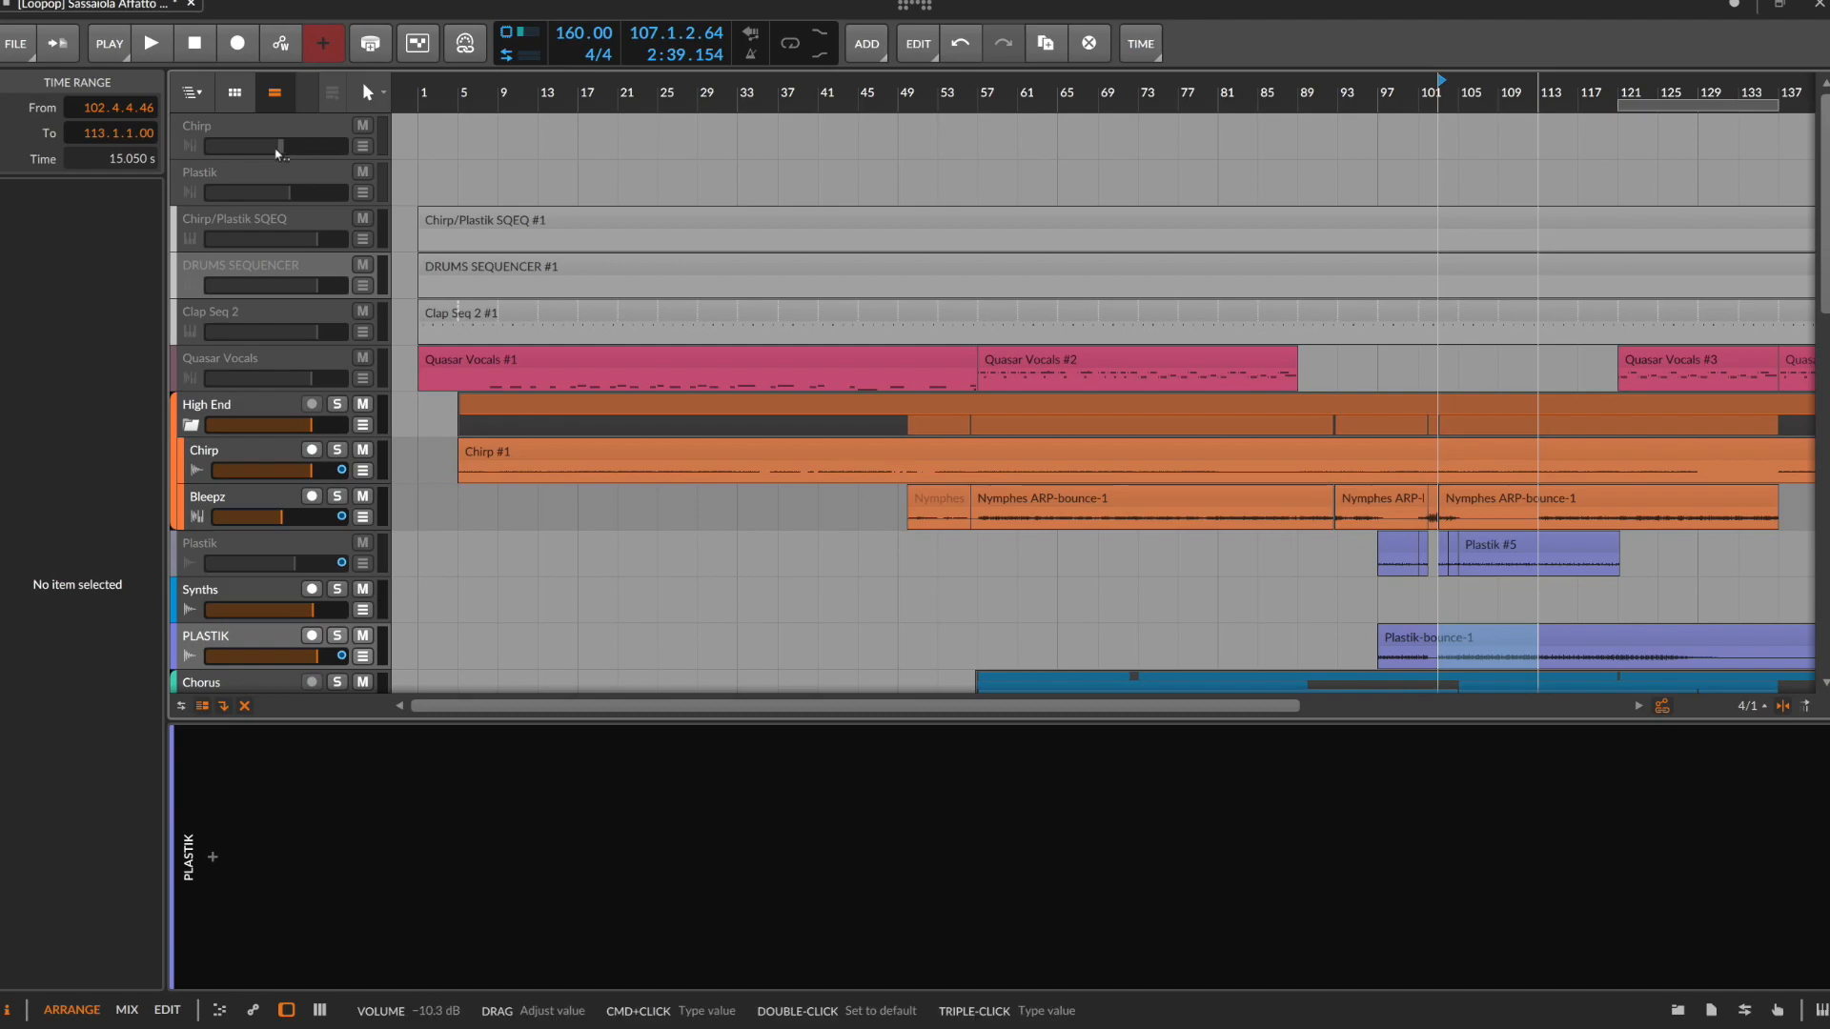
{"action": "left_click", "coordinate": [259, 170]}
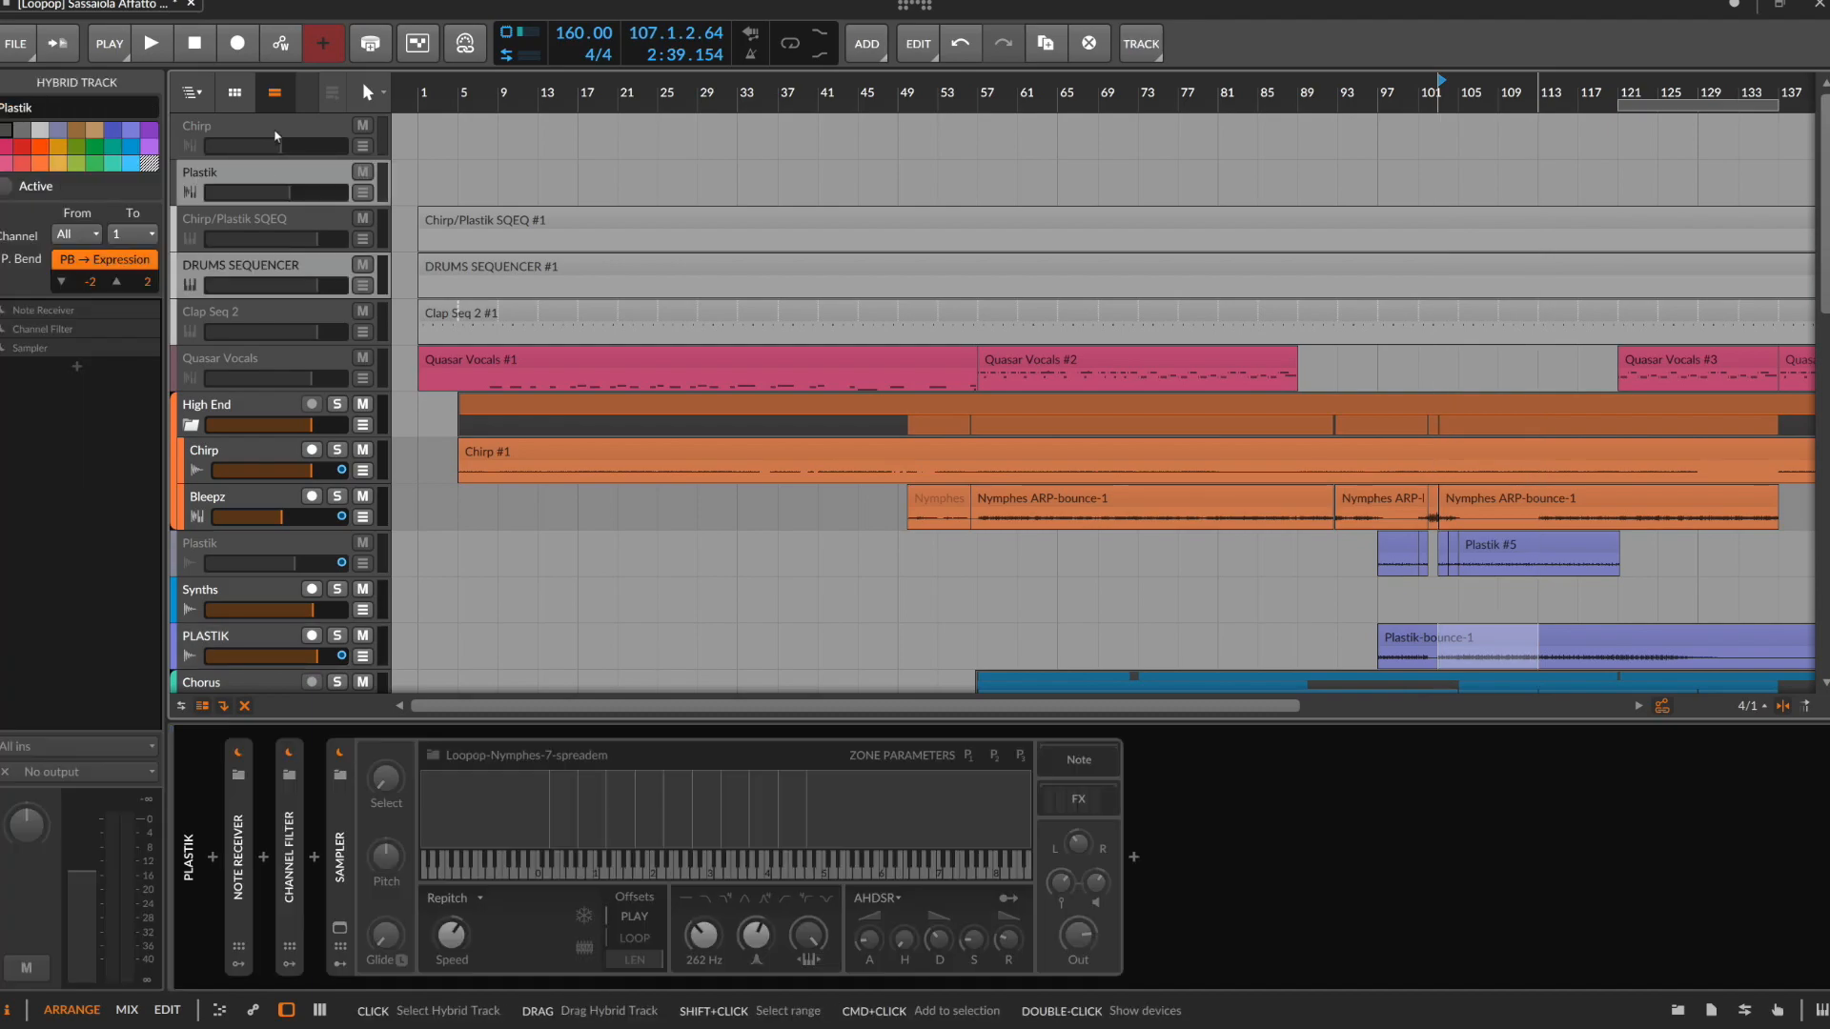
{"action": "left_click", "coordinate": [276, 136]}
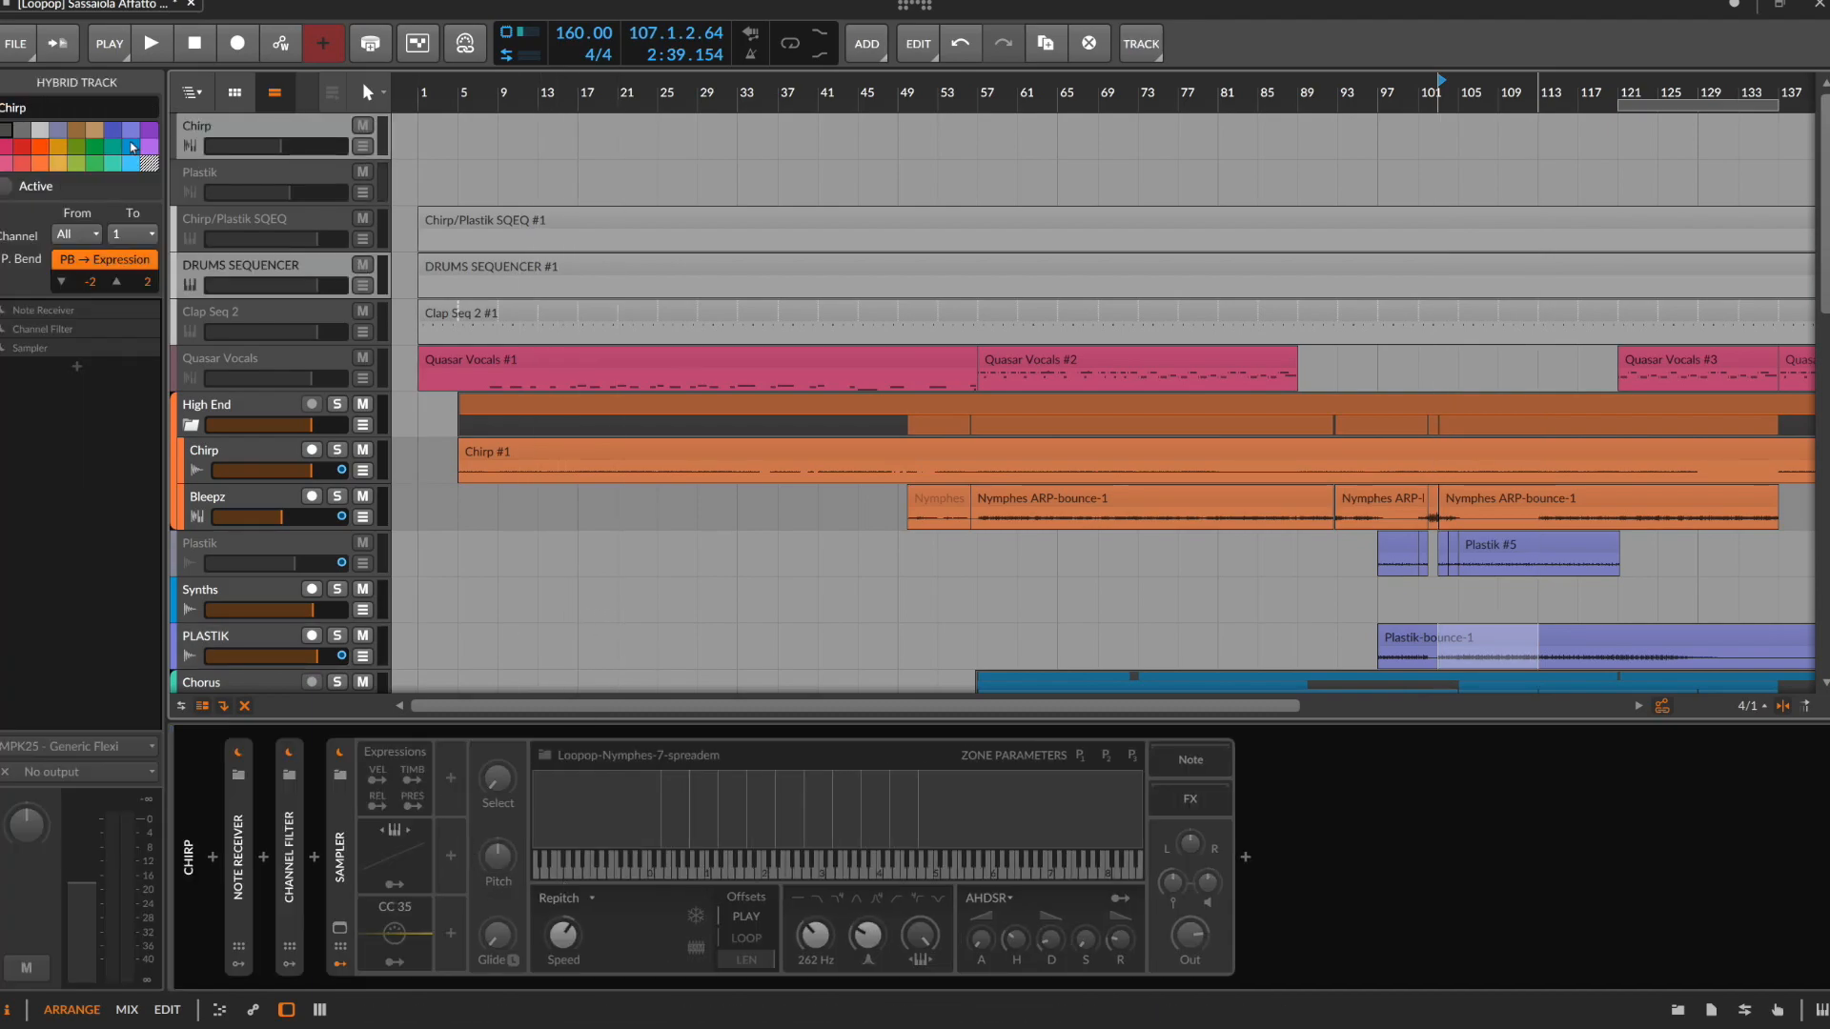
{"action": "left_click", "coordinate": [243, 178]}
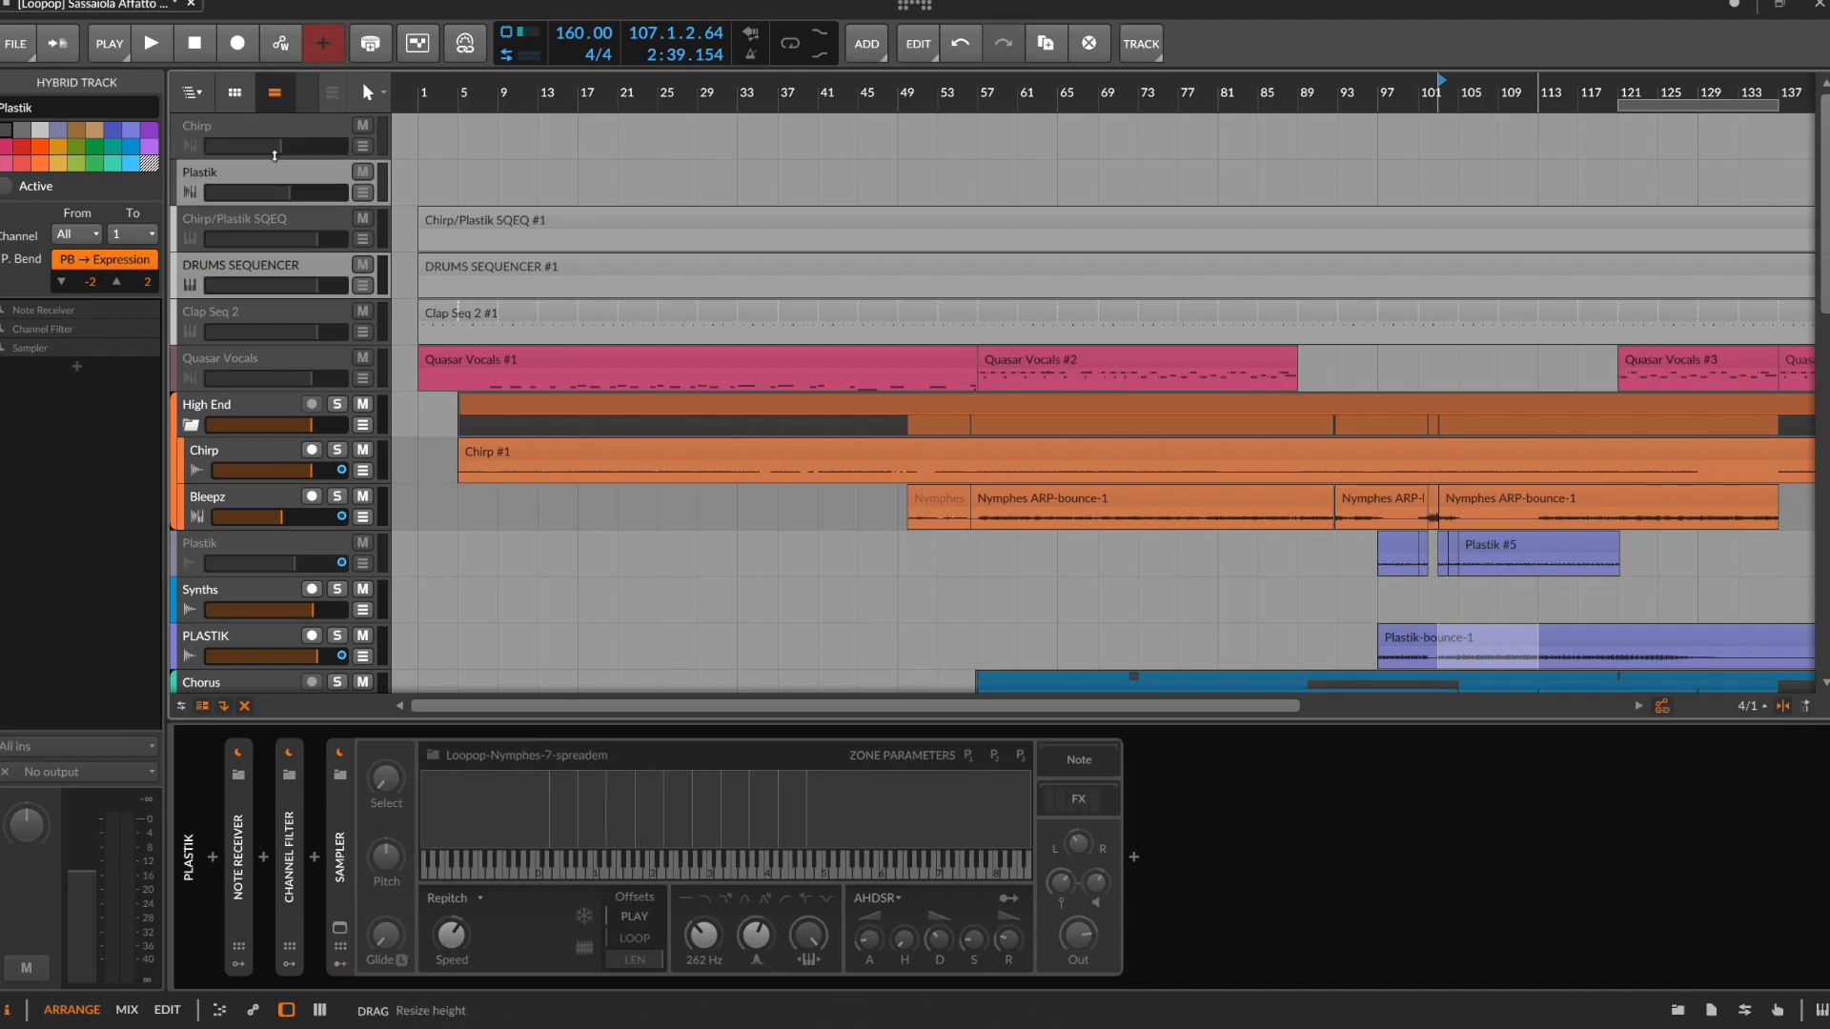
{"action": "left_click", "coordinate": [282, 129]}
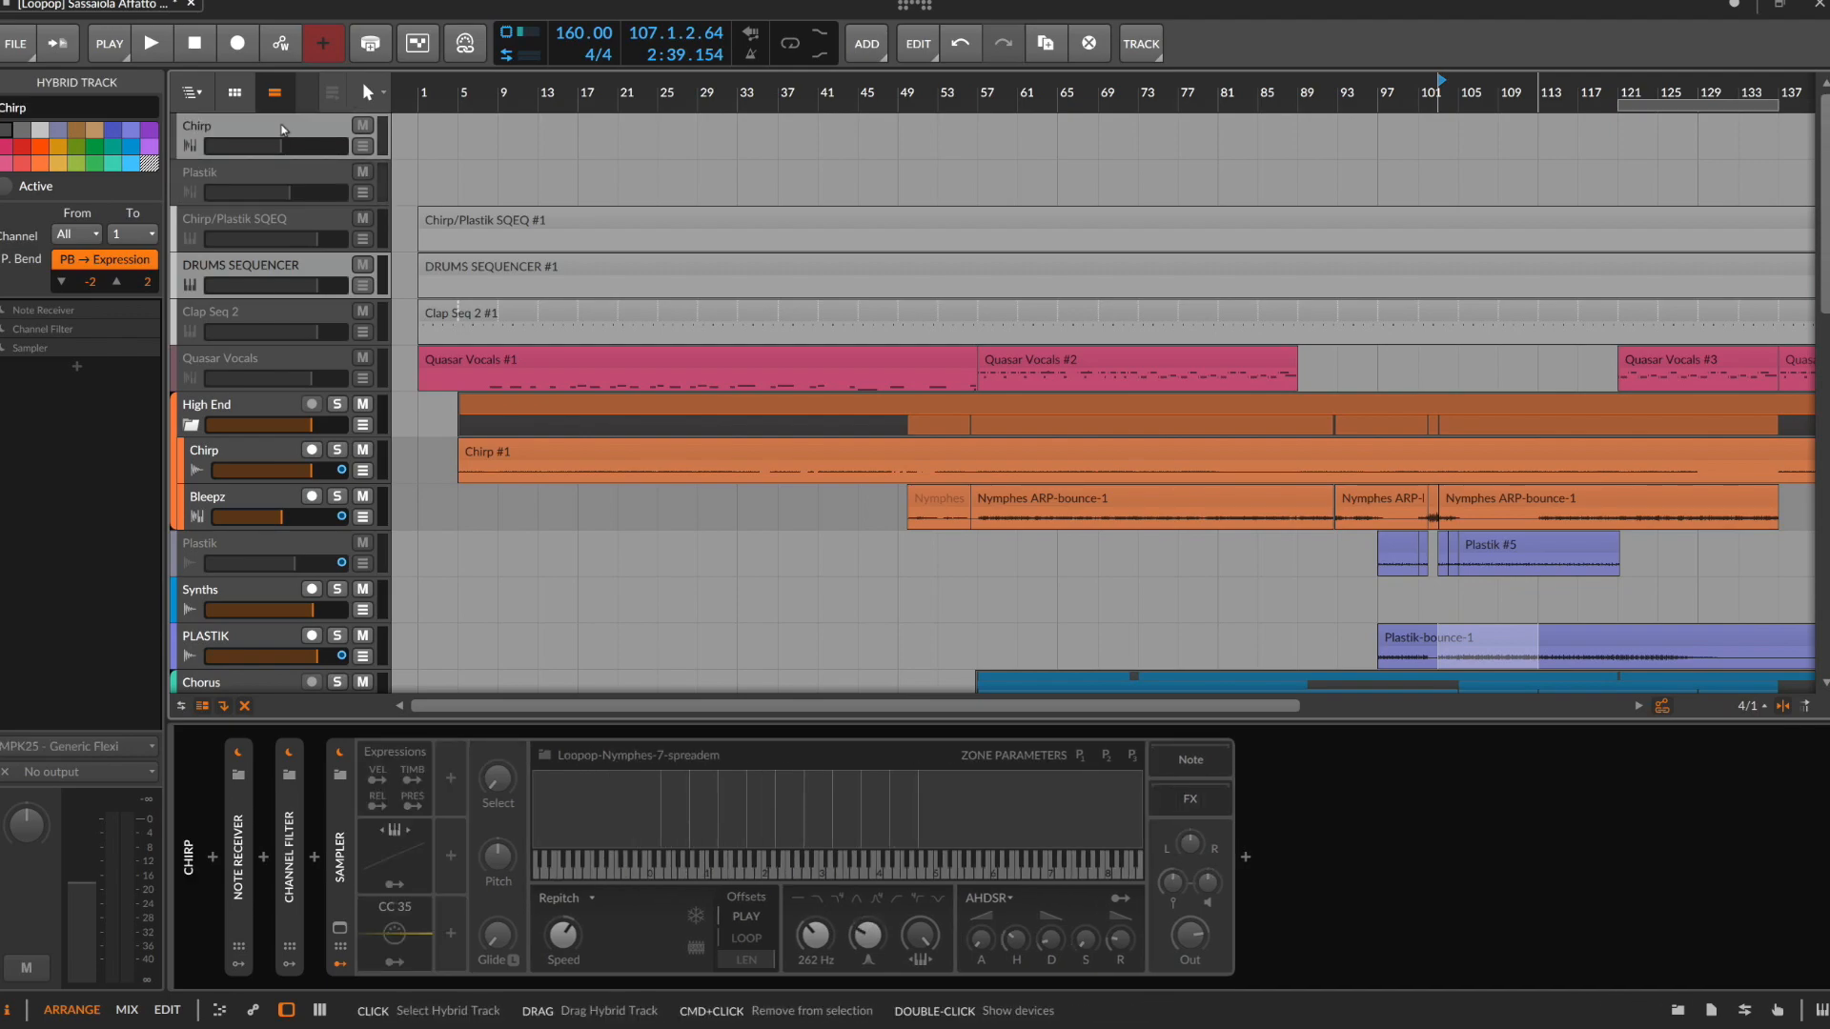
{"action": "left_click", "coordinate": [294, 173]}
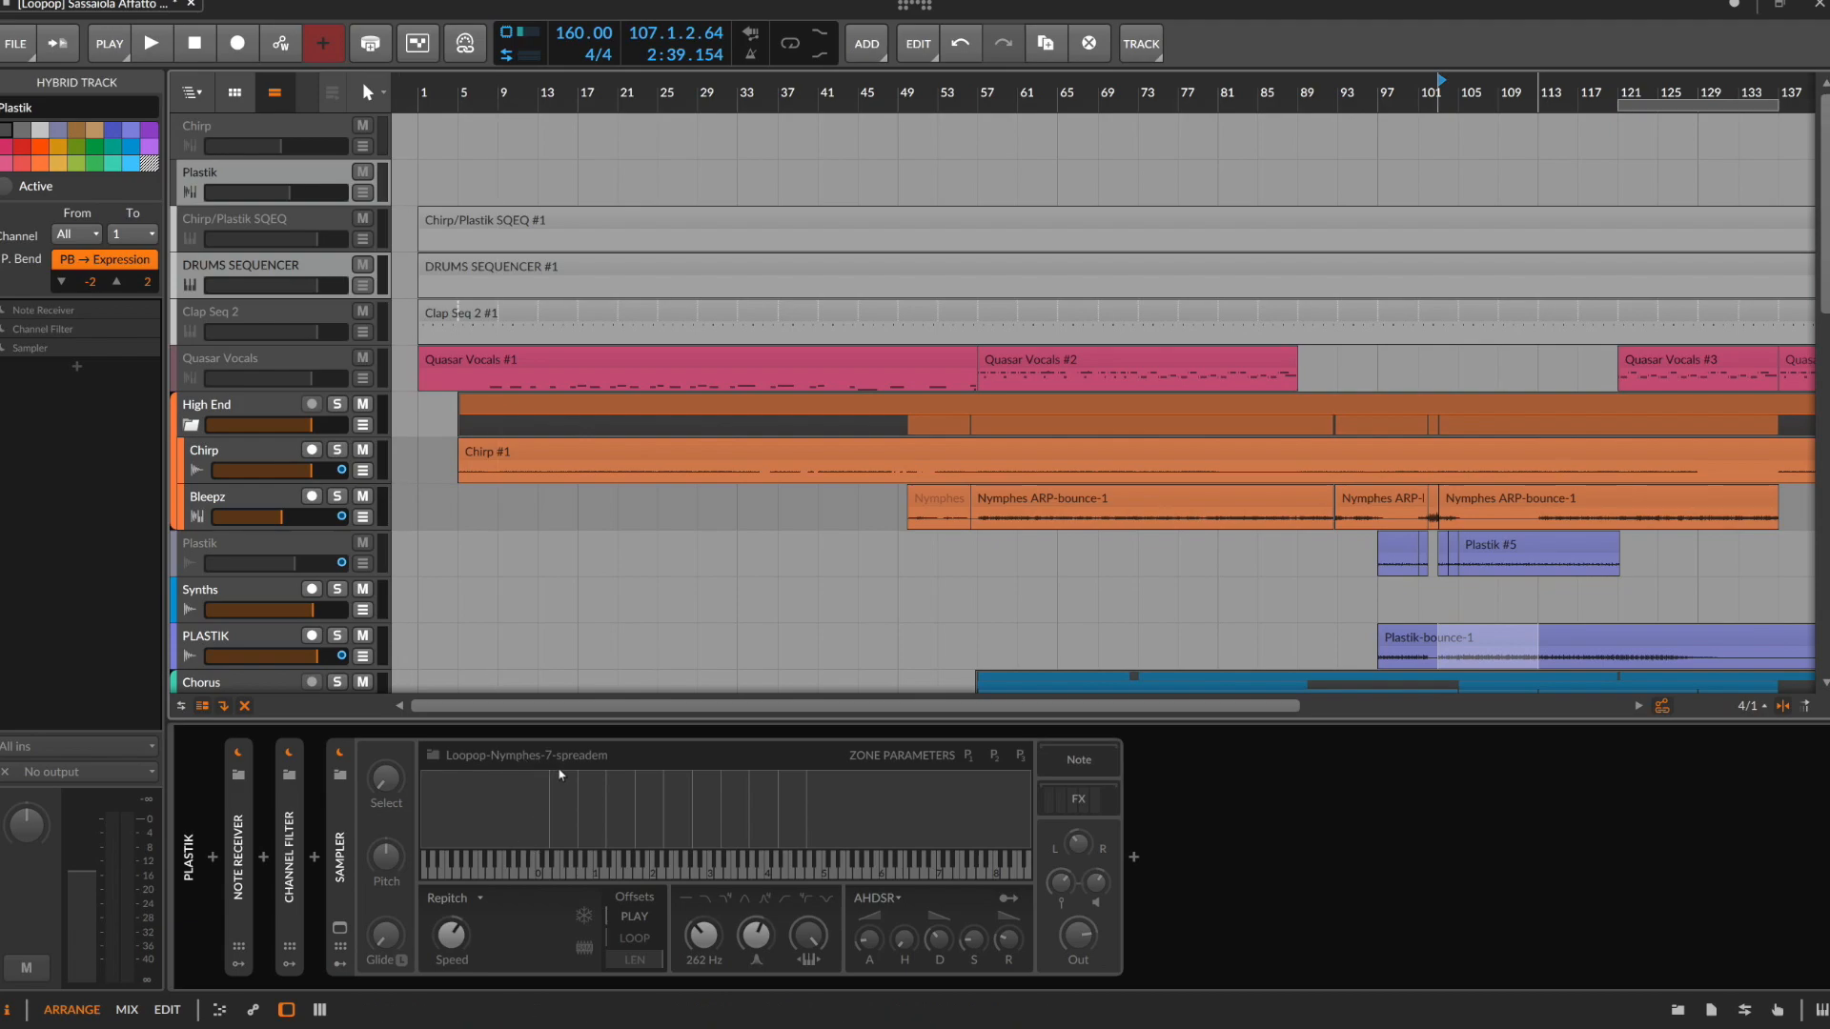
{"action": "left_click", "coordinate": [248, 137]}
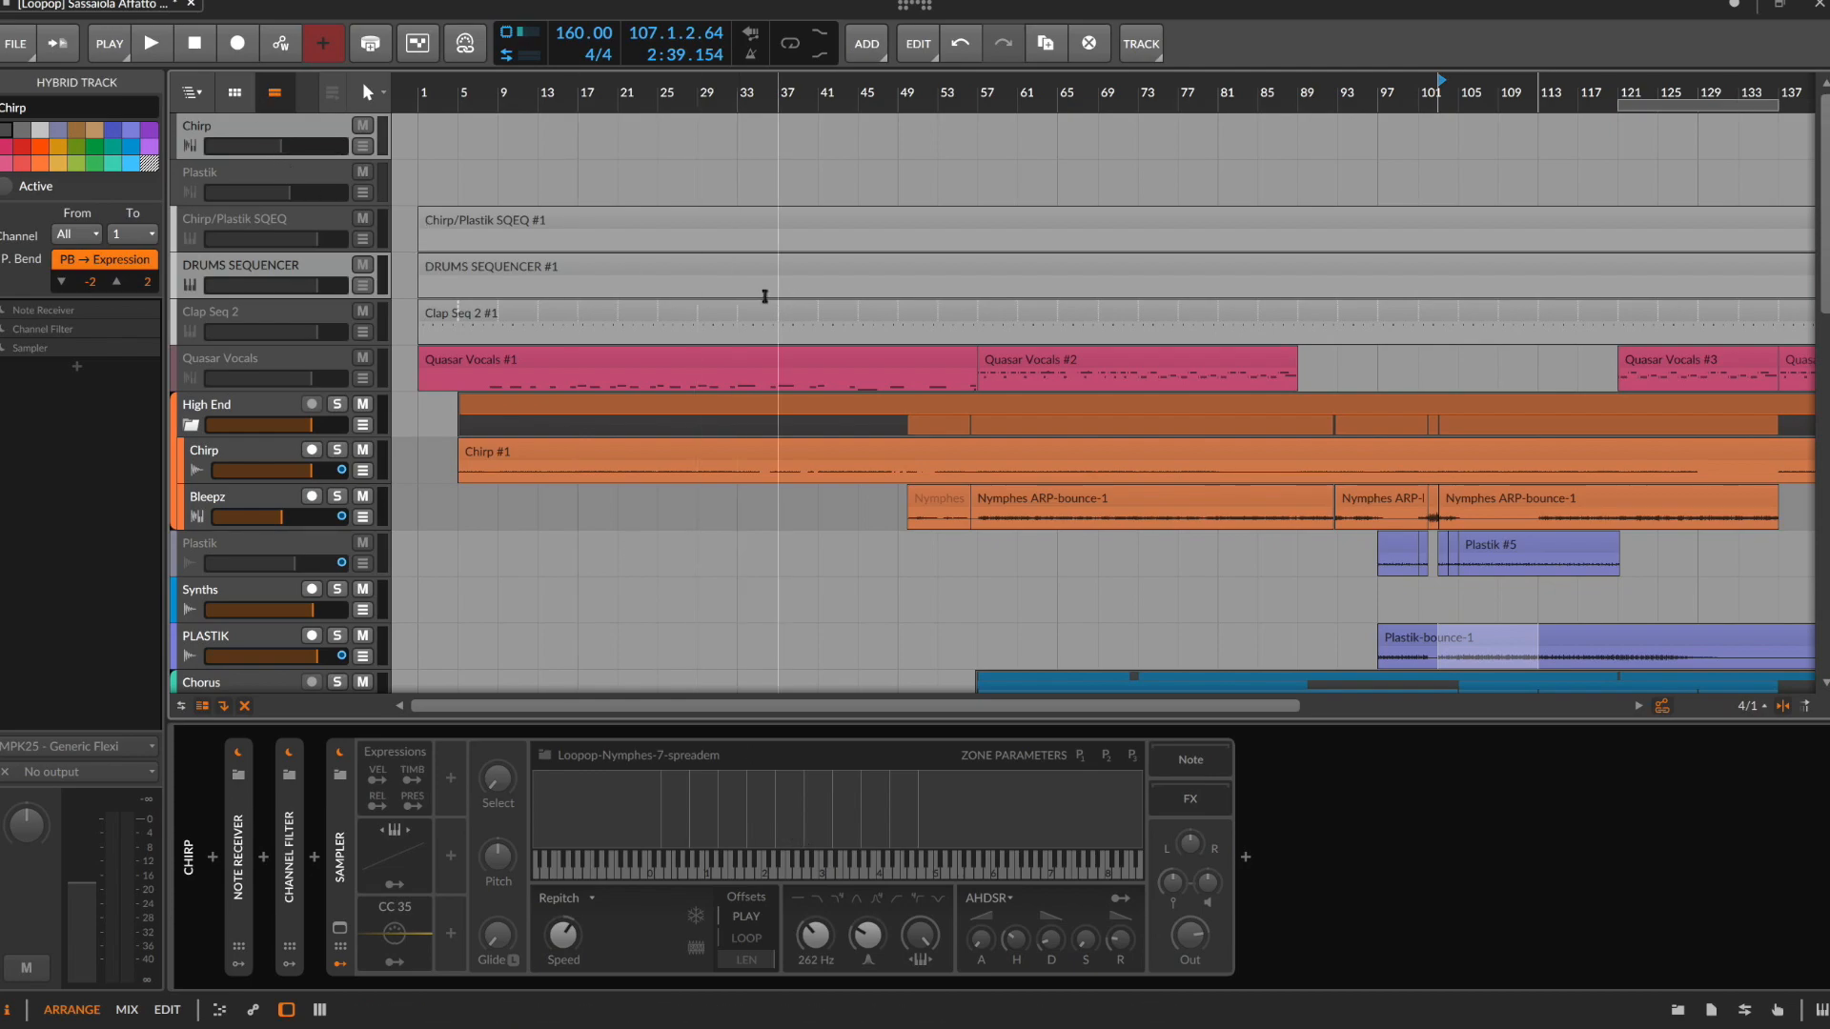
{"action": "scroll", "coordinate": [771, 317], "scroll_direction": "down", "scroll_amount": 2}
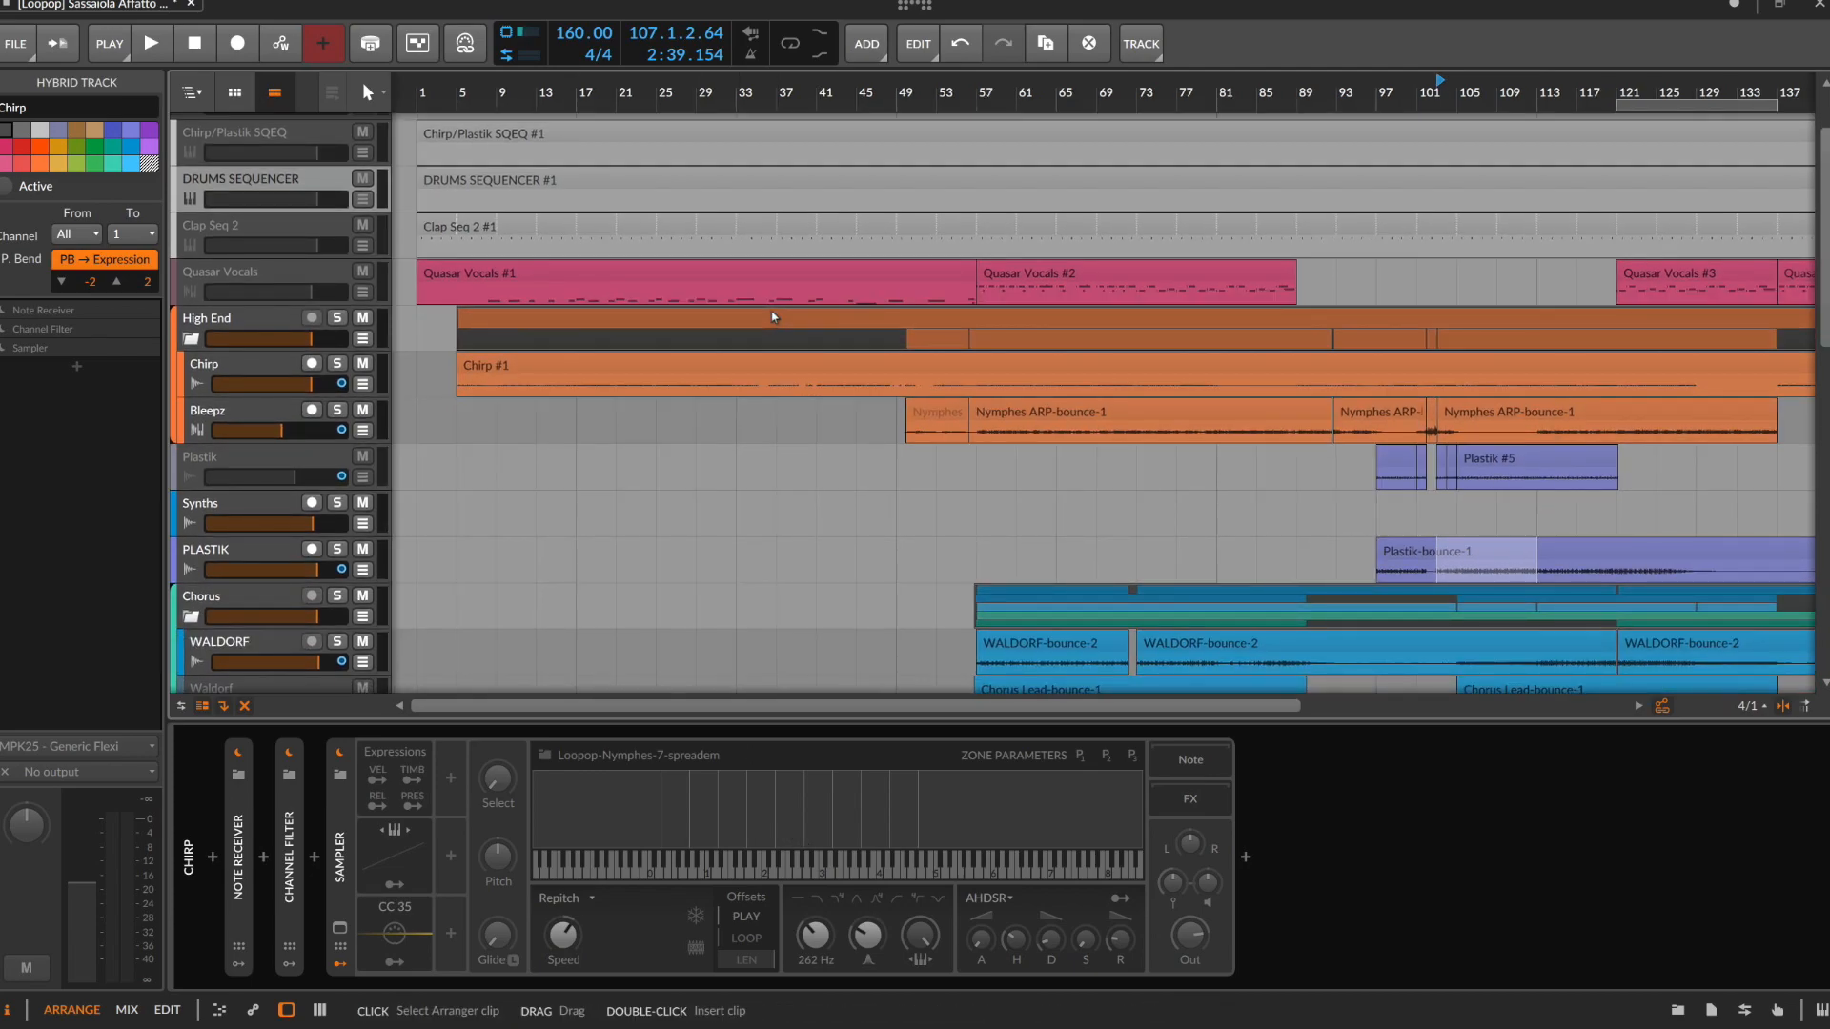
{"action": "scroll", "coordinate": [771, 463], "scroll_direction": "up", "scroll_amount": 2}
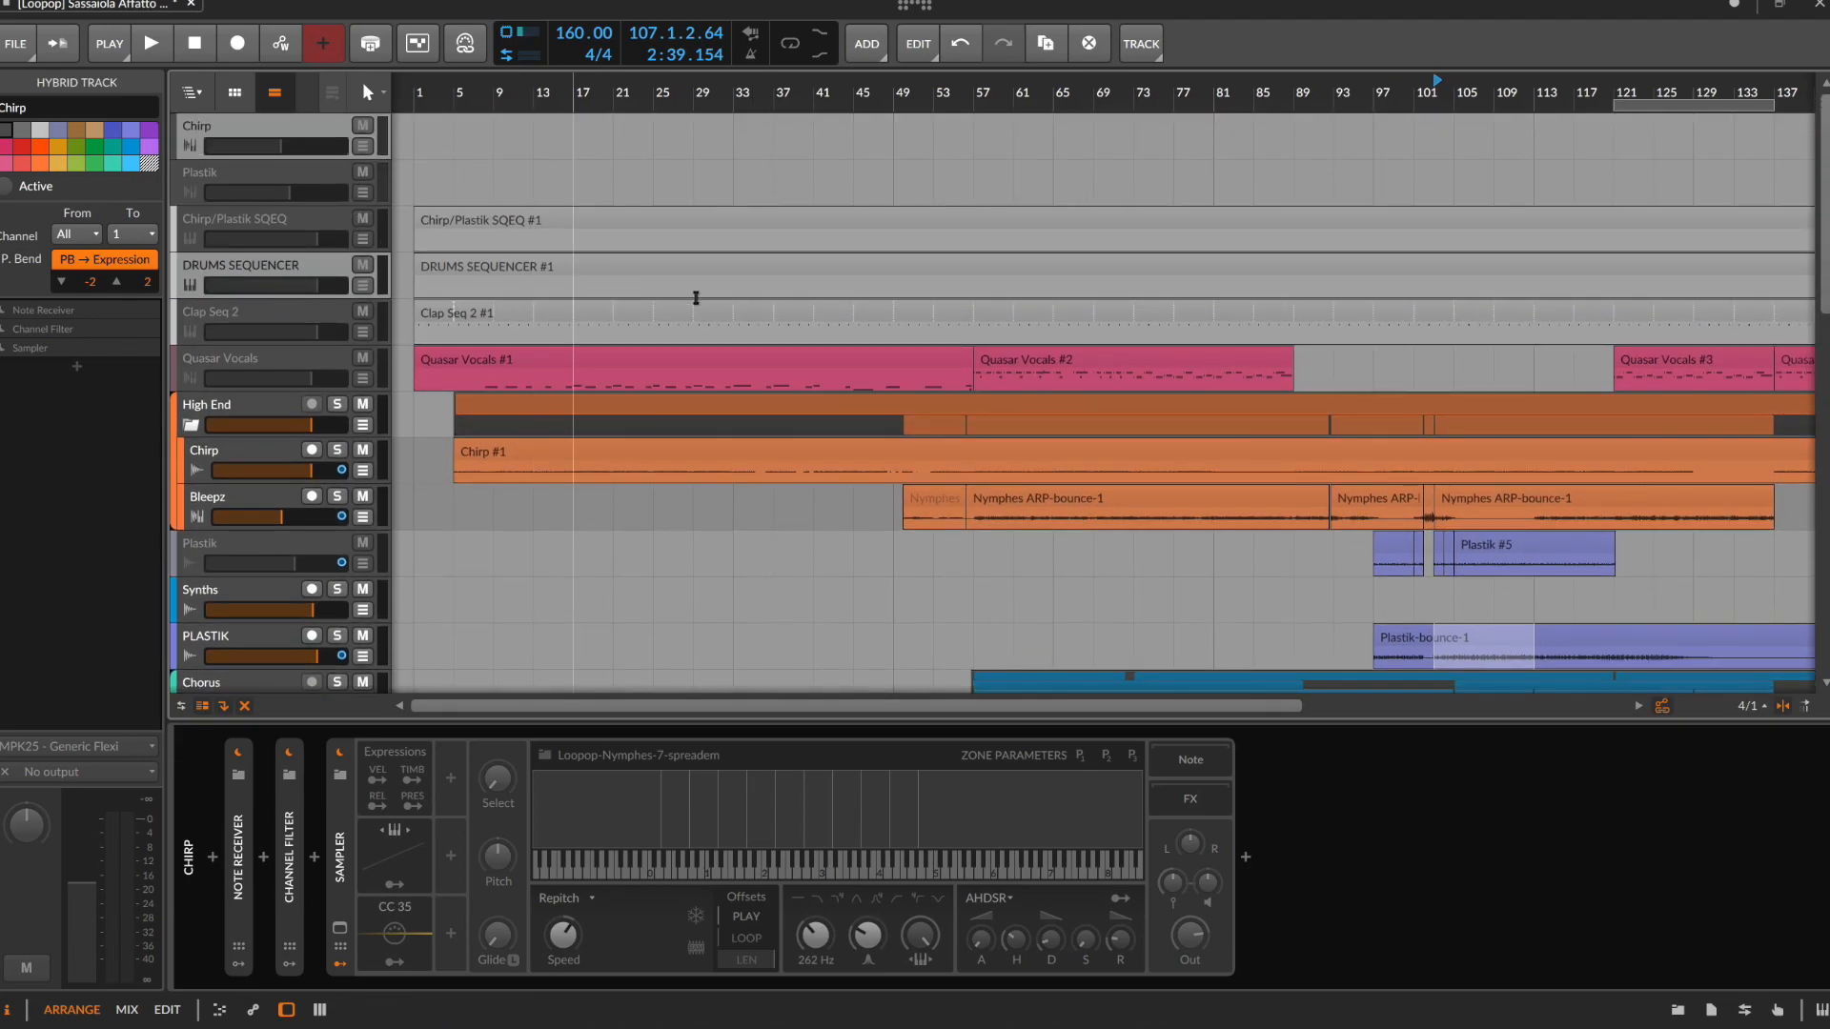
{"action": "scroll", "coordinate": [667, 296], "scroll_direction": "down", "scroll_amount": 3}
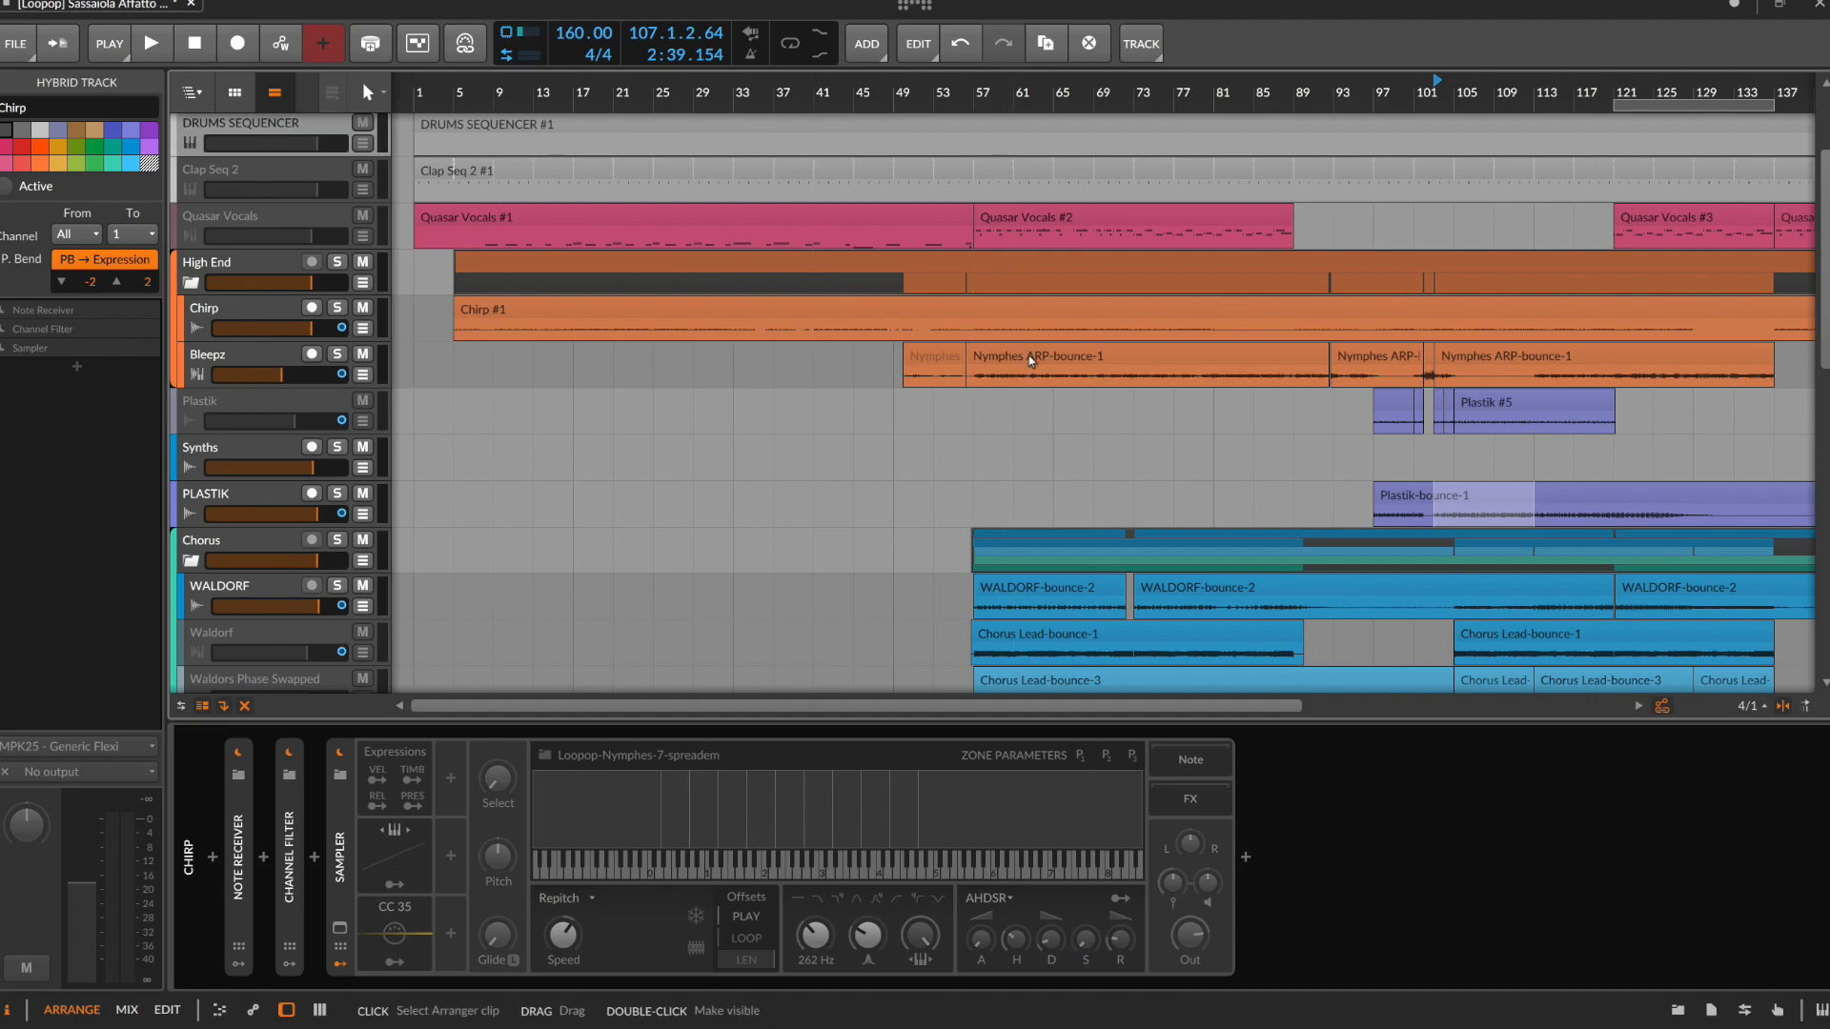
{"action": "scroll", "coordinate": [1031, 360], "scroll_direction": "up", "scroll_amount": 3}
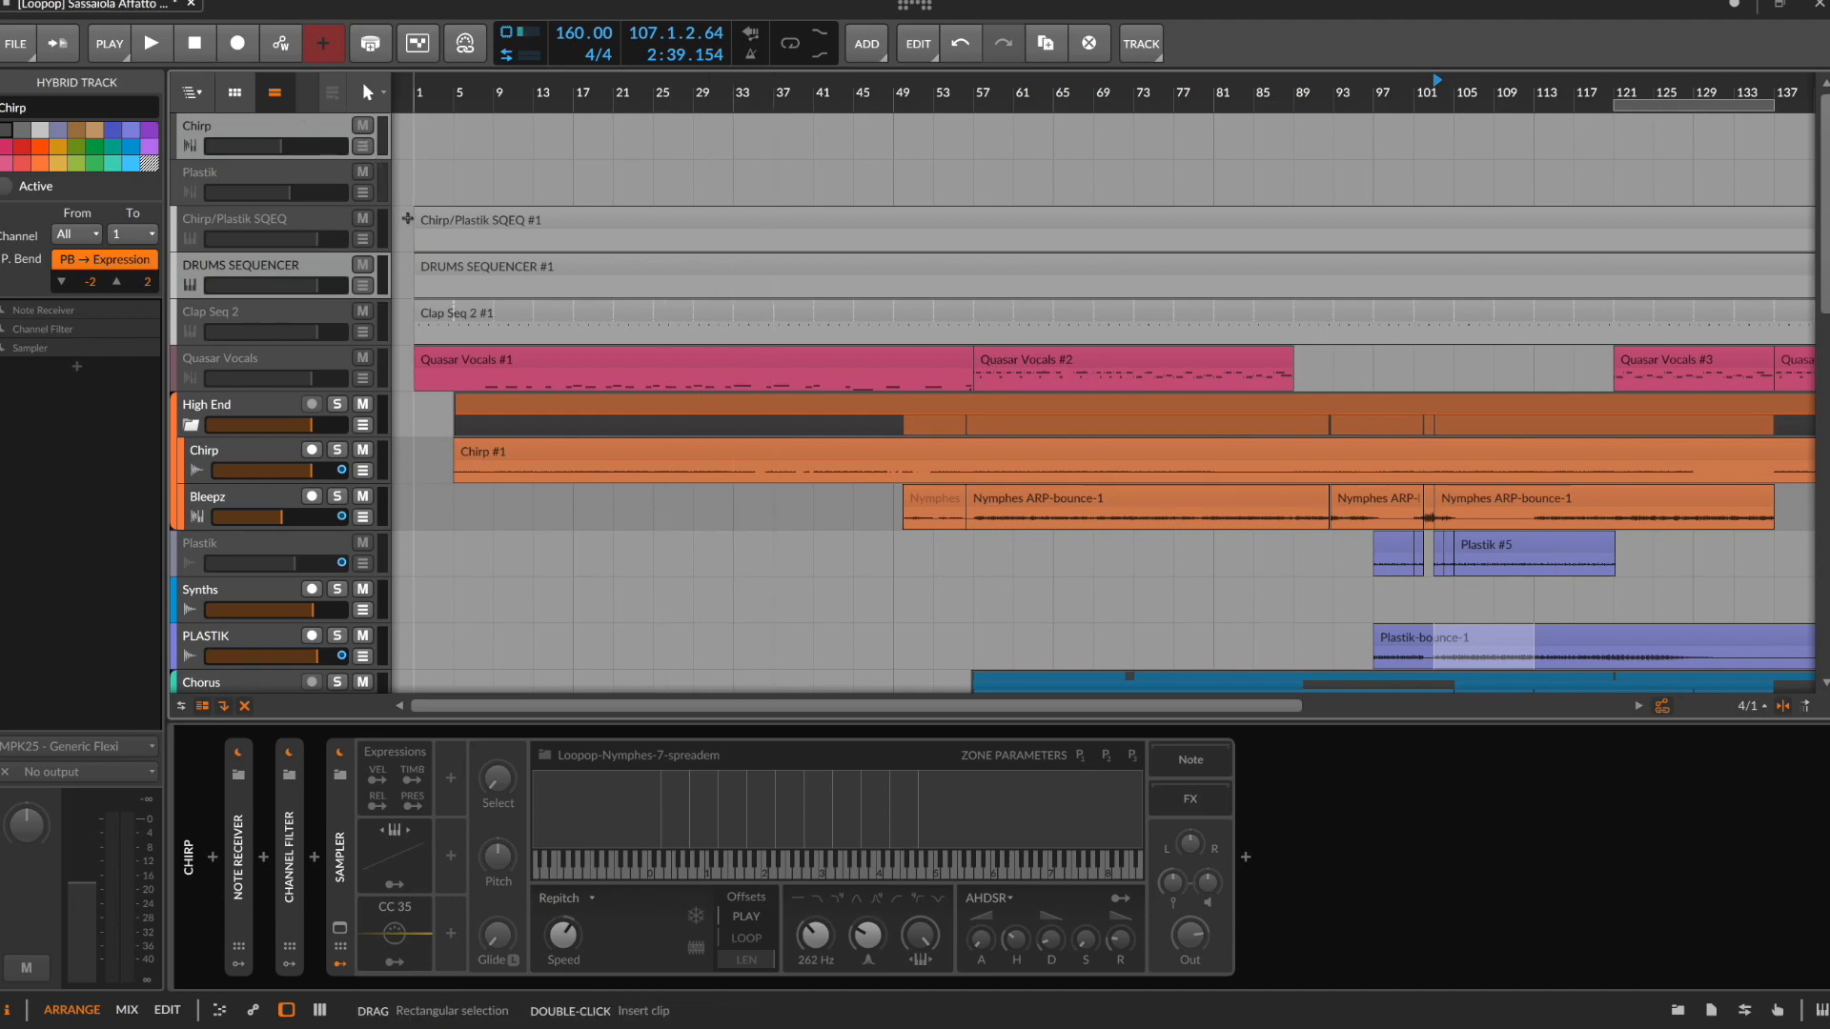
Hide the deactivated tracks, select the Bleepz range from 57.1.1.00 to 71.2.1.95, solo the track and show its devices
{"action": "left_click", "coordinate": [295, 315]}
{"action": "scroll", "coordinate": [1033, 249], "scroll_direction": "down", "scroll_amount": 5}
{"action": "left_click", "coordinate": [988, 243]}
{"action": "left_click_drag", "start_coordinate": [988, 243], "coordinate": [1116, 243]}
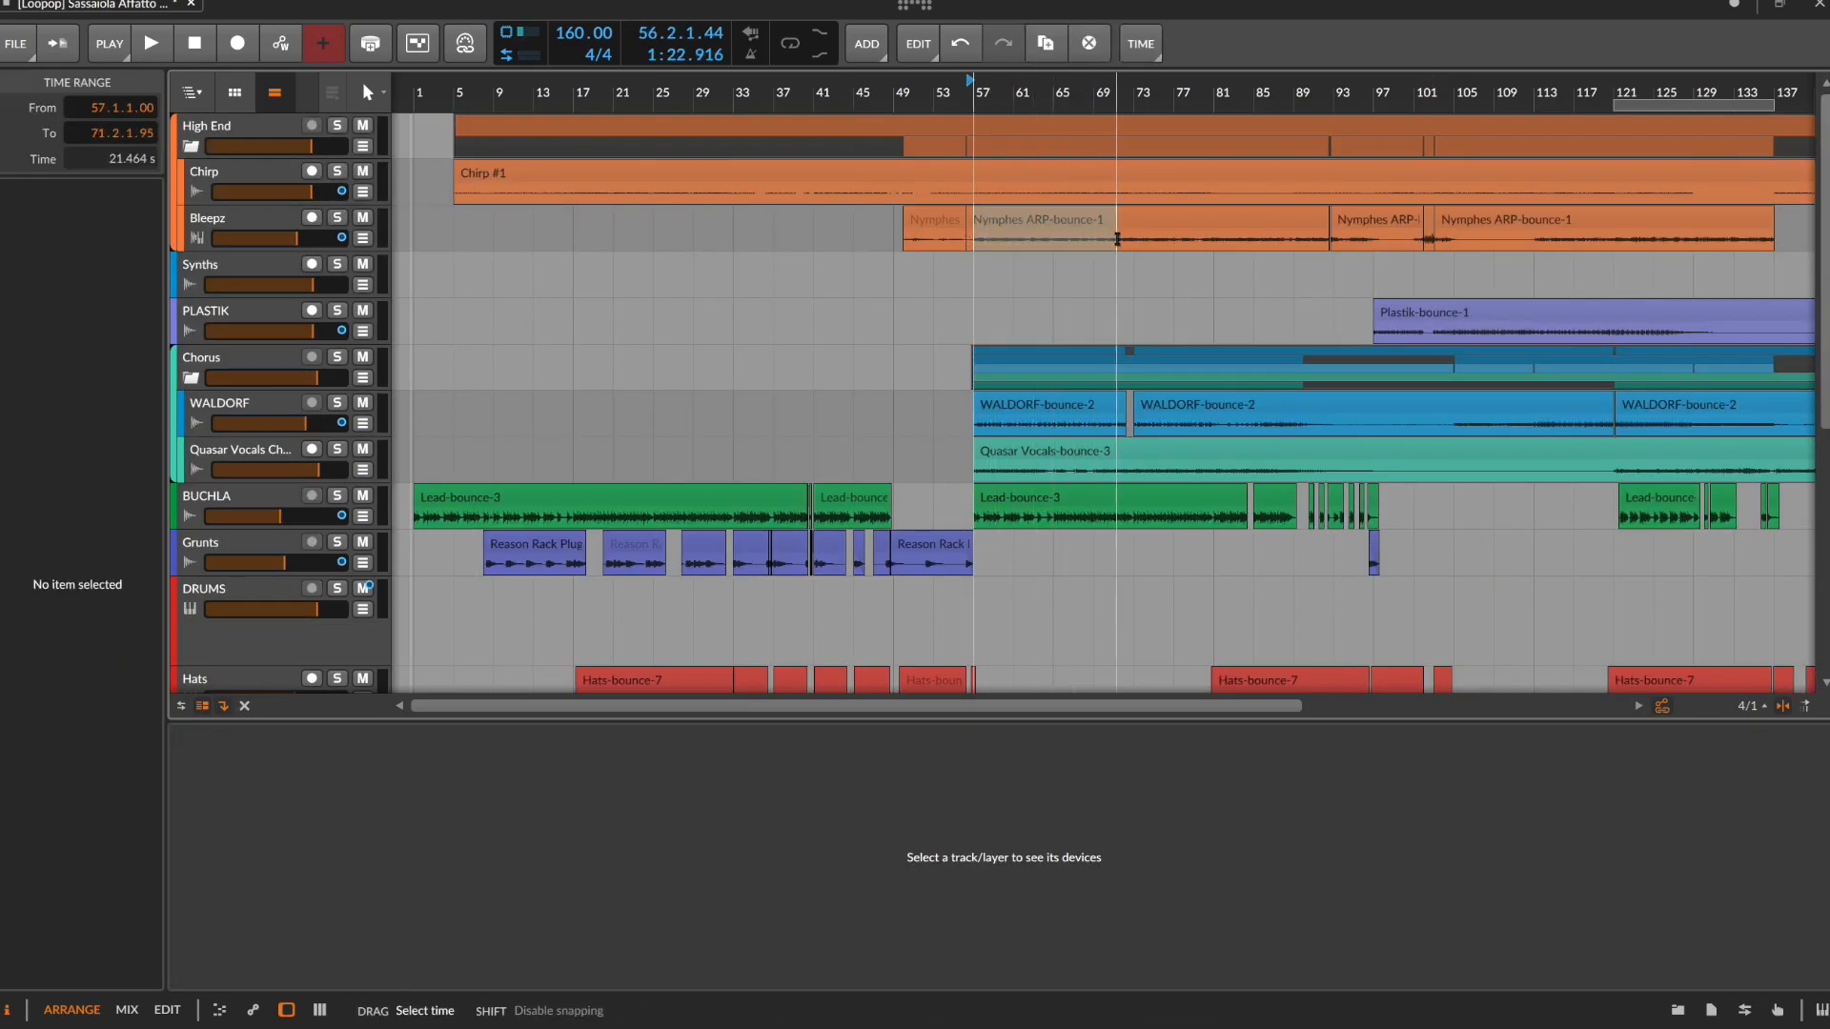
{"action": "left_click", "coordinate": [338, 222]}
{"action": "left_click", "coordinate": [263, 227]}
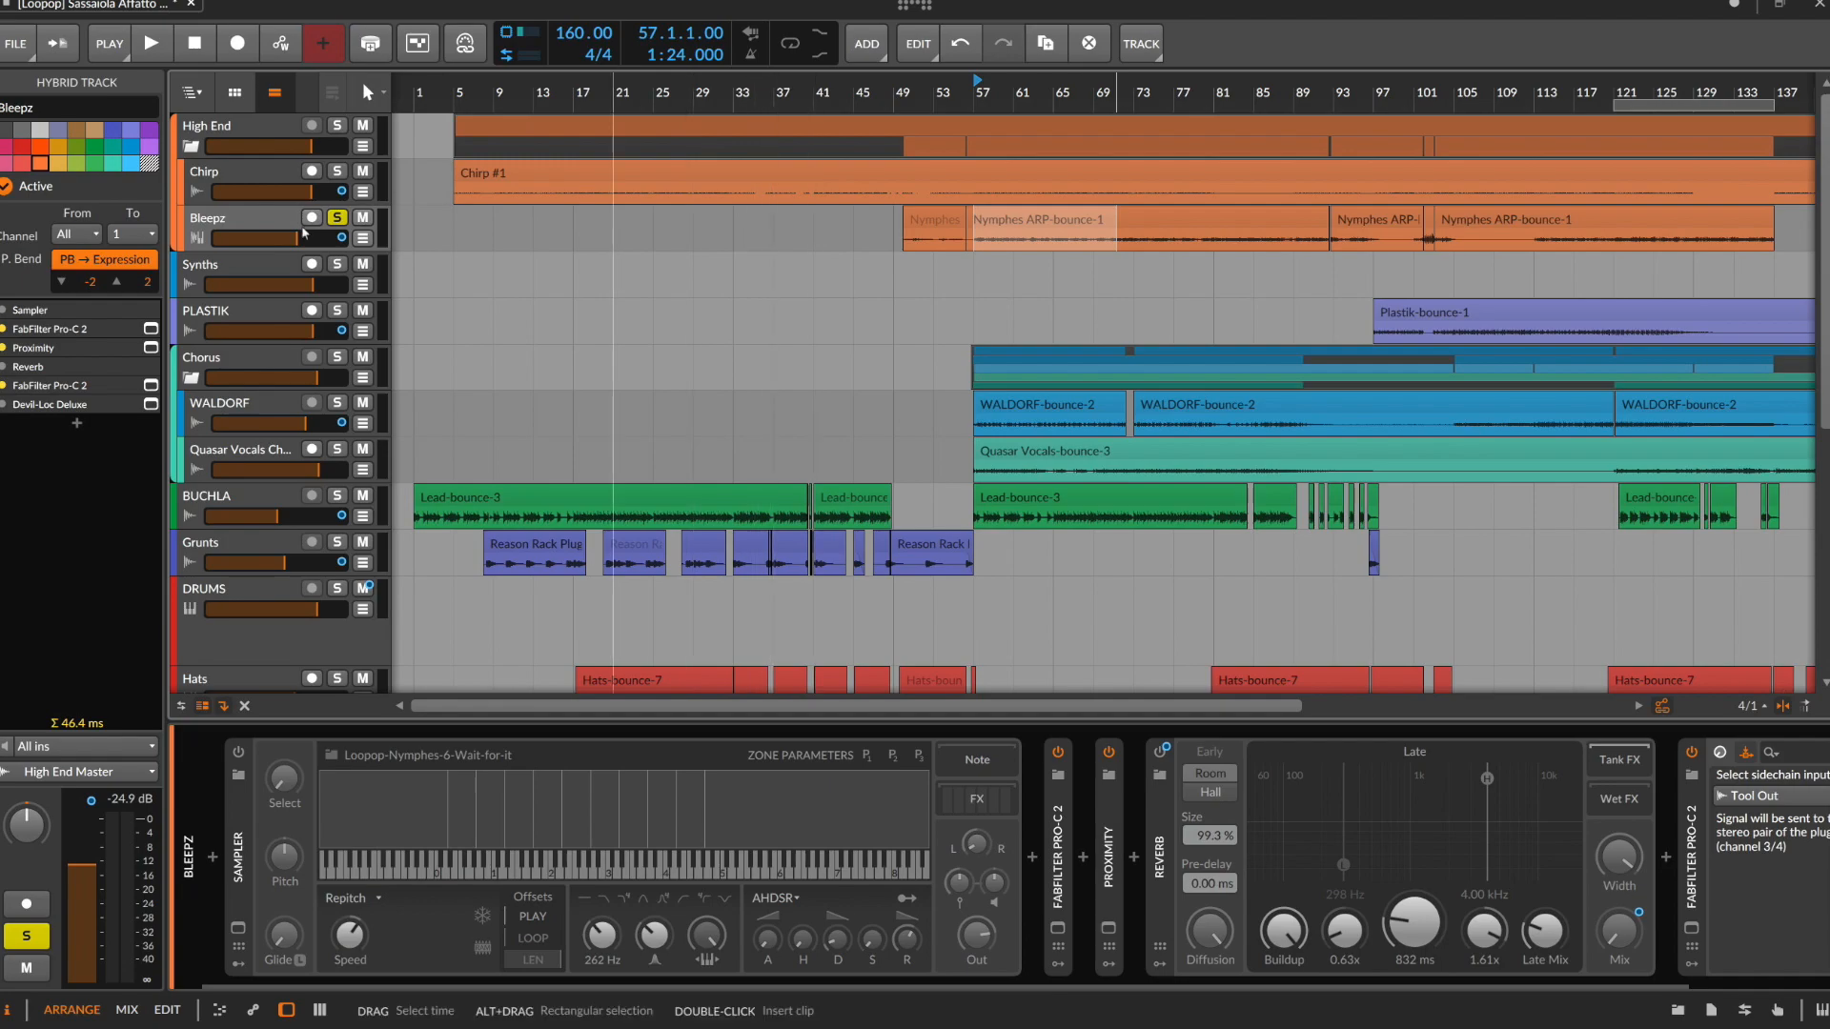
Show the clip launcher, examine the notes of the Bleepz clip in Scene 1, and return to the arranger with the track's devices
{"action": "key", "text": "l"}
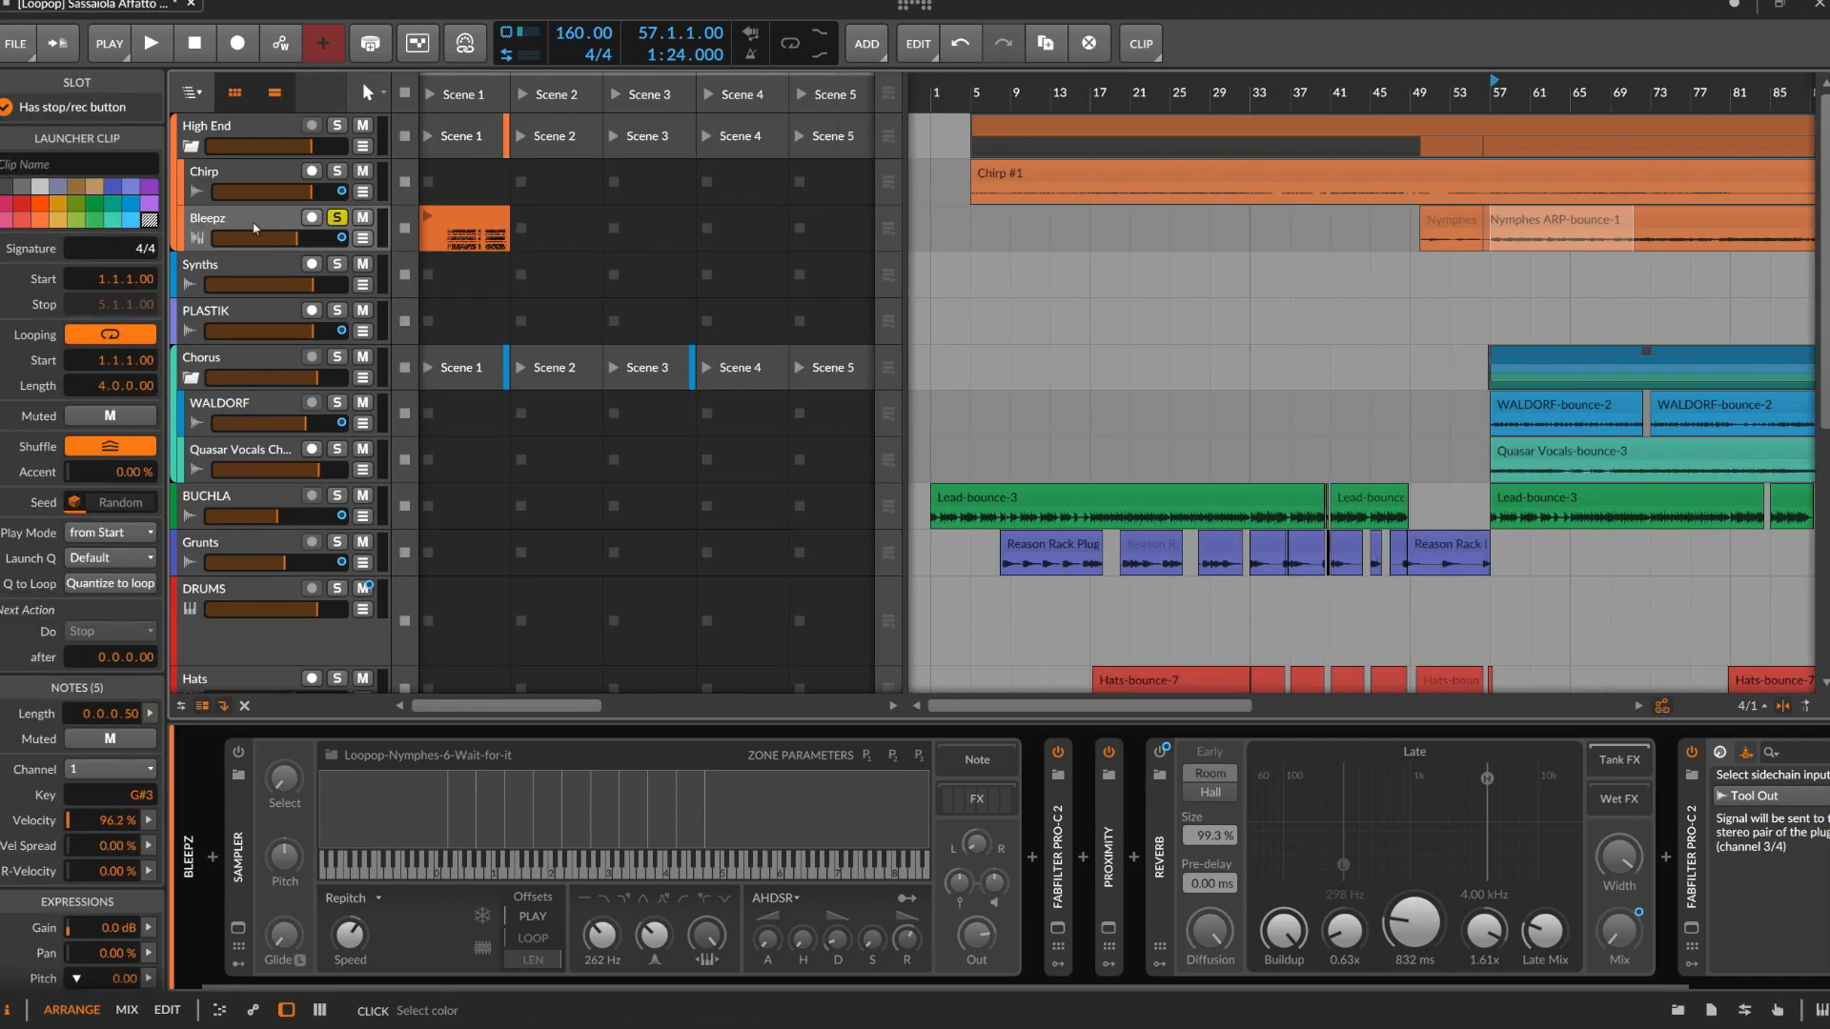
{"action": "double_click", "coordinate": [476, 214]}
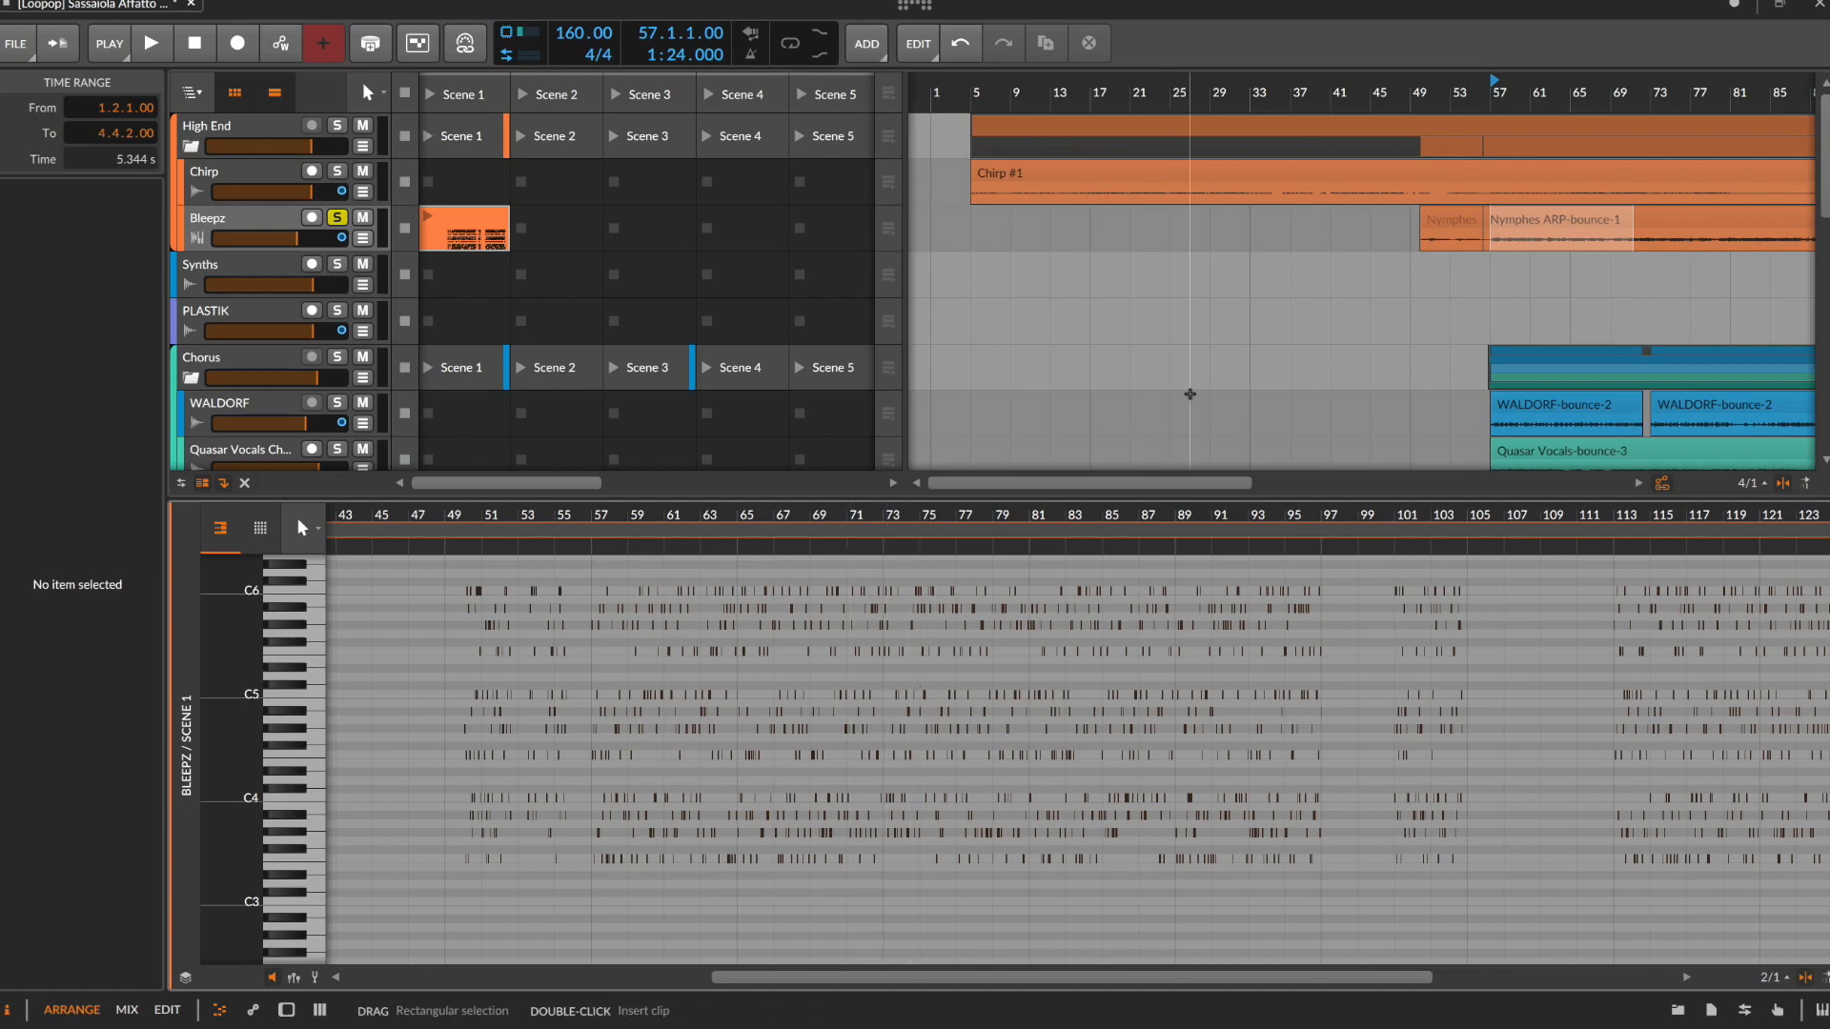
{"action": "key", "text": "l"}
{"action": "key", "text": "l"}
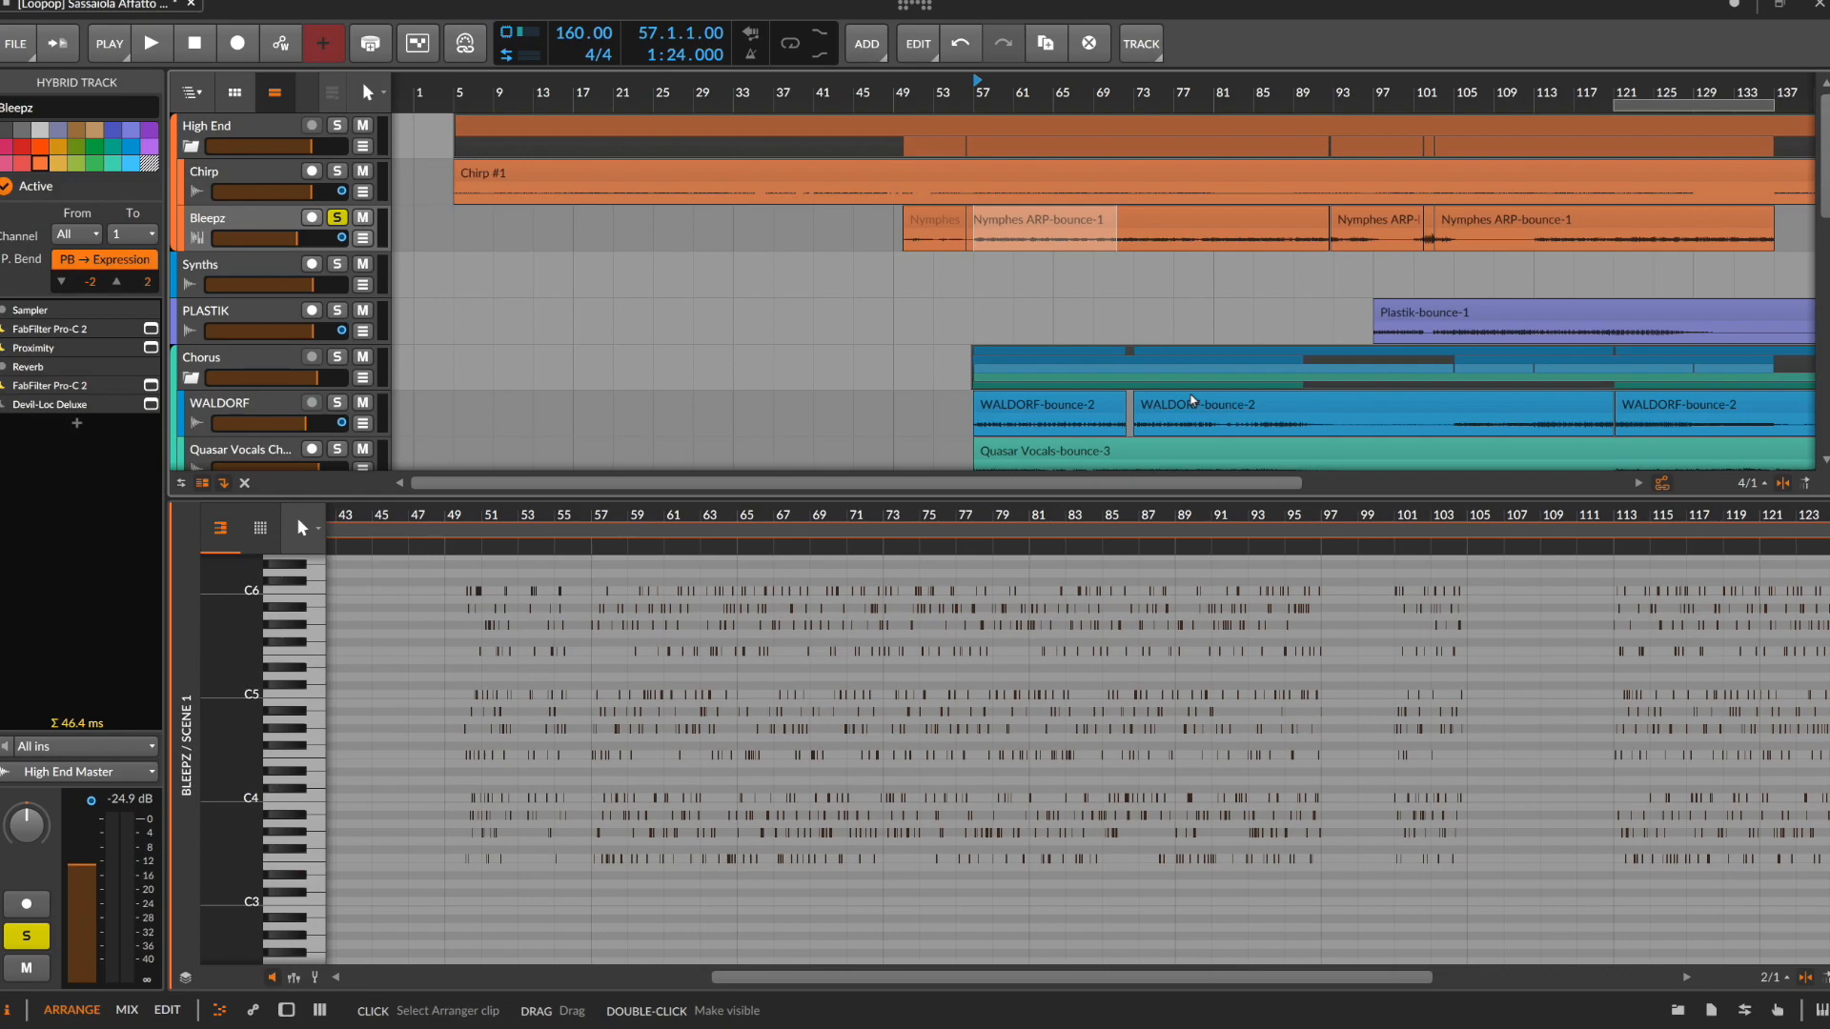
{"action": "key", "text": "d"}
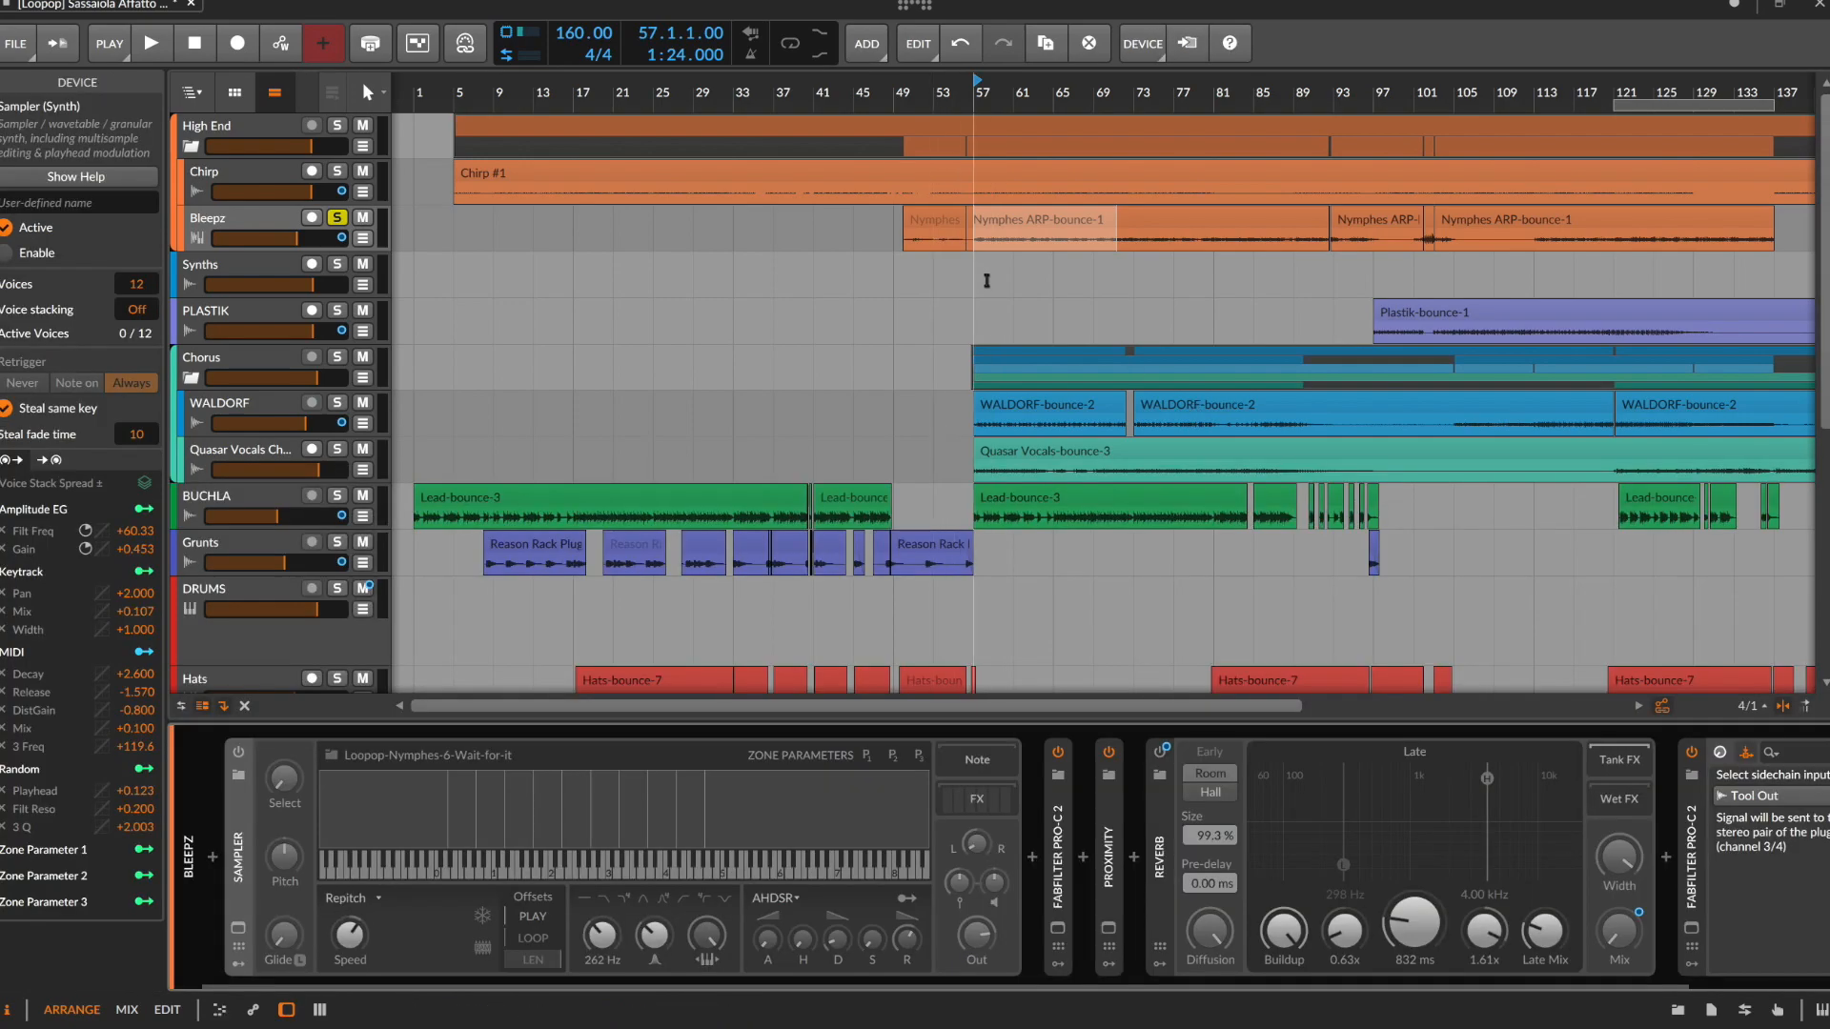
Audition the soloed Bleepz track from bar 57 and turn its solo off after playback
{"action": "key", "text": "space"}
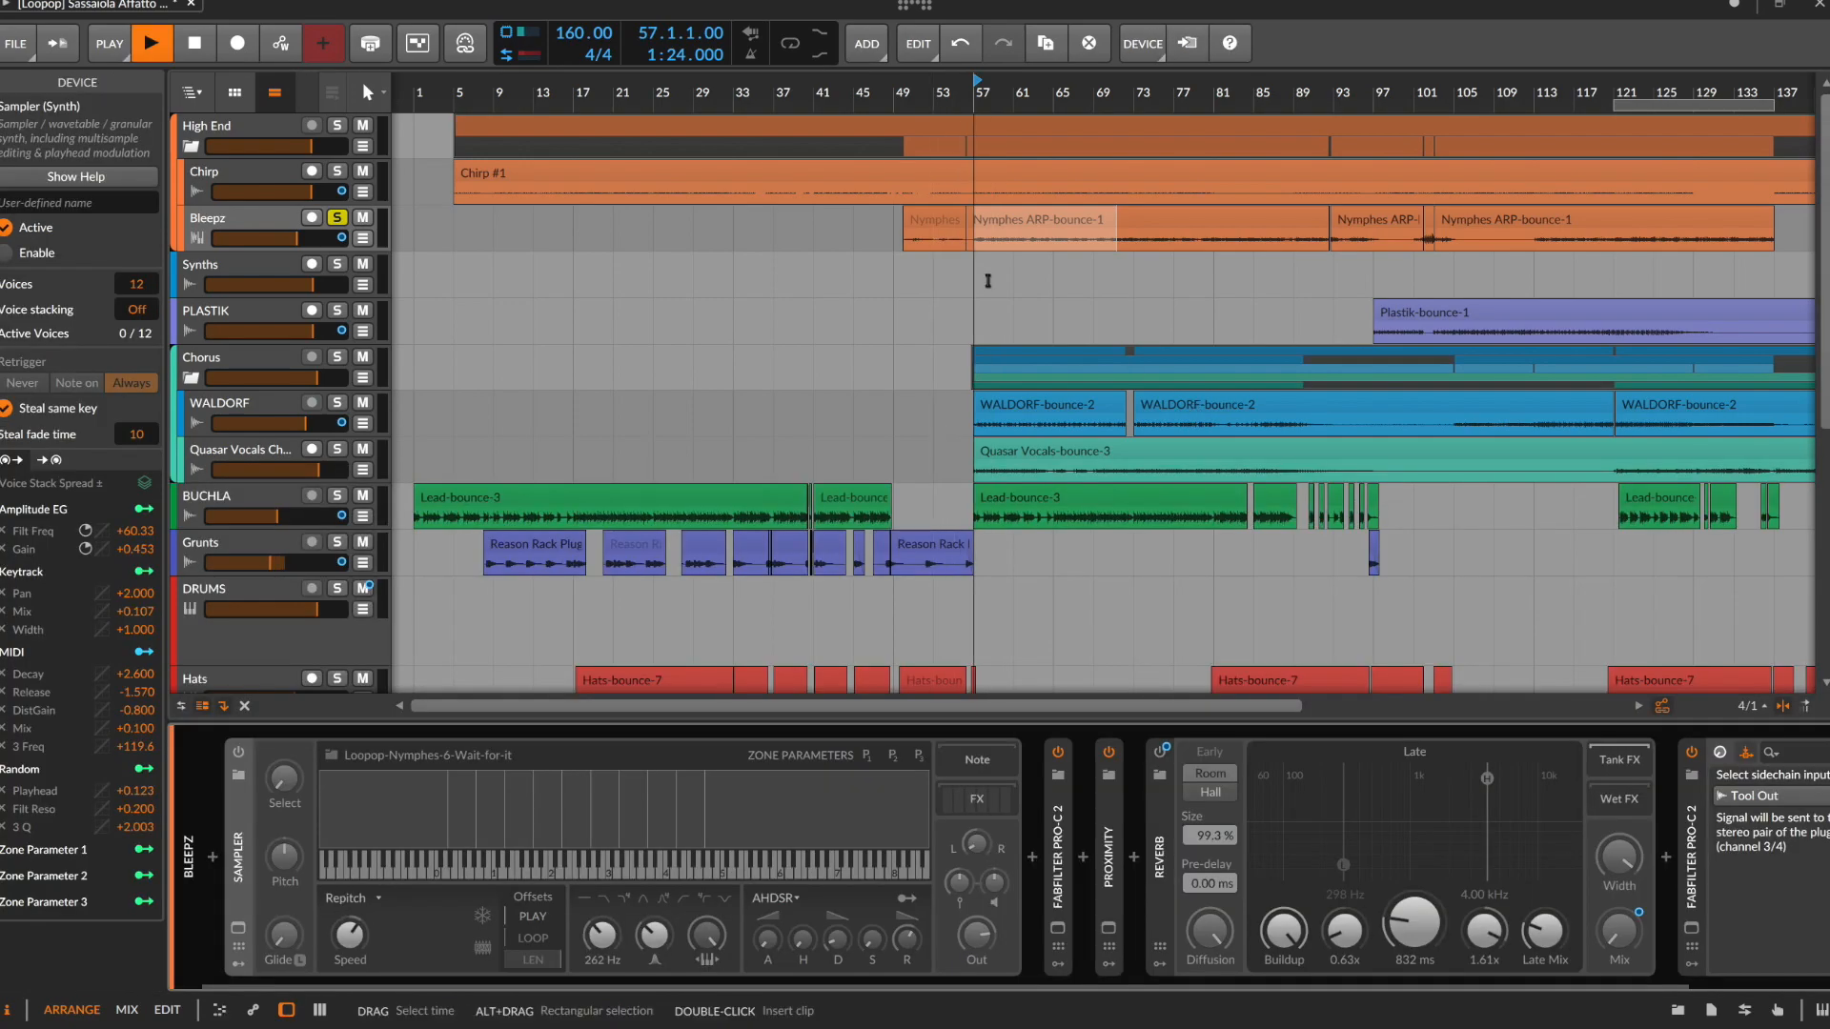
{"action": "key", "text": "space"}
{"action": "left_click", "coordinate": [338, 219]}
Solo the BUCHLA track, select its range from 1.1.1.00 to 20.4.4.76, and audition the opening
{"action": "left_click", "coordinate": [338, 496]}
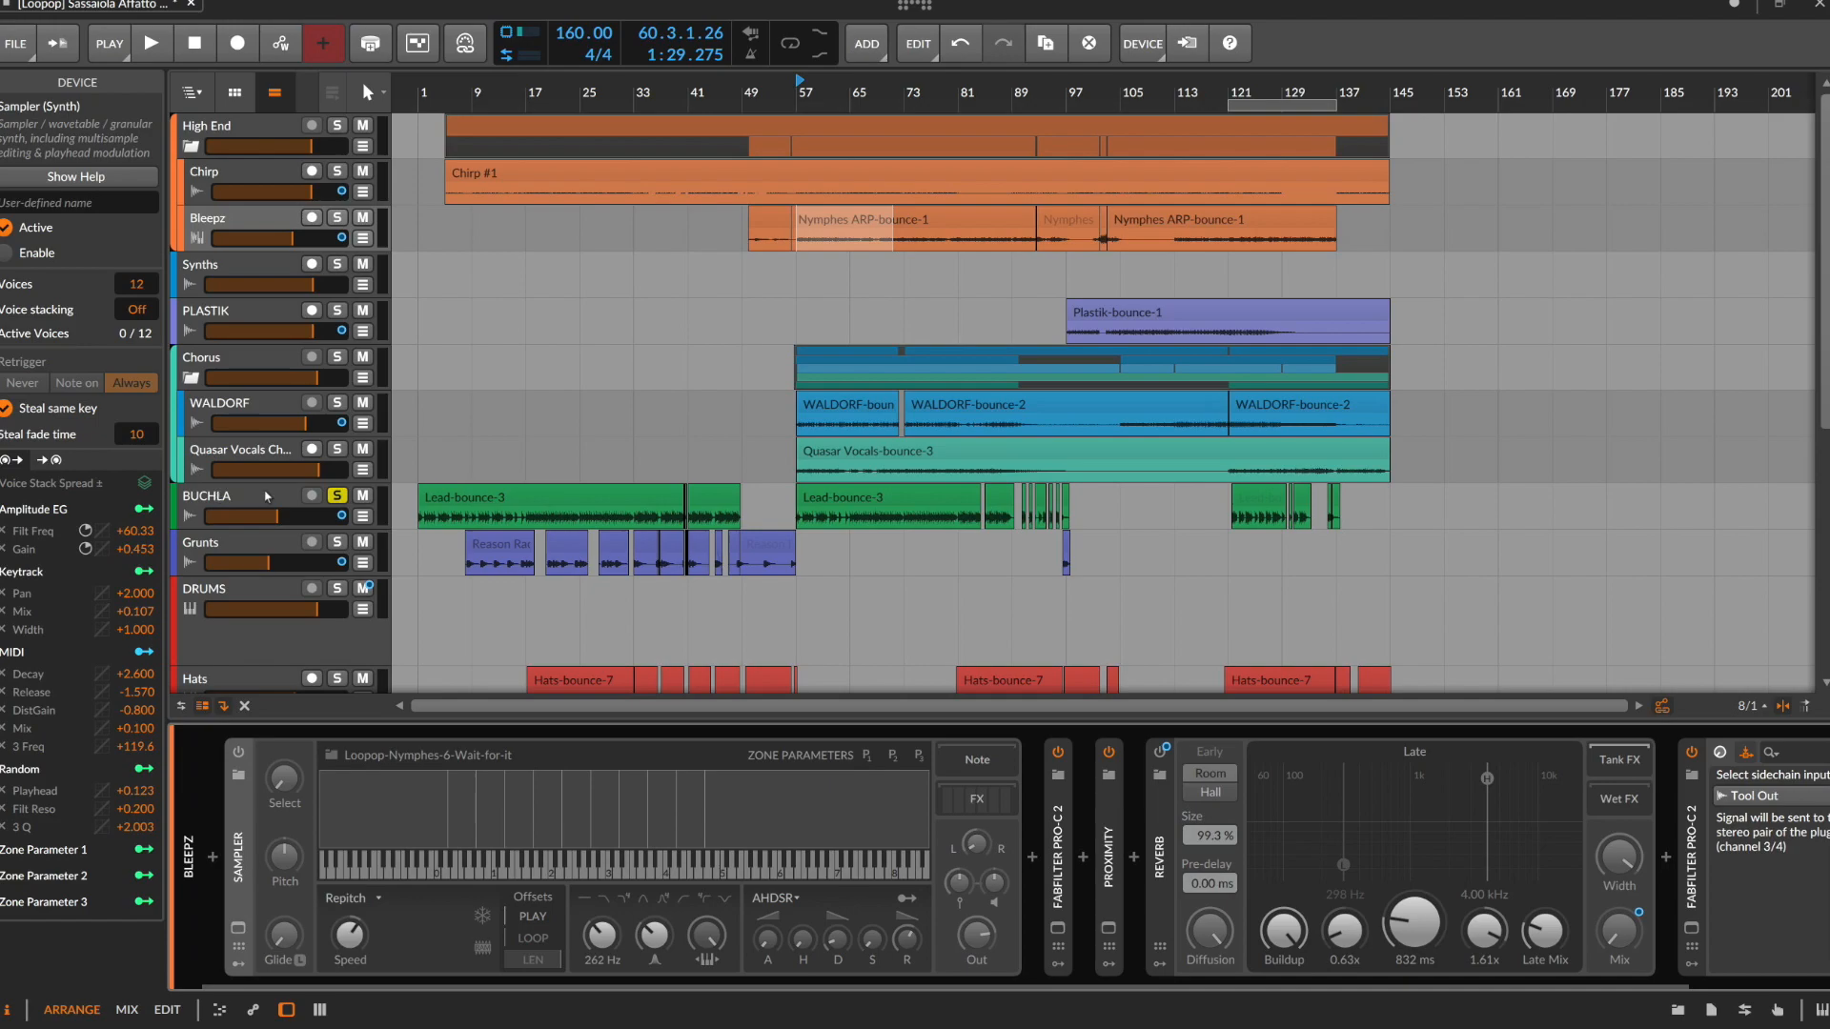
{"action": "left_click", "coordinate": [262, 497]}
{"action": "left_click_drag", "start_coordinate": [421, 519], "coordinate": [552, 520]}
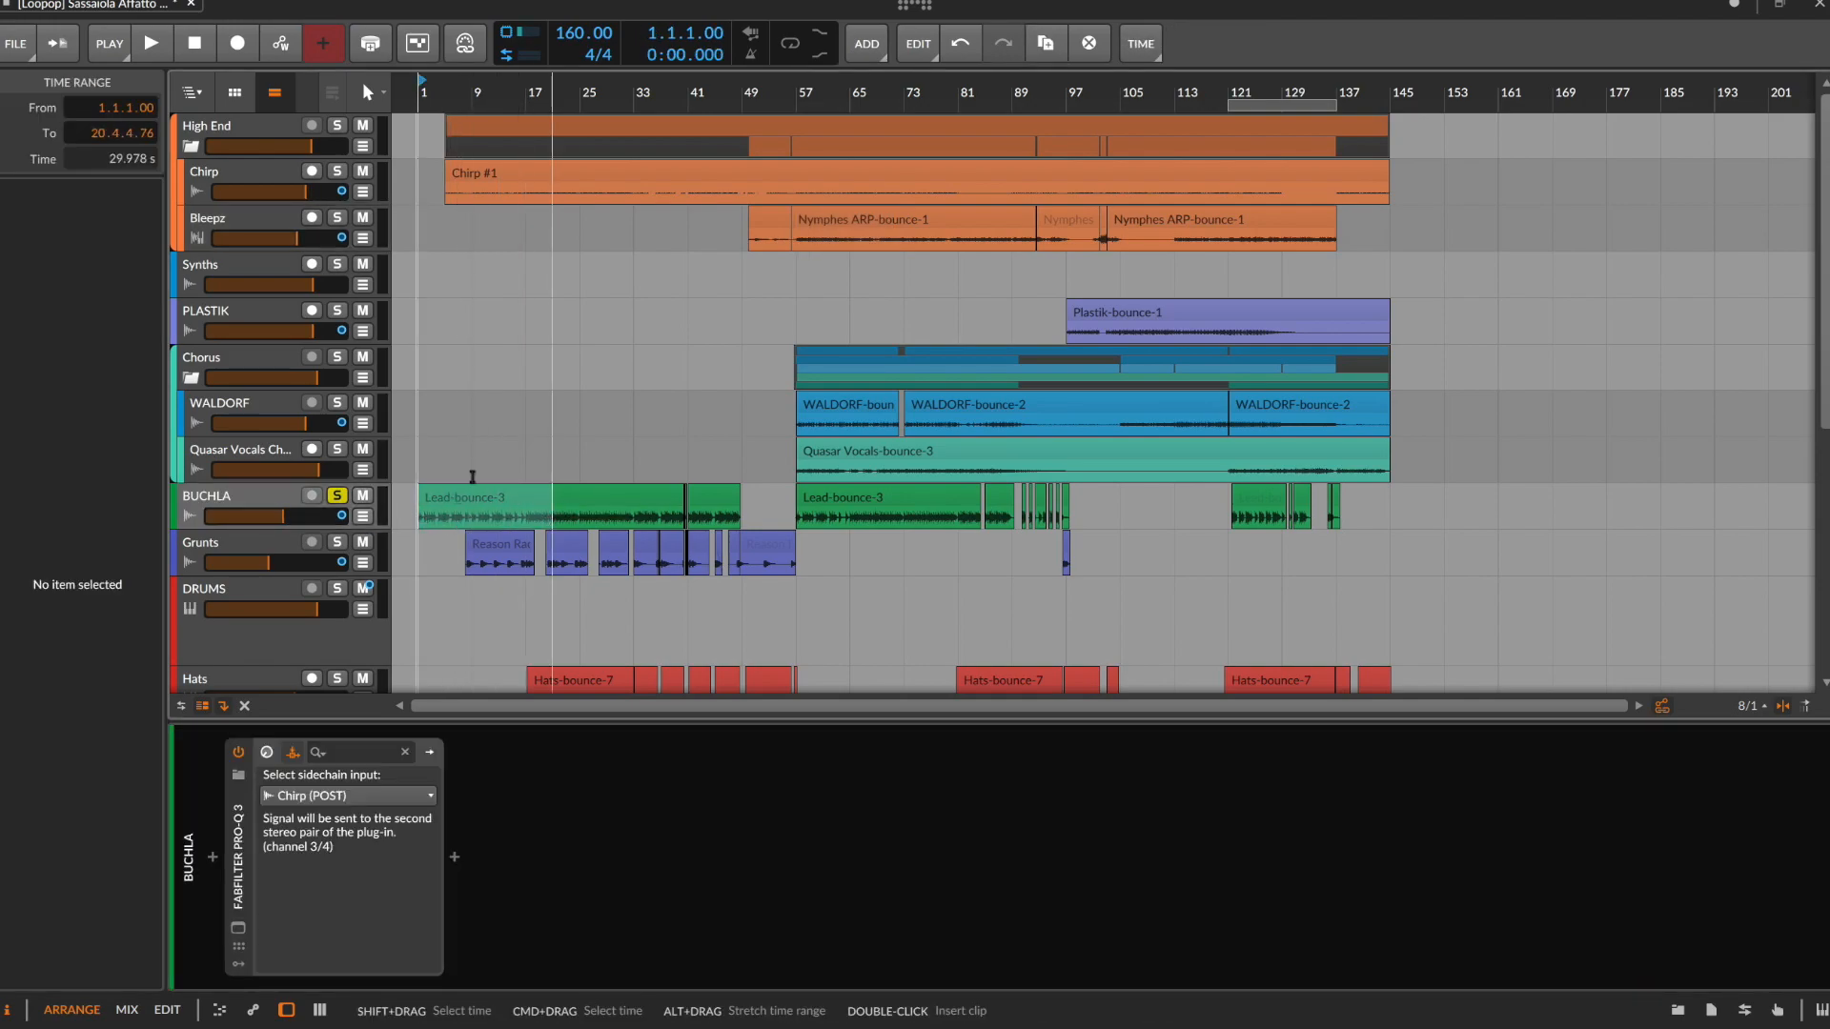
{"action": "key", "text": "space"}
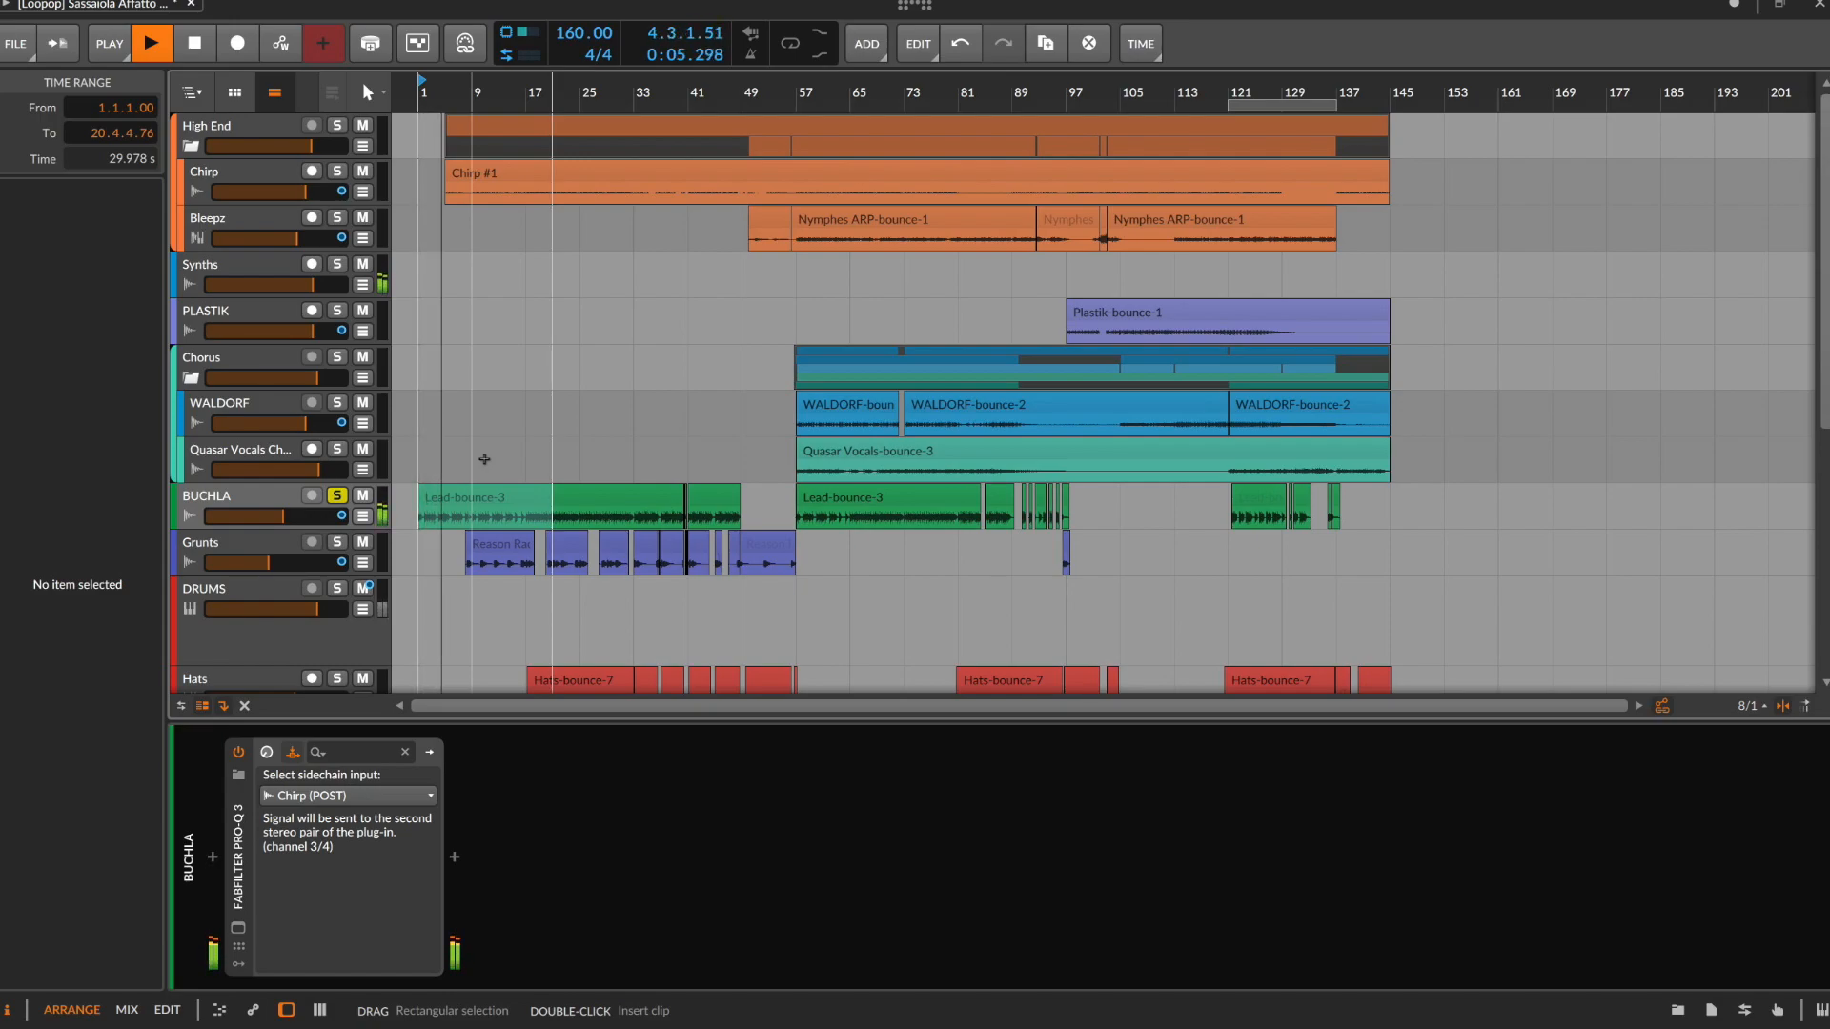
{"action": "key", "text": "space"}
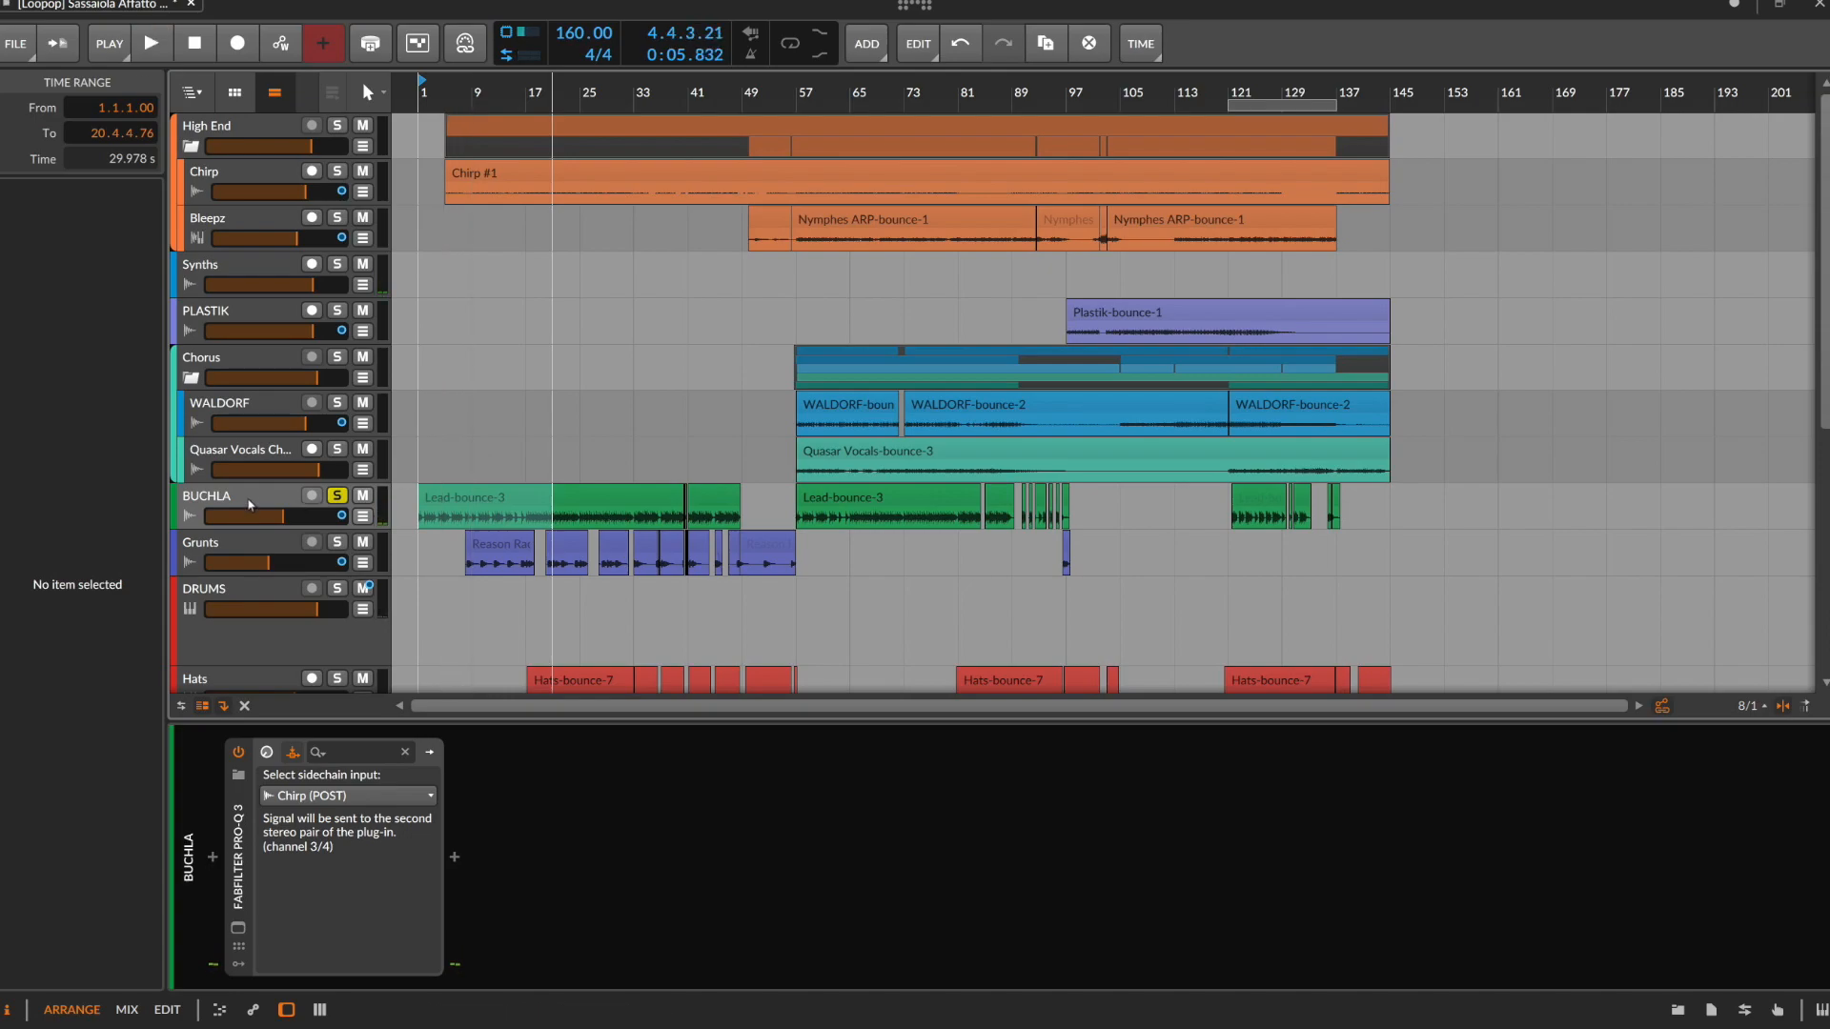
Reveal the deactivated tracks to inspect the inactive Lead track's Buchla-TipTop sampler, and hide them again with the BUCHLA solo off
{"action": "left_click", "coordinate": [252, 504]}
{"action": "key", "text": "super+shift+d"}
{"action": "scroll", "coordinate": [257, 506], "scroll_direction": "down", "scroll_amount": 6}
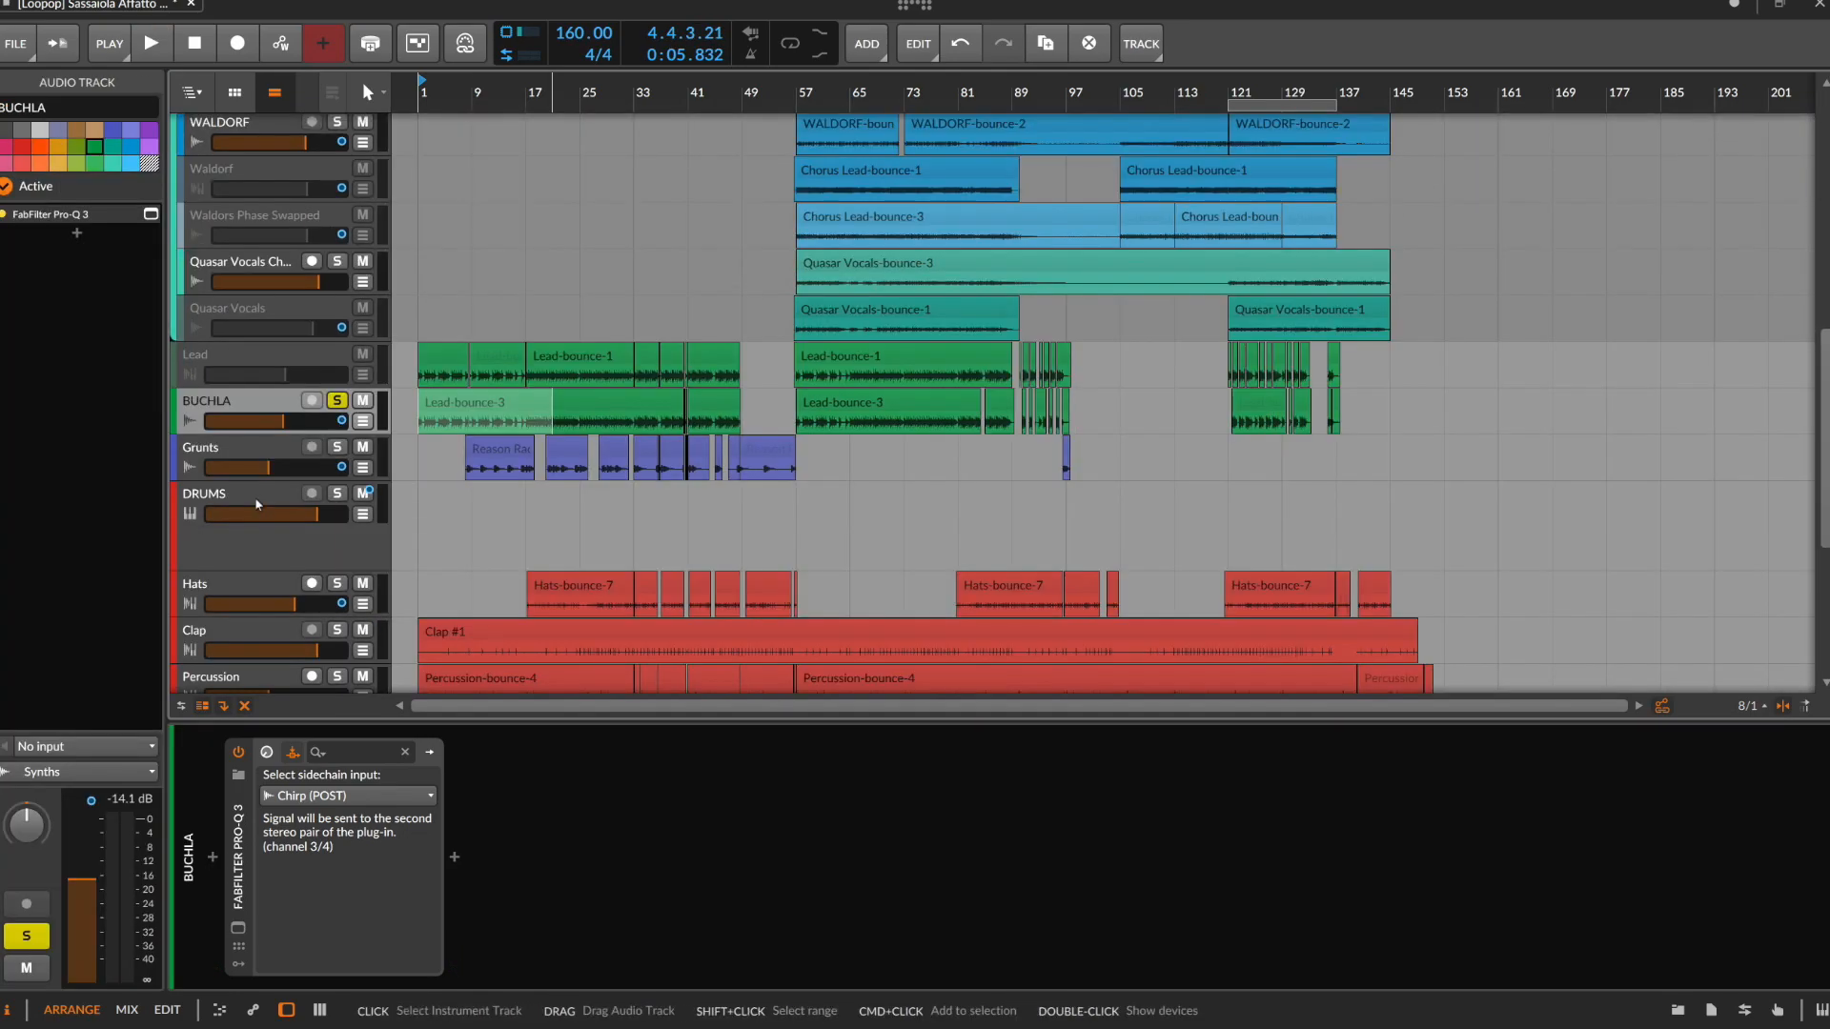
{"action": "left_click", "coordinate": [257, 363]}
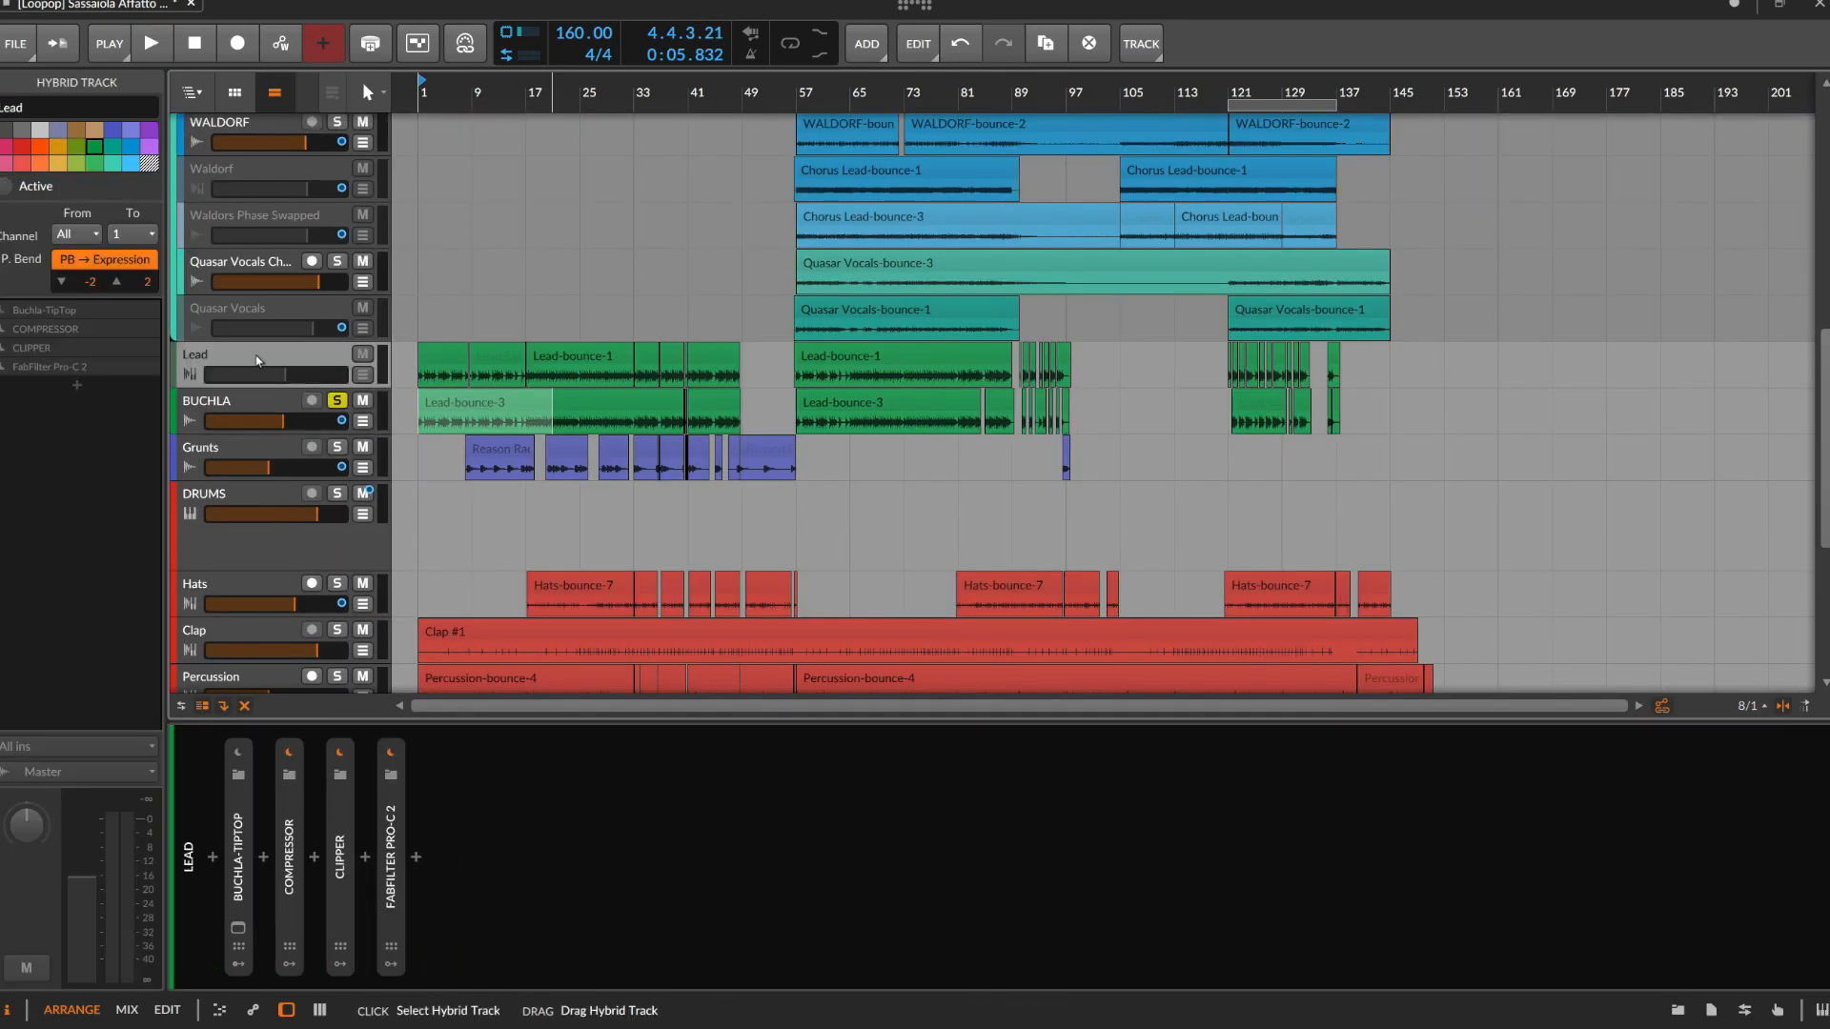
{"action": "double_click", "coordinate": [246, 806]}
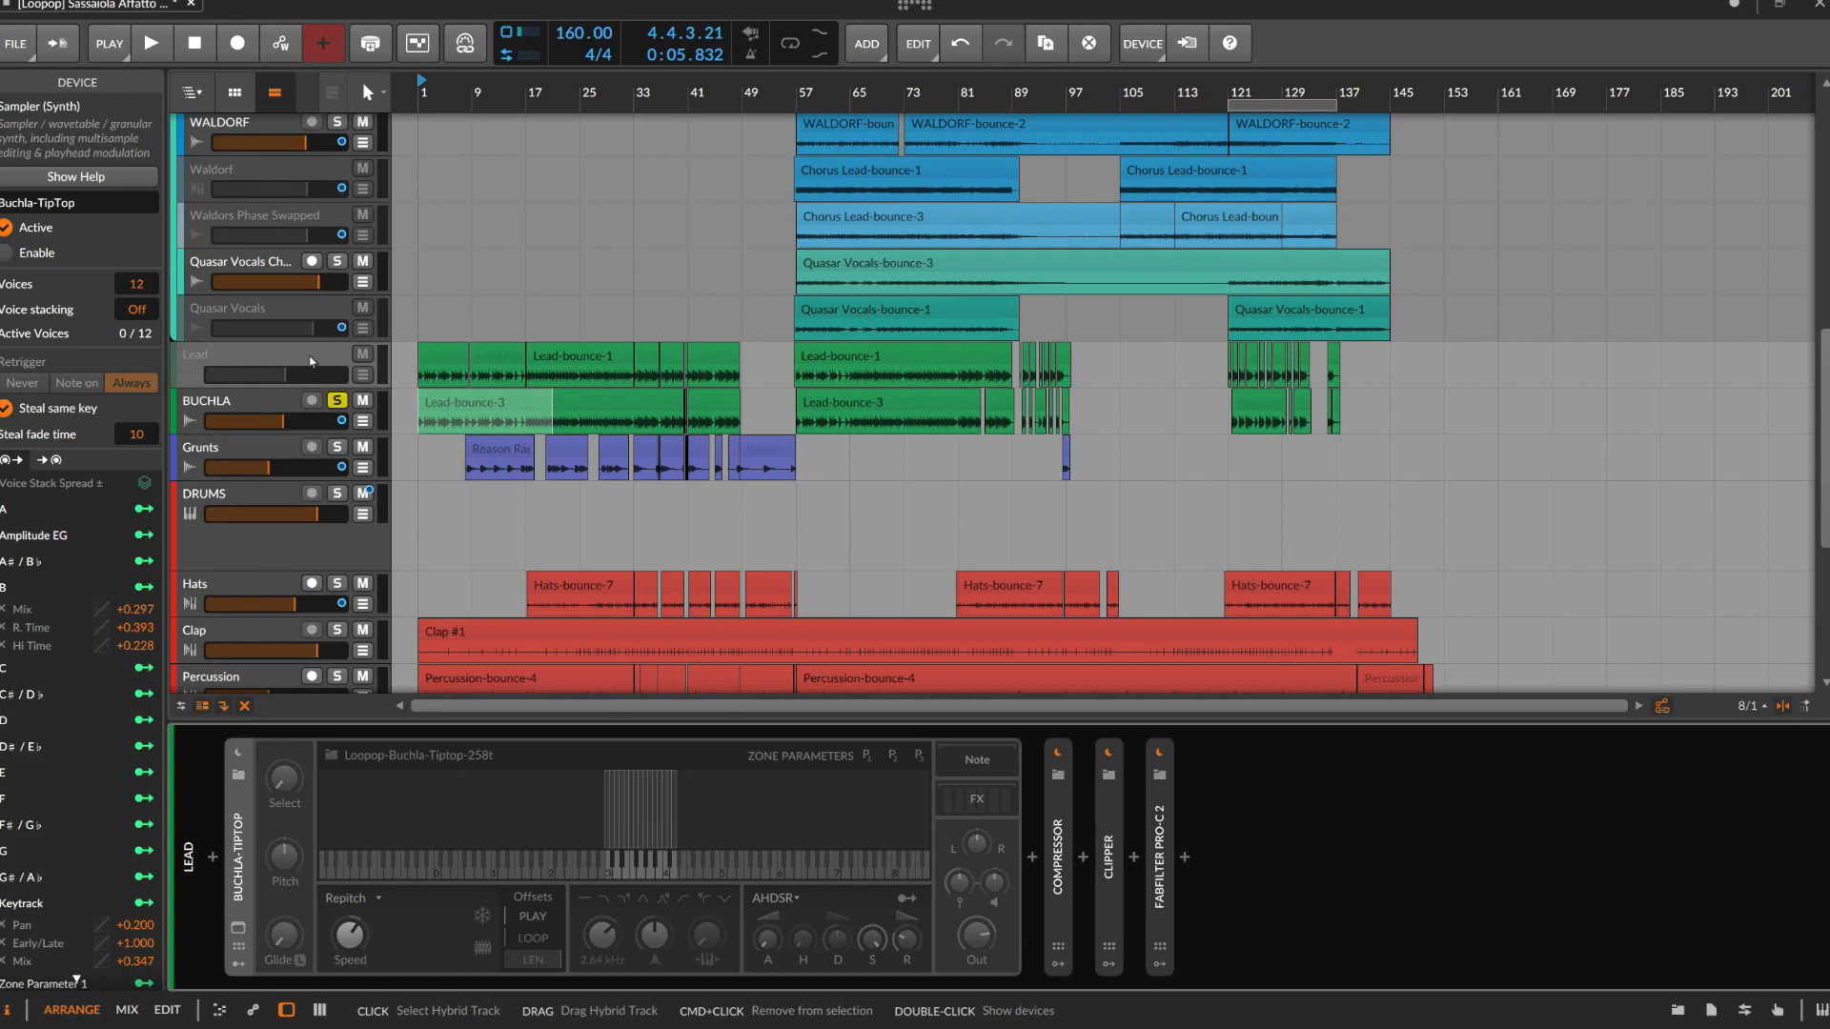
{"action": "scroll", "coordinate": [311, 360], "scroll_direction": "up", "scroll_amount": 3}
{"action": "left_click", "coordinate": [522, 388]}
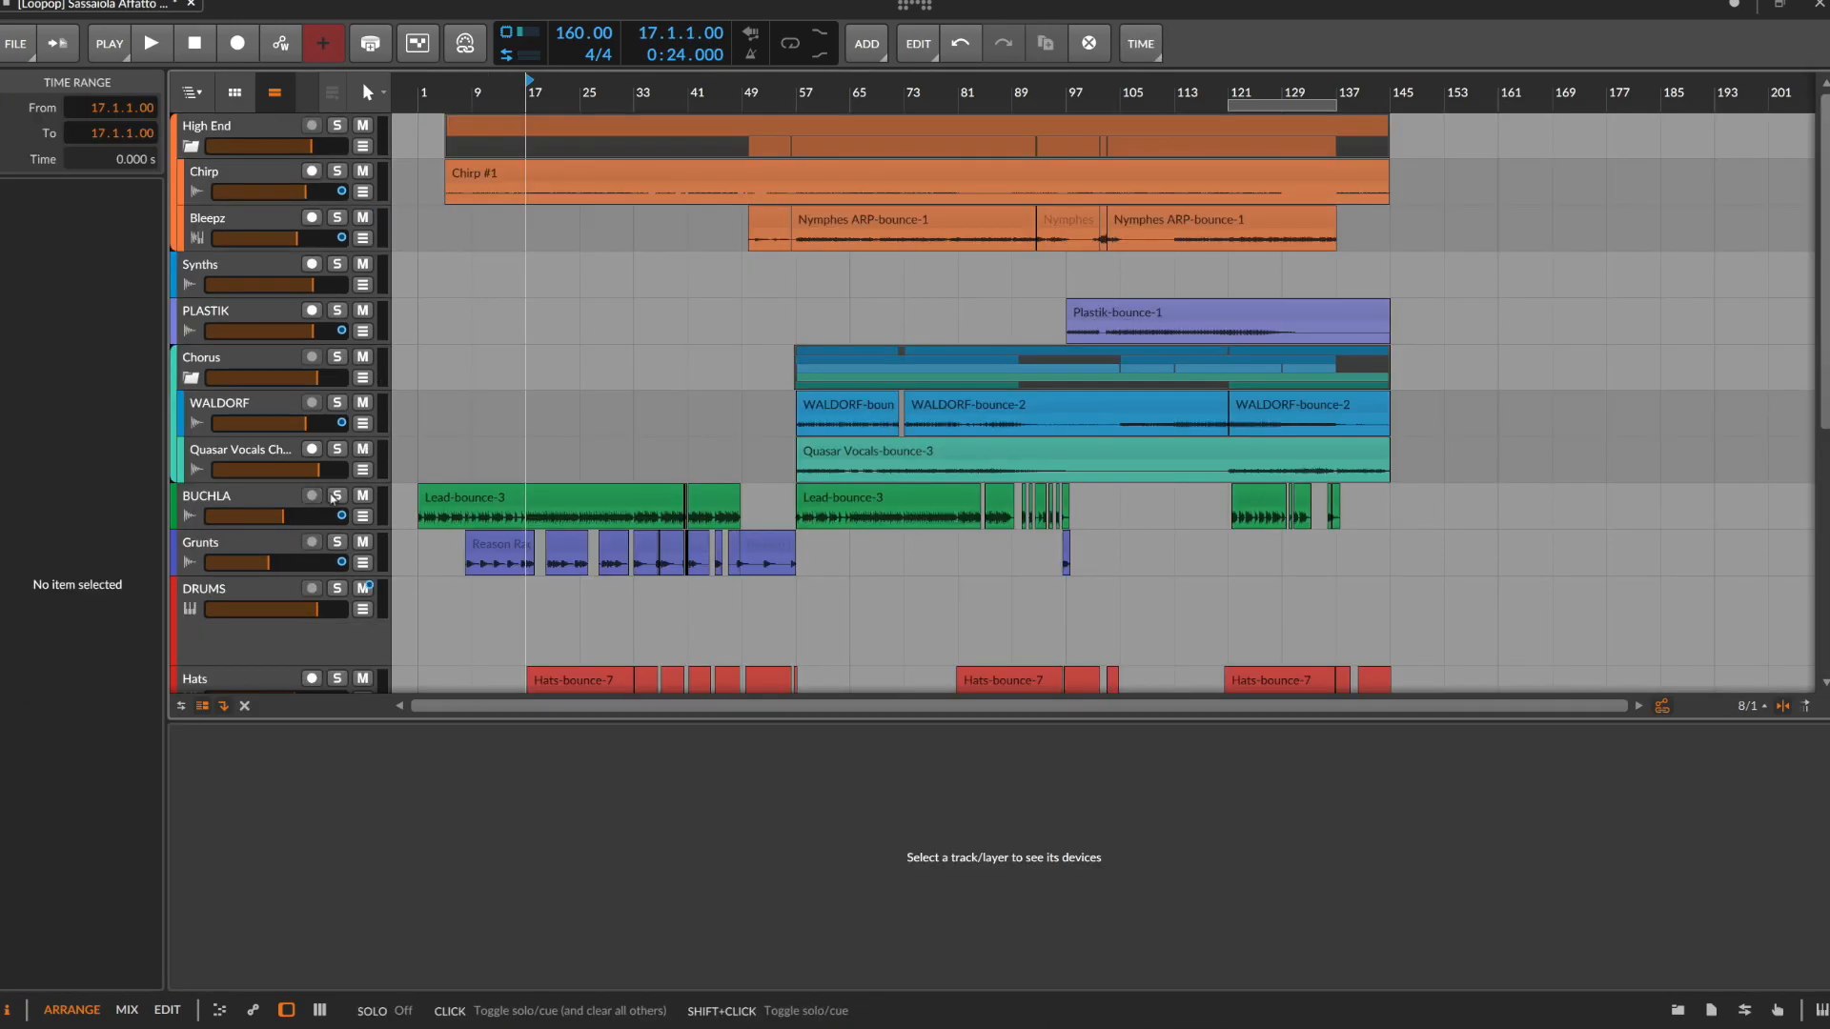
Solo the active Quasar Vocals track in the Chorus group, select 57.1.1.00 to 68.2.3.22, and audition it from bar 57
{"action": "left_click", "coordinate": [336, 357]}
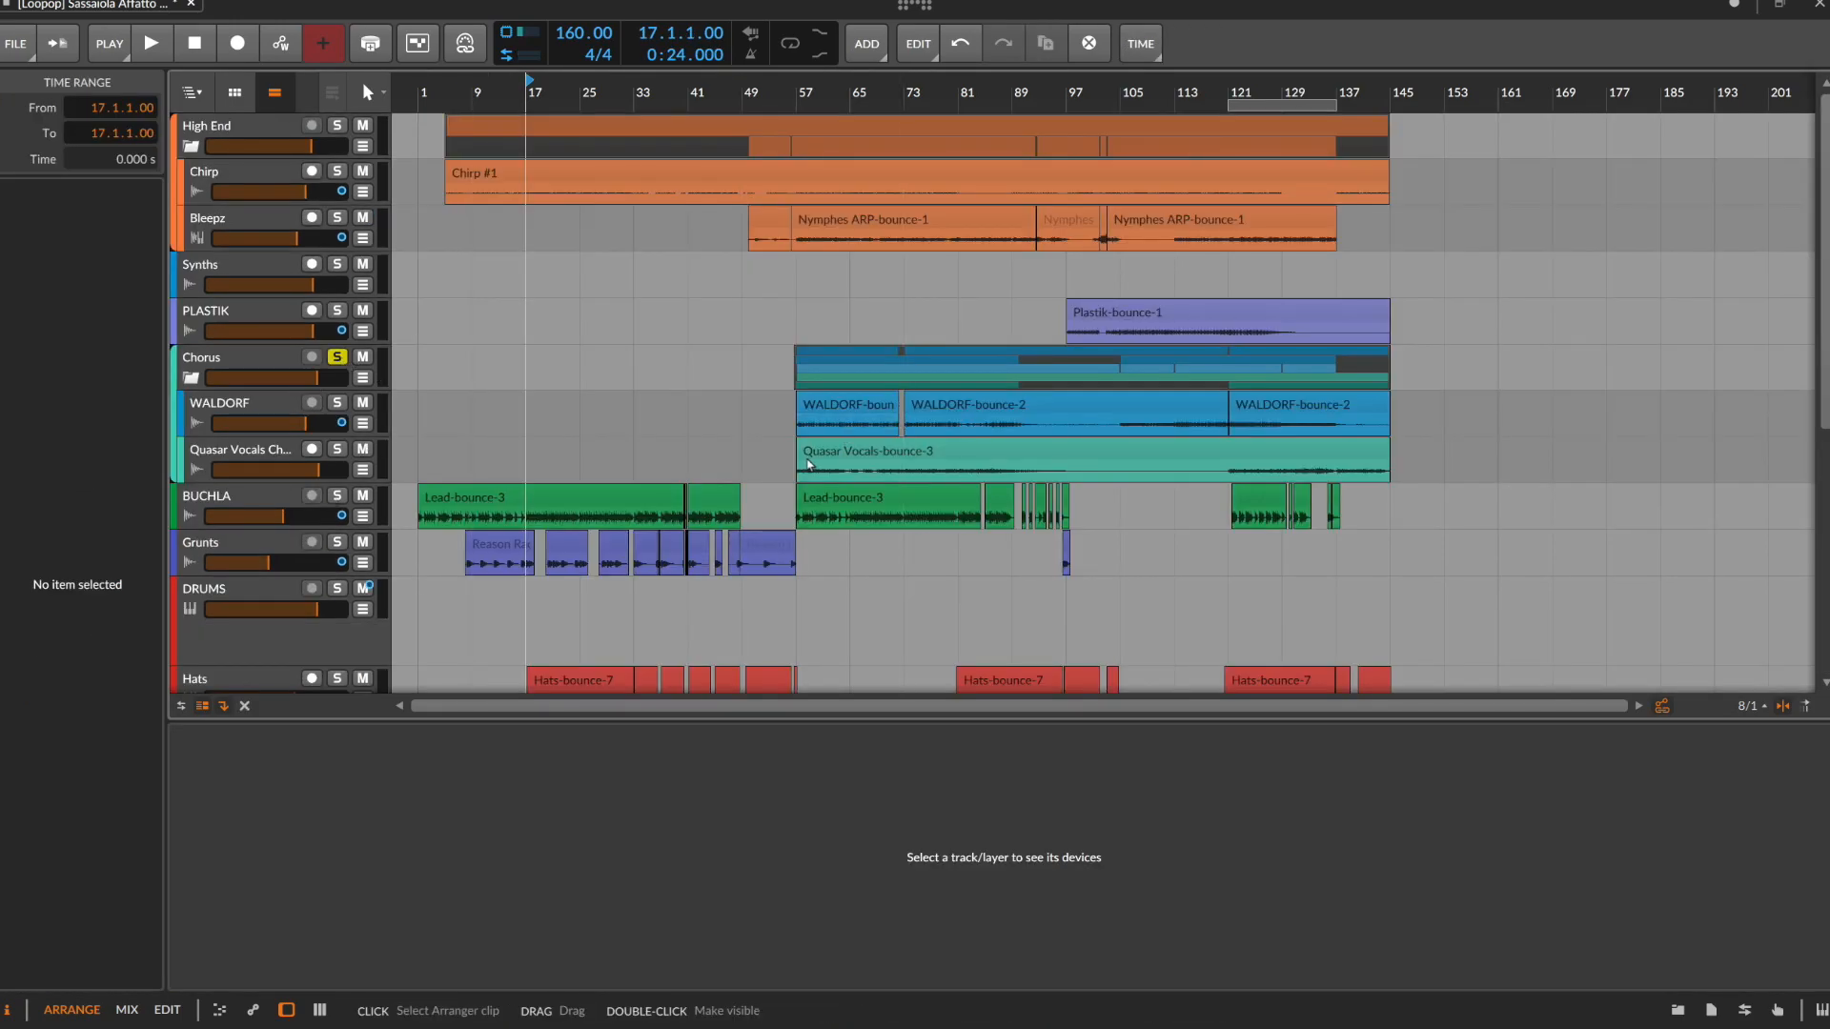
{"action": "left_click", "coordinate": [336, 451]}
{"action": "left_click_drag", "start_coordinate": [797, 465], "coordinate": [873, 467]}
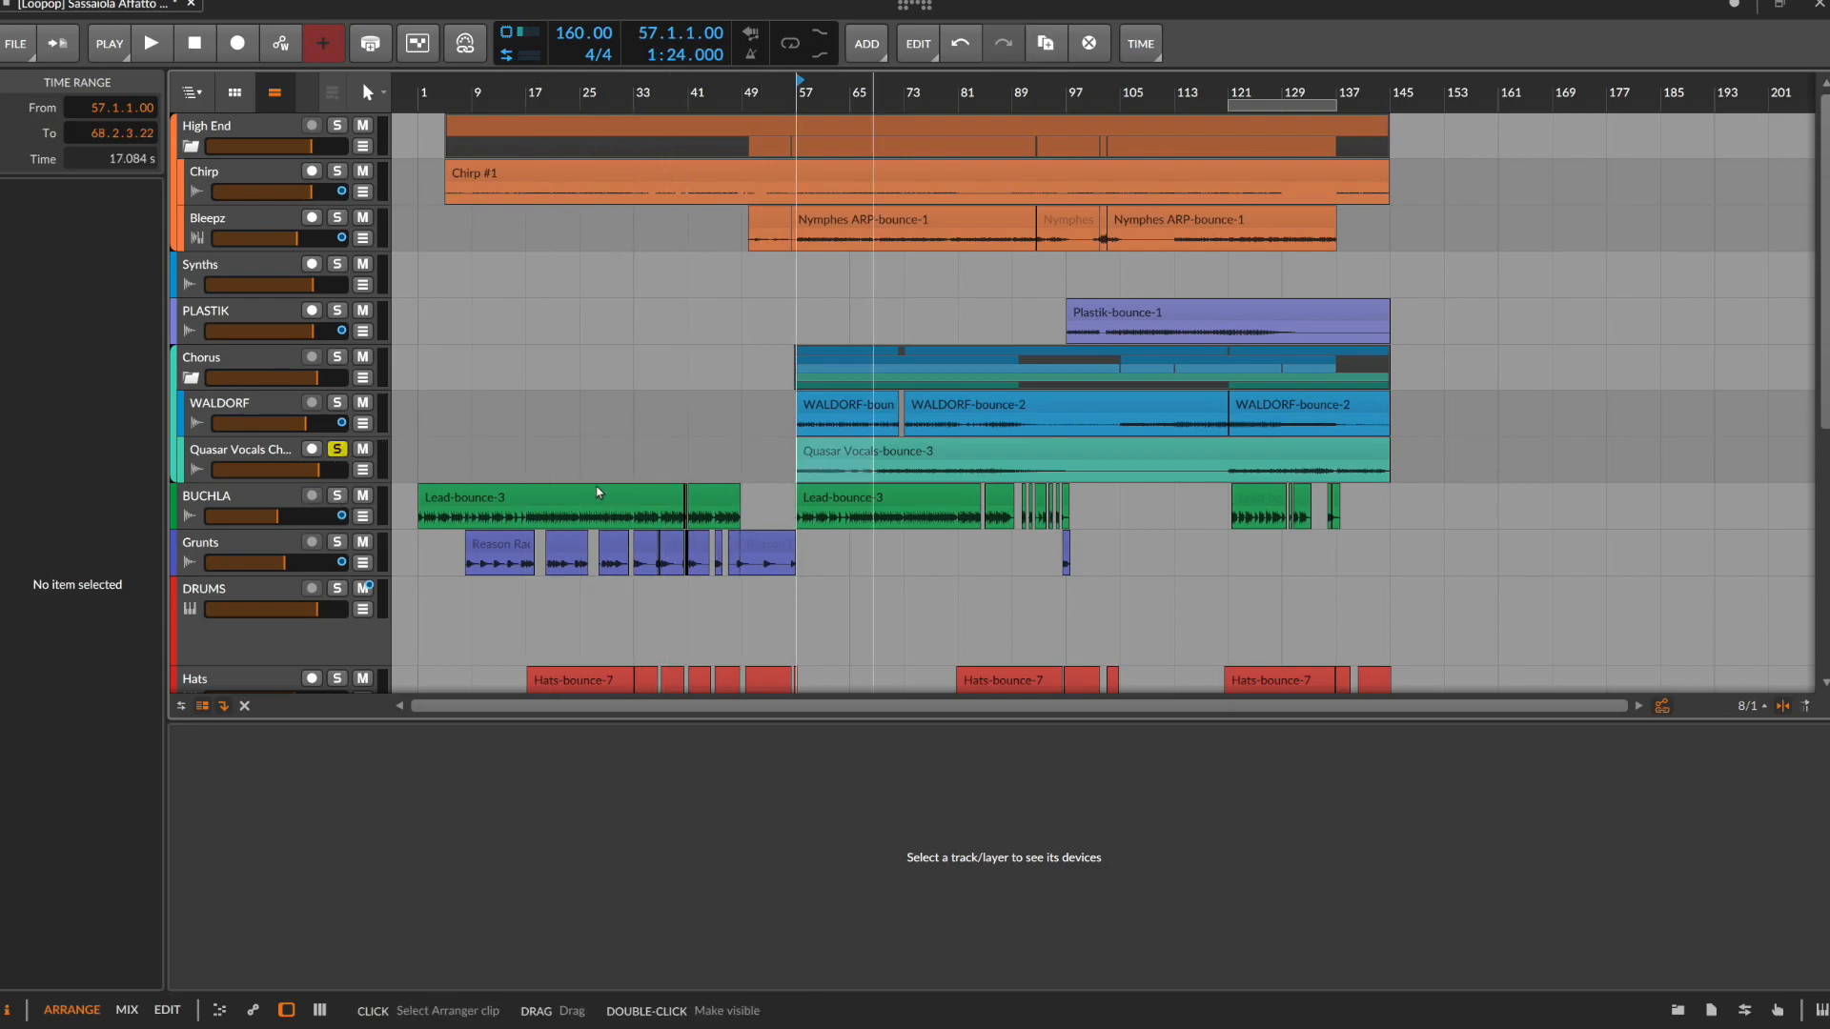
{"action": "key", "text": "space"}
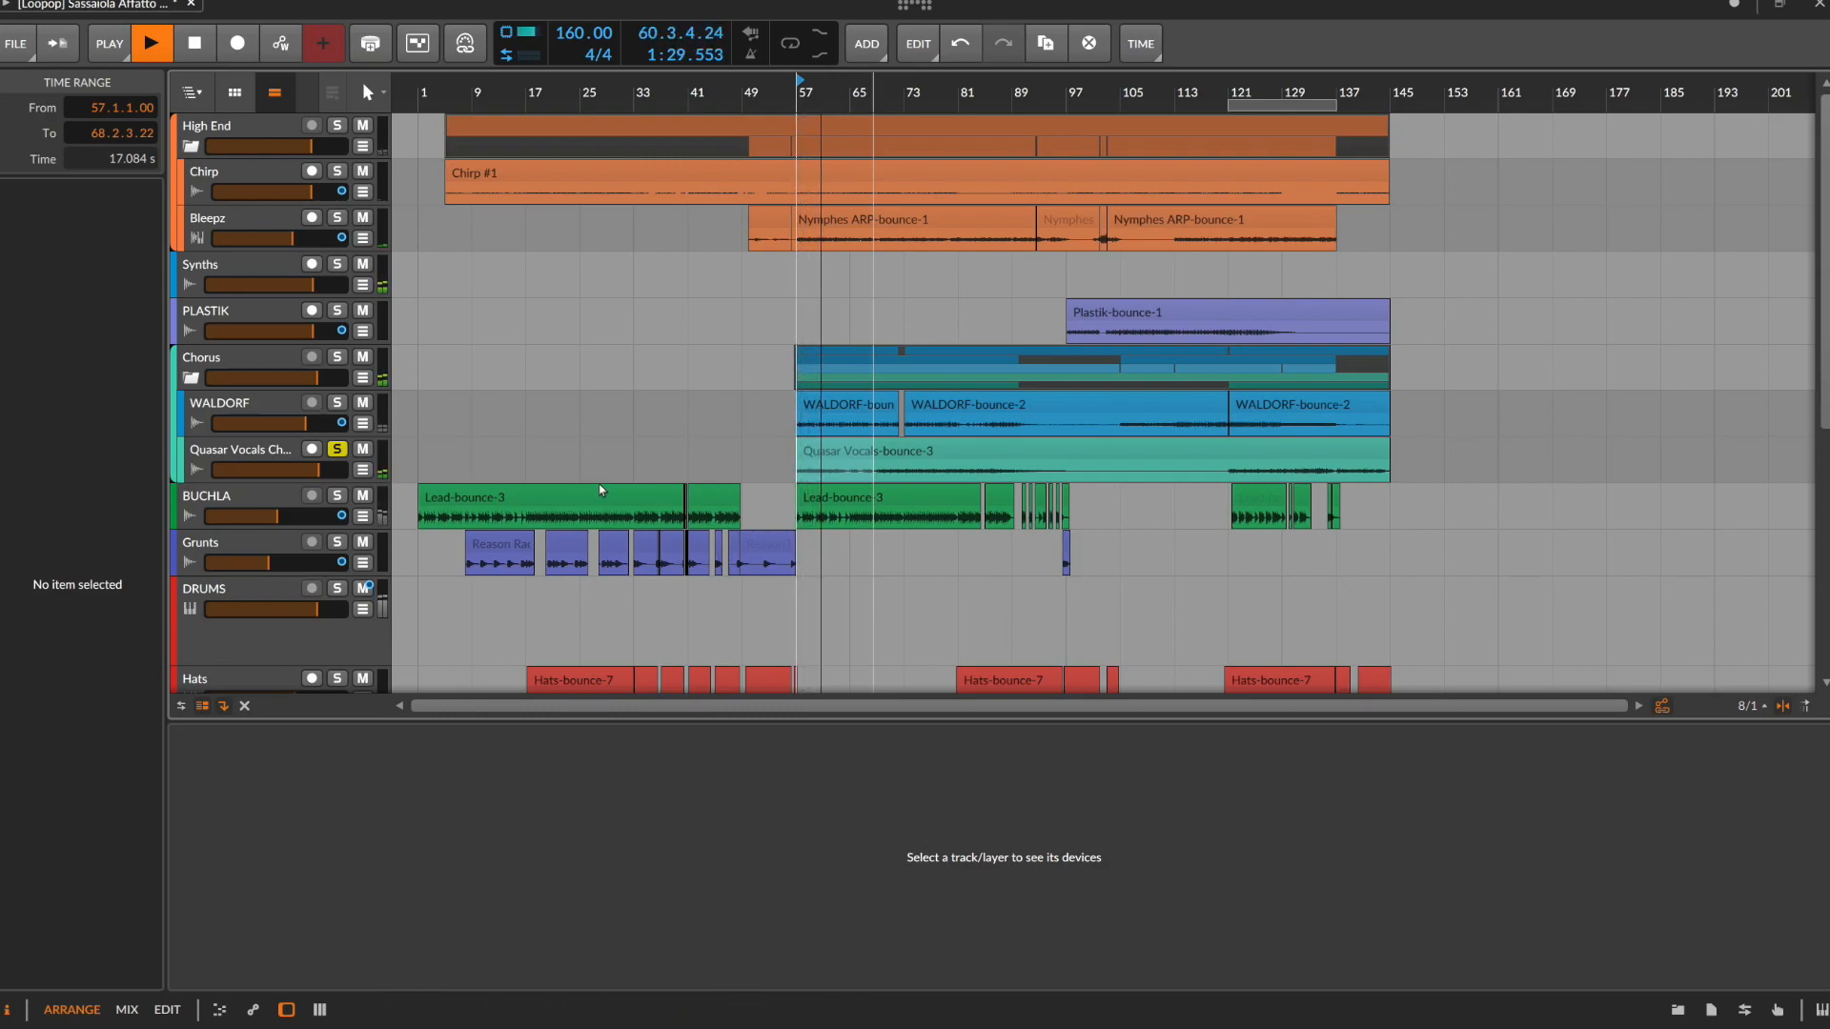
{"action": "key", "text": "space"}
Audition the Grunts track in solo over the range 16.1.4.27 to 19.1.1.00, and turn its solo off
{"action": "scroll", "coordinate": [588, 562], "scroll_direction": "up", "scroll_amount": 1}
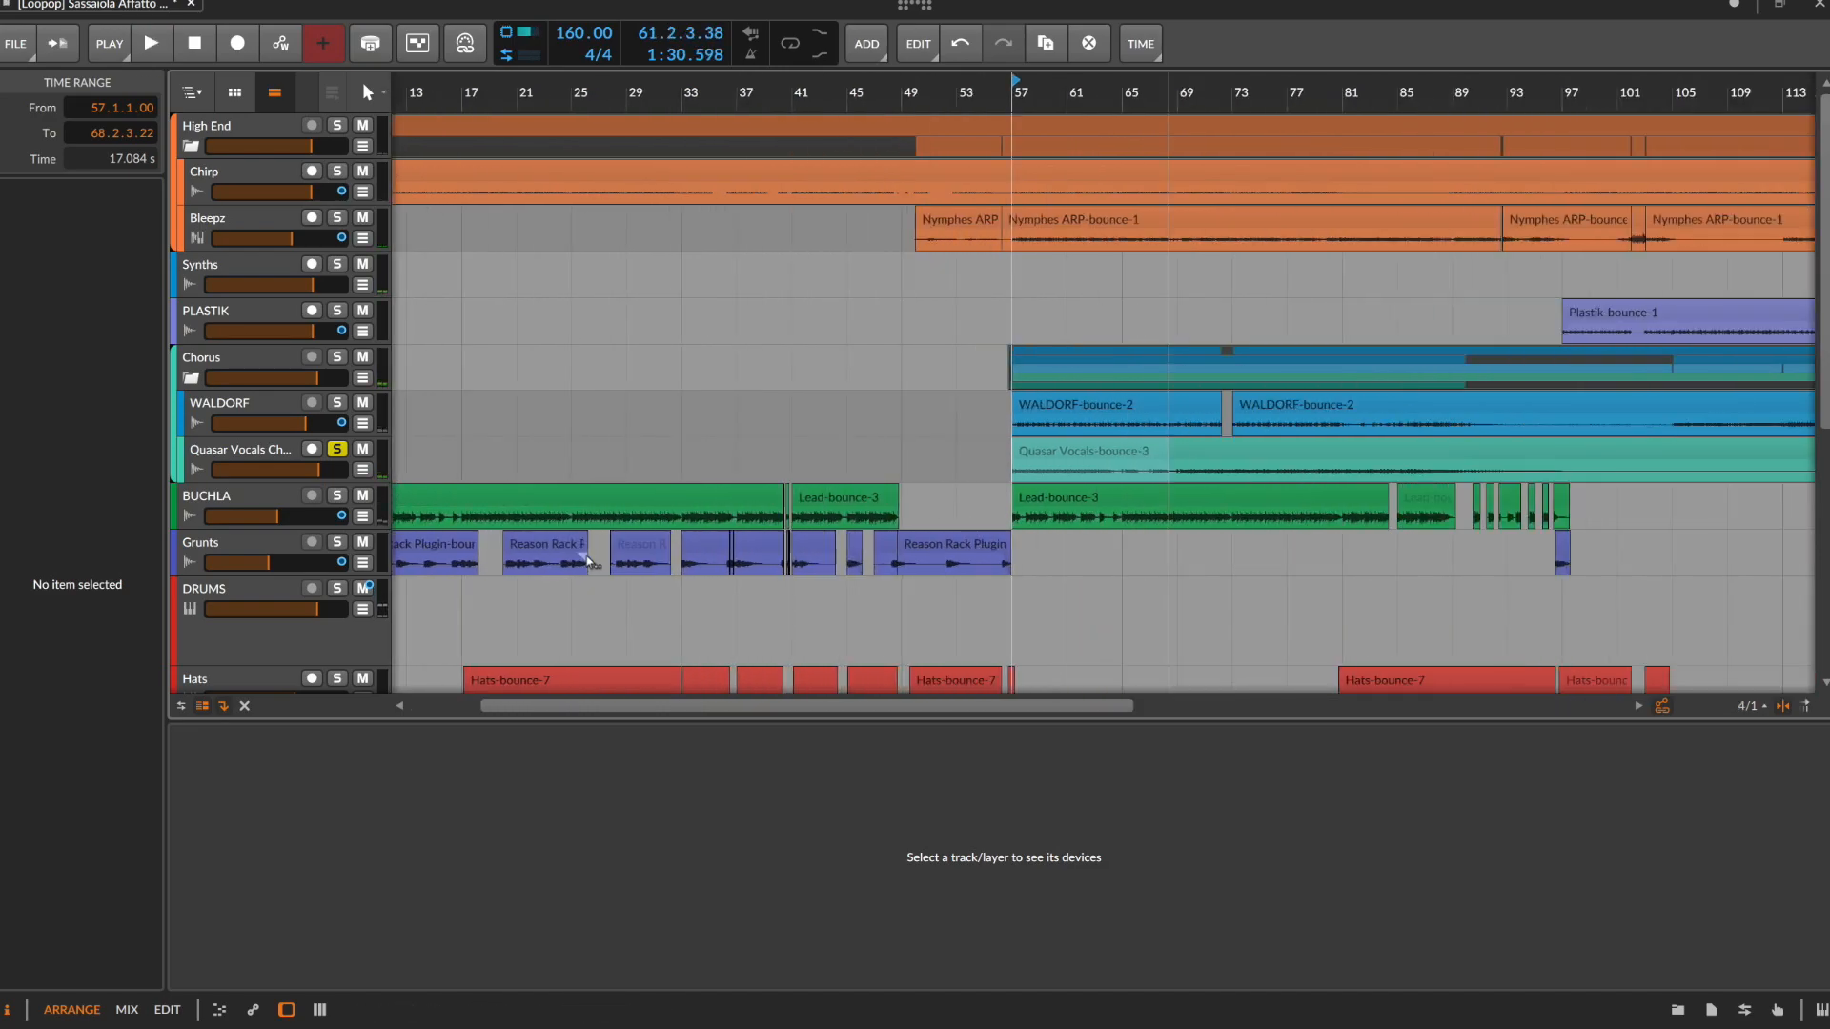
{"action": "scroll", "coordinate": [586, 558], "scroll_direction": "up", "scroll_amount": 1}
{"action": "scroll", "coordinate": [582, 555], "scroll_direction": "left", "scroll_amount": 5}
{"action": "left_click_drag", "start_coordinate": [828, 568], "coordinate": [903, 568]}
{"action": "left_click", "coordinate": [335, 542]}
{"action": "key", "text": "space"}
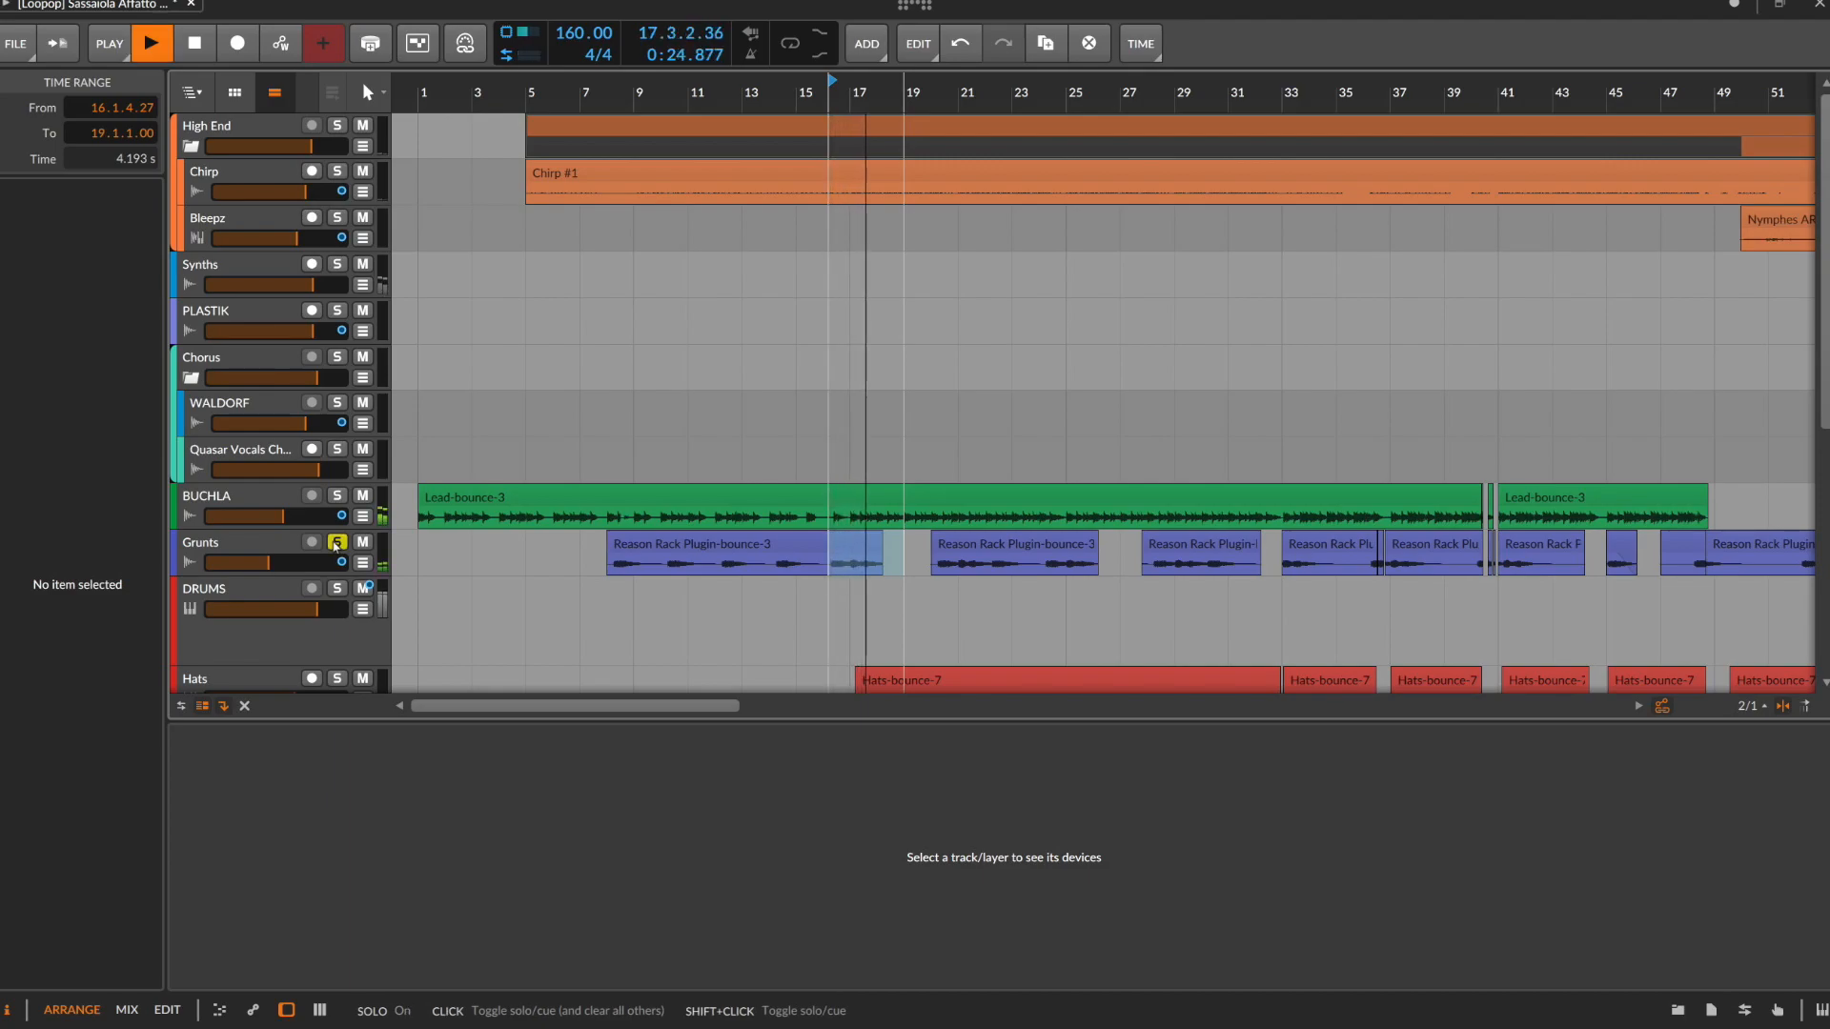
{"action": "key", "text": "space"}
{"action": "left_click", "coordinate": [335, 544]}
Reveal the deactivated tracks, find the pink Quasar Vocals track above the High End group, and activate it
{"action": "scroll", "coordinate": [855, 597], "scroll_direction": "down", "scroll_amount": 1}
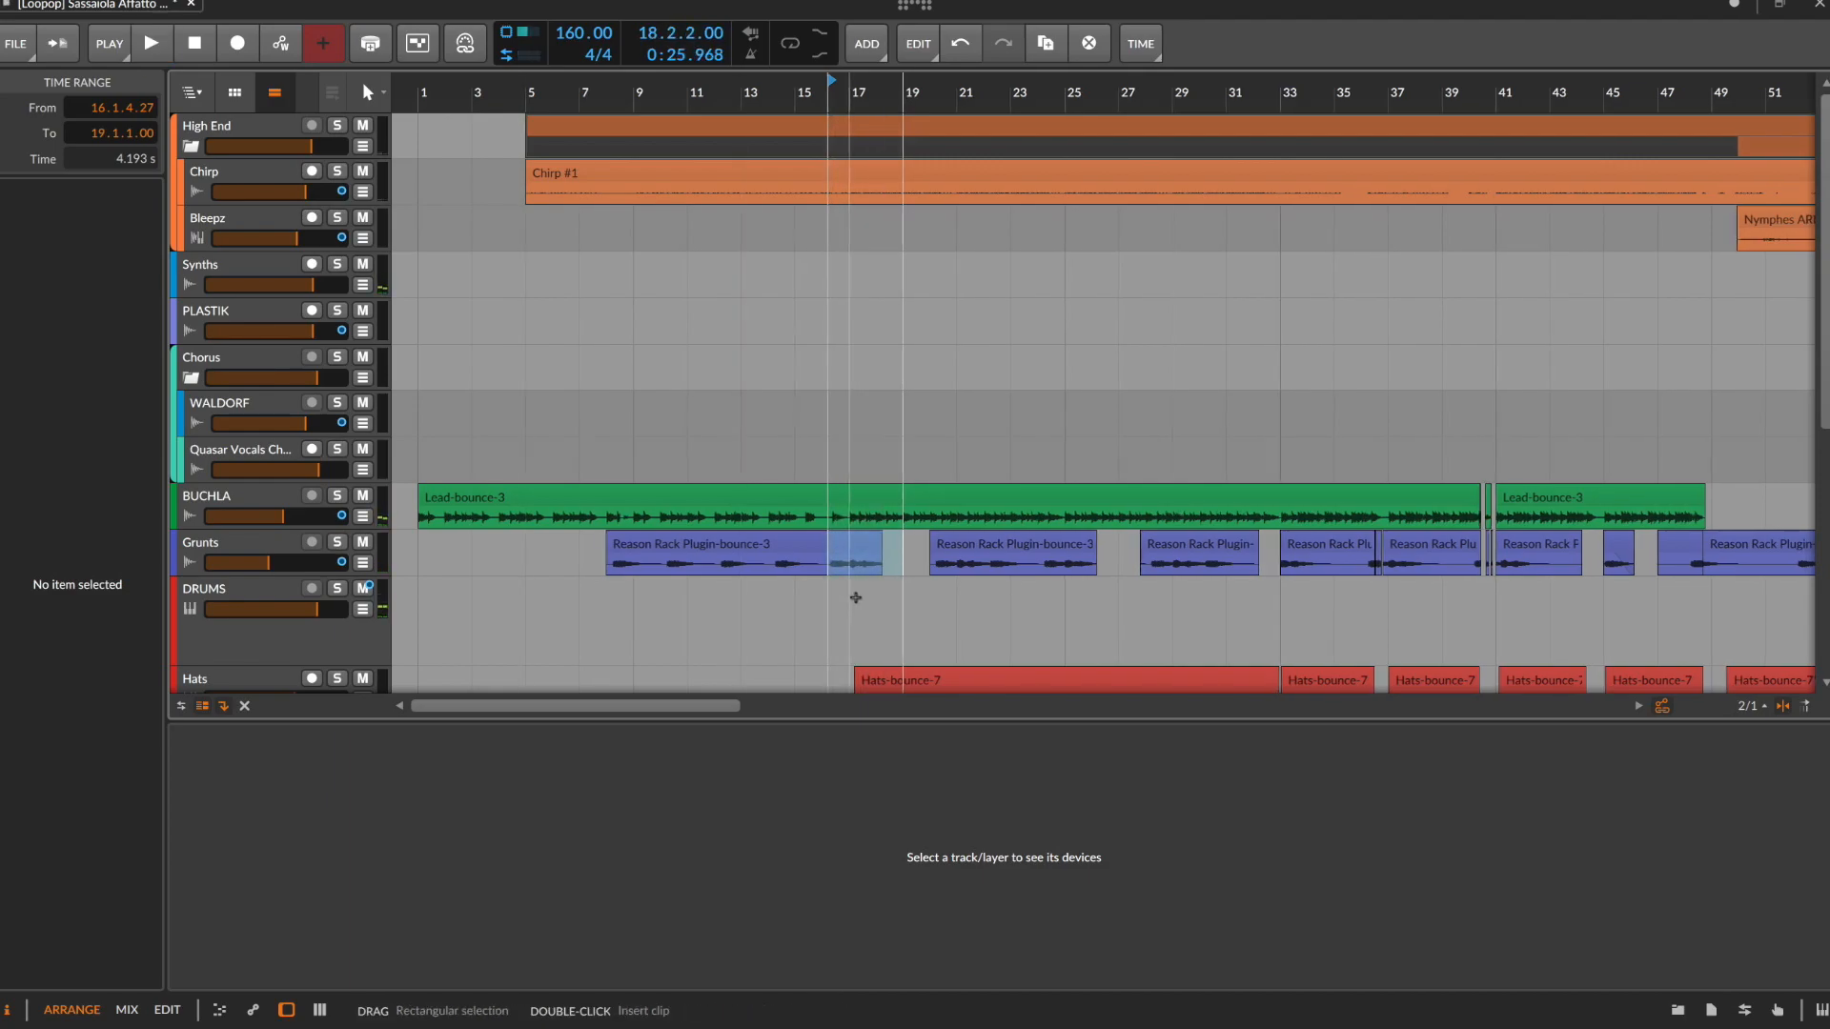
{"action": "scroll", "coordinate": [855, 598], "scroll_direction": "down", "scroll_amount": 5}
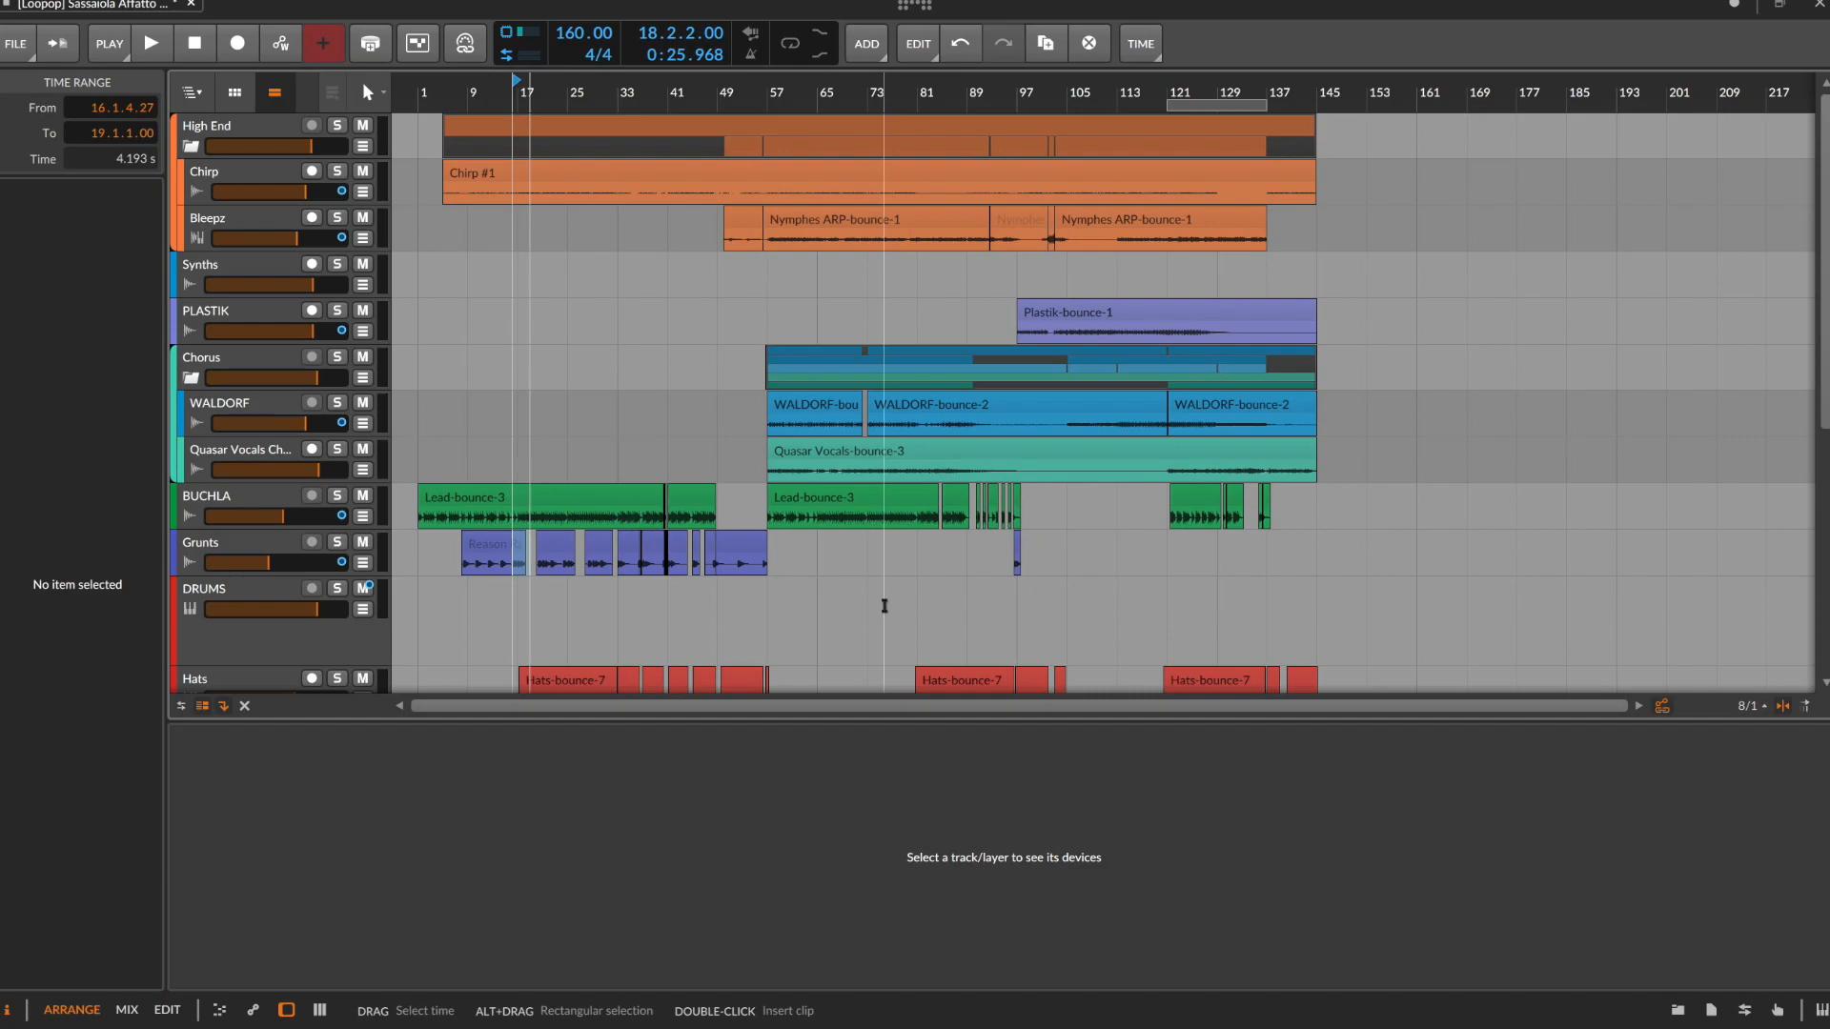
{"action": "scroll", "coordinate": [494, 372], "scroll_direction": "up", "scroll_amount": 3}
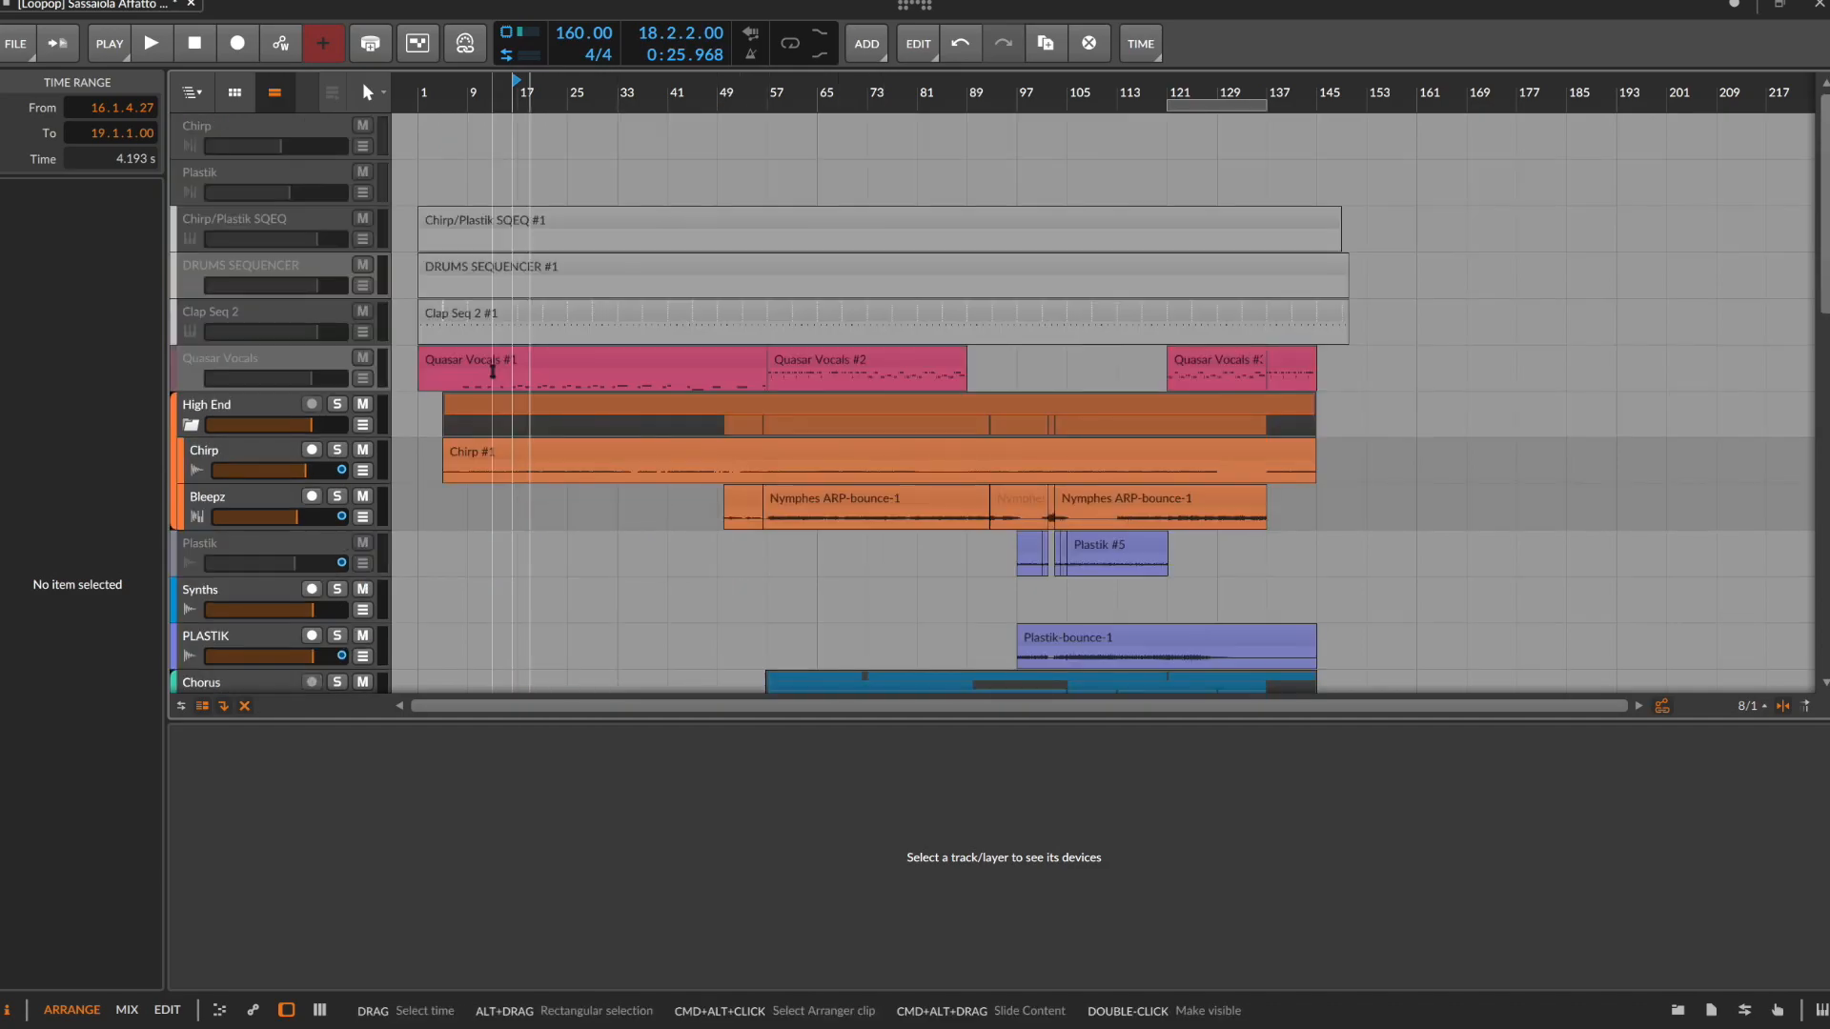
{"action": "scroll", "coordinate": [535, 462], "scroll_direction": "down", "scroll_amount": 6}
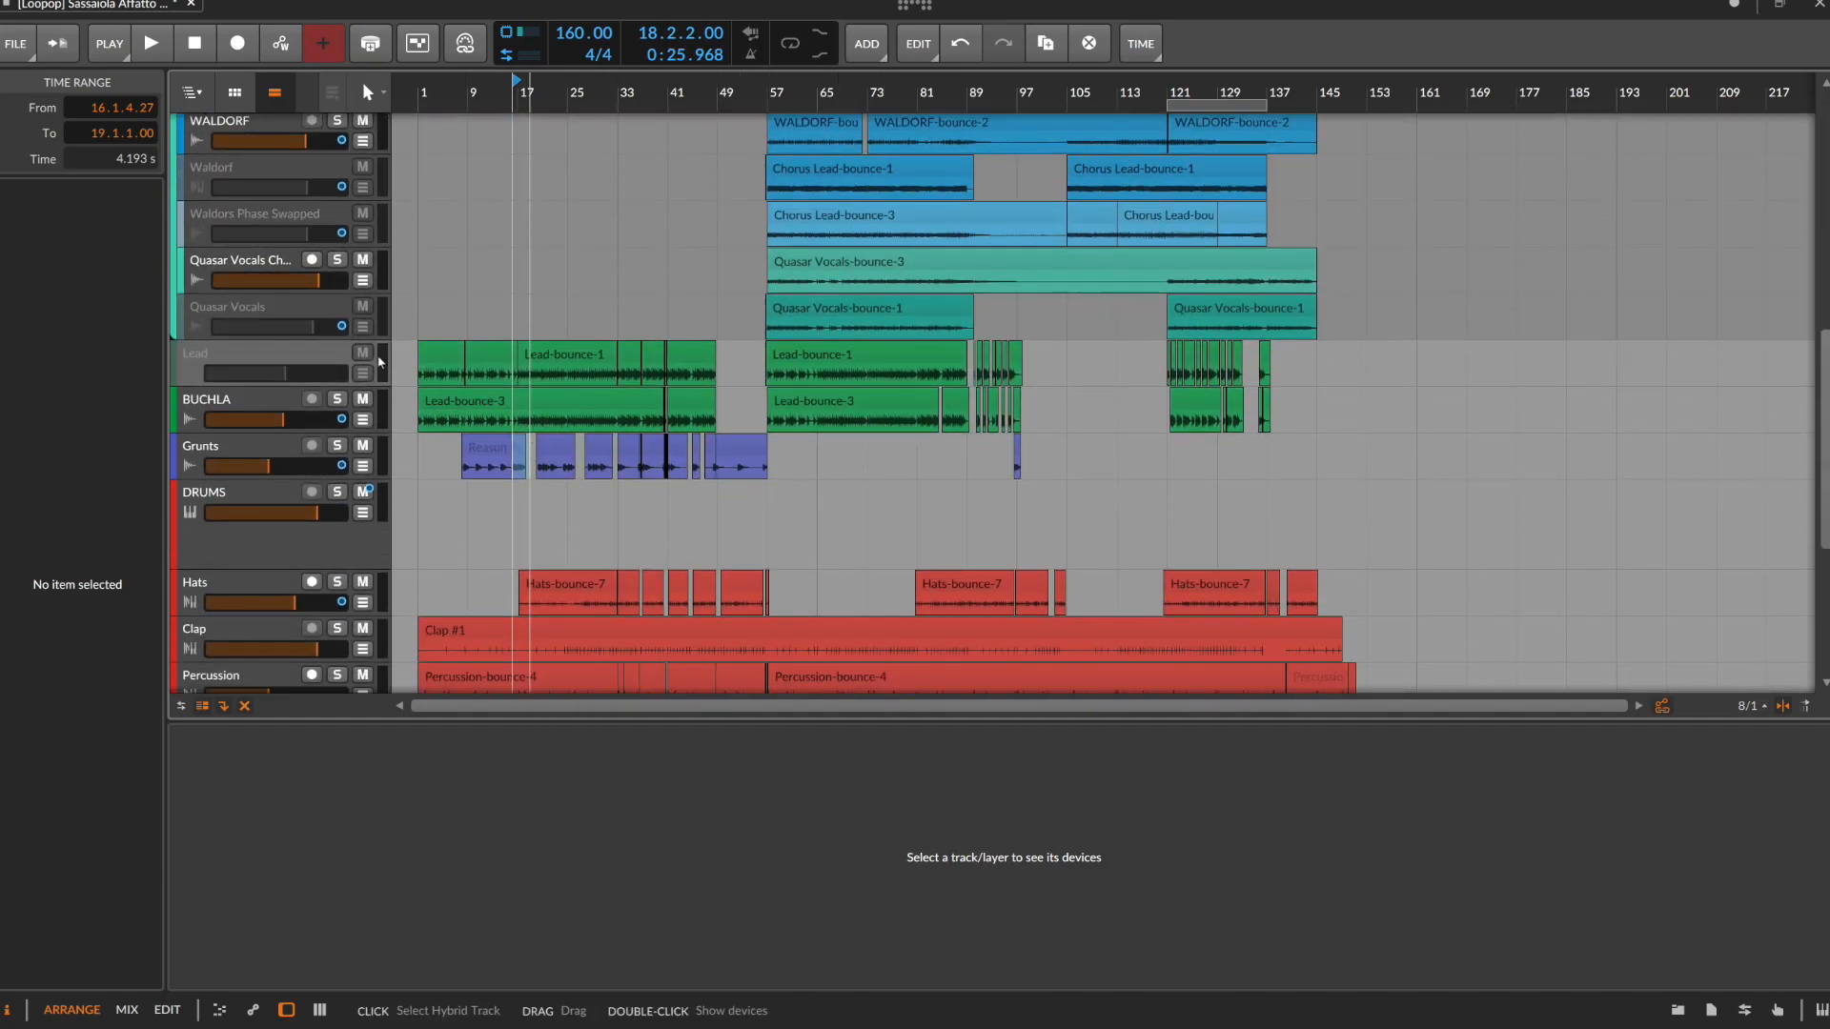
{"action": "scroll", "coordinate": [338, 393], "scroll_direction": "up", "scroll_amount": 1}
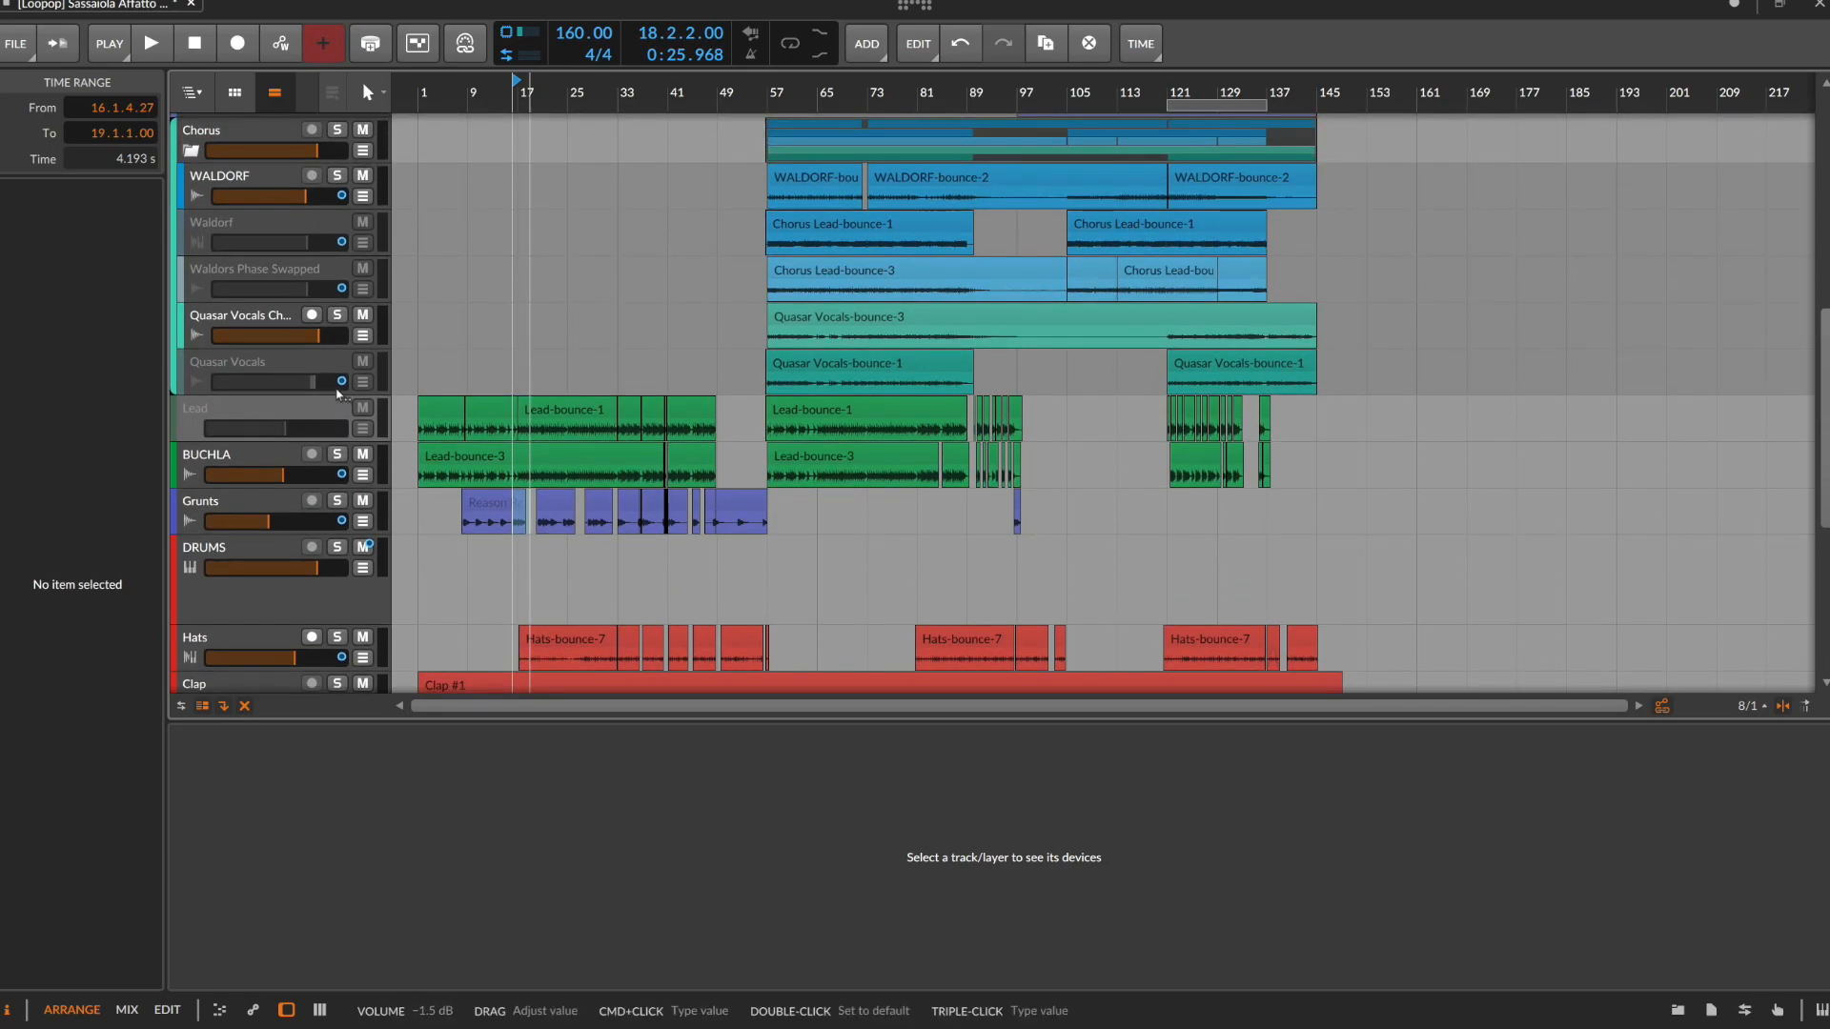
{"action": "scroll", "coordinate": [337, 394], "scroll_direction": "down", "scroll_amount": 2}
{"action": "scroll", "coordinate": [337, 393], "scroll_direction": "up", "scroll_amount": 6}
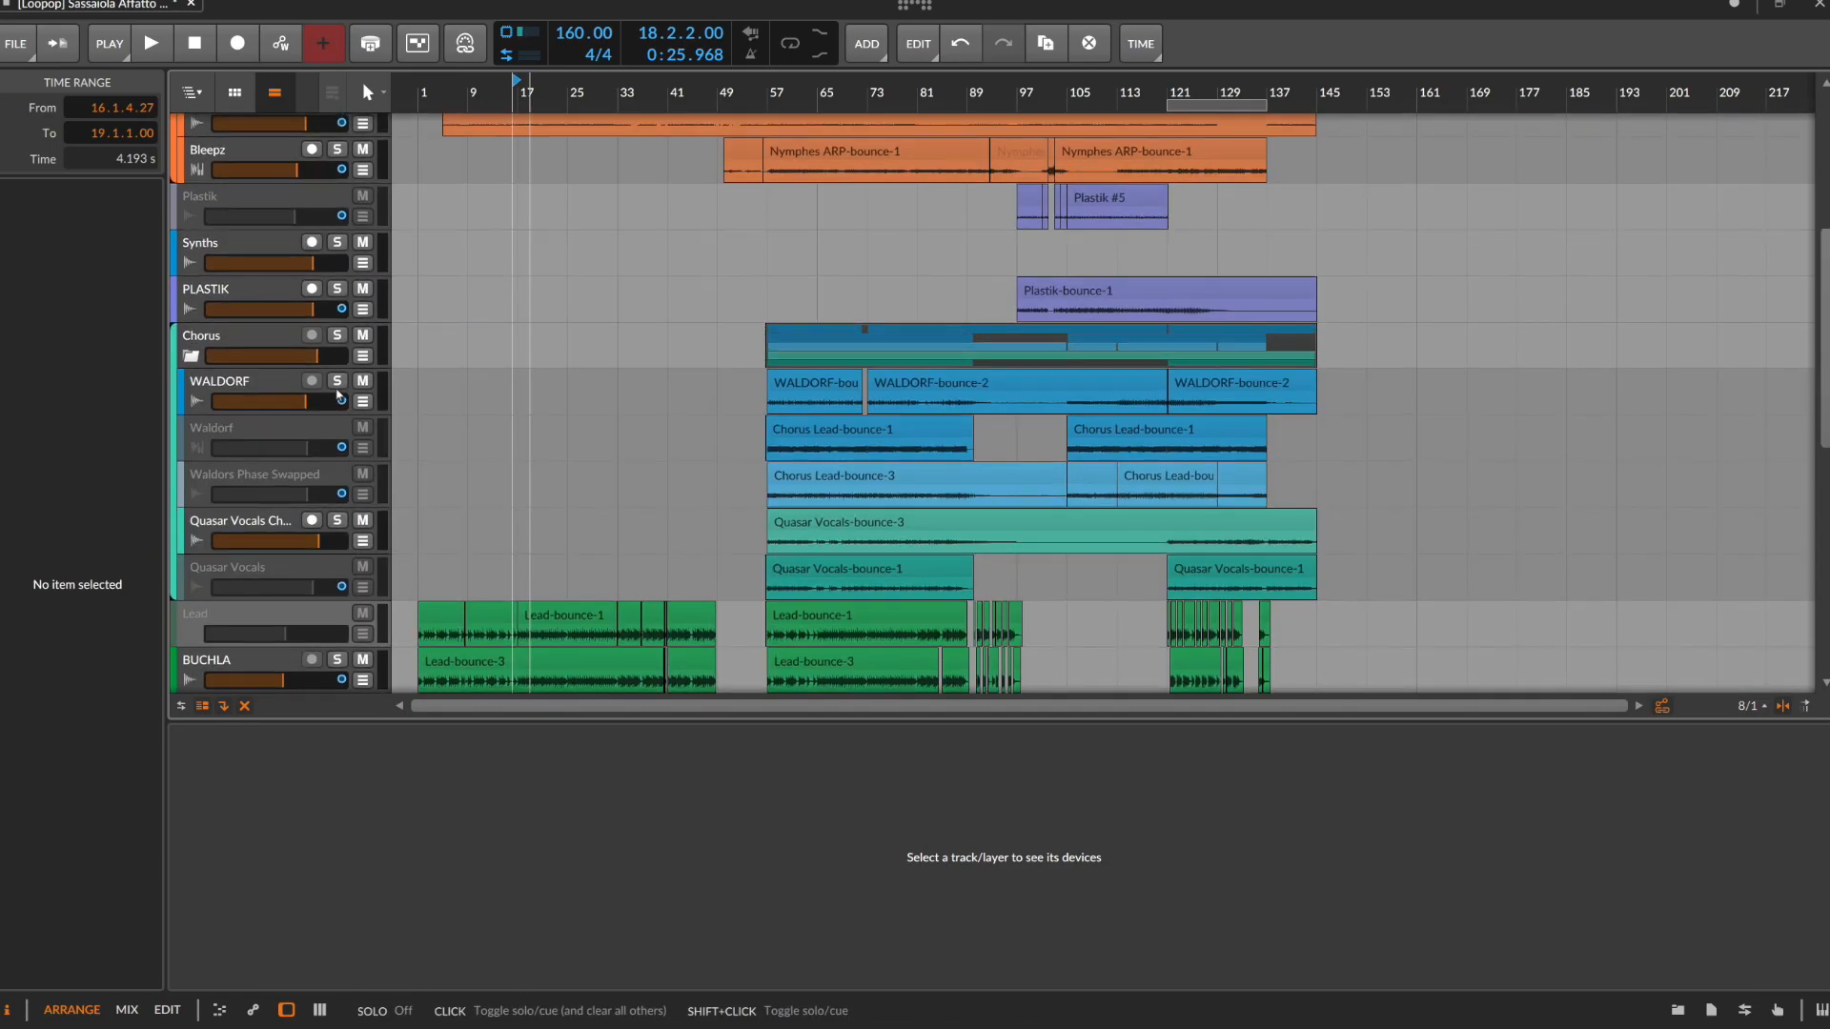
{"action": "scroll", "coordinate": [337, 394], "scroll_direction": "up", "scroll_amount": 2}
{"action": "scroll", "coordinate": [335, 387], "scroll_direction": "down", "scroll_amount": 5}
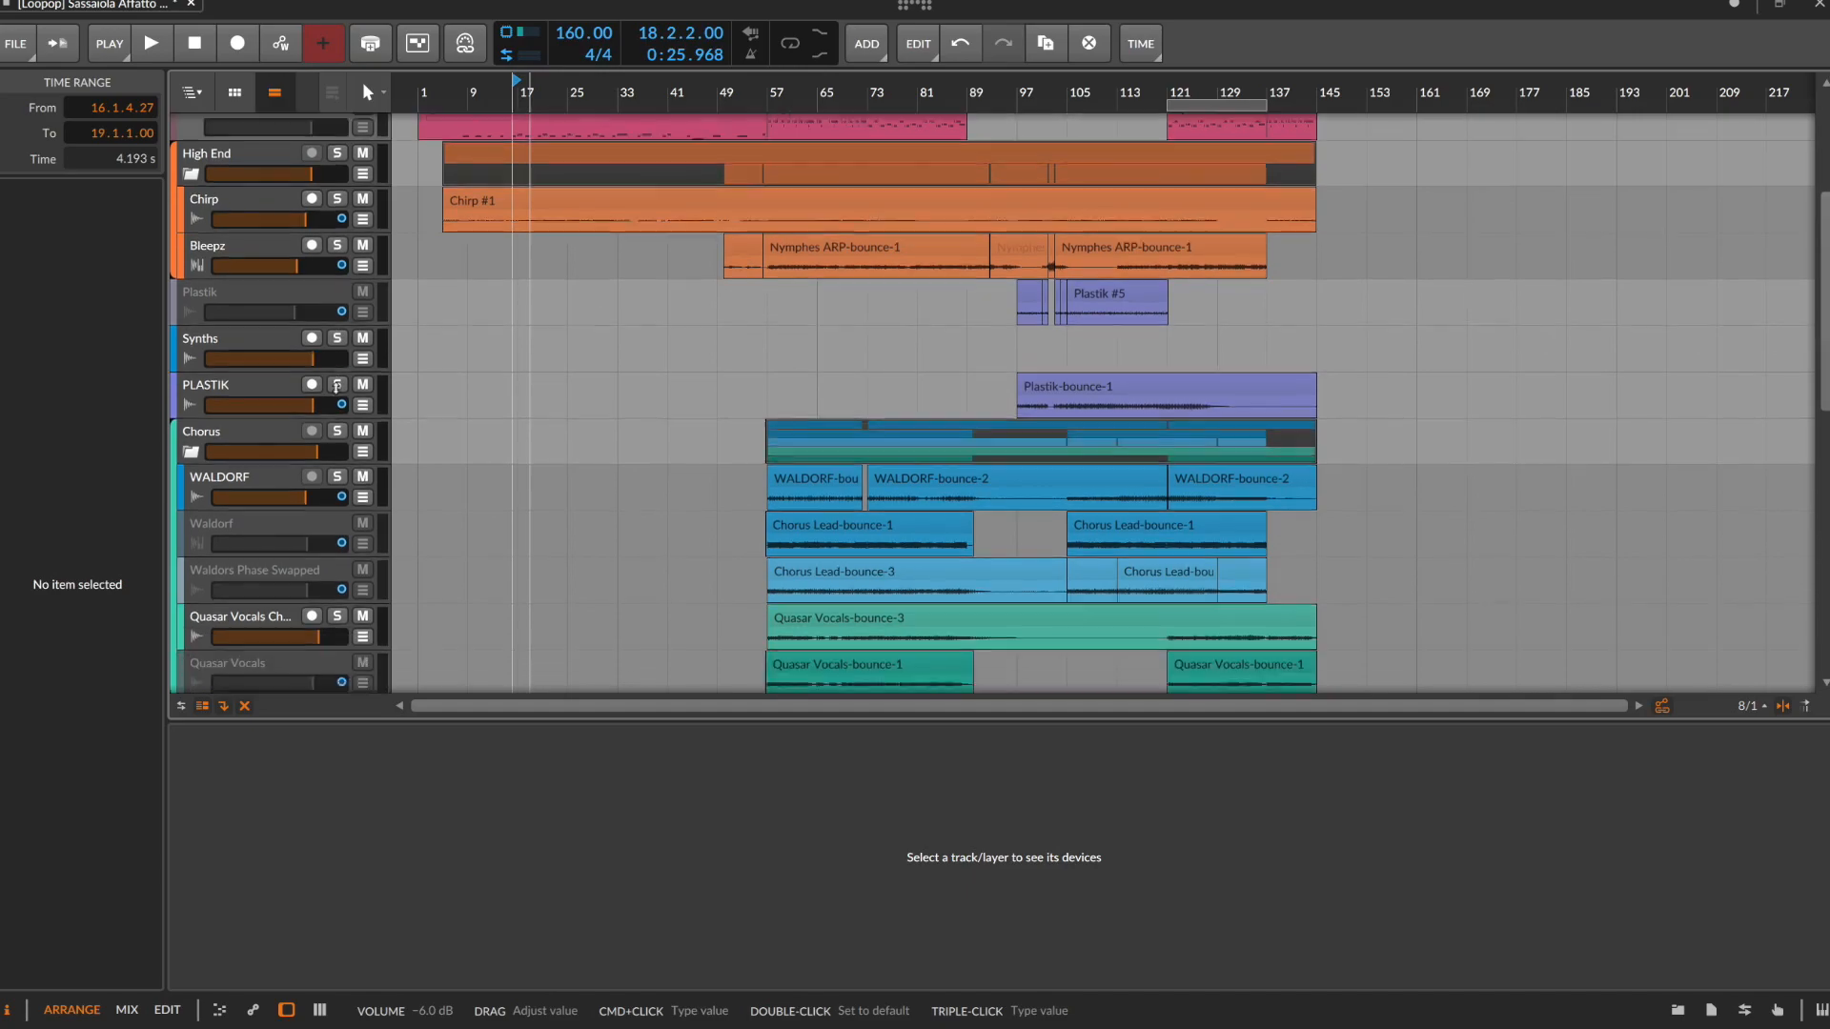
{"action": "scroll", "coordinate": [336, 390], "scroll_direction": "up", "scroll_amount": 2}
{"action": "left_click", "coordinate": [245, 128]}
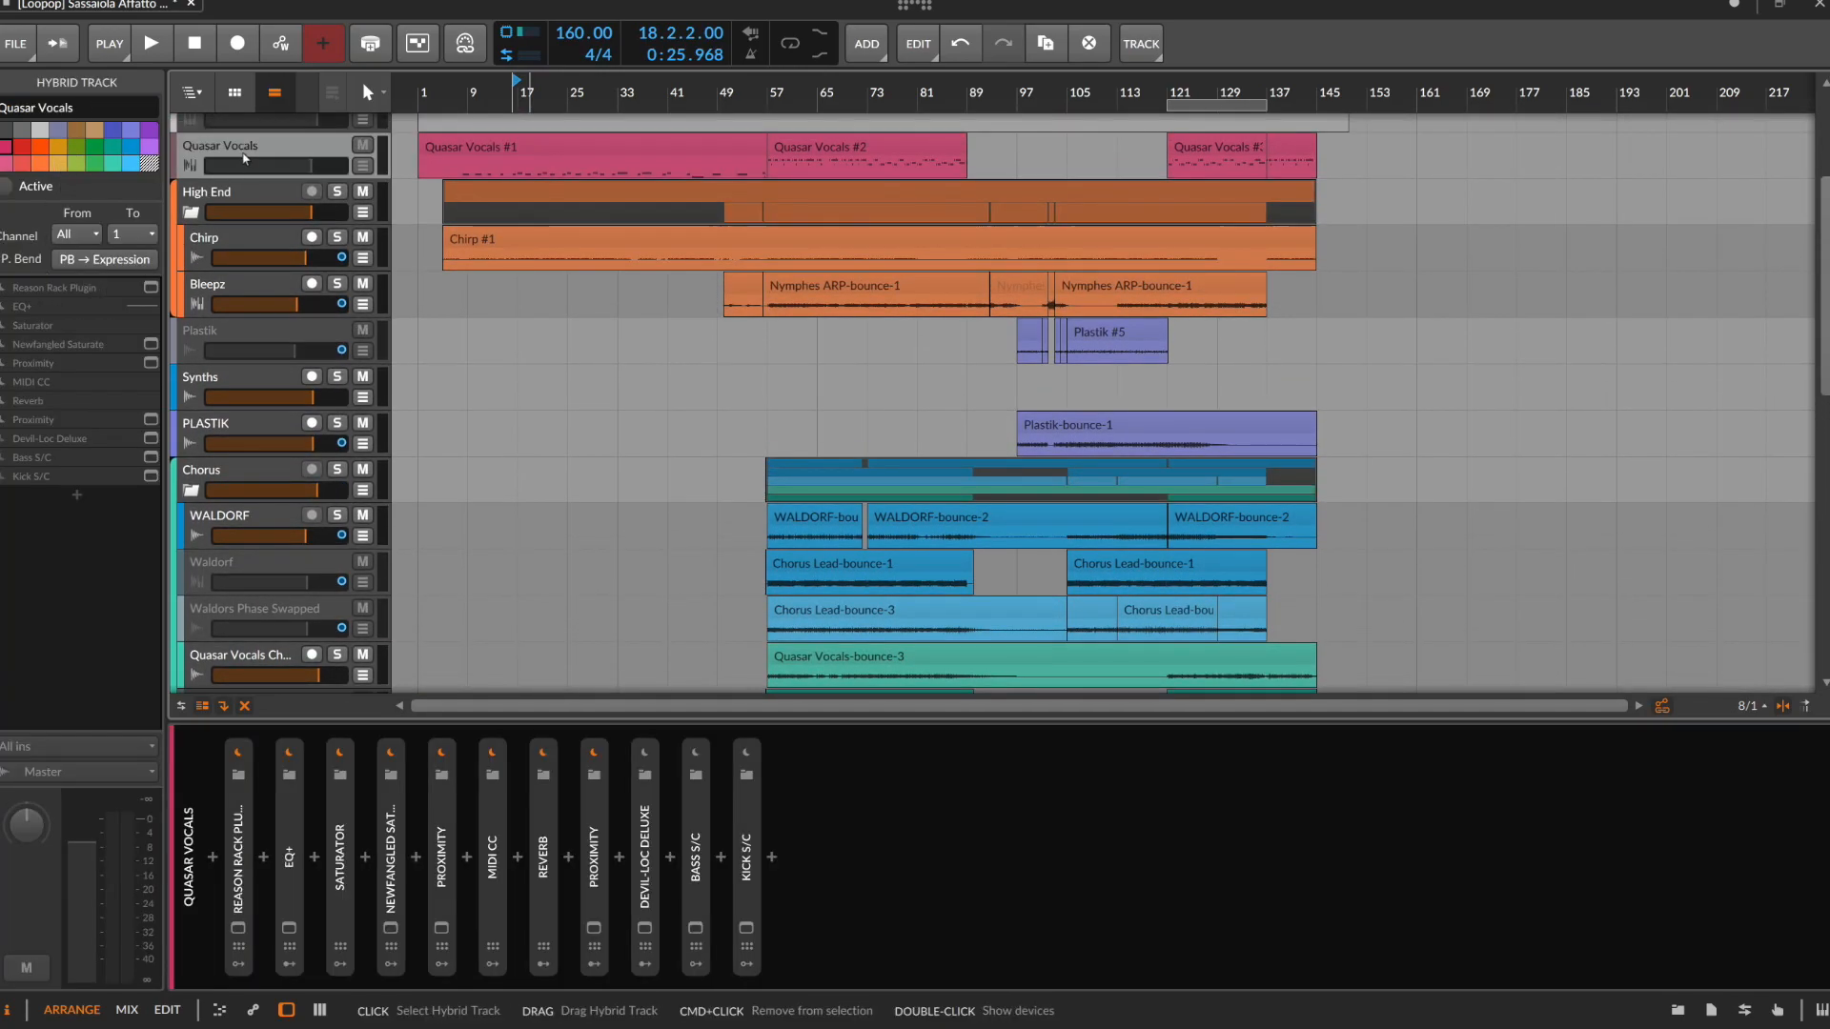
{"action": "key", "text": "alt+a"}
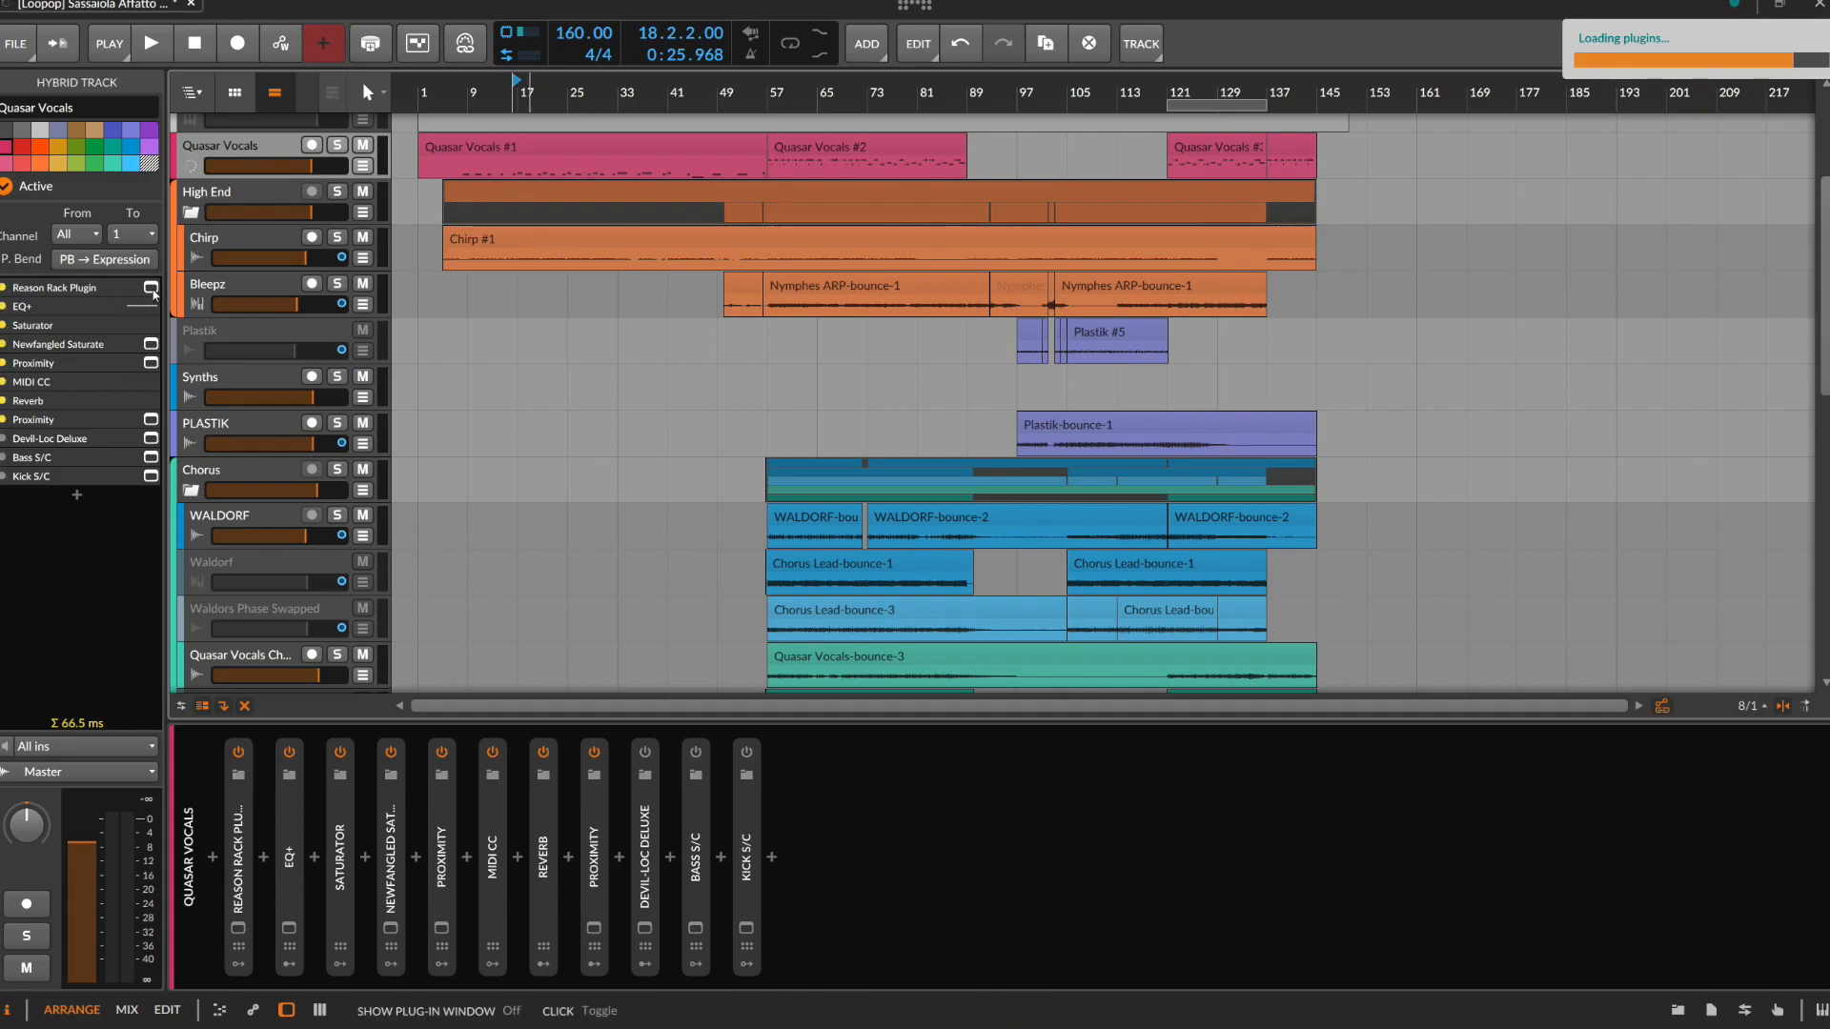
Open the Quasar Vocals track's Reason Rack Plugin, examine its Mimic sampler and effect devices, and close the plug-in window
{"action": "left_click", "coordinate": [151, 288]}
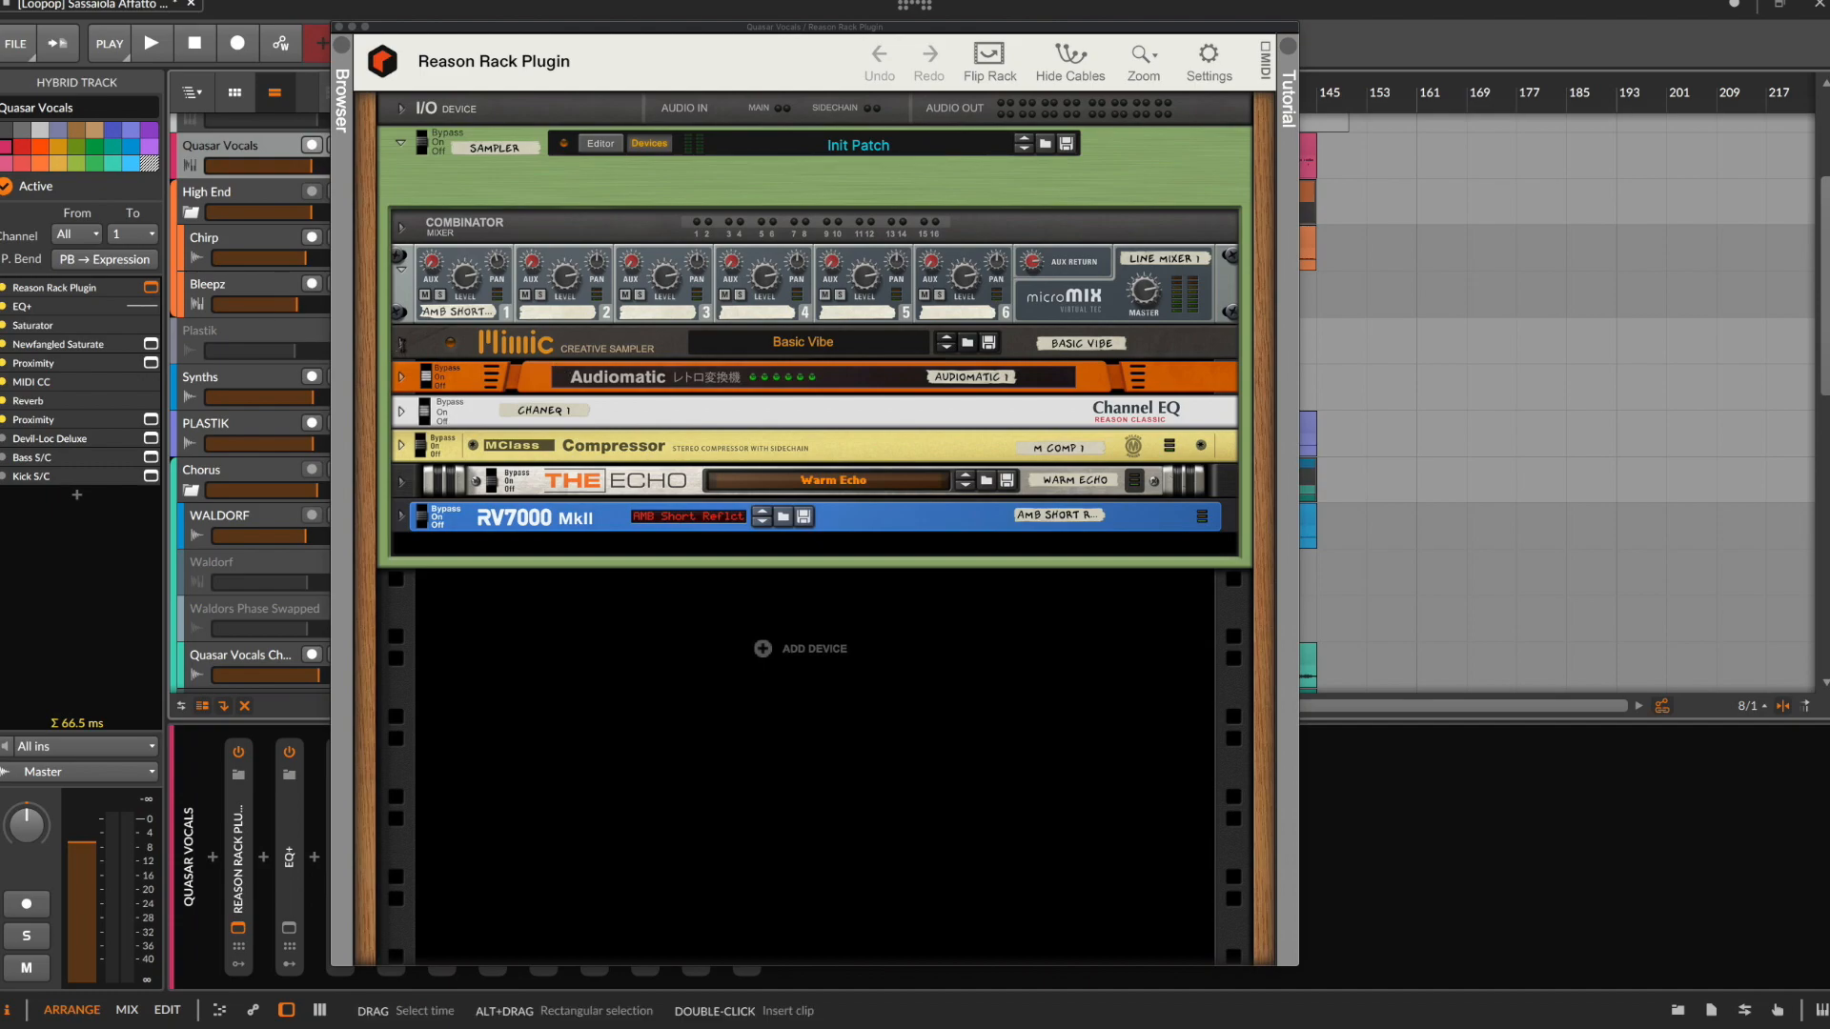
{"action": "left_click", "coordinate": [401, 343]}
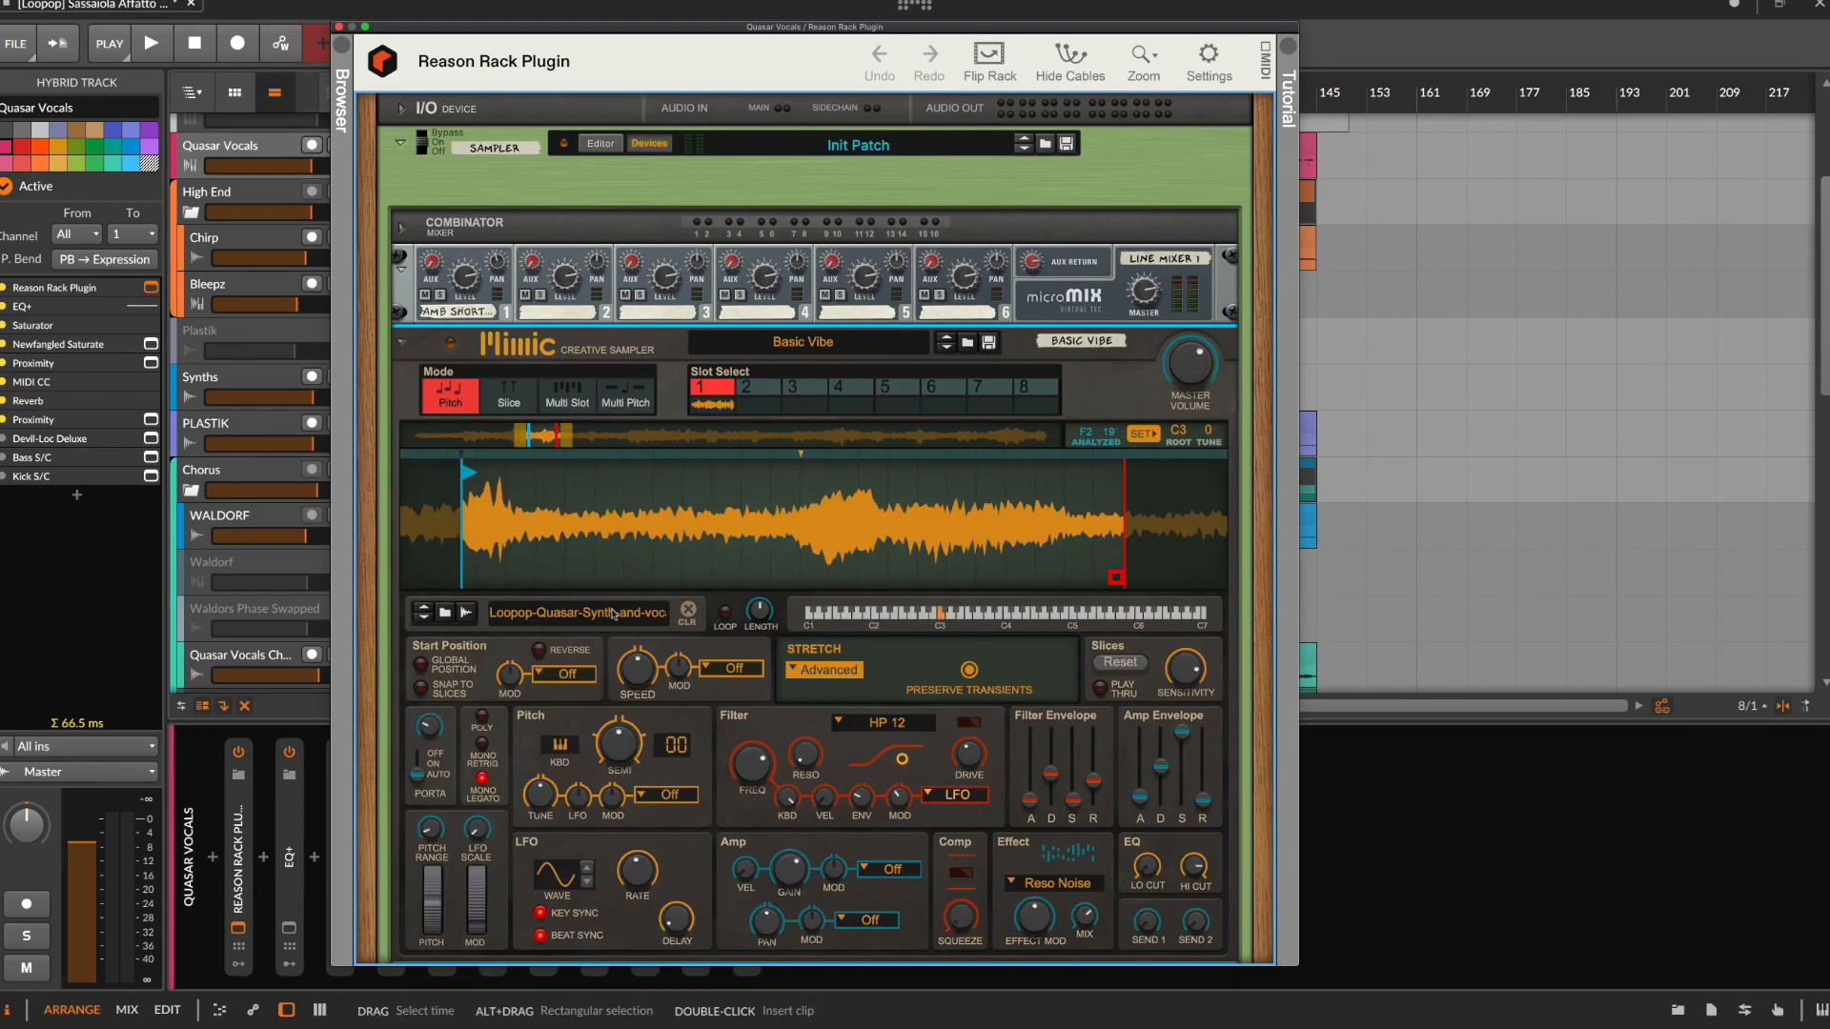
{"action": "scroll", "coordinate": [709, 650], "scroll_direction": "down", "scroll_amount": 2}
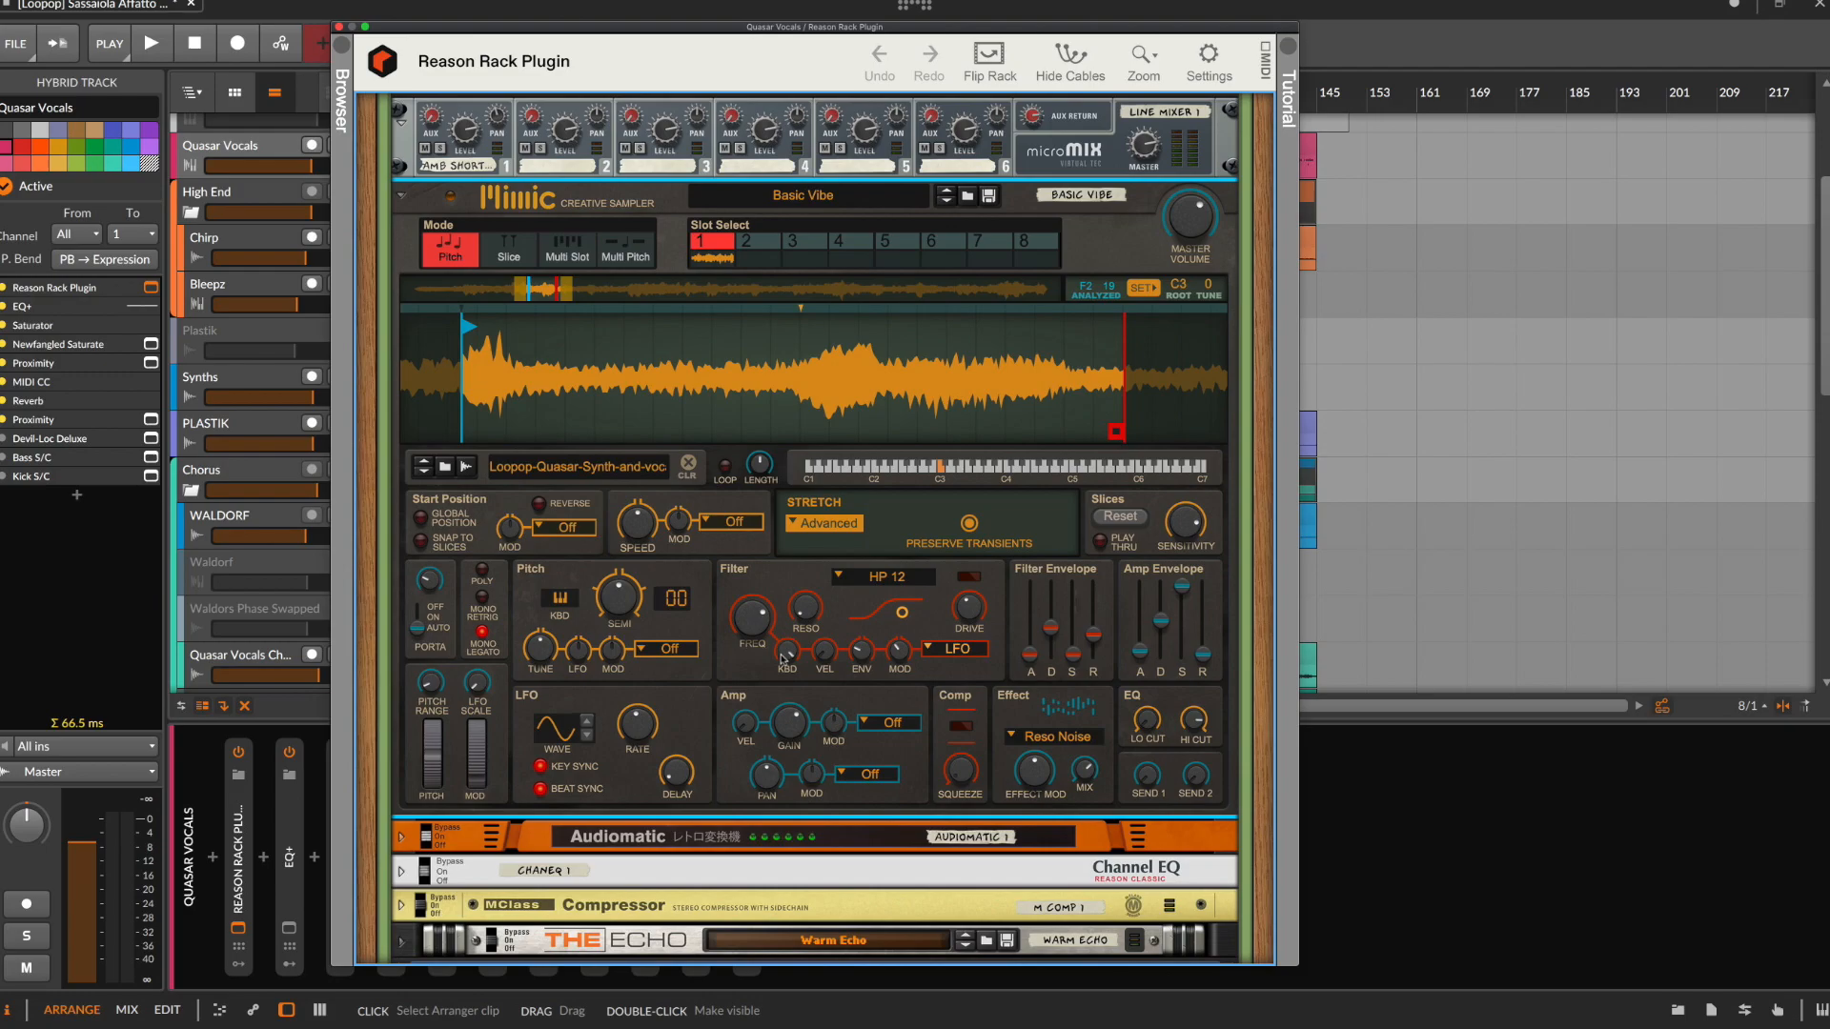
{"action": "scroll", "coordinate": [783, 658], "scroll_direction": "down", "scroll_amount": 2}
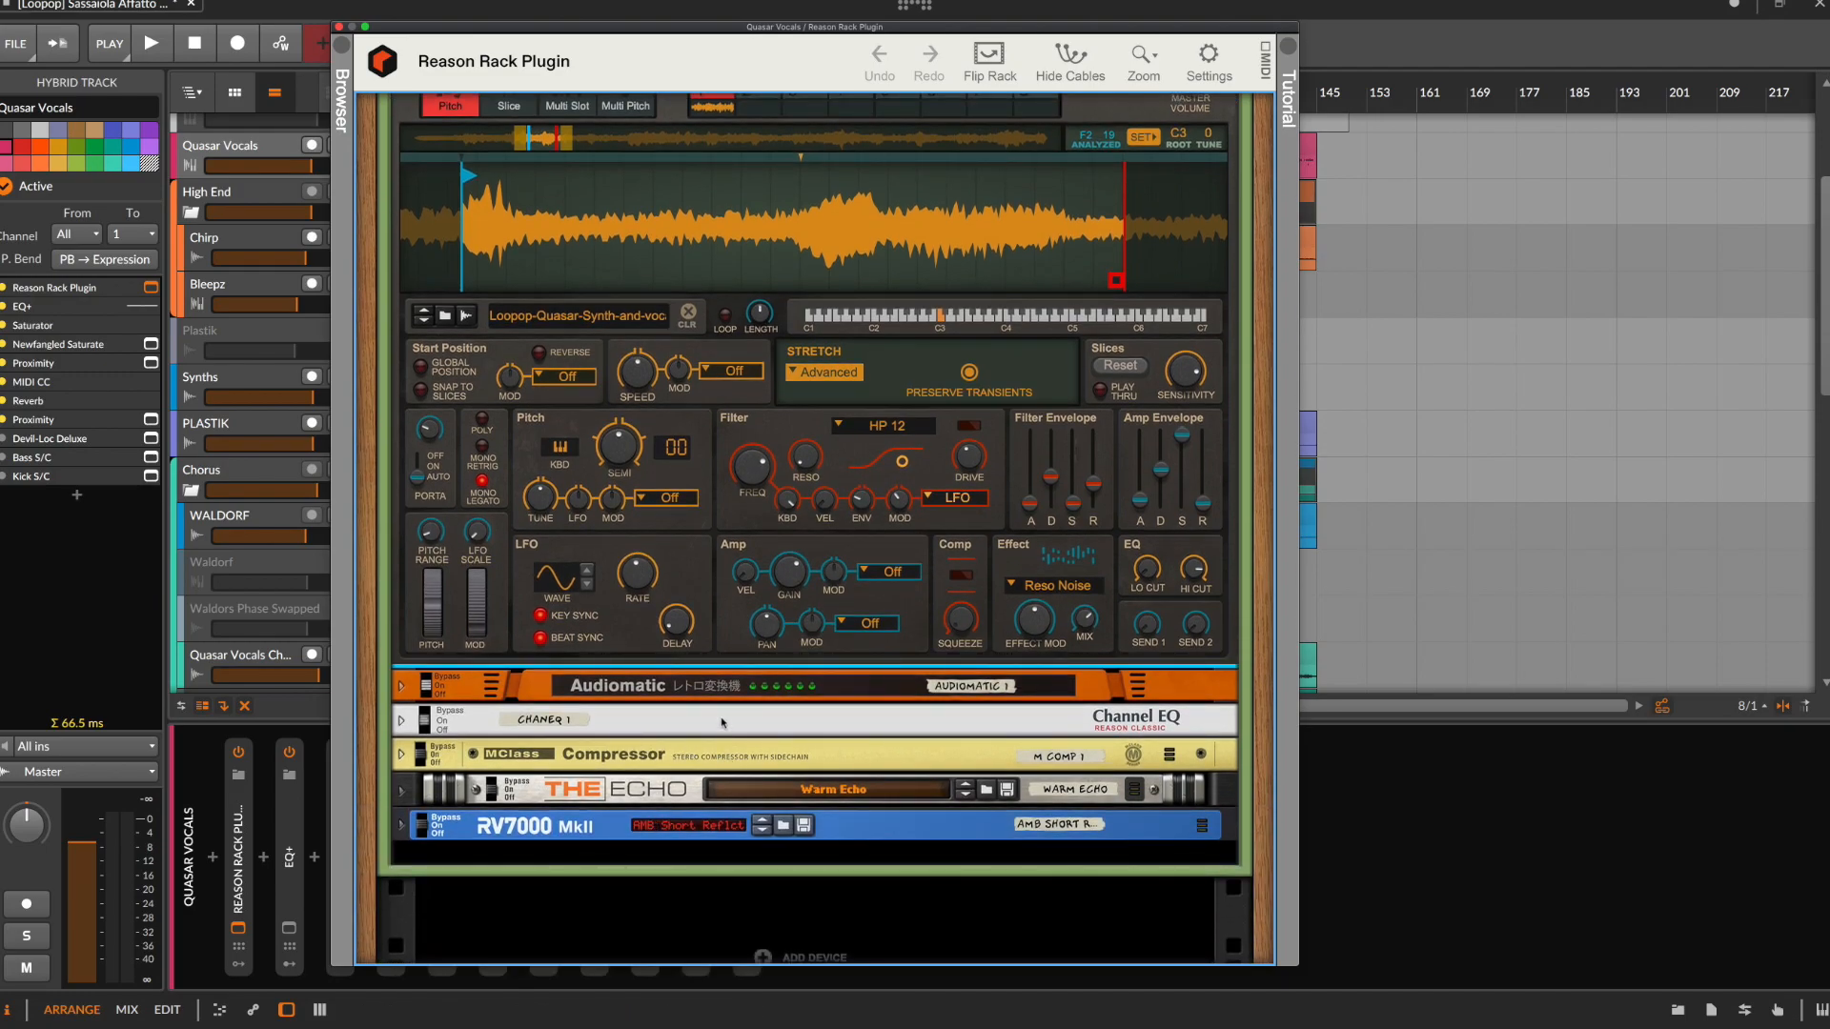
{"action": "scroll", "coordinate": [722, 724], "scroll_direction": "up", "scroll_amount": 4}
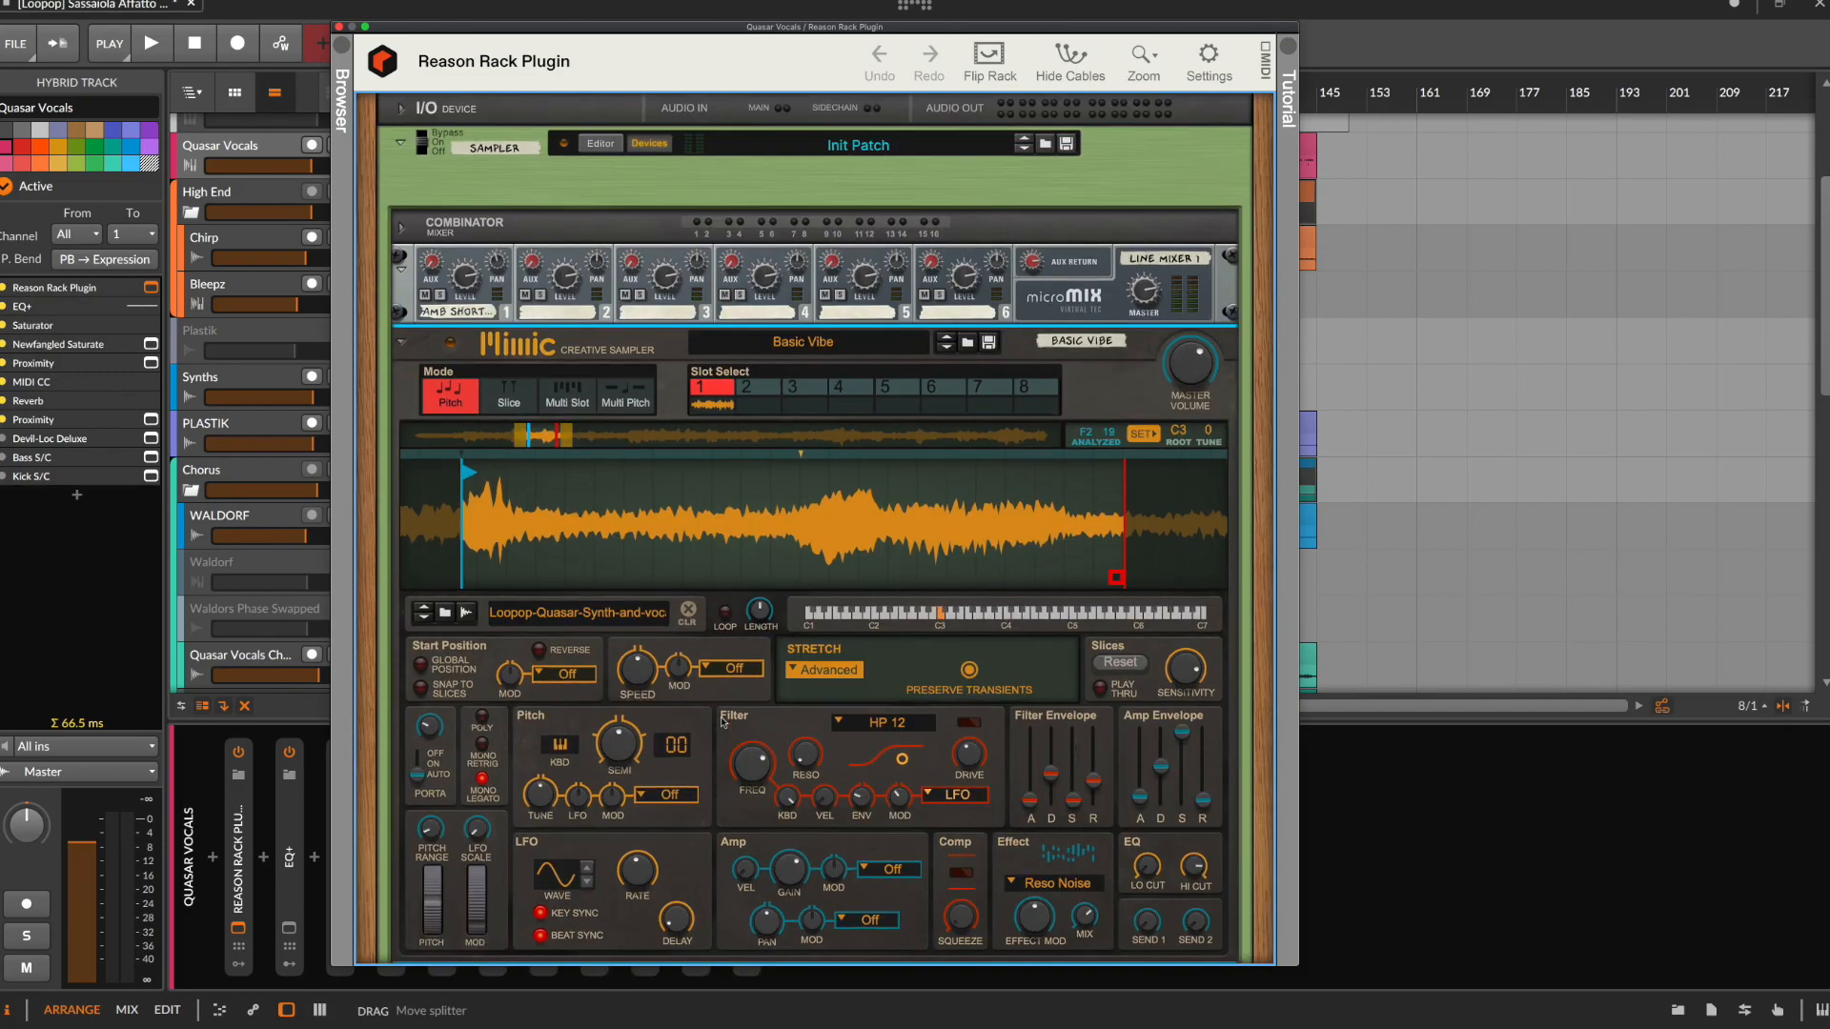
{"action": "left_click", "coordinate": [649, 144]}
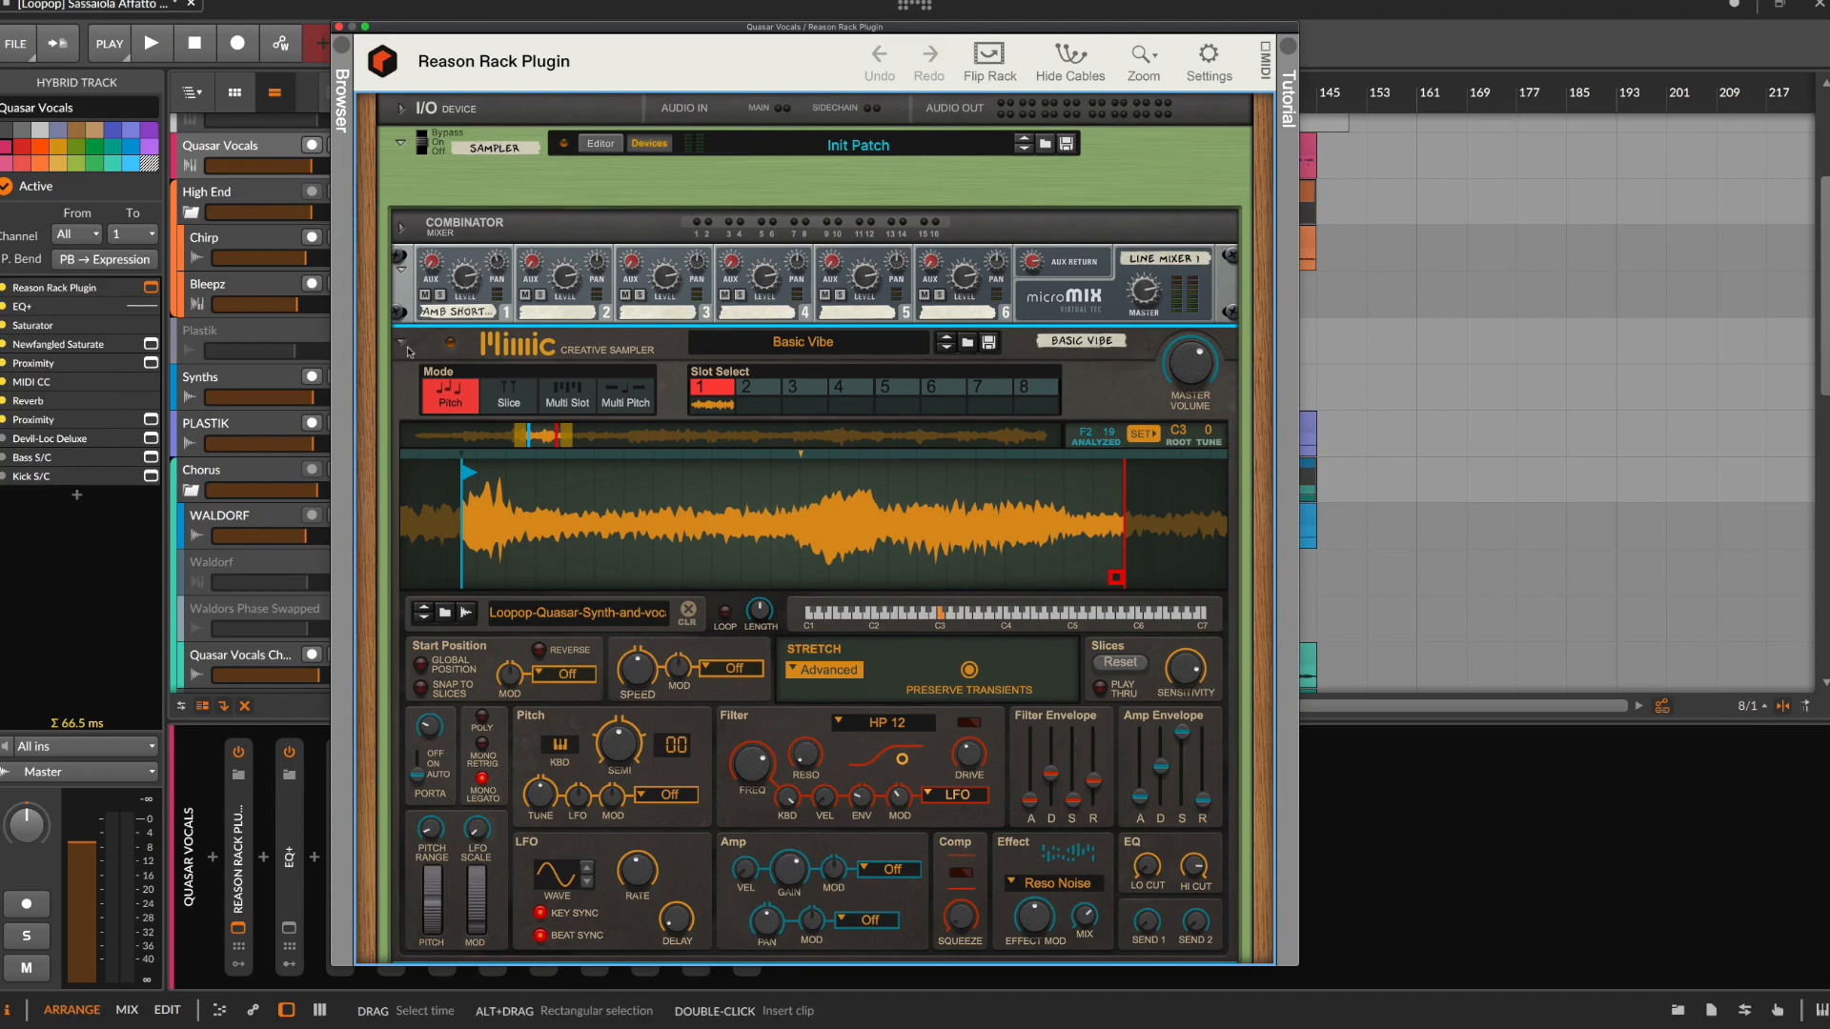
{"action": "left_click", "coordinate": [656, 148]}
{"action": "left_click", "coordinate": [339, 27]}
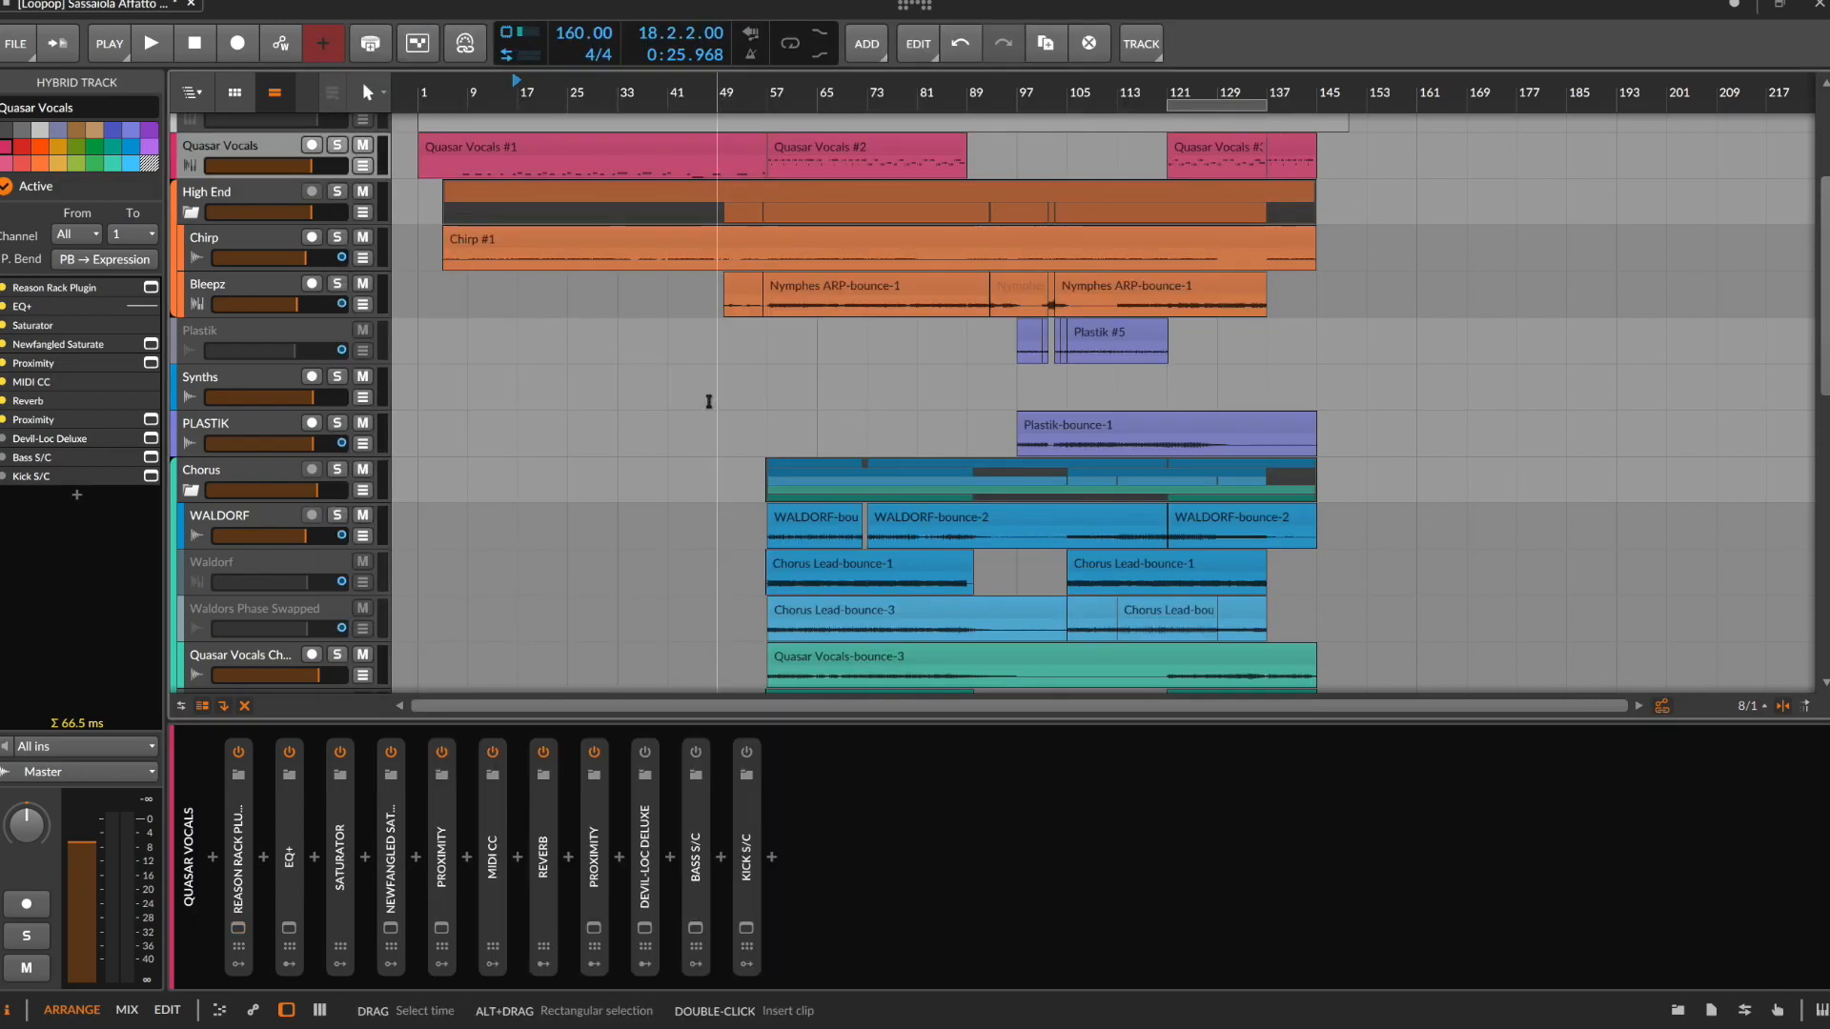
Review the WALDORF track's devices and its range from 57.1.1.00 to 73.1.1.00, and compare them with the inactive Waldorf track's device chain
{"action": "scroll", "coordinate": [708, 401], "scroll_direction": "down", "scroll_amount": 3}
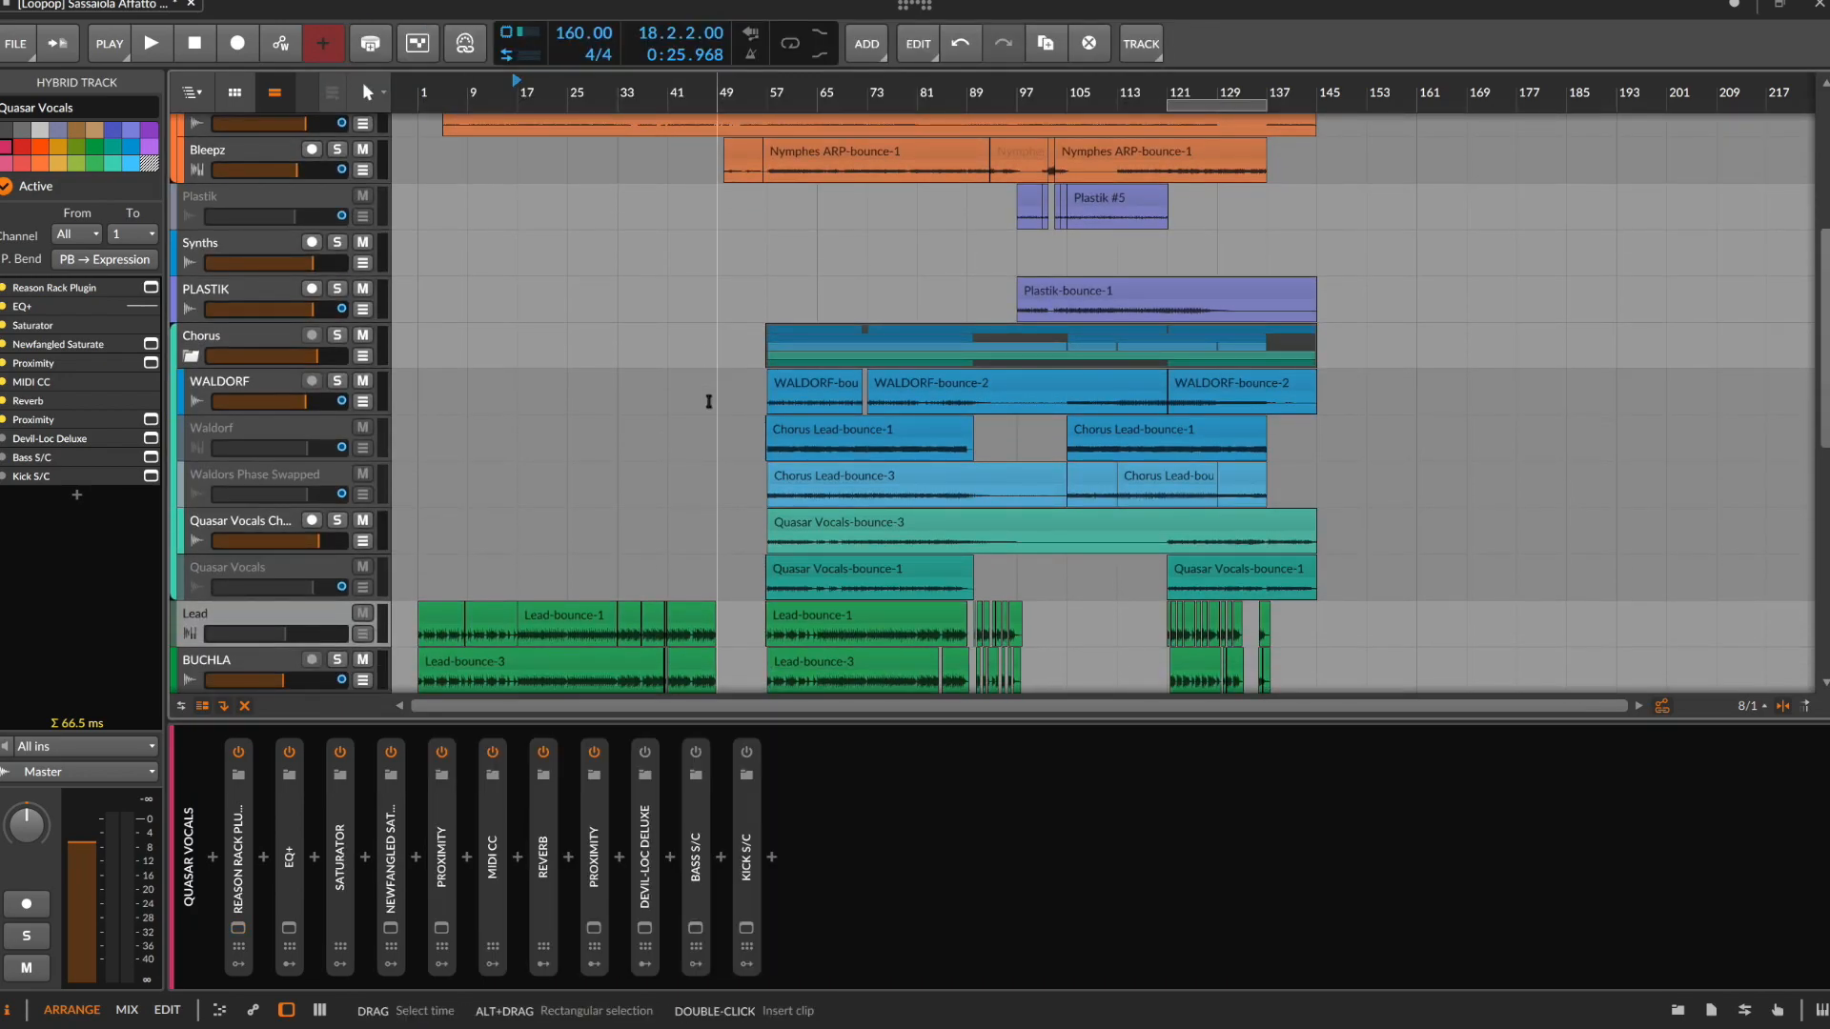
{"action": "scroll", "coordinate": [708, 401], "scroll_direction": "down", "scroll_amount": 2}
{"action": "scroll", "coordinate": [708, 401], "scroll_direction": "up", "scroll_amount": 3}
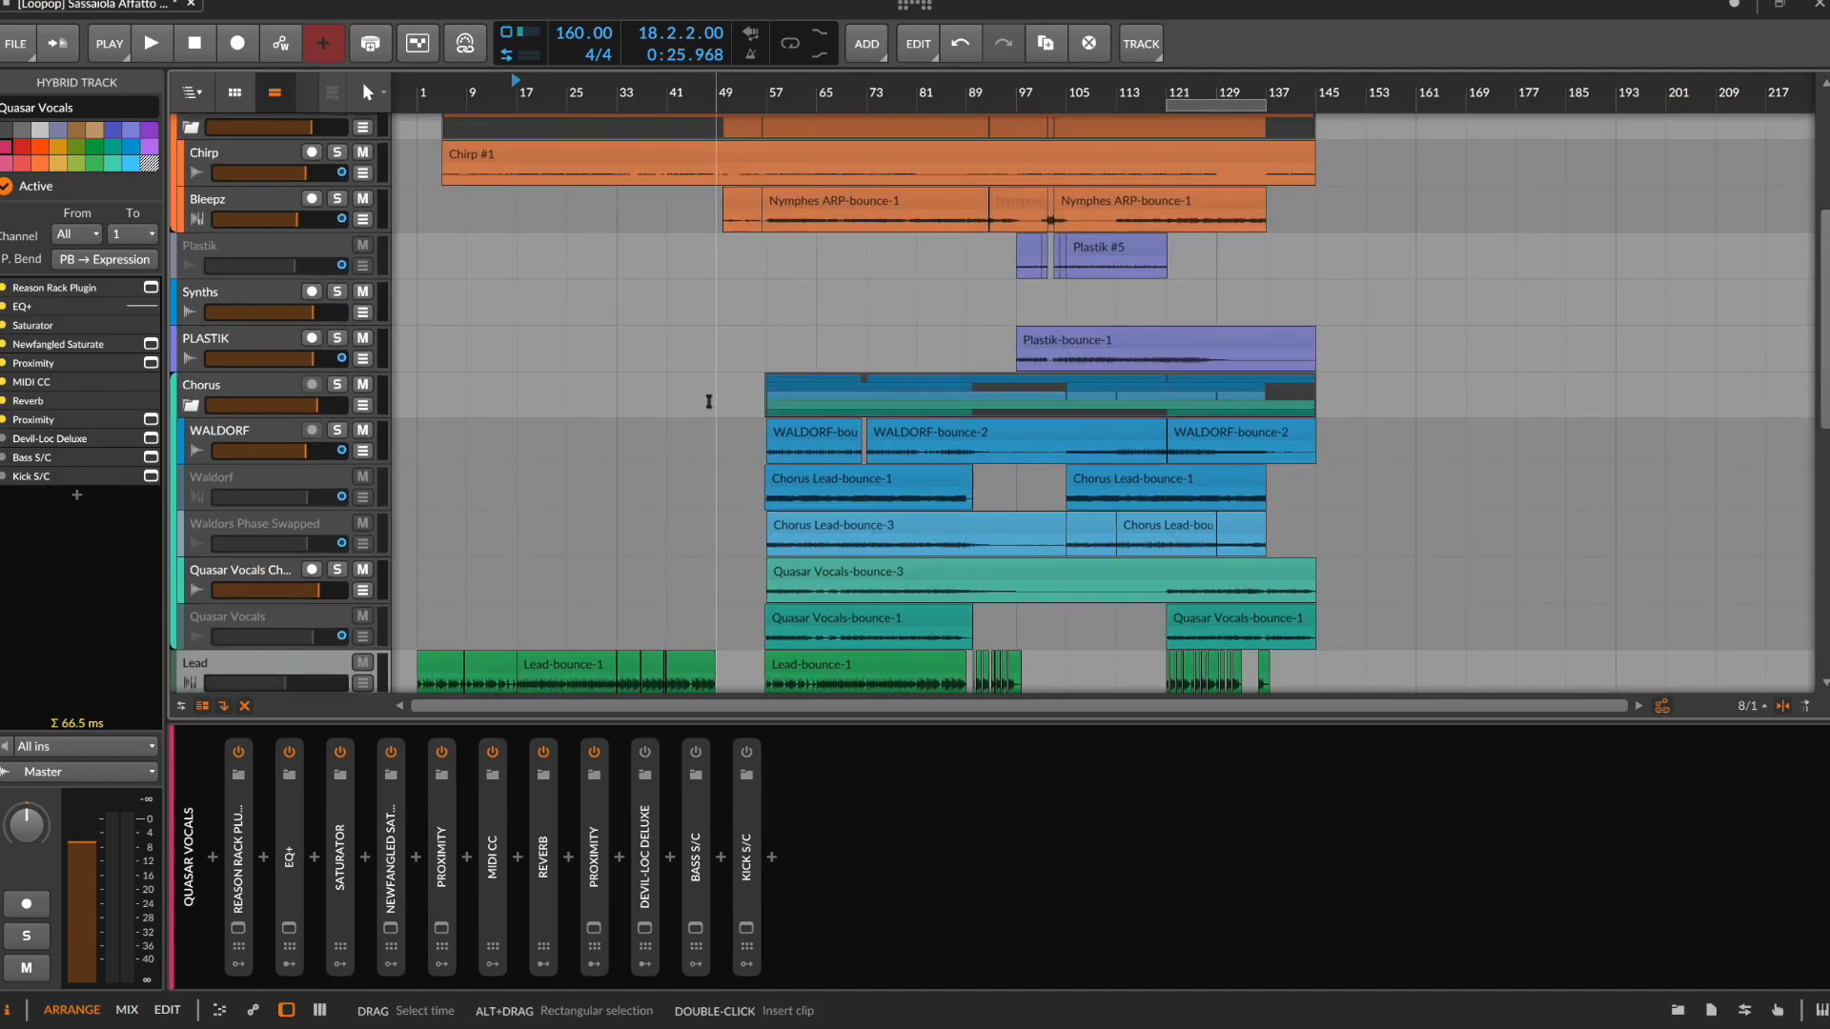
{"action": "left_click", "coordinate": [249, 435]}
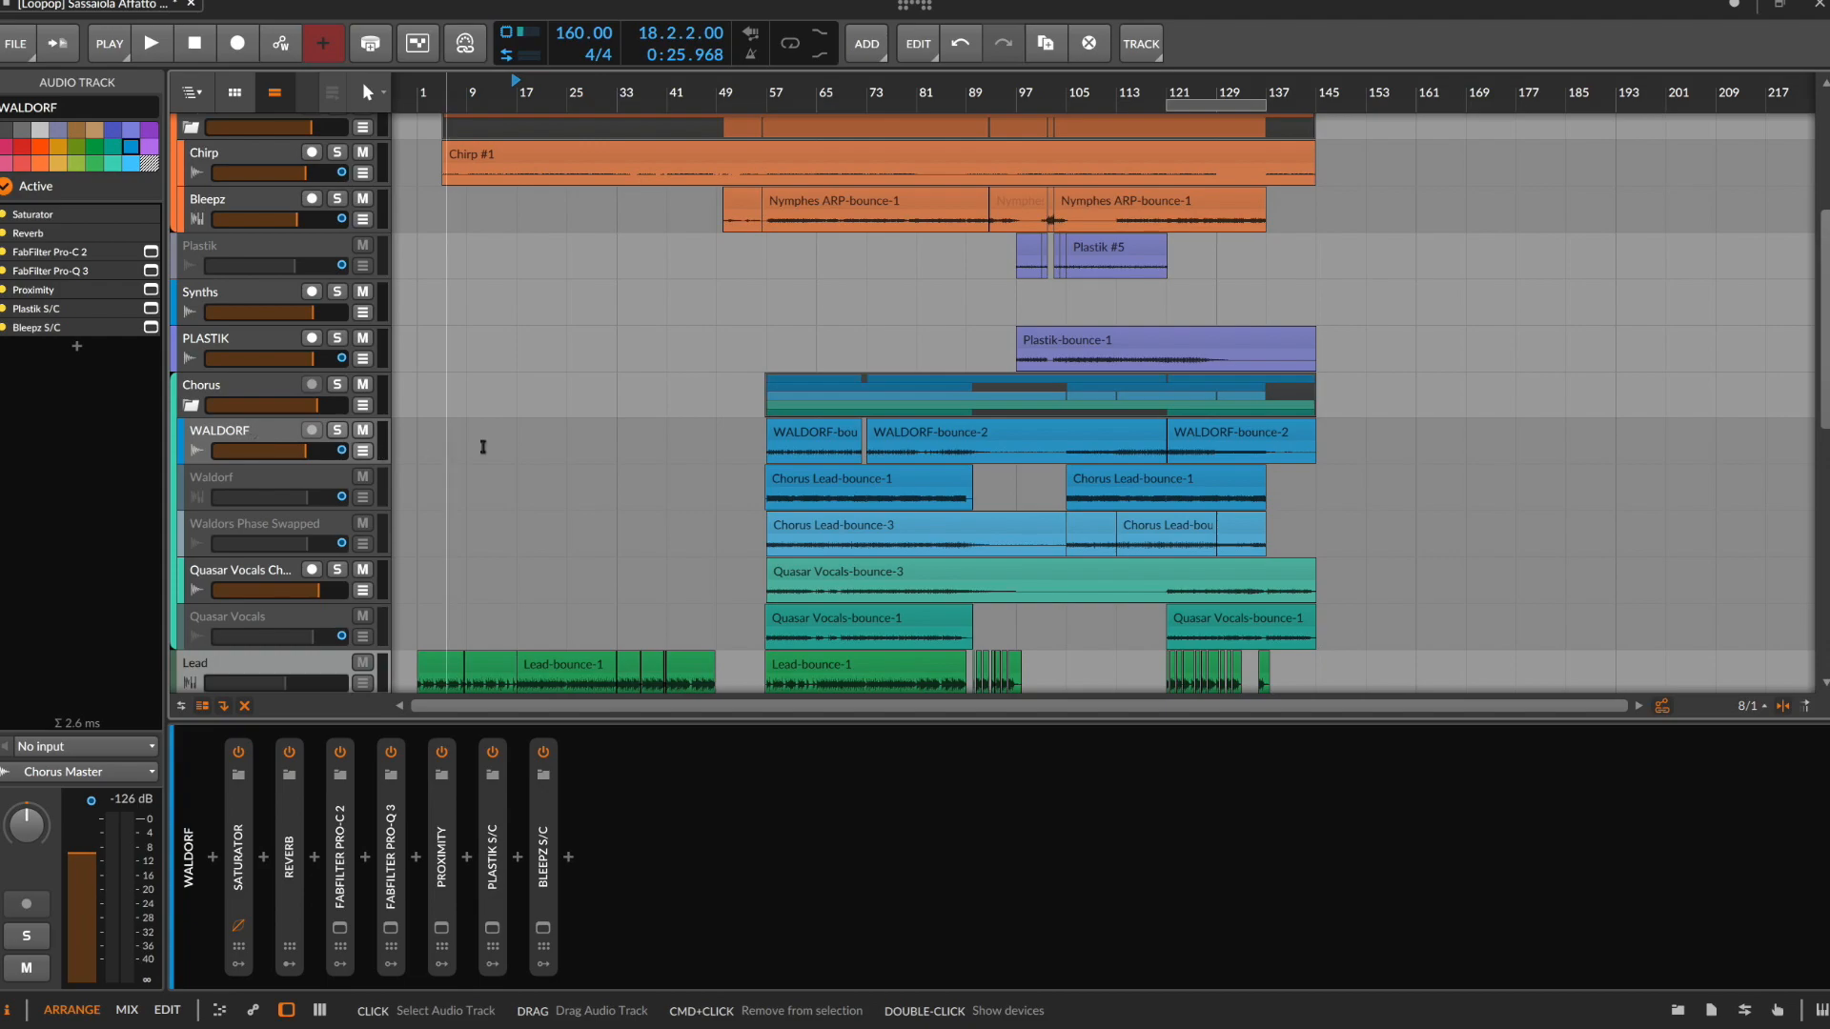
{"action": "left_click_drag", "start_coordinate": [770, 456], "coordinate": [861, 453]}
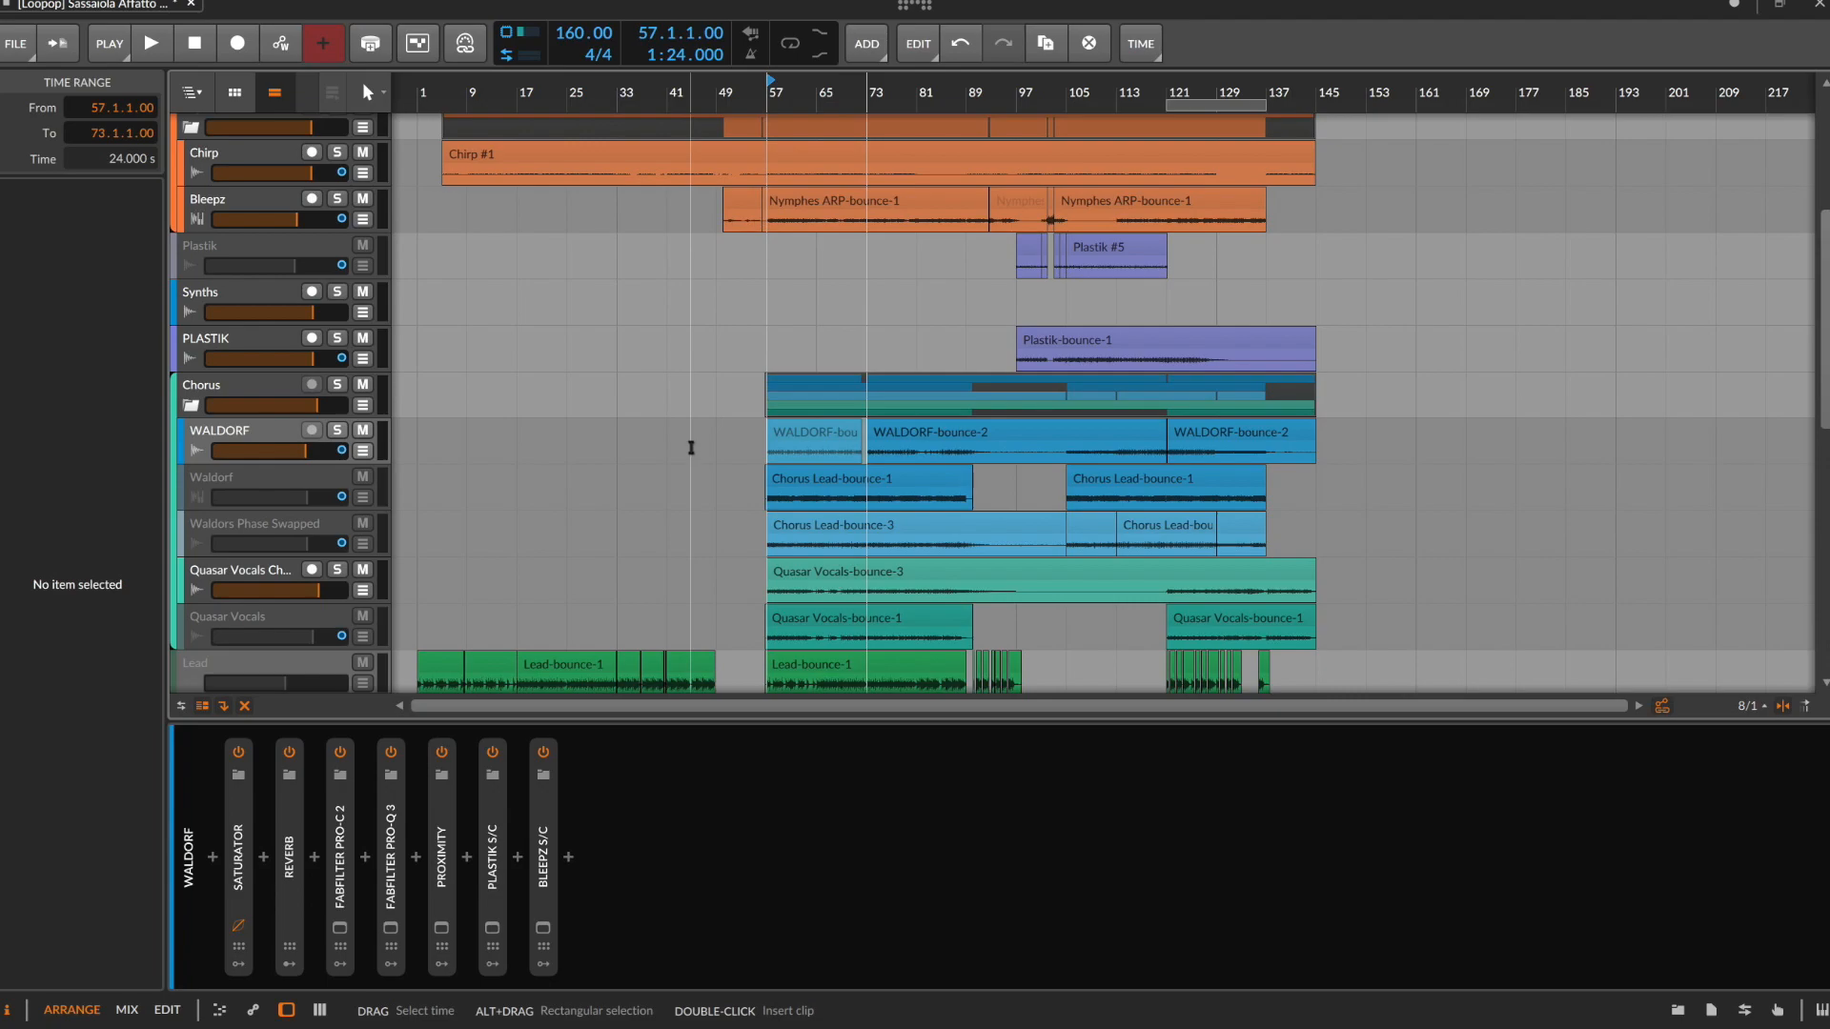
{"action": "left_click", "coordinate": [283, 485]}
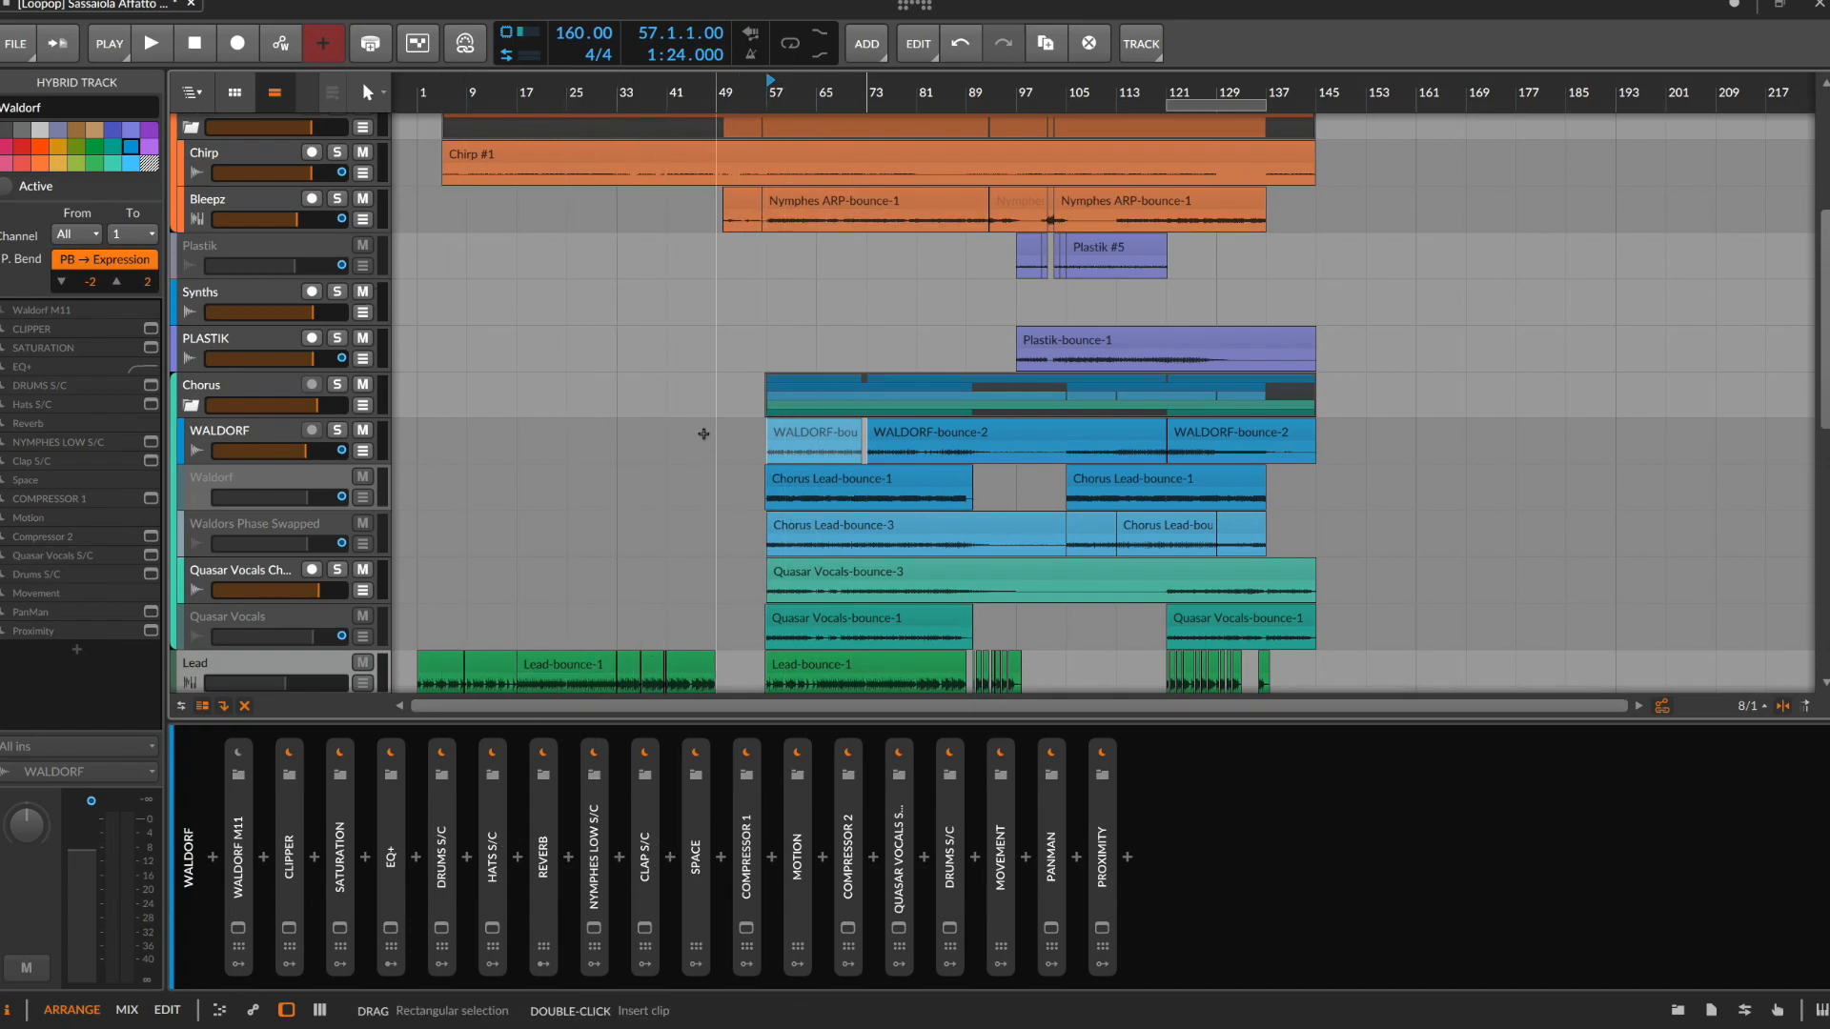
{"action": "scroll", "coordinate": [705, 440], "scroll_direction": "down", "scroll_amount": 10}
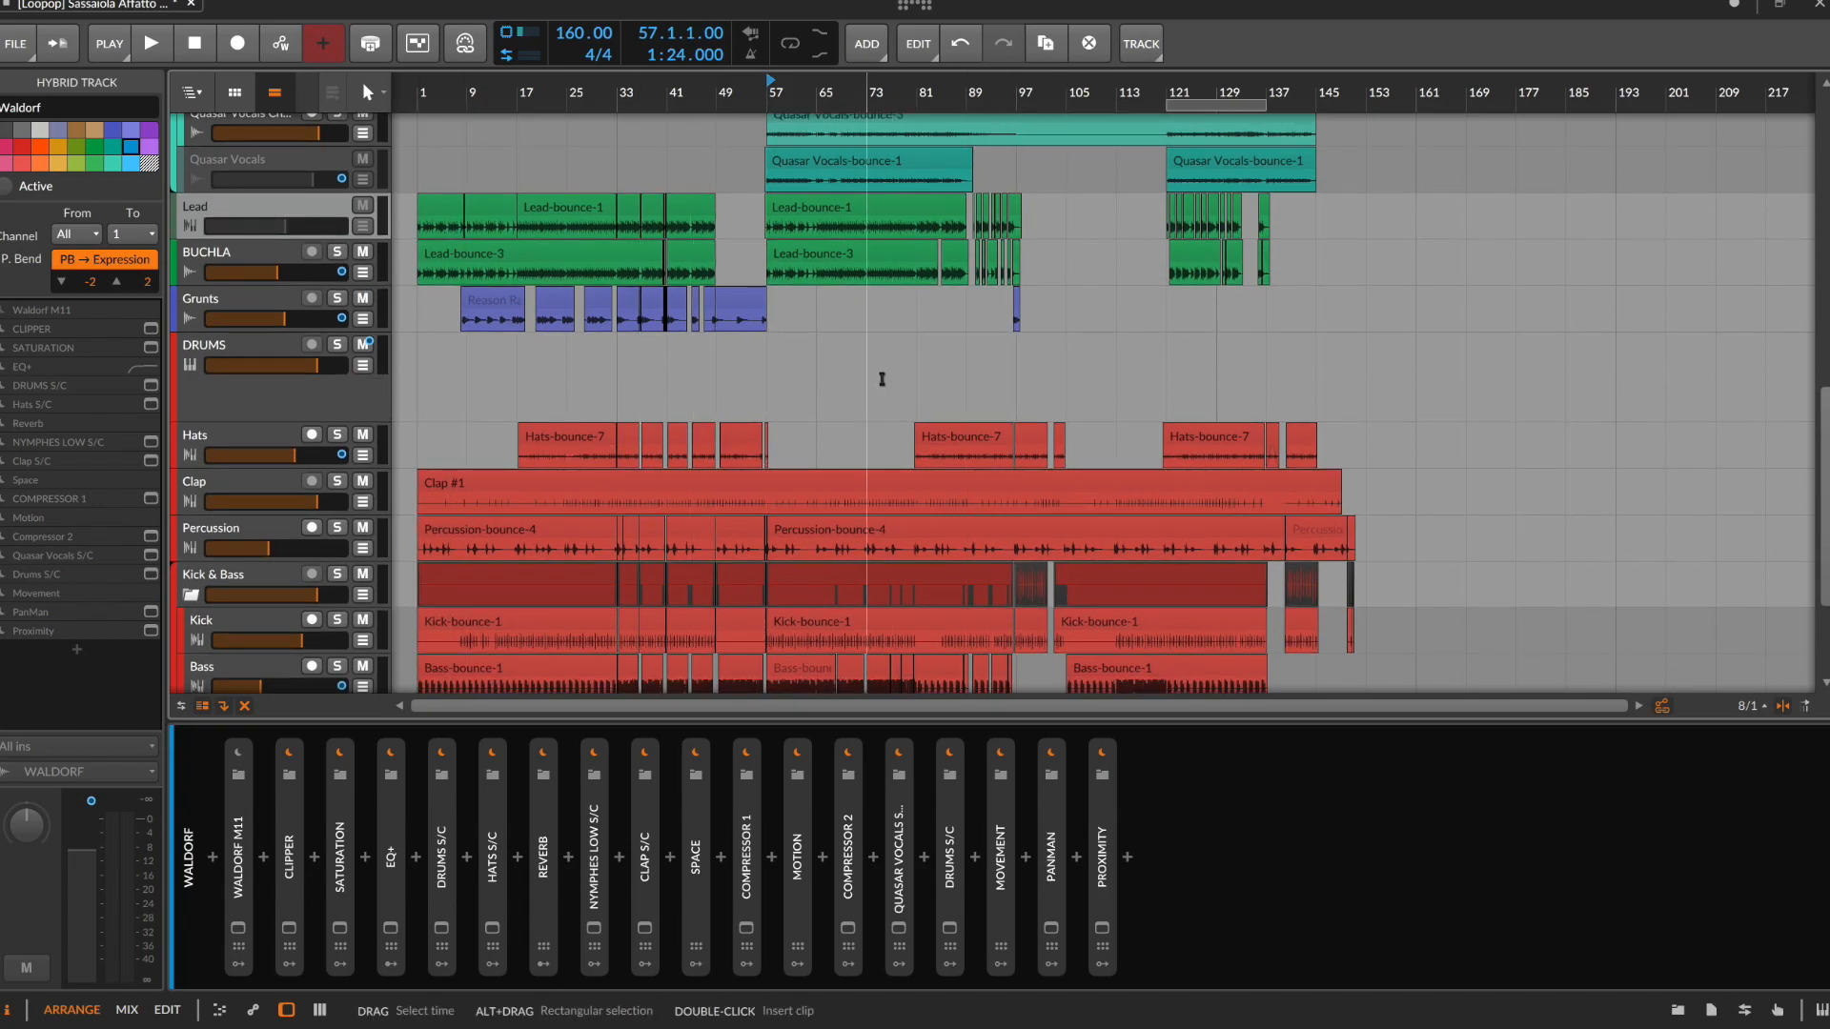
Compare where the Chorus group's clips start around bar 57, and select the Chorus Lead-bounce-3 clip on the Waldors Phase Swapped track
{"action": "scroll", "coordinate": [881, 379], "scroll_direction": "up", "scroll_amount": 10}
{"action": "scroll", "coordinate": [877, 469], "scroll_direction": "down", "scroll_amount": 6}
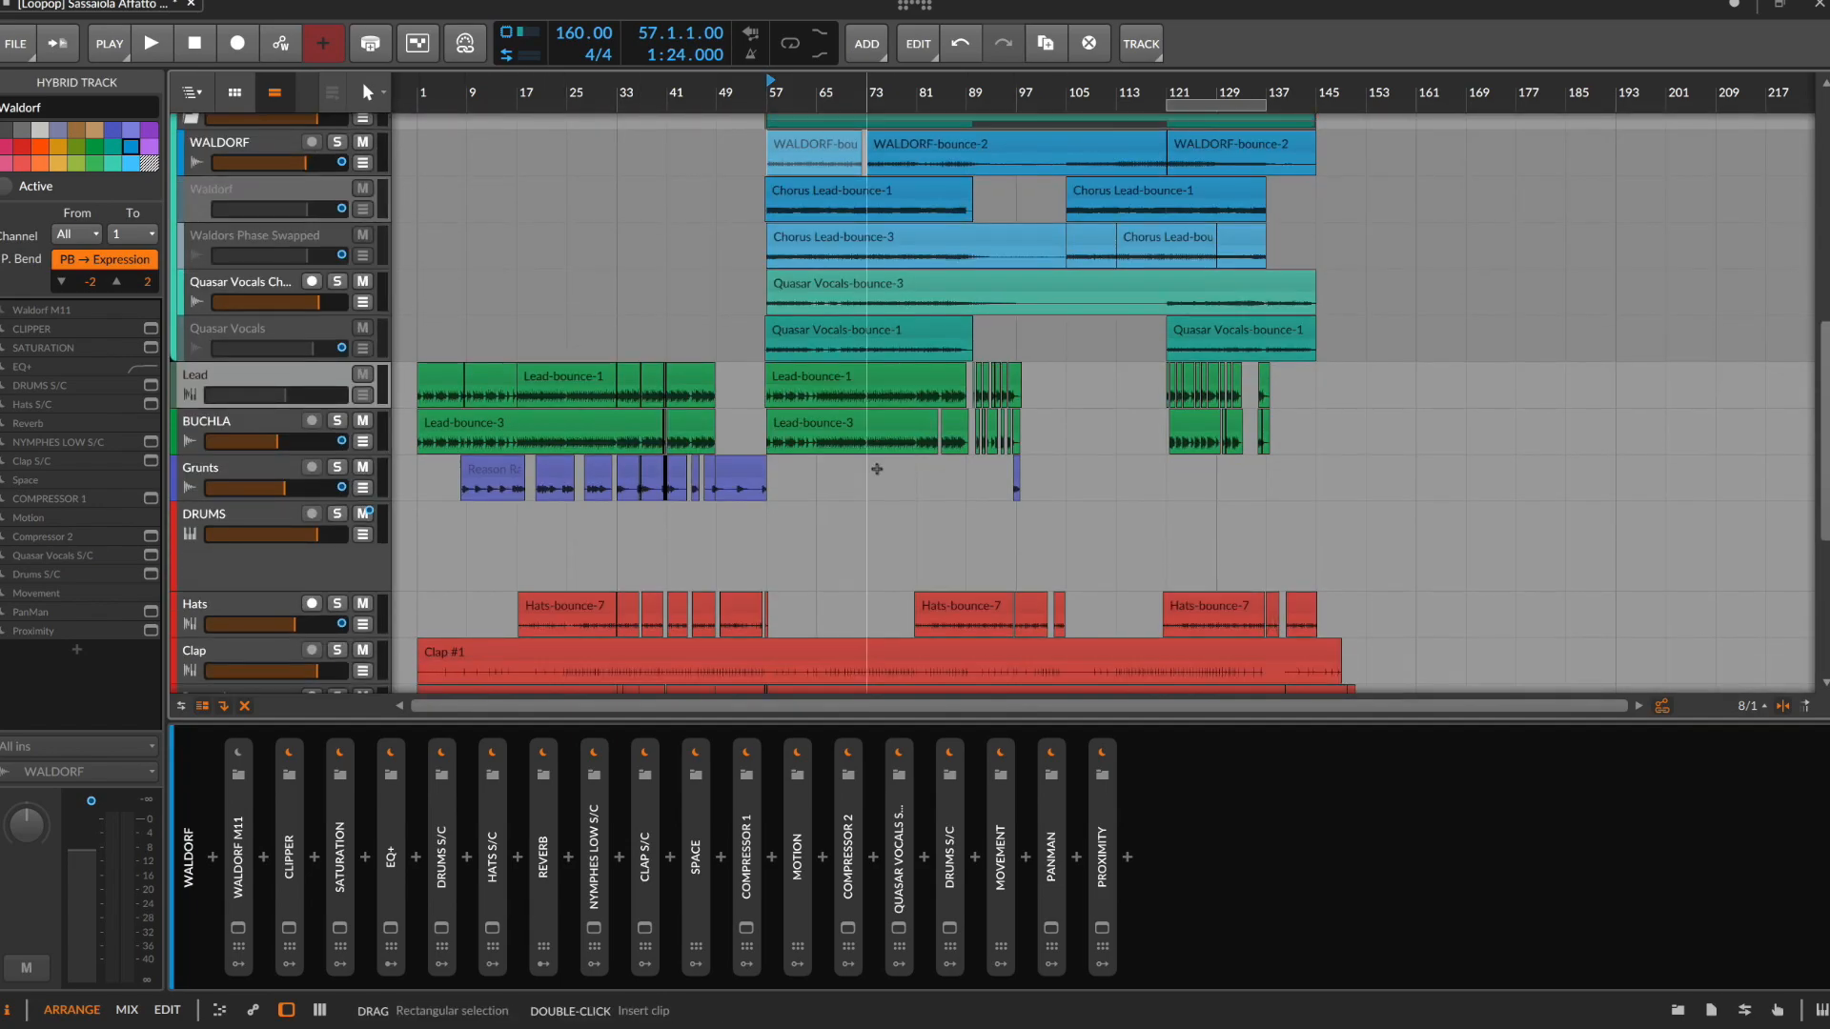
{"action": "scroll", "coordinate": [640, 274], "scroll_direction": "up", "scroll_amount": 3}
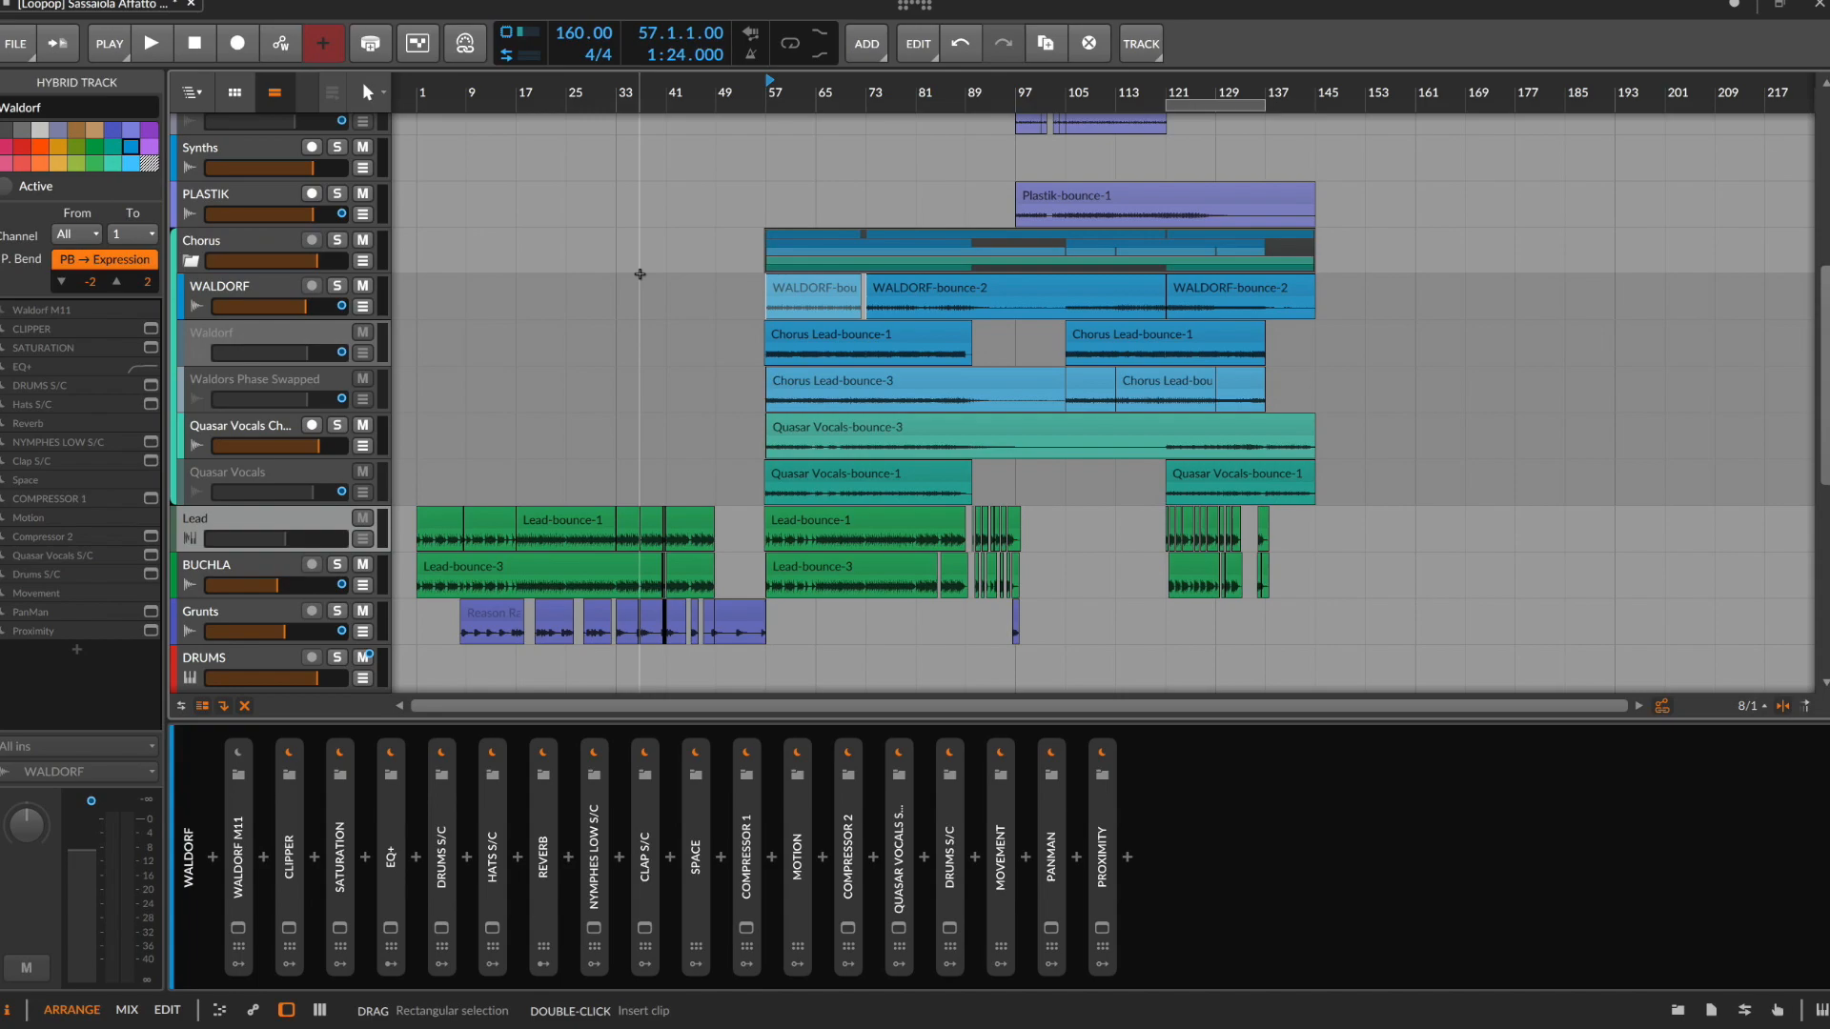
{"action": "scroll", "coordinate": [750, 353], "scroll_direction": "up", "scroll_amount": 8}
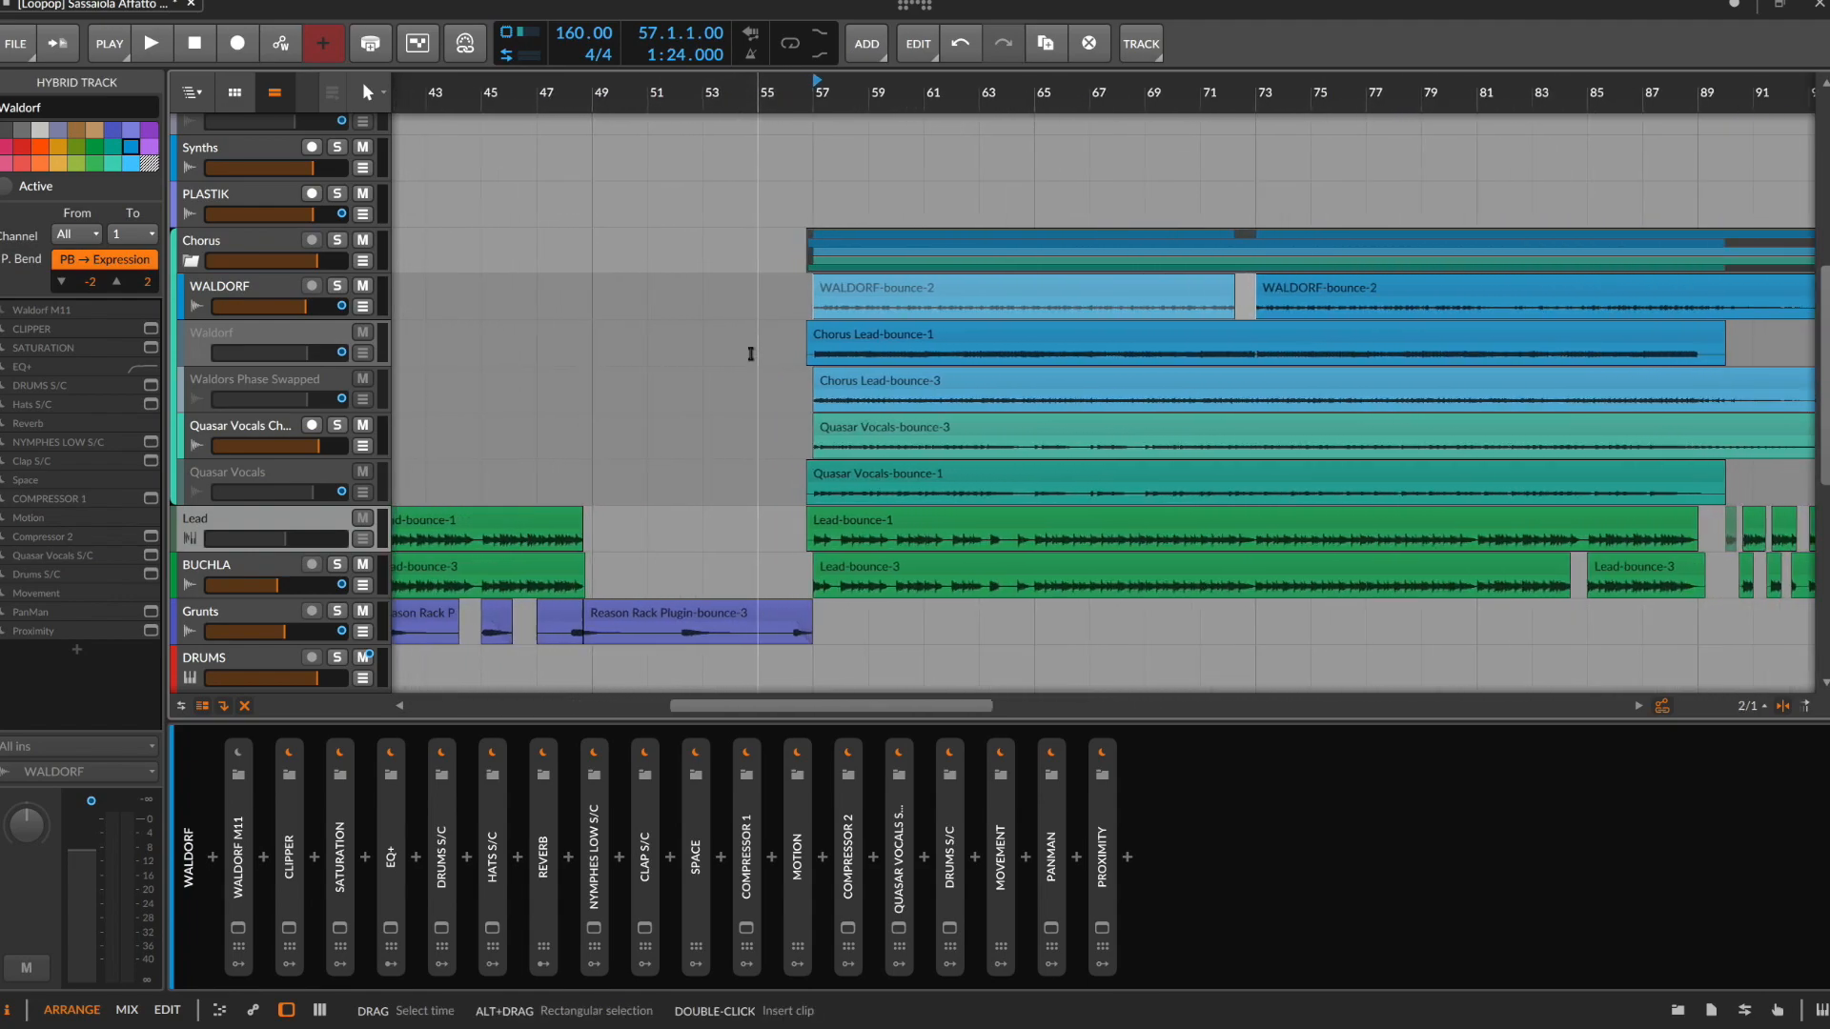
{"action": "scroll", "coordinate": [751, 353], "scroll_direction": "up", "scroll_amount": 10}
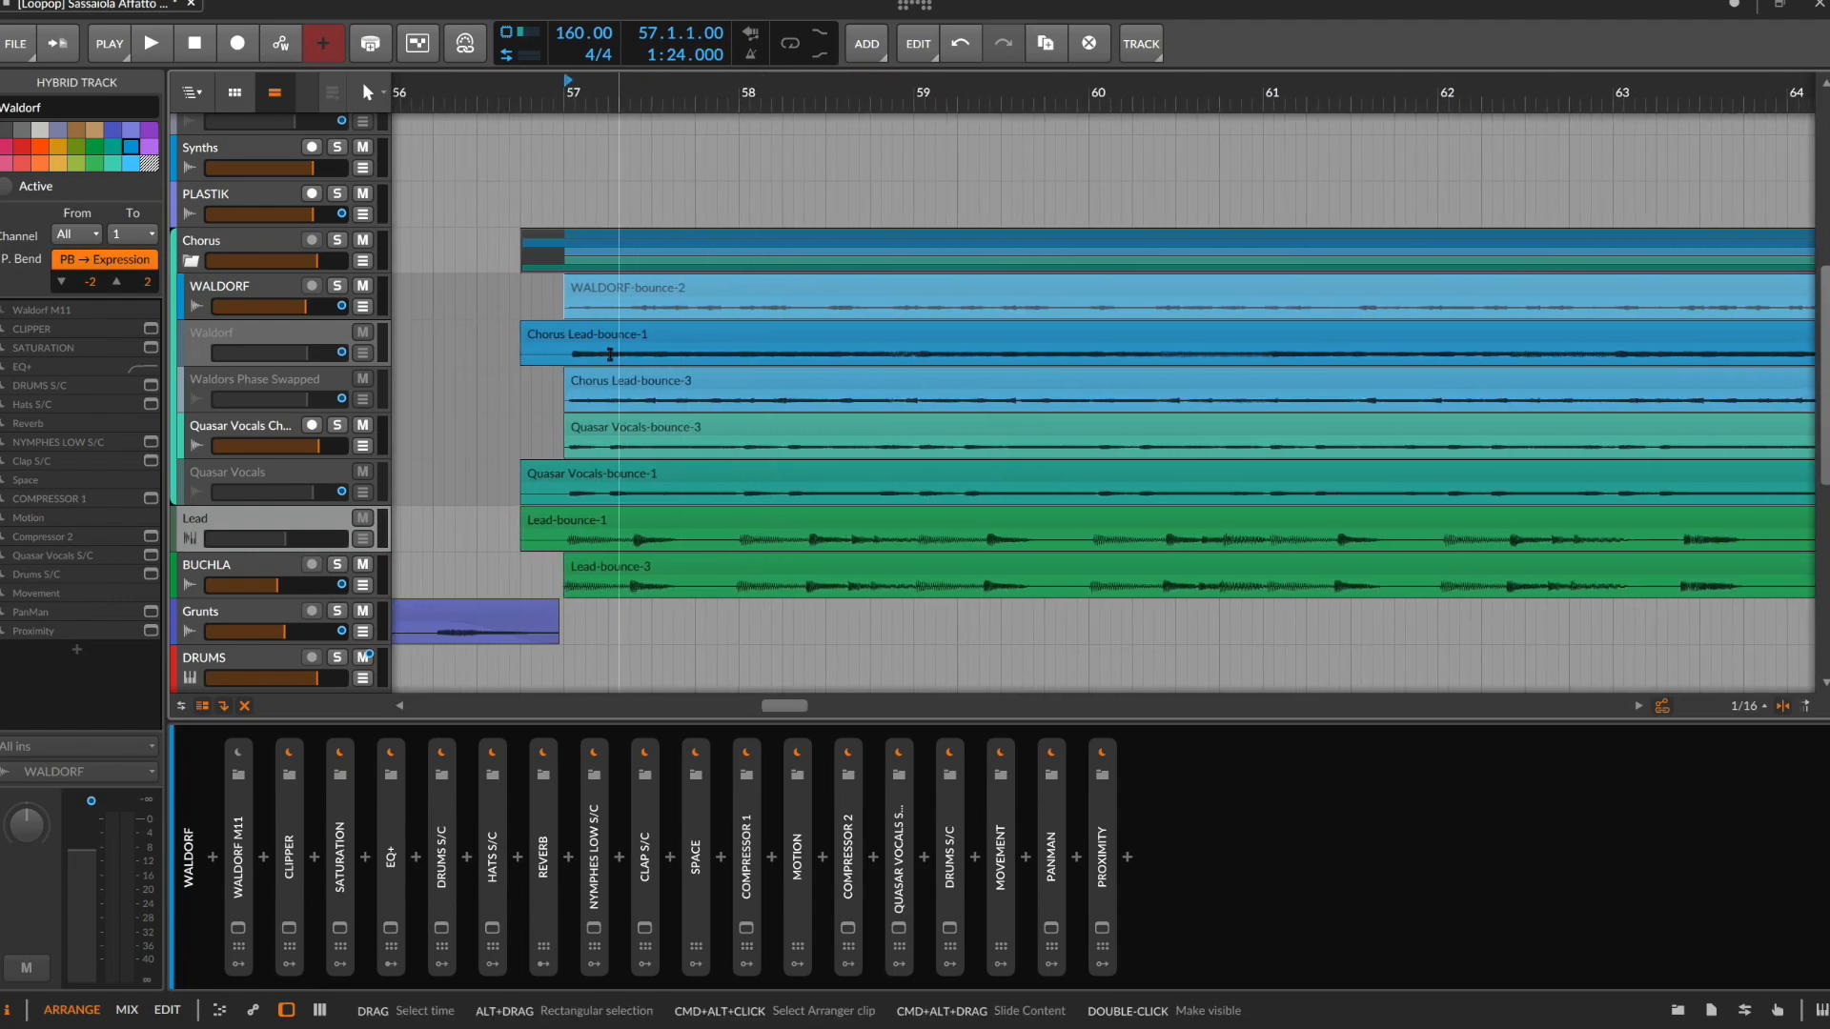
{"action": "scroll", "coordinate": [639, 359], "scroll_direction": "up", "scroll_amount": 8}
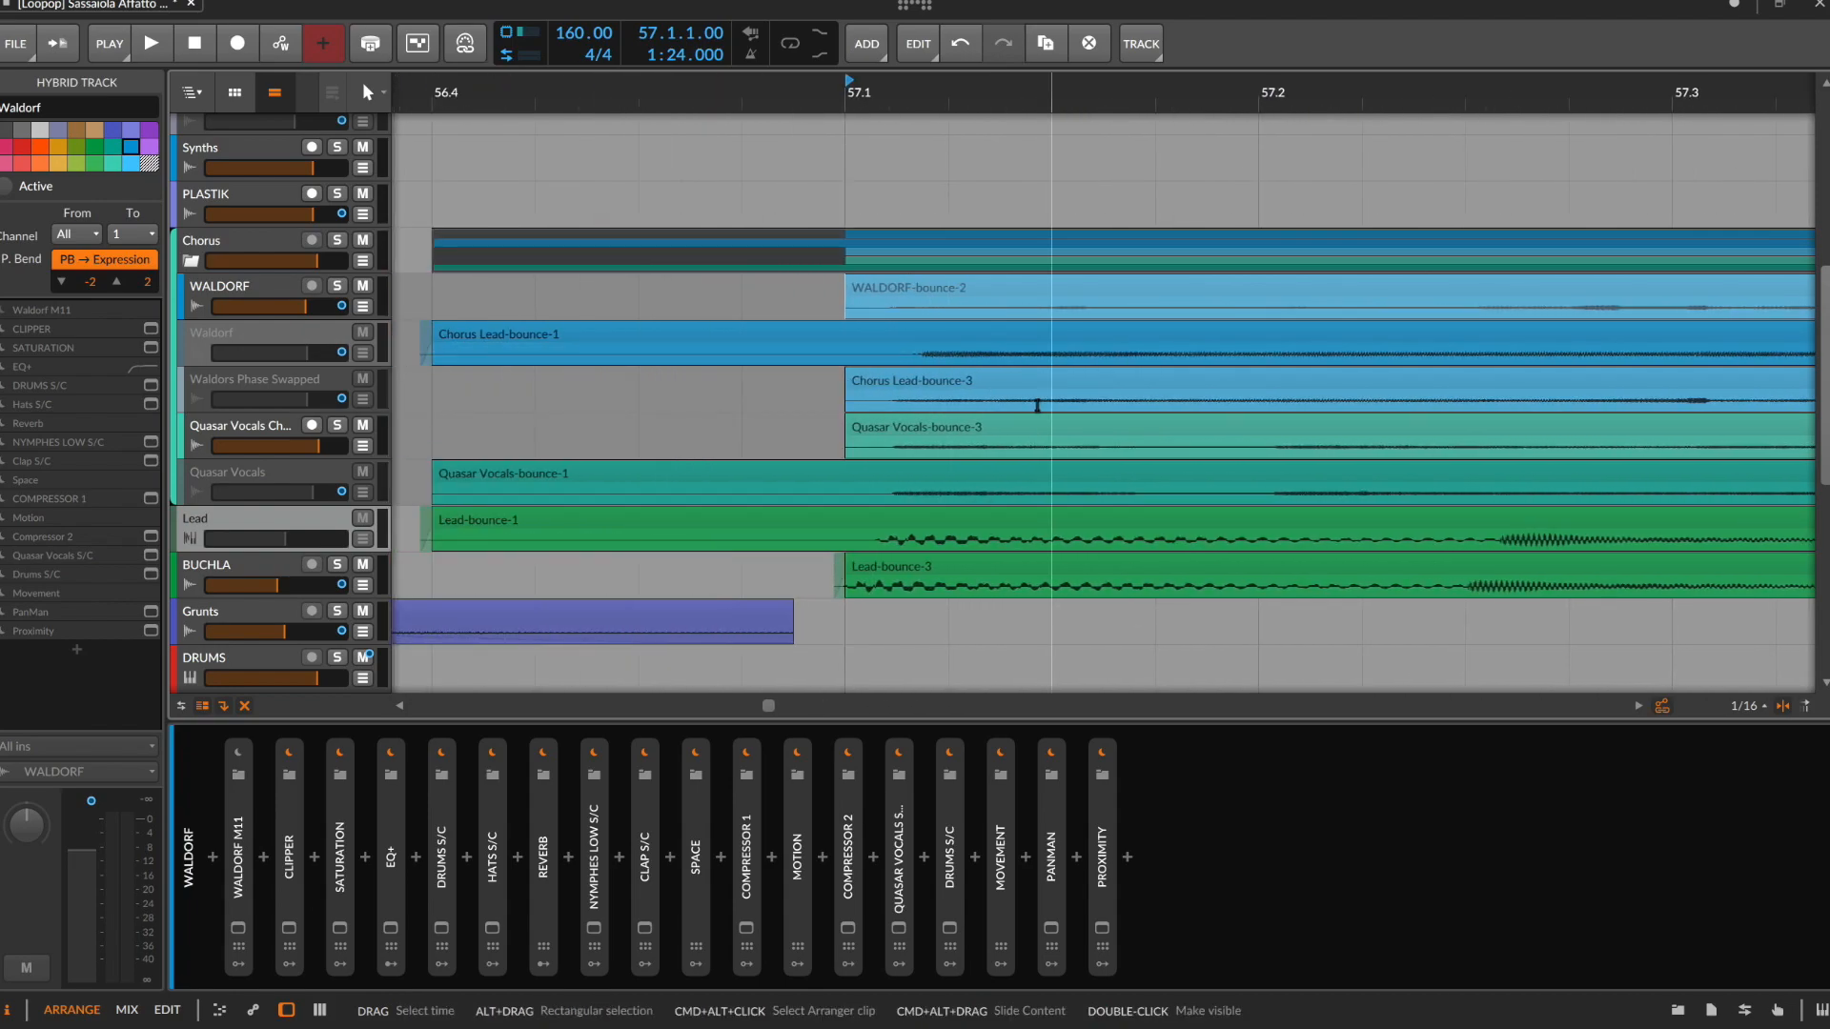
{"action": "scroll", "coordinate": [1037, 405], "scroll_direction": "up", "scroll_amount": 4}
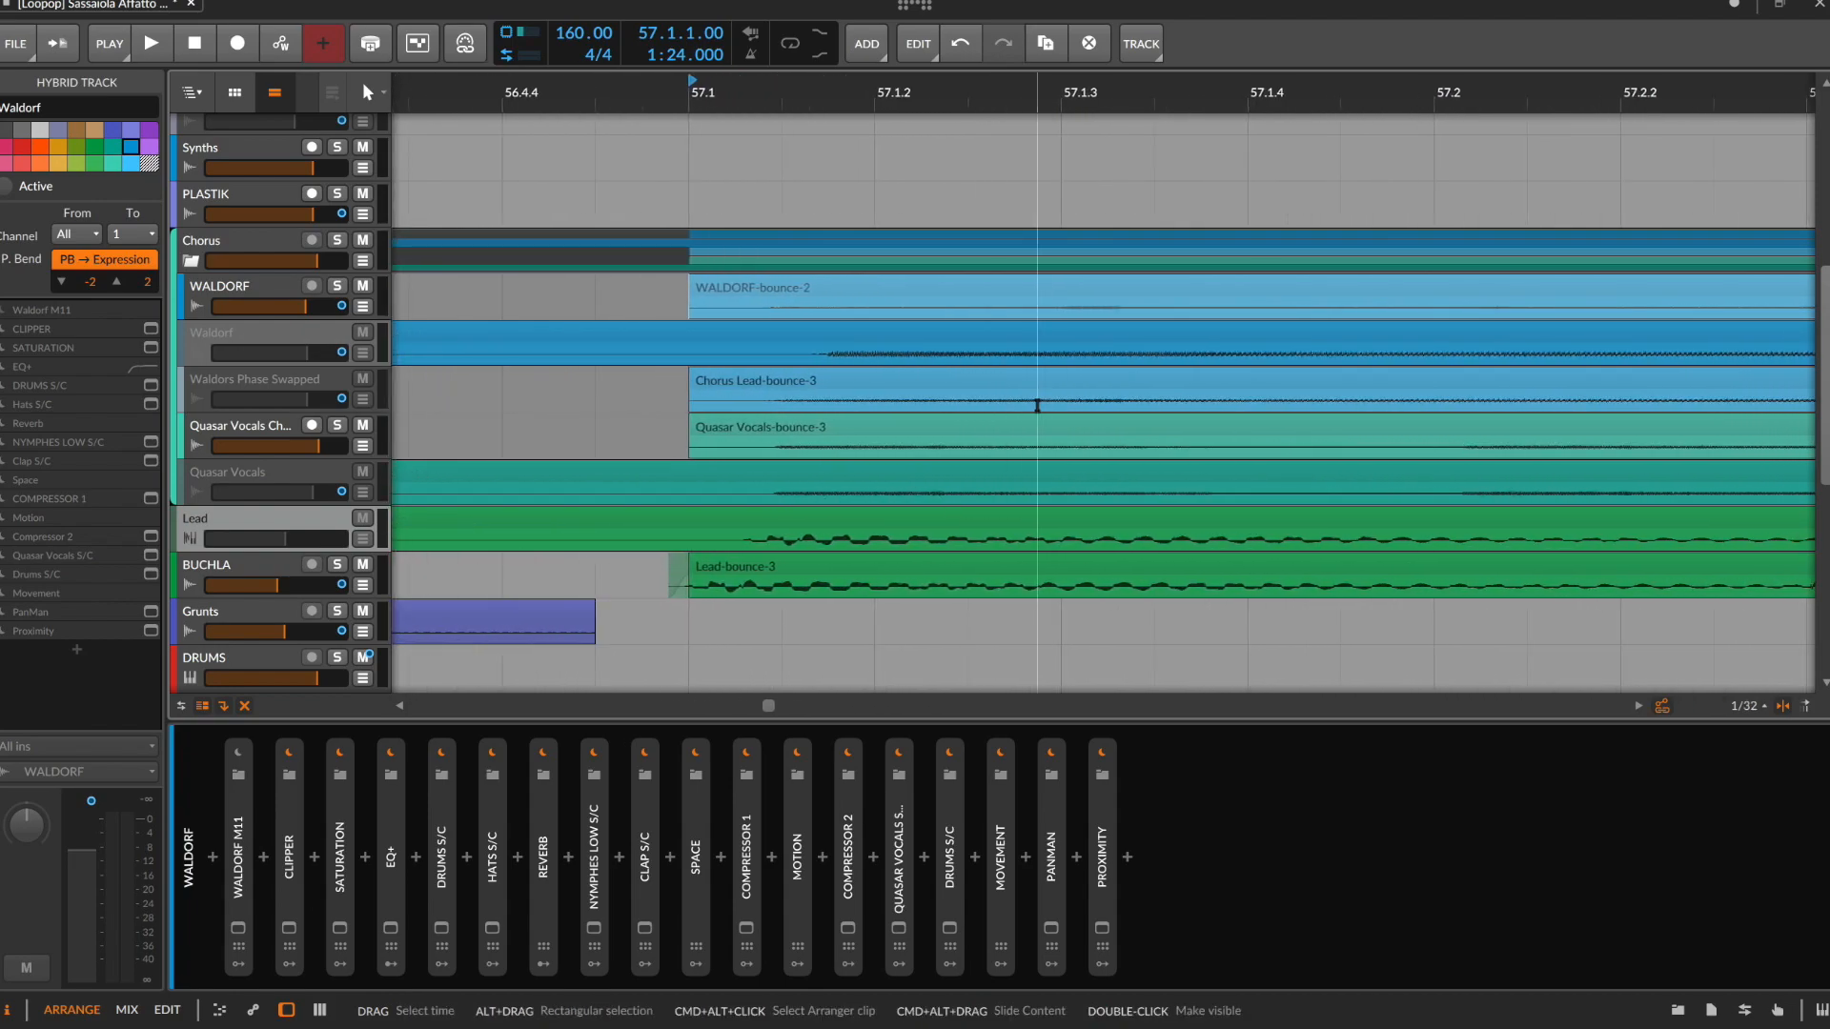
{"action": "left_click", "coordinate": [773, 374]}
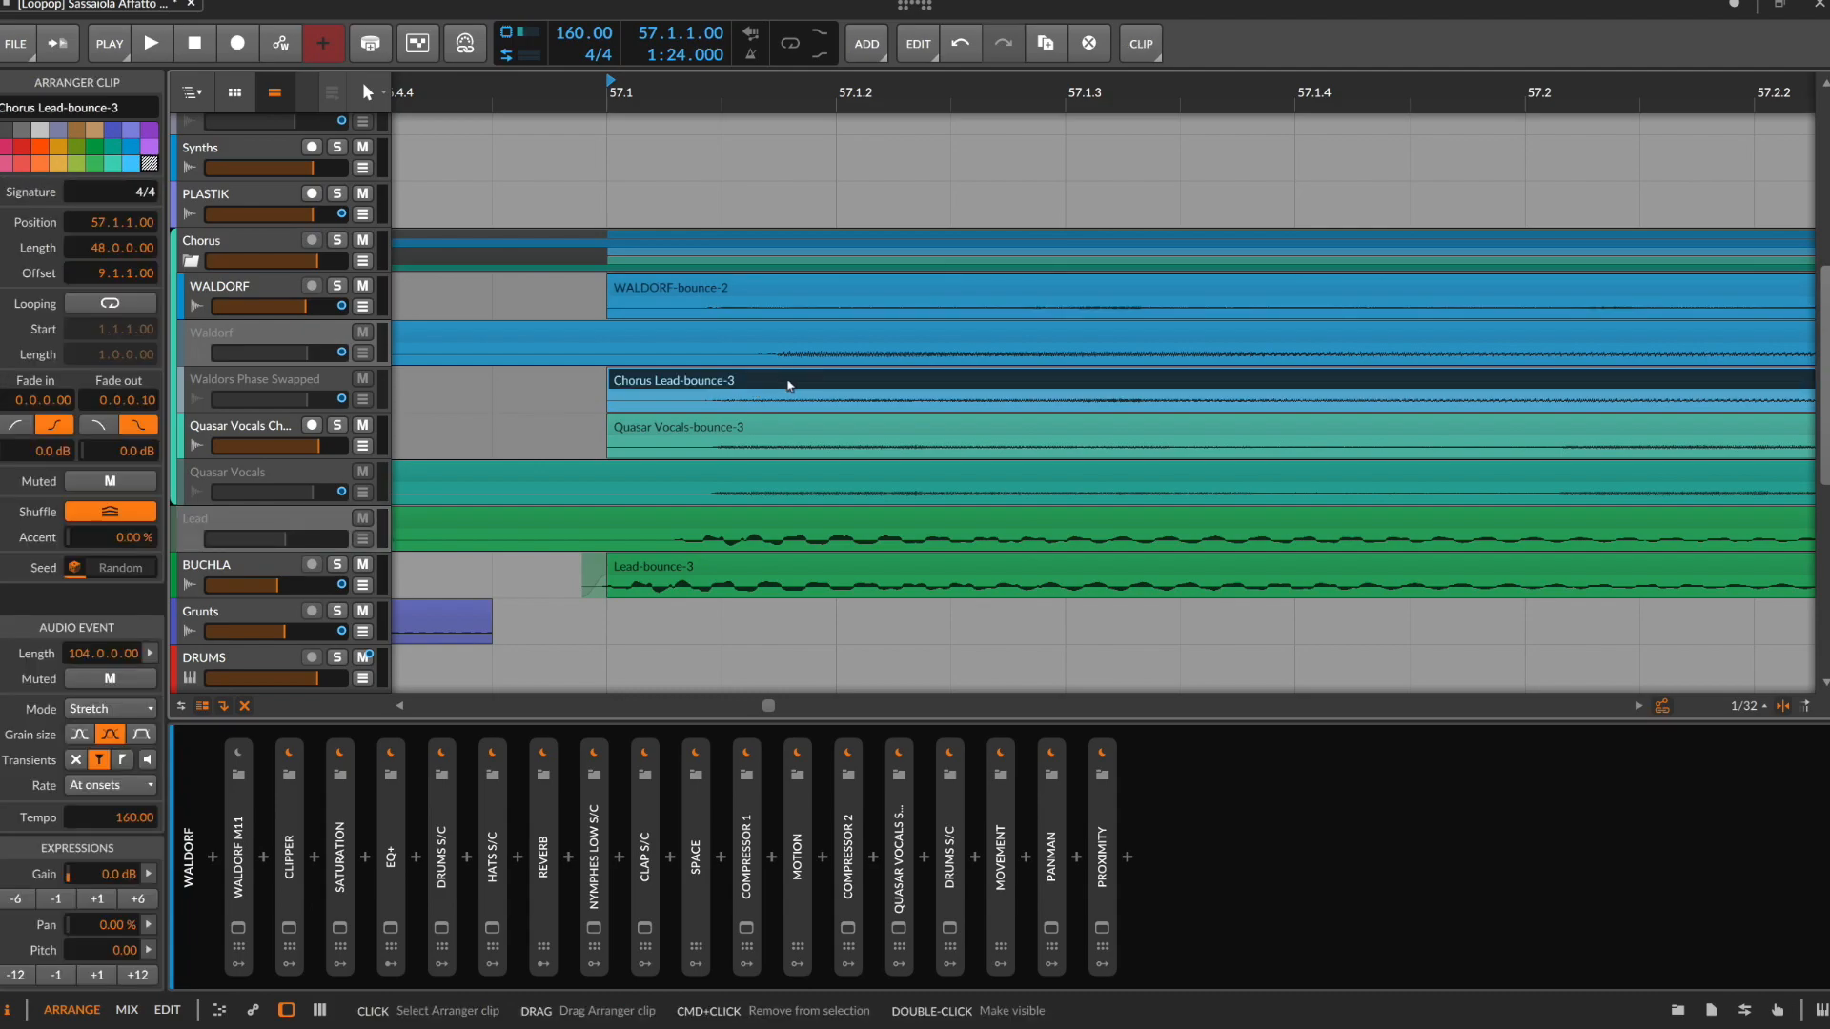
Review the Chorus group's clips across the arrangement, and show the active WALDORF track's devices with the track soloed
{"action": "scroll", "coordinate": [796, 386], "scroll_direction": "down", "scroll_amount": 6}
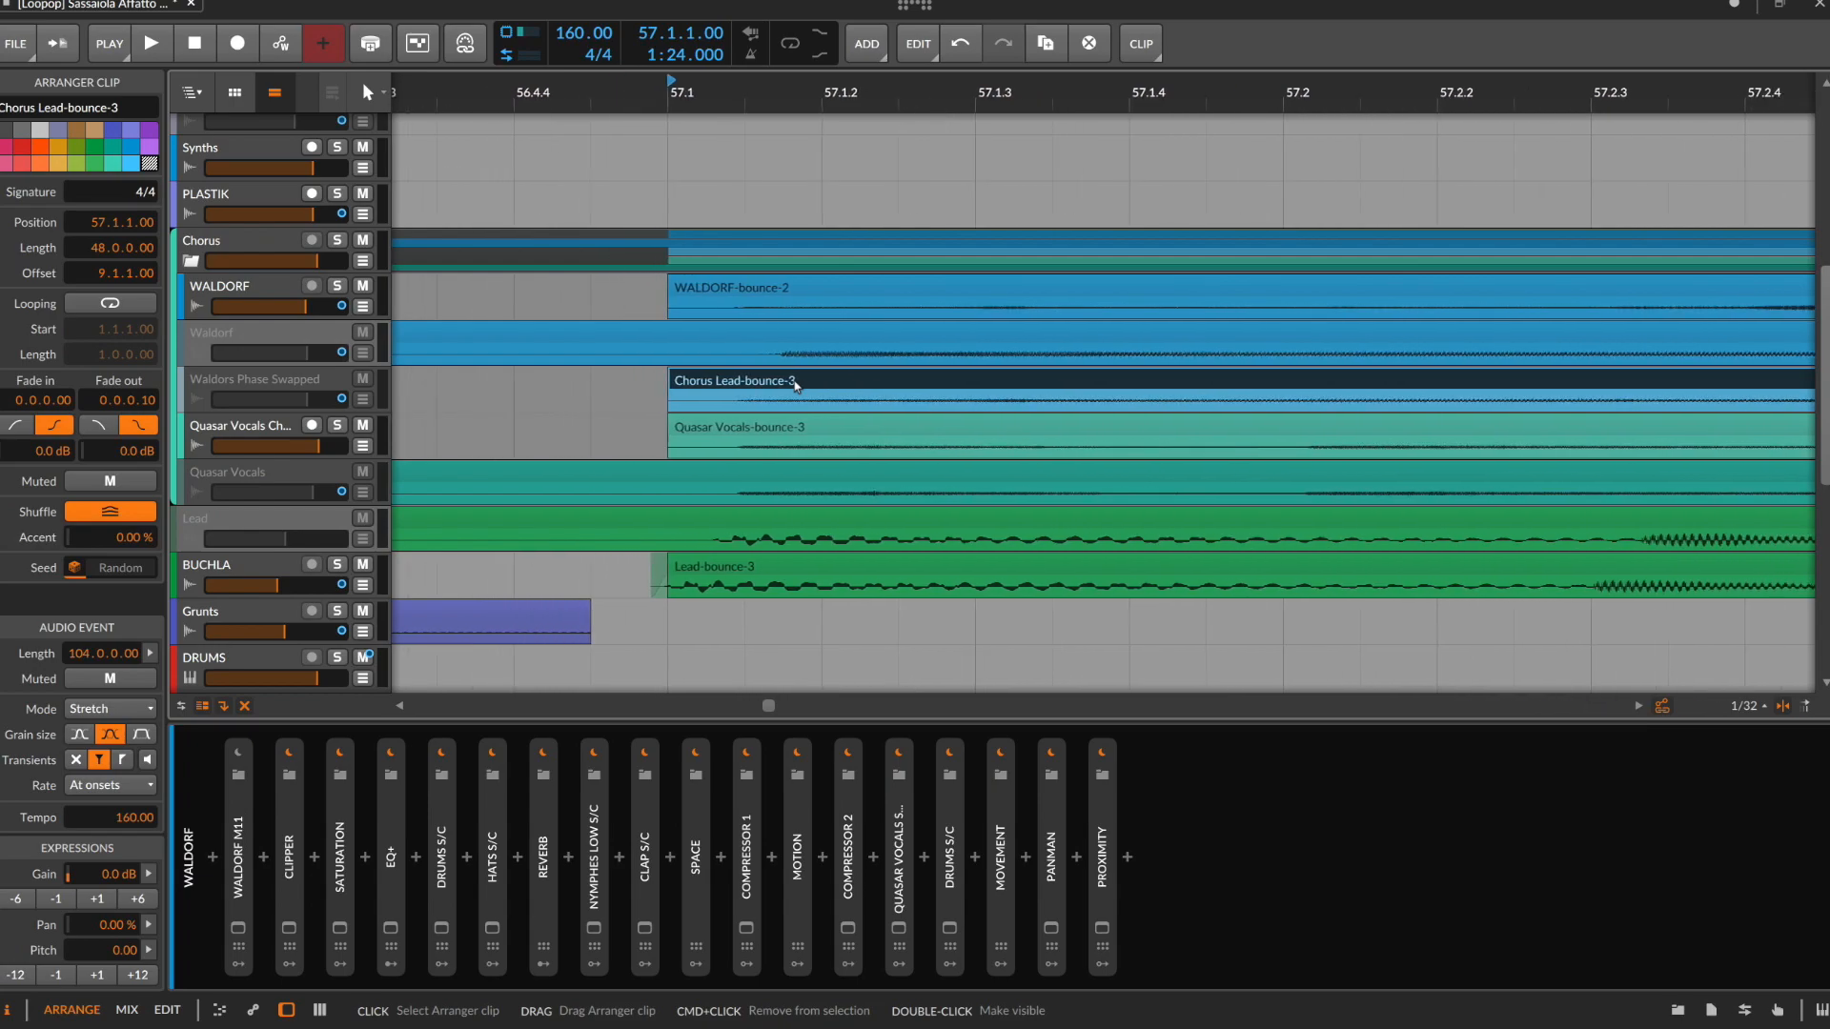
{"action": "scroll", "coordinate": [797, 386], "scroll_direction": "down", "scroll_amount": 8}
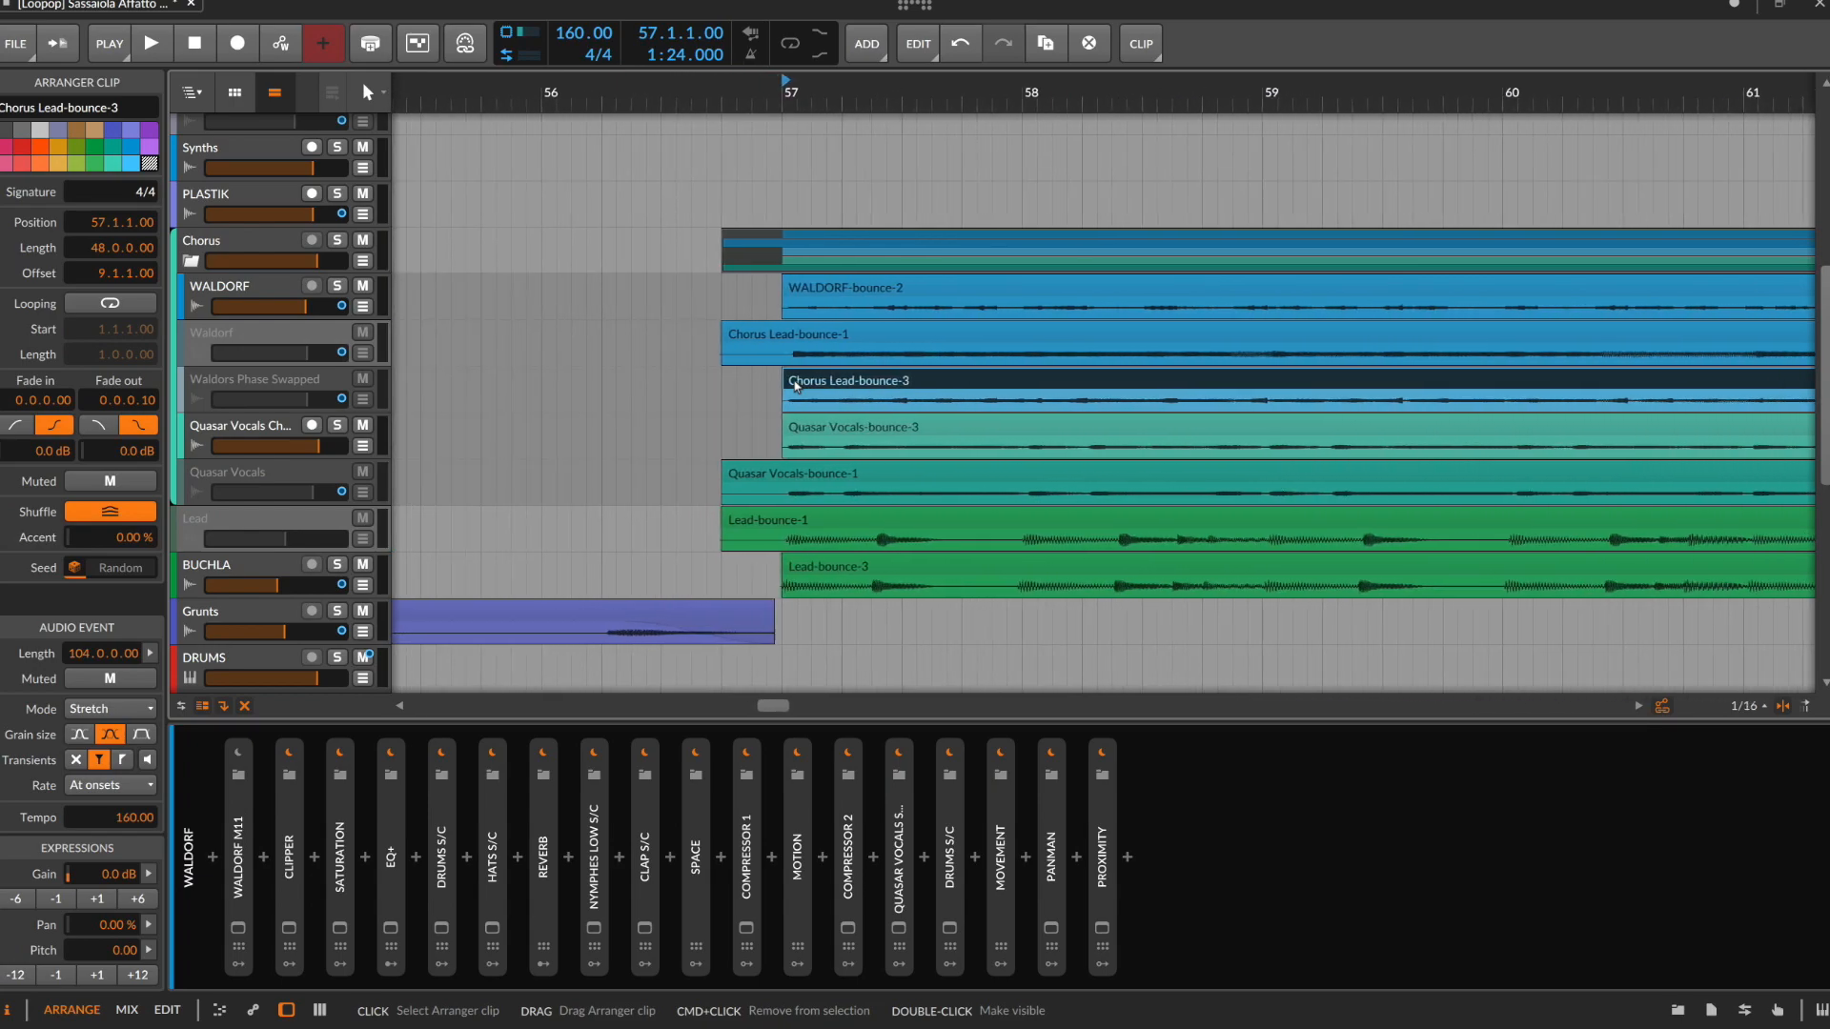
{"action": "scroll", "coordinate": [798, 384], "scroll_direction": "down", "scroll_amount": 4}
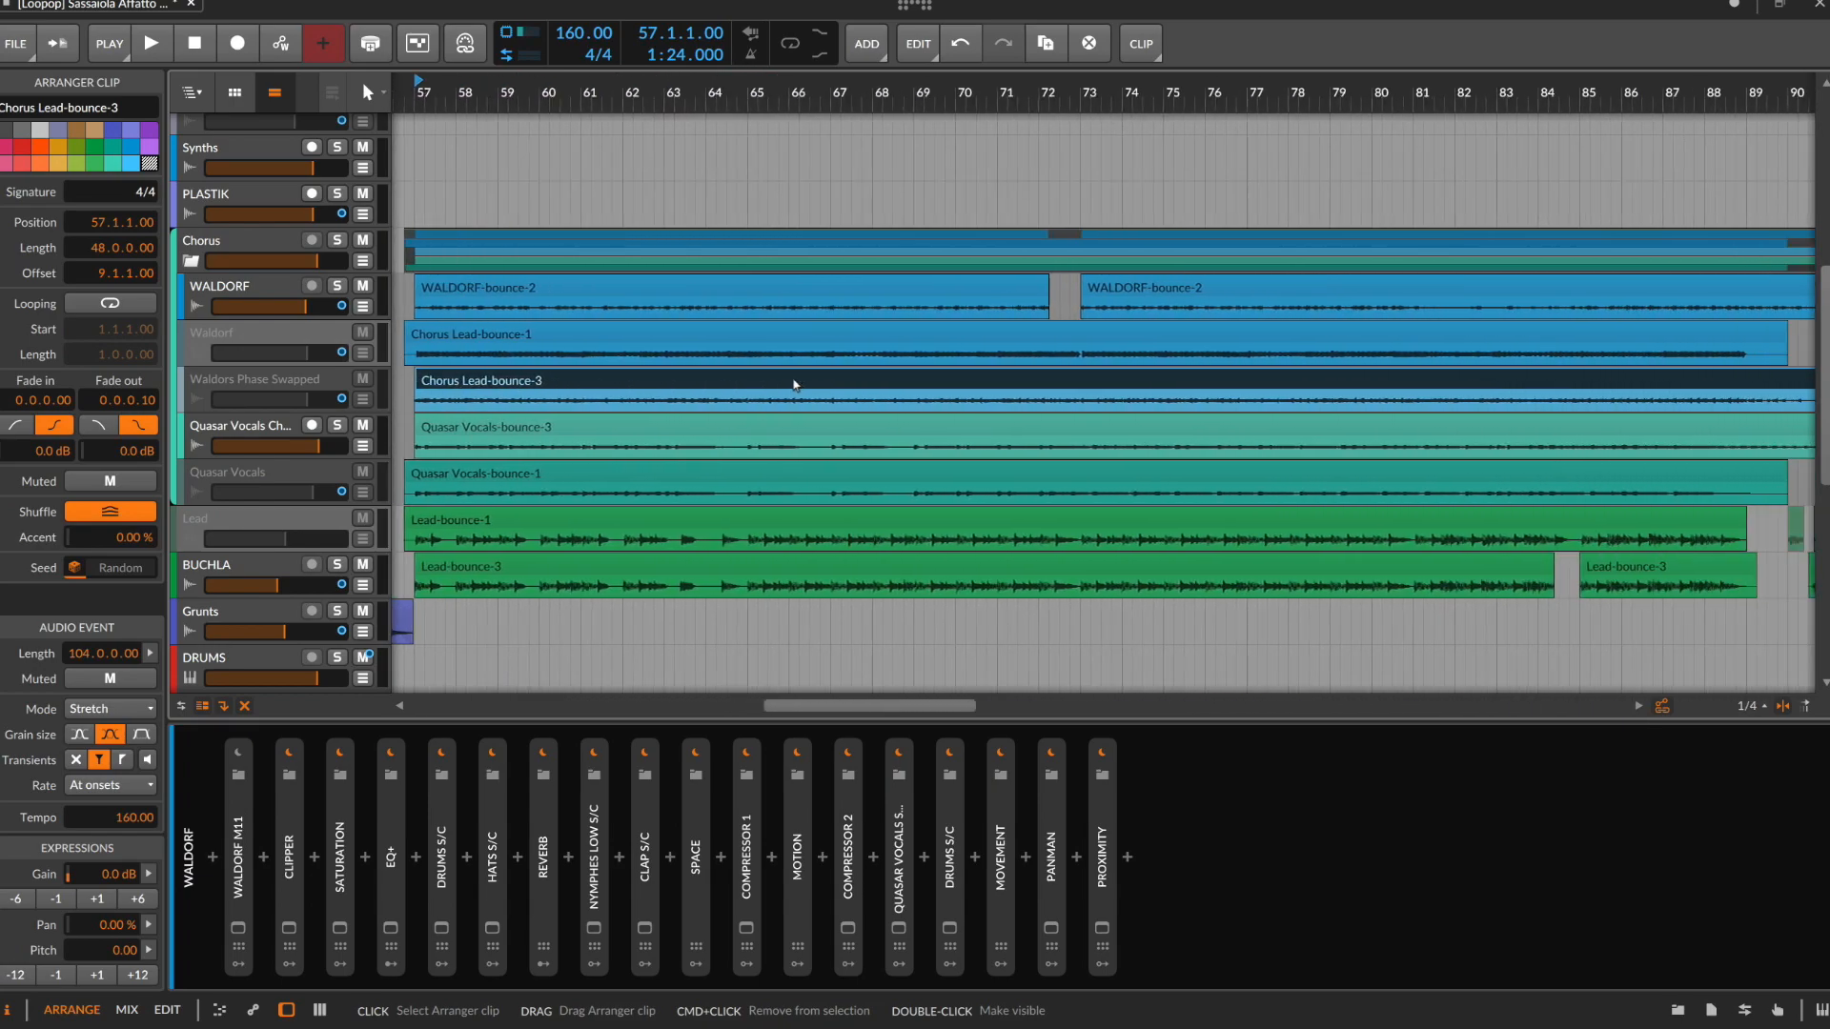
{"action": "scroll", "coordinate": [797, 385], "scroll_direction": "down", "scroll_amount": 2}
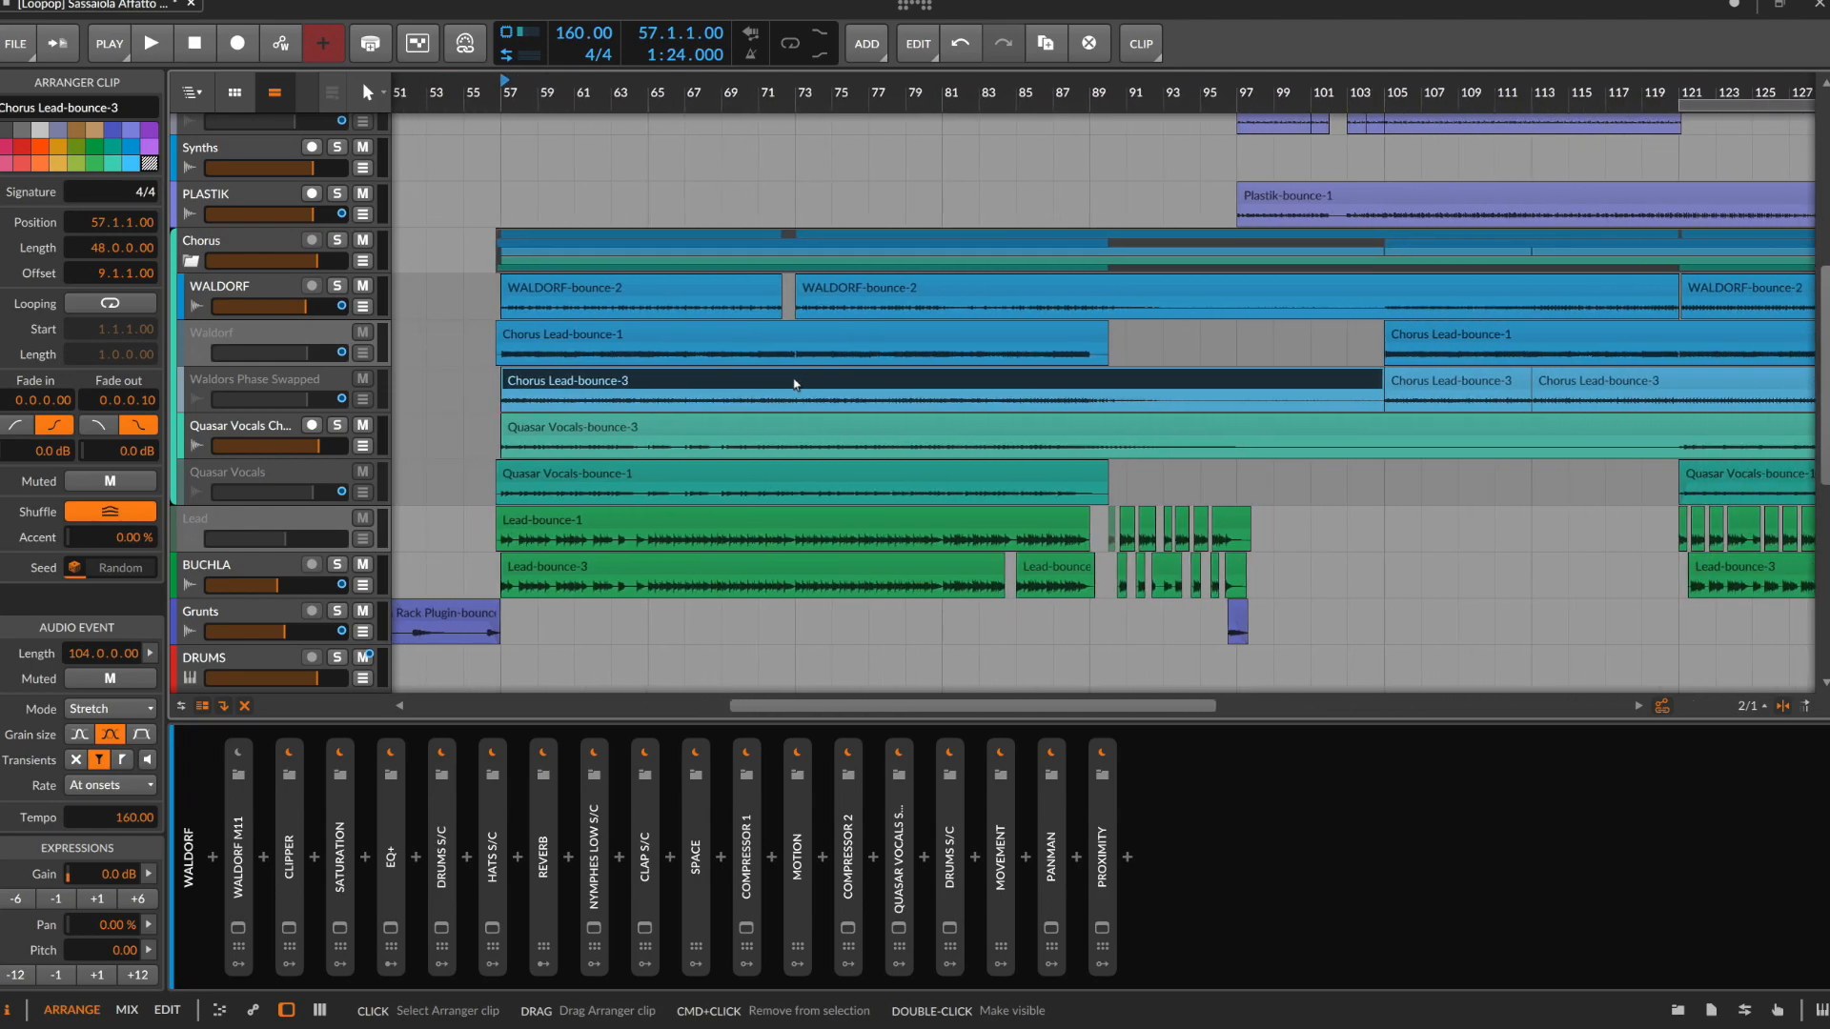
{"action": "scroll", "coordinate": [796, 385], "scroll_direction": "down", "scroll_amount": 1}
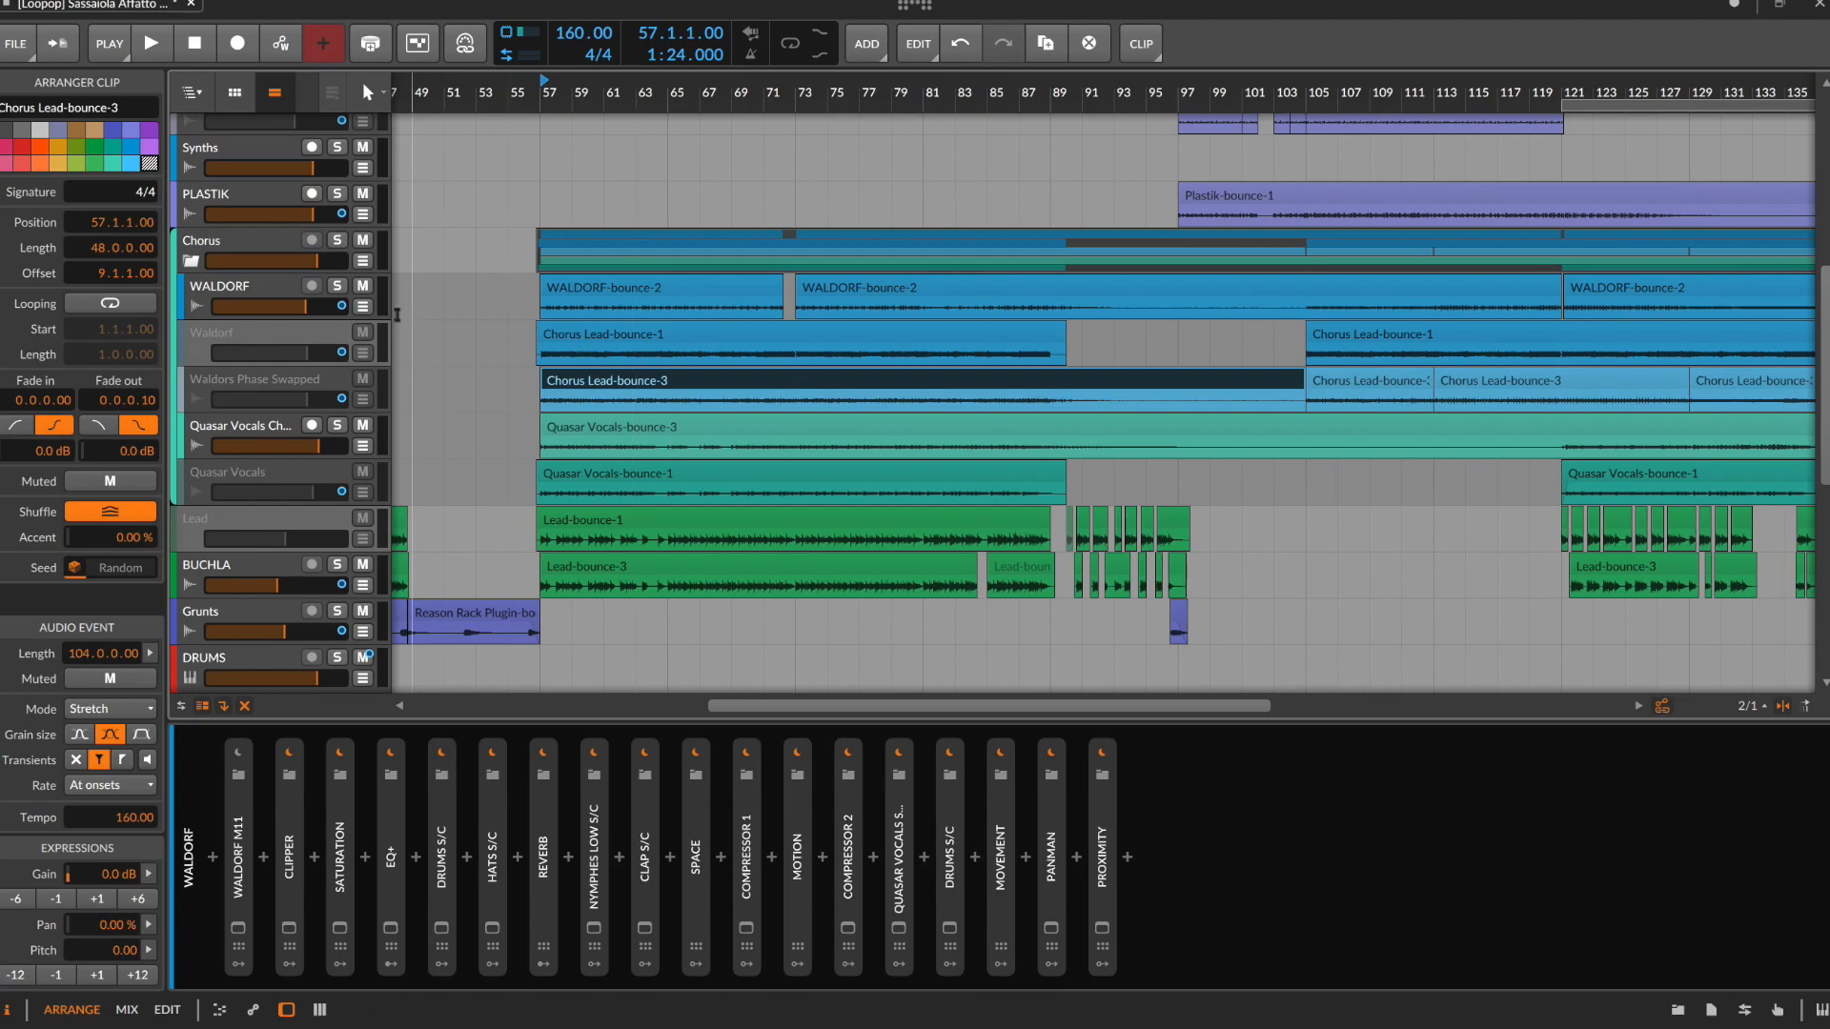
{"action": "scroll", "coordinate": [934, 387], "scroll_direction": "down", "scroll_amount": 1}
{"action": "scroll", "coordinate": [935, 386], "scroll_direction": "down", "scroll_amount": 3}
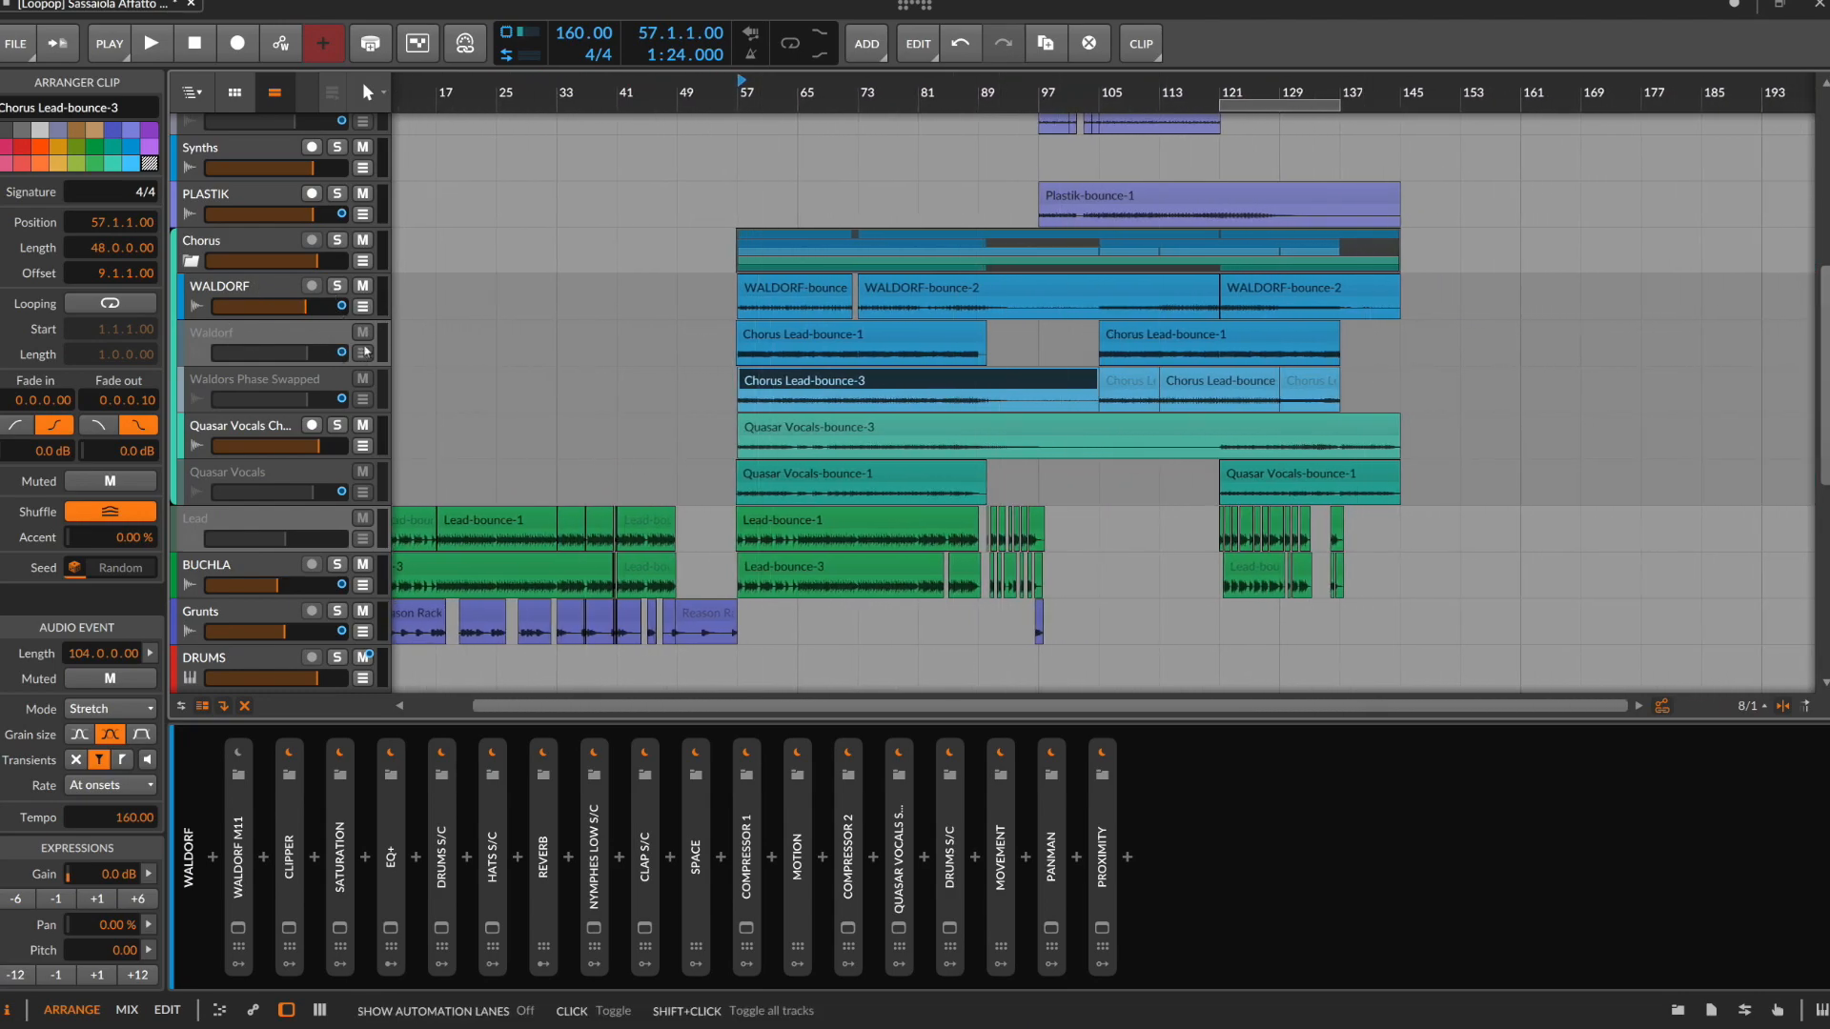
{"action": "left_click", "coordinate": [274, 298]}
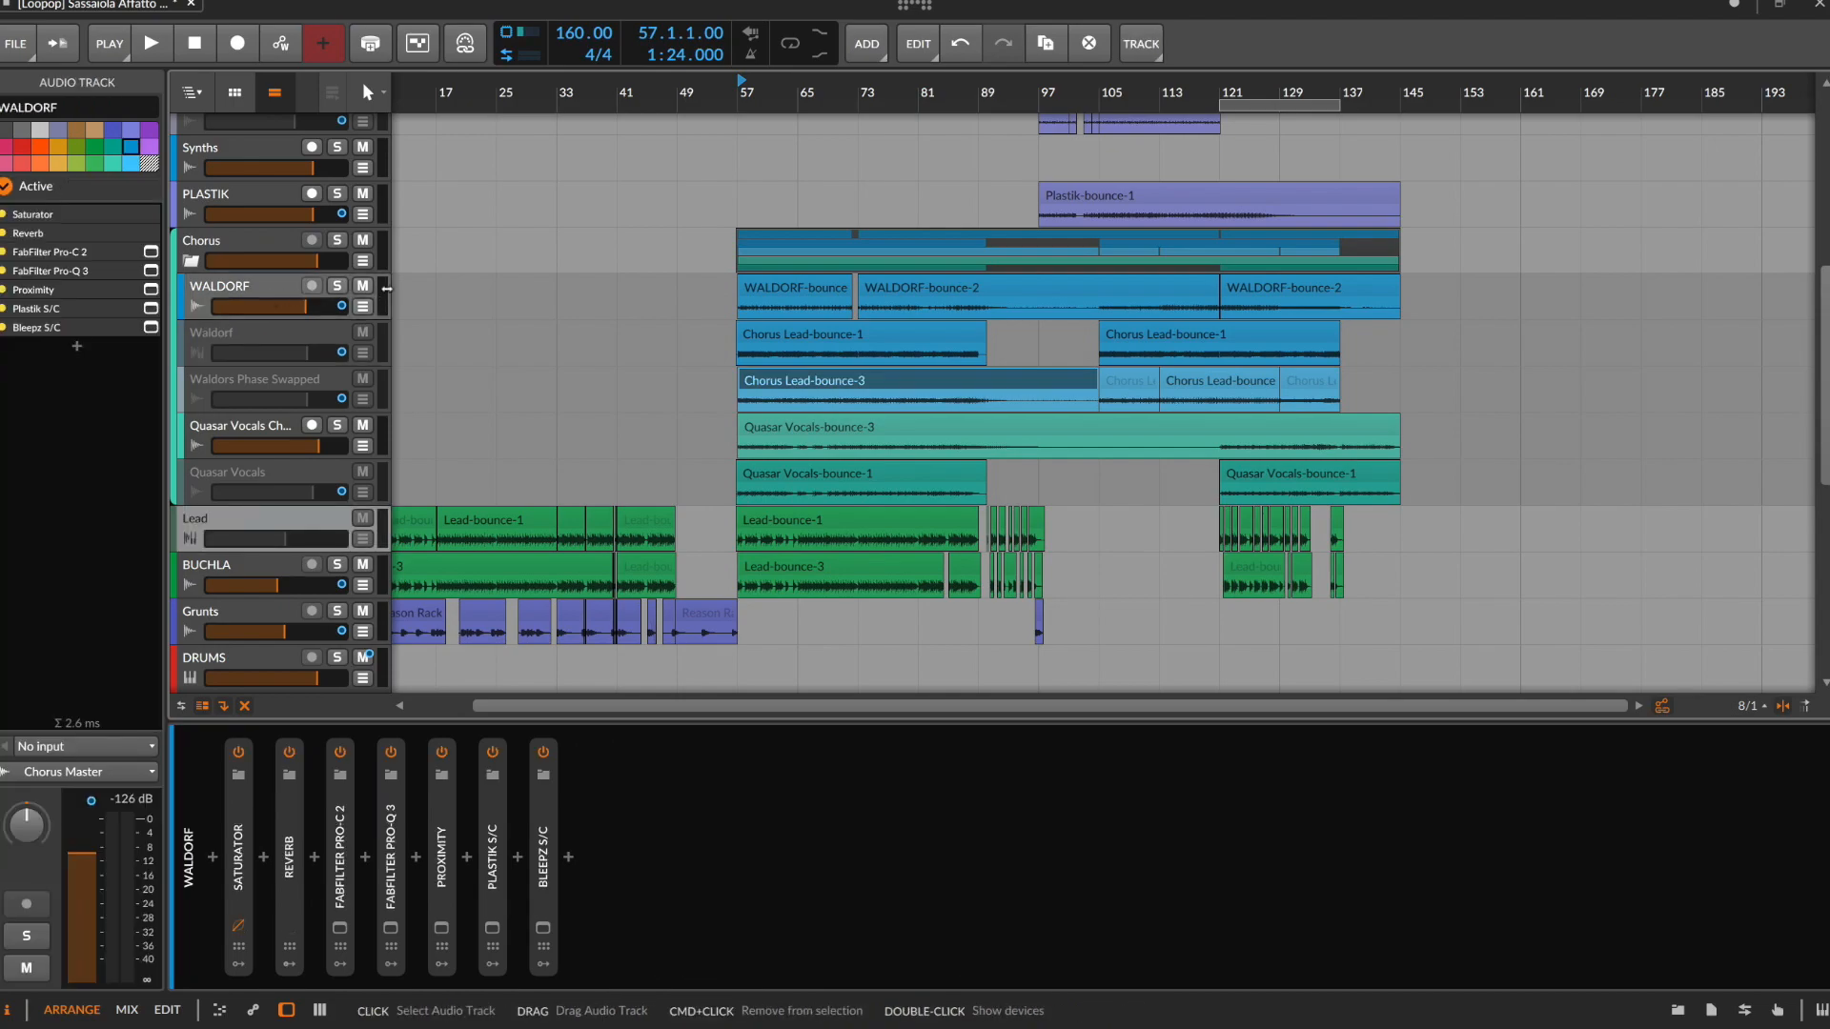
{"action": "left_click", "coordinate": [336, 285]}
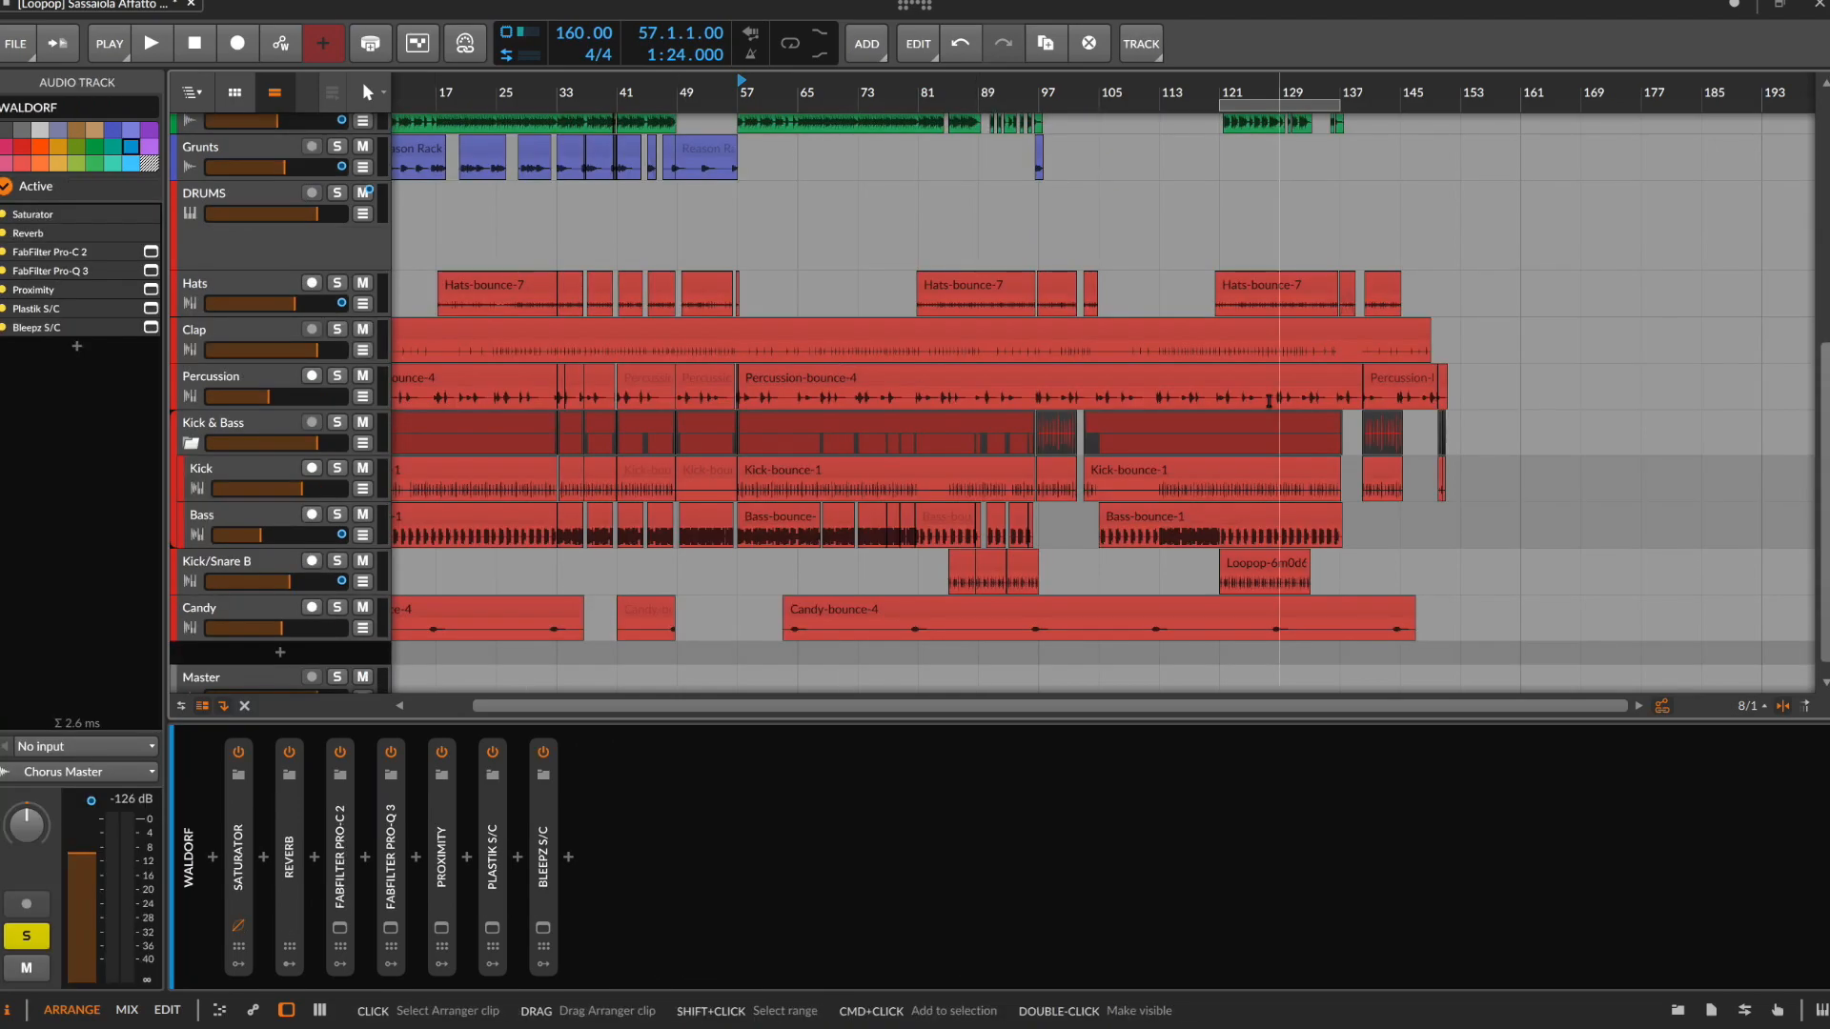
Audition the soloed WALDORF track over the range 73.1.1.00 to 81.1.1.00, and stop playback
{"action": "scroll", "coordinate": [907, 375], "scroll_direction": "up", "scroll_amount": 8}
{"action": "scroll", "coordinate": [784, 446], "scroll_direction": "up", "scroll_amount": 5}
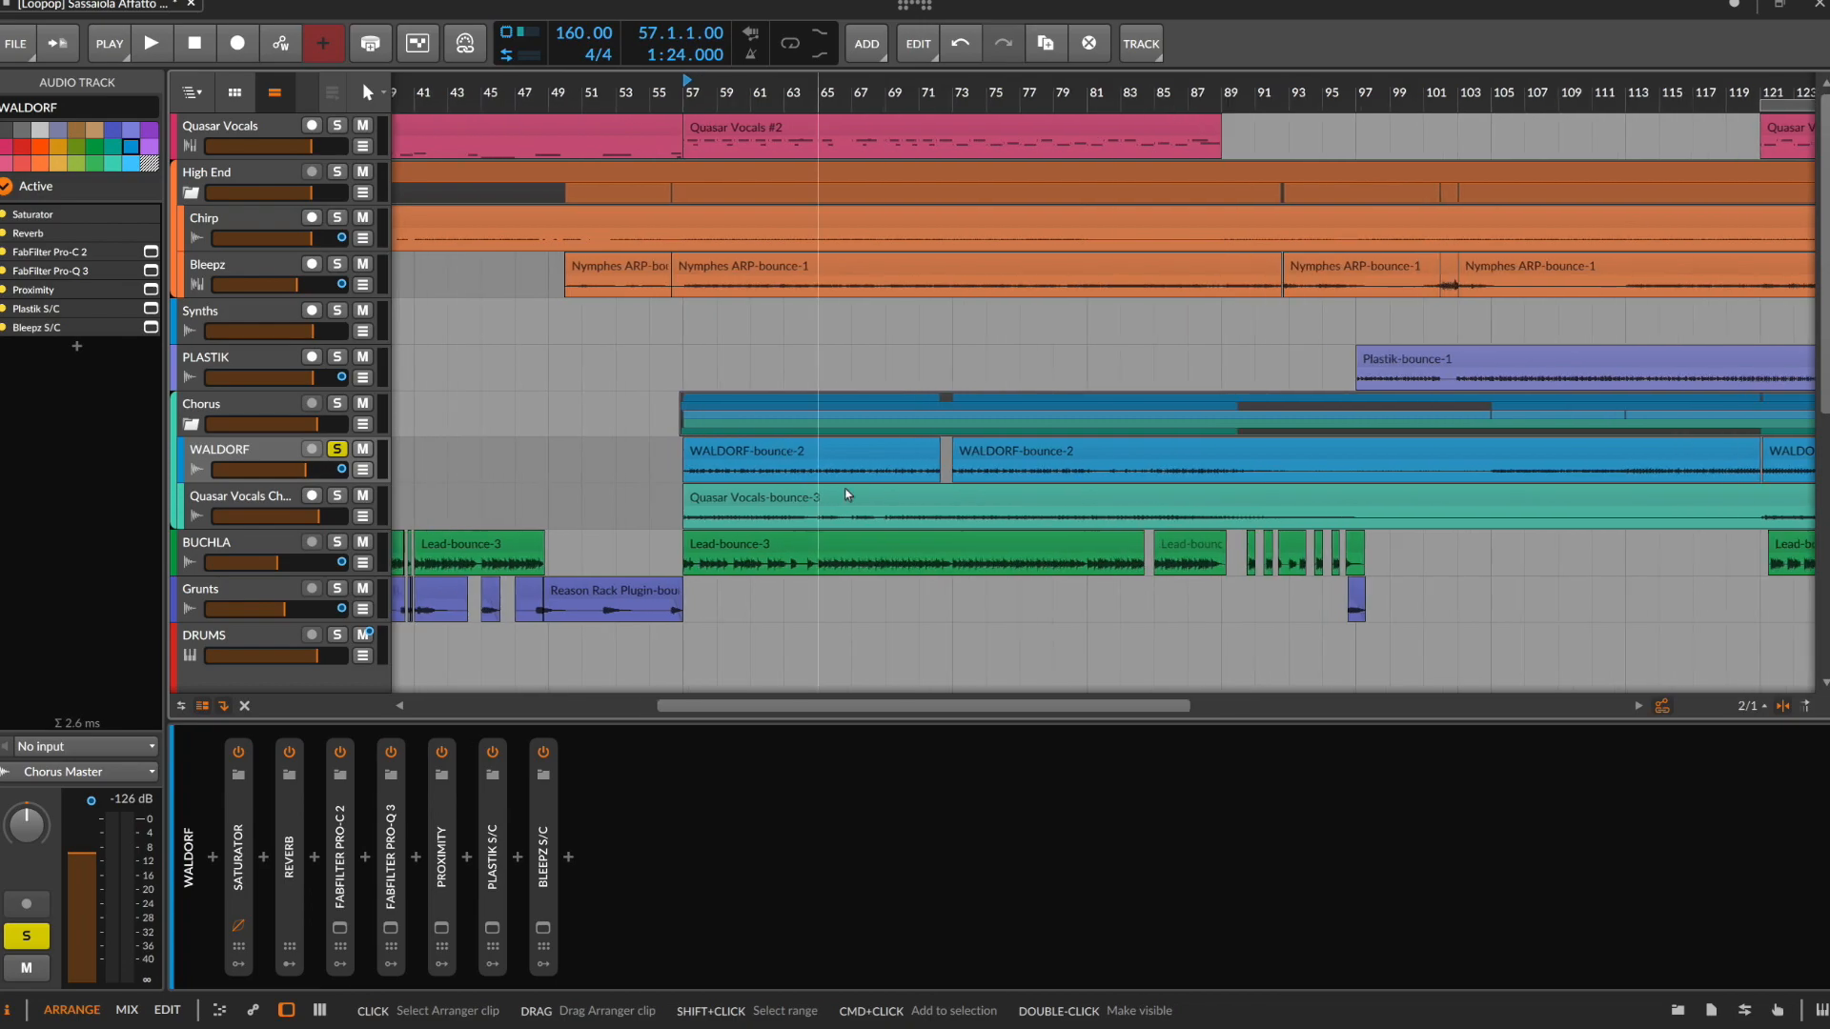
{"action": "left_click_drag", "start_coordinate": [955, 476], "coordinate": [1086, 475]}
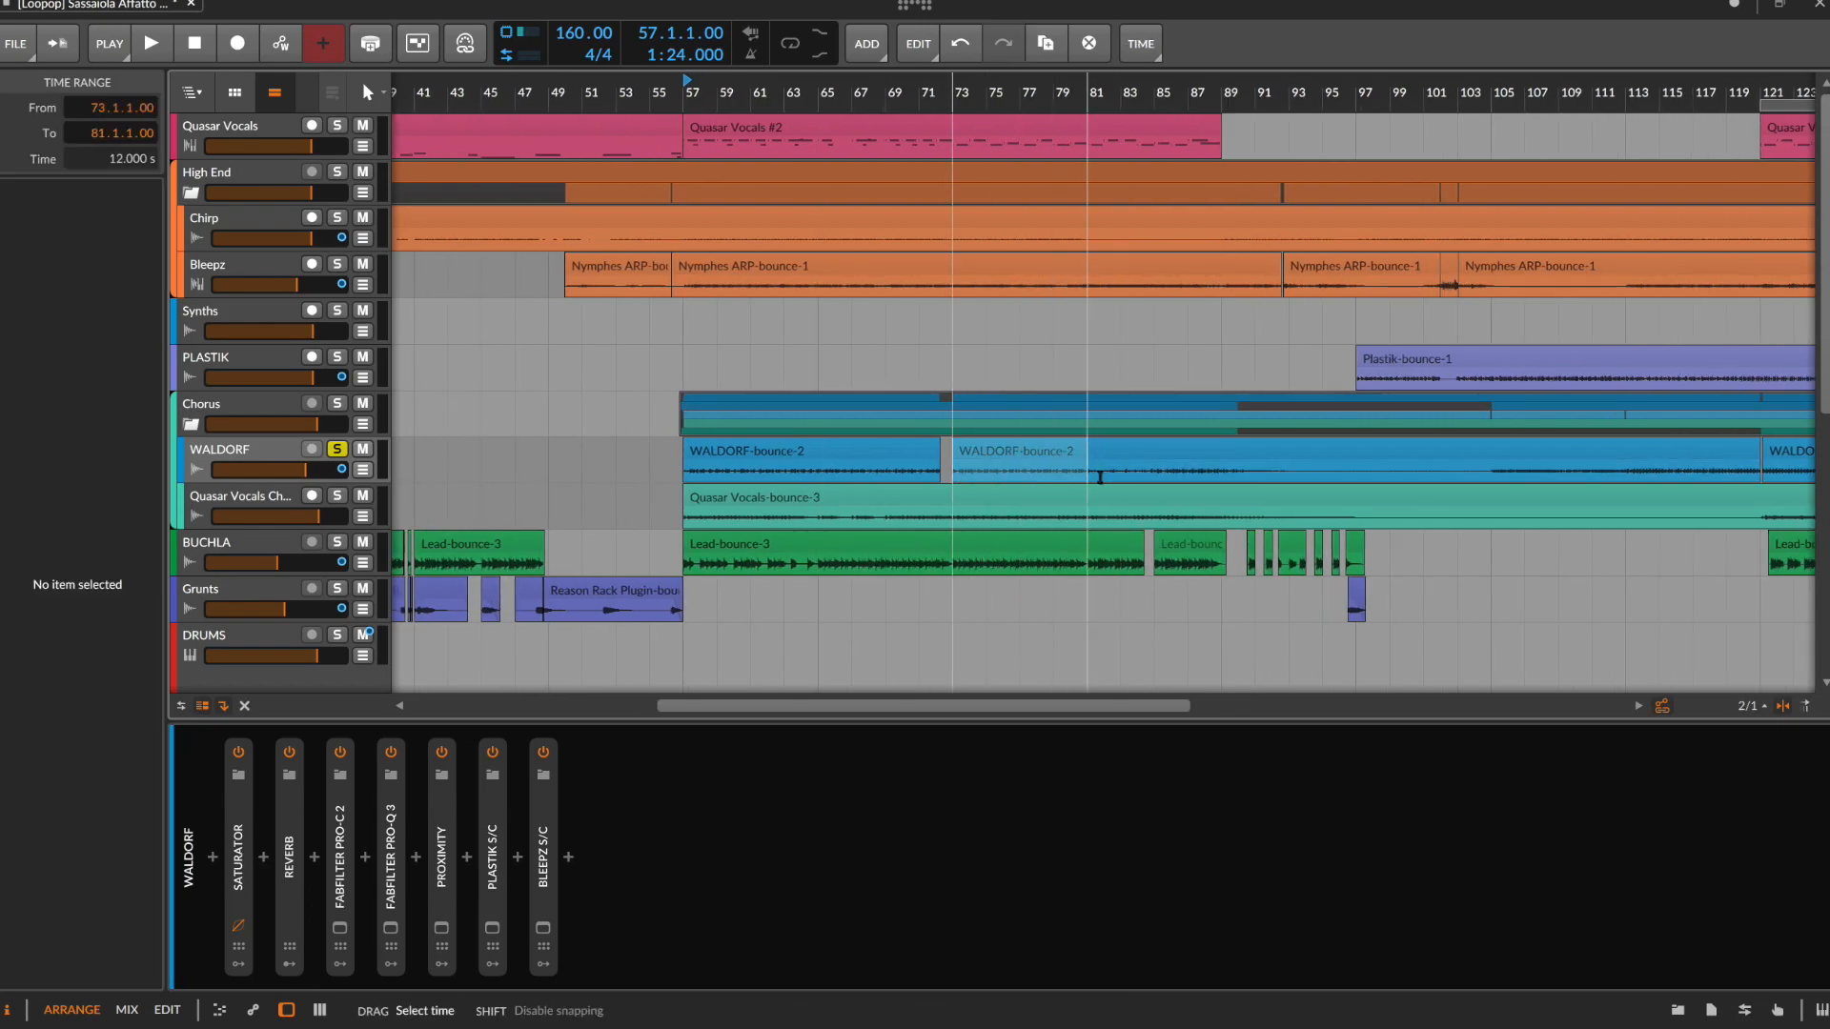
{"action": "key", "text": "space"}
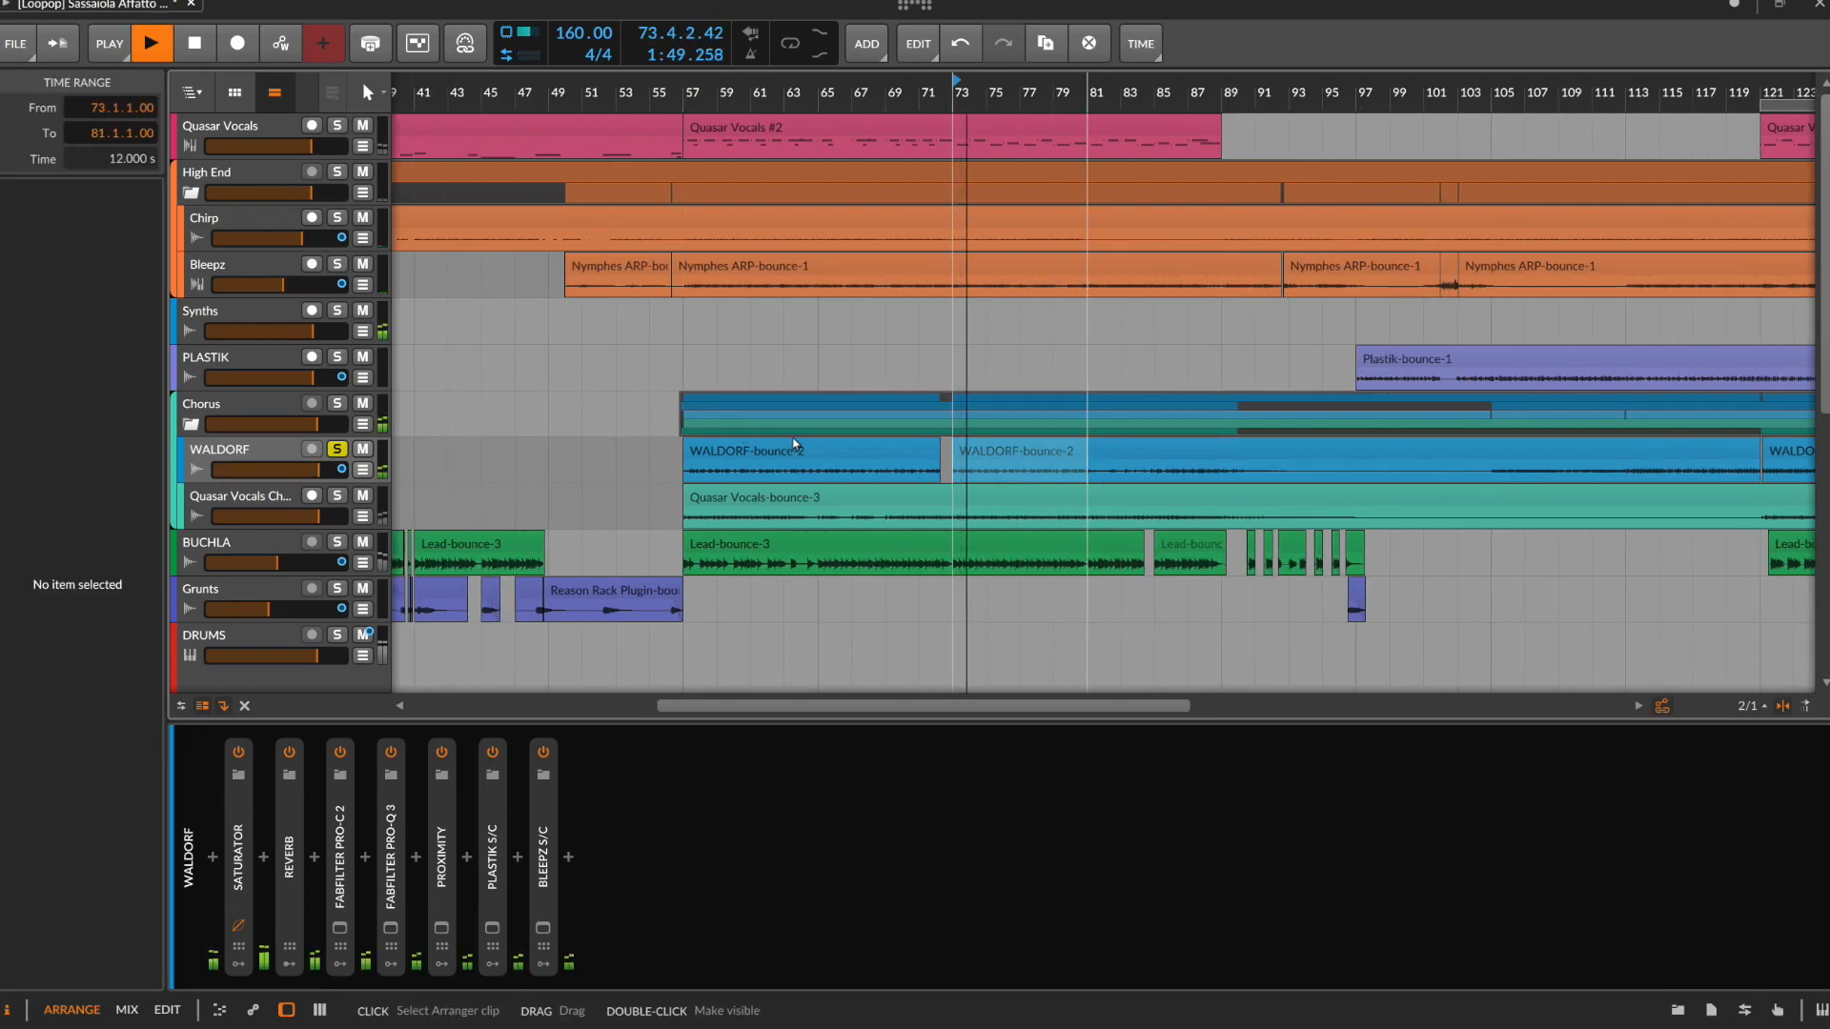
{"action": "scroll", "coordinate": [794, 444], "scroll_direction": "down", "scroll_amount": 2}
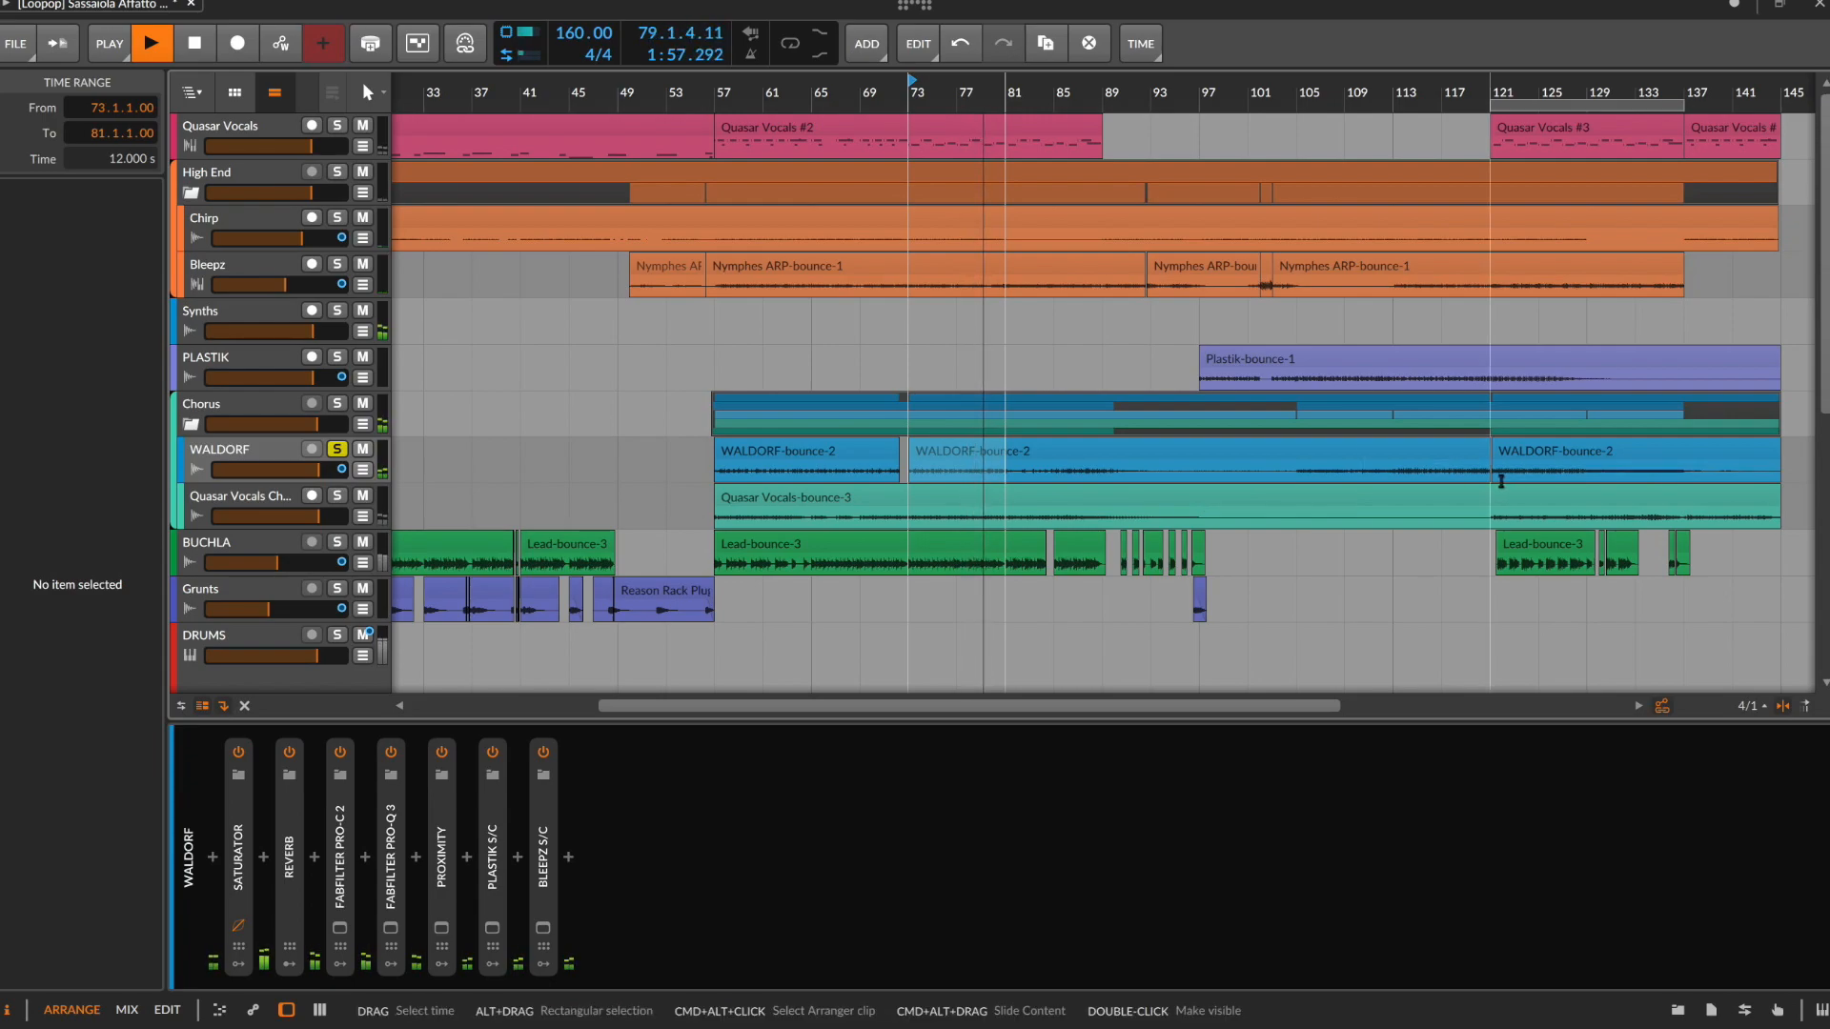
{"action": "key", "text": "space"}
Play the WALDORF track's range from 121.1.1.00 to 137.1.1.00 in solo, and turn its solo off
{"action": "left_click_drag", "start_coordinate": [1493, 473], "coordinate": [1683, 474]}
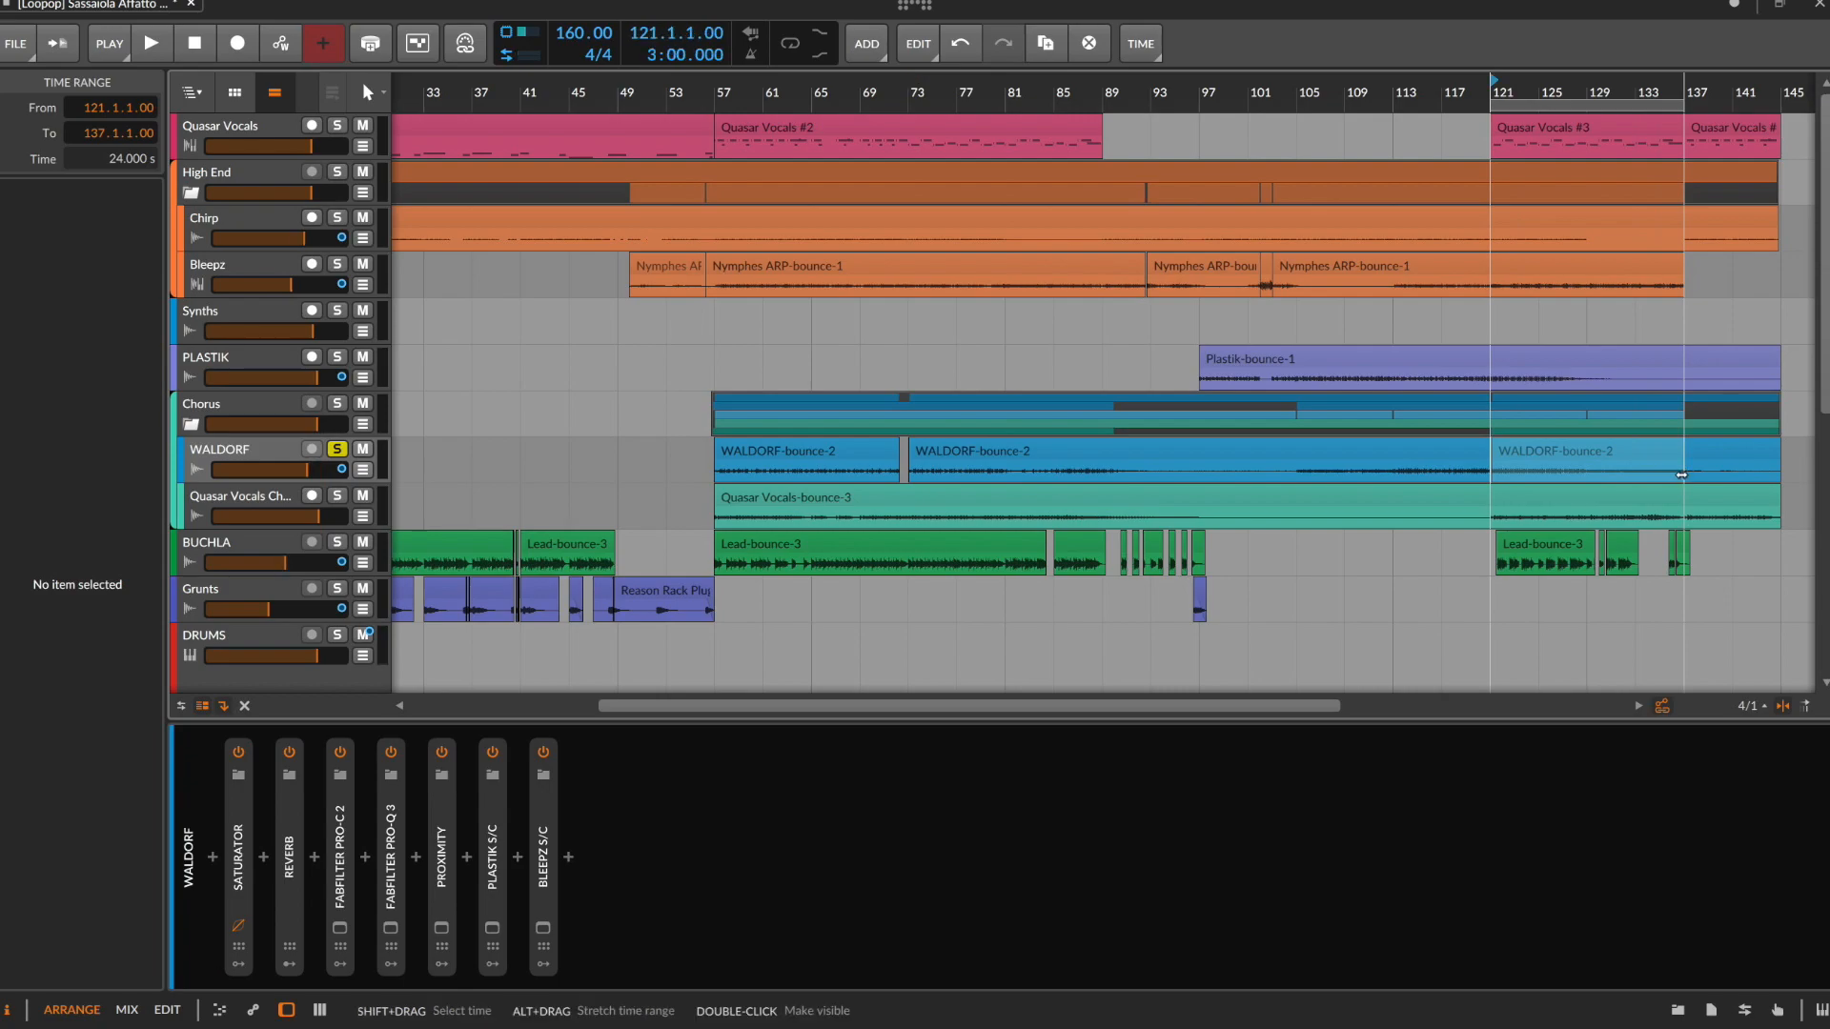
{"action": "scroll", "coordinate": [1605, 529], "scroll_direction": "right", "scroll_amount": 4}
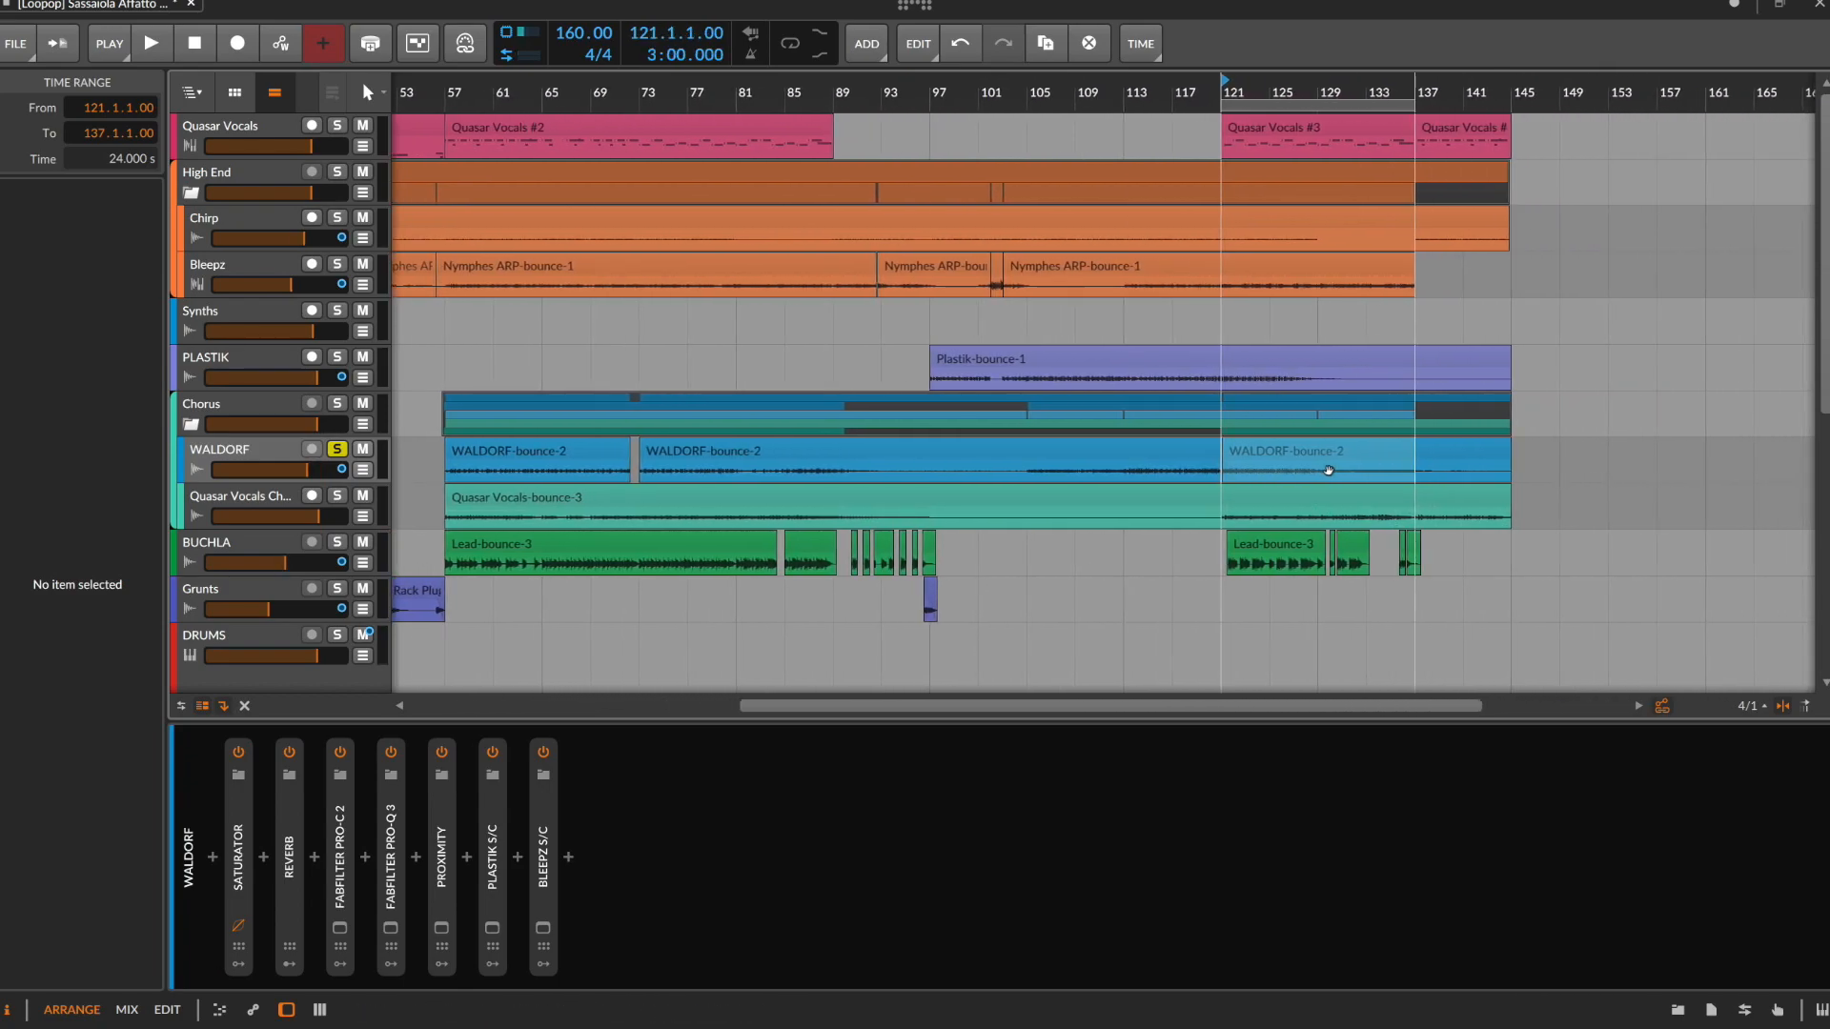
{"action": "key", "text": "space"}
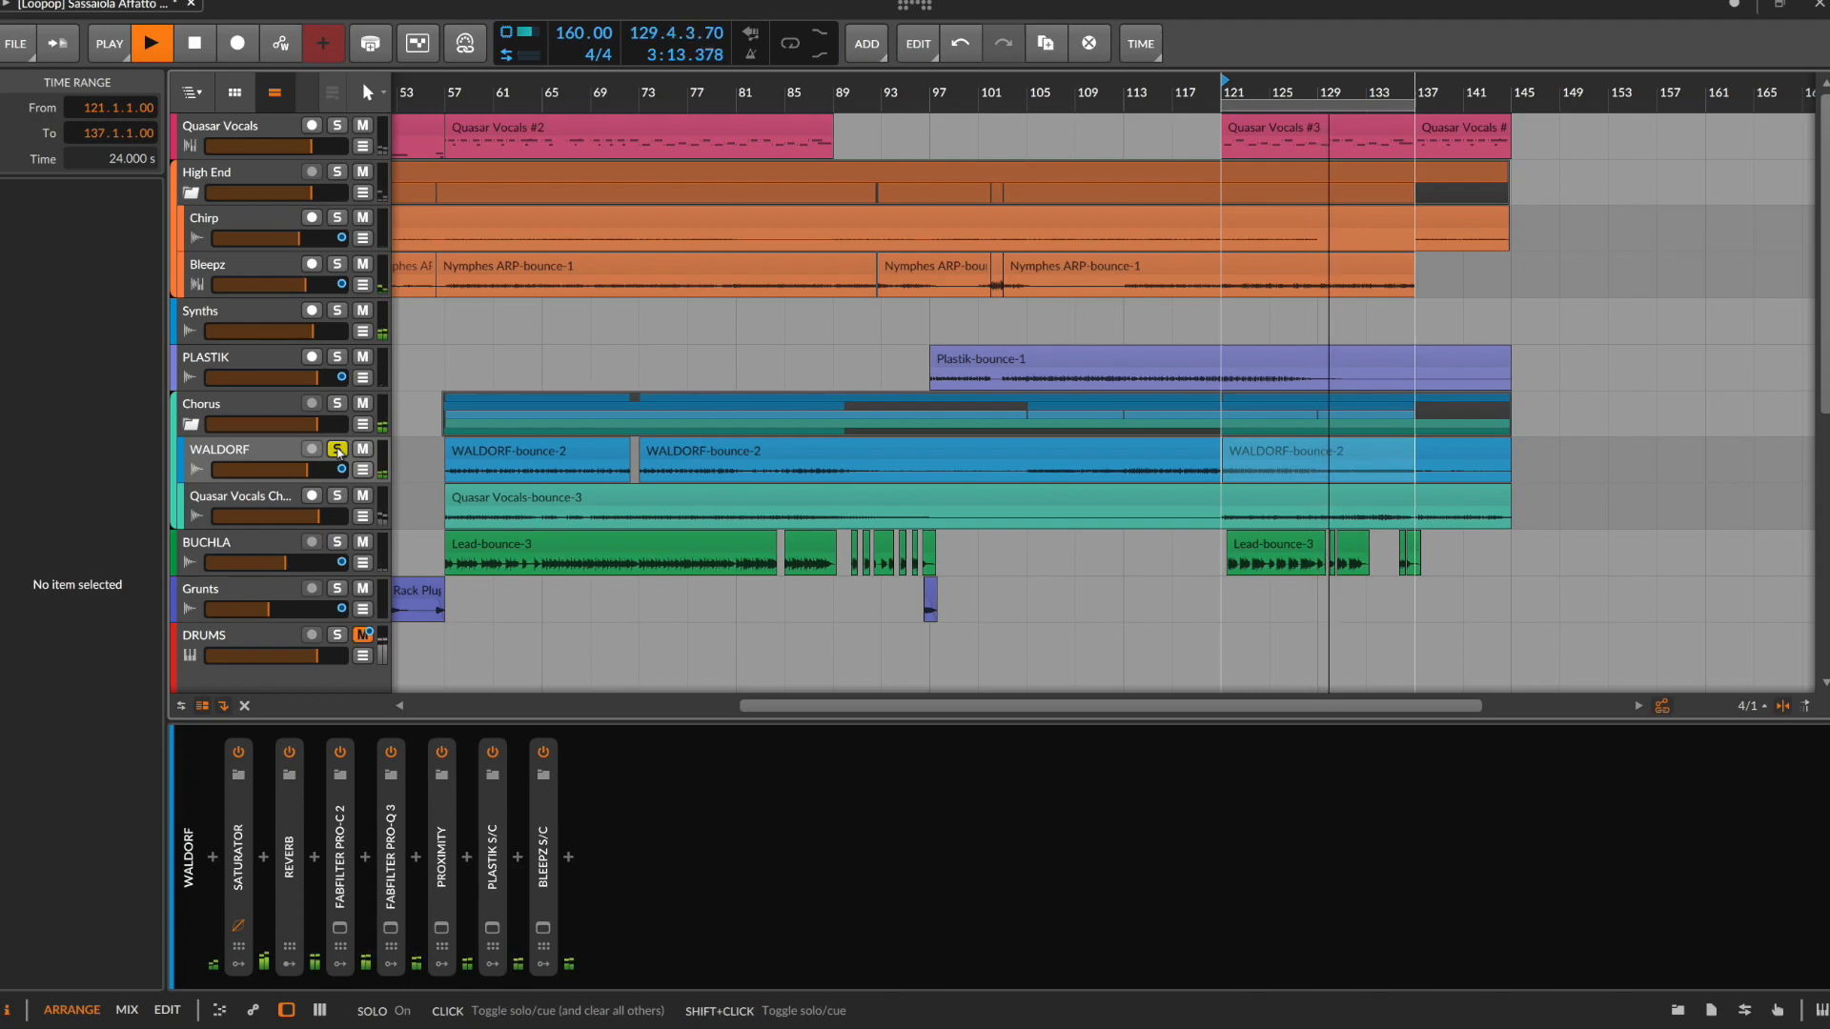
{"action": "left_click", "coordinate": [337, 449]}
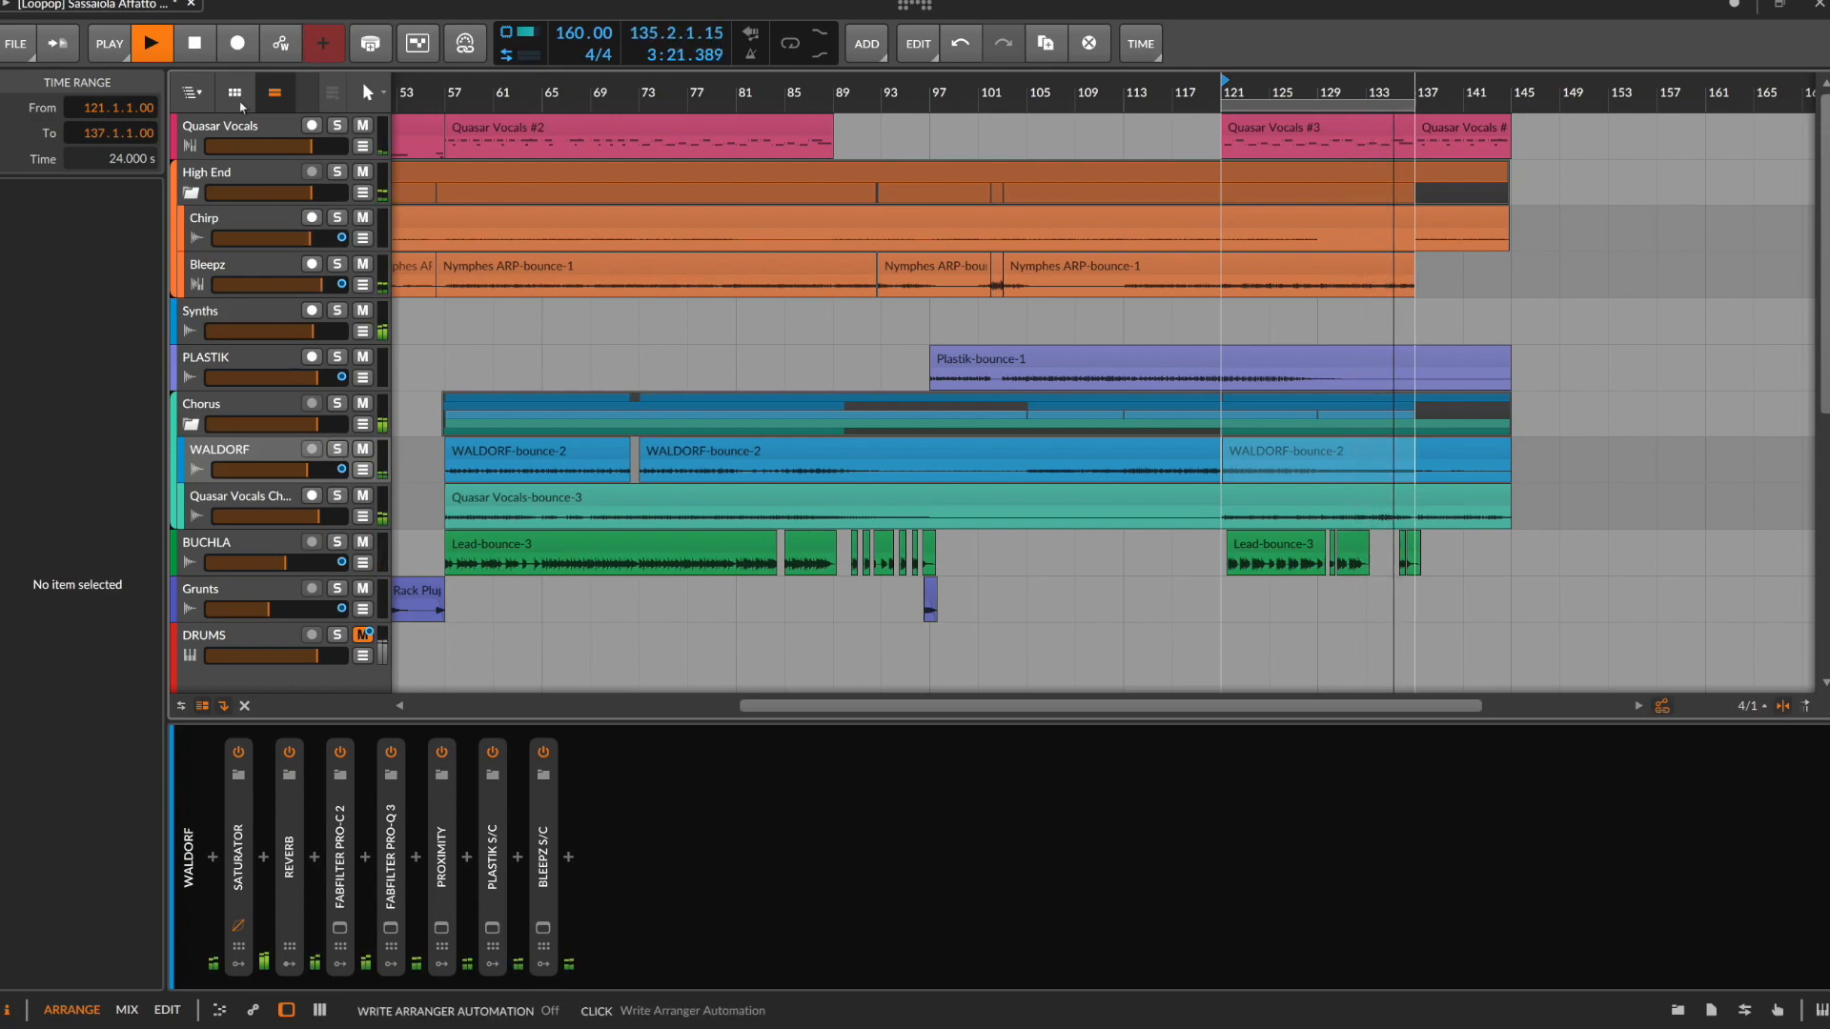
Delete the pink Quasar Vocals track above the High End group, and stop playback
{"action": "left_click", "coordinate": [248, 134]}
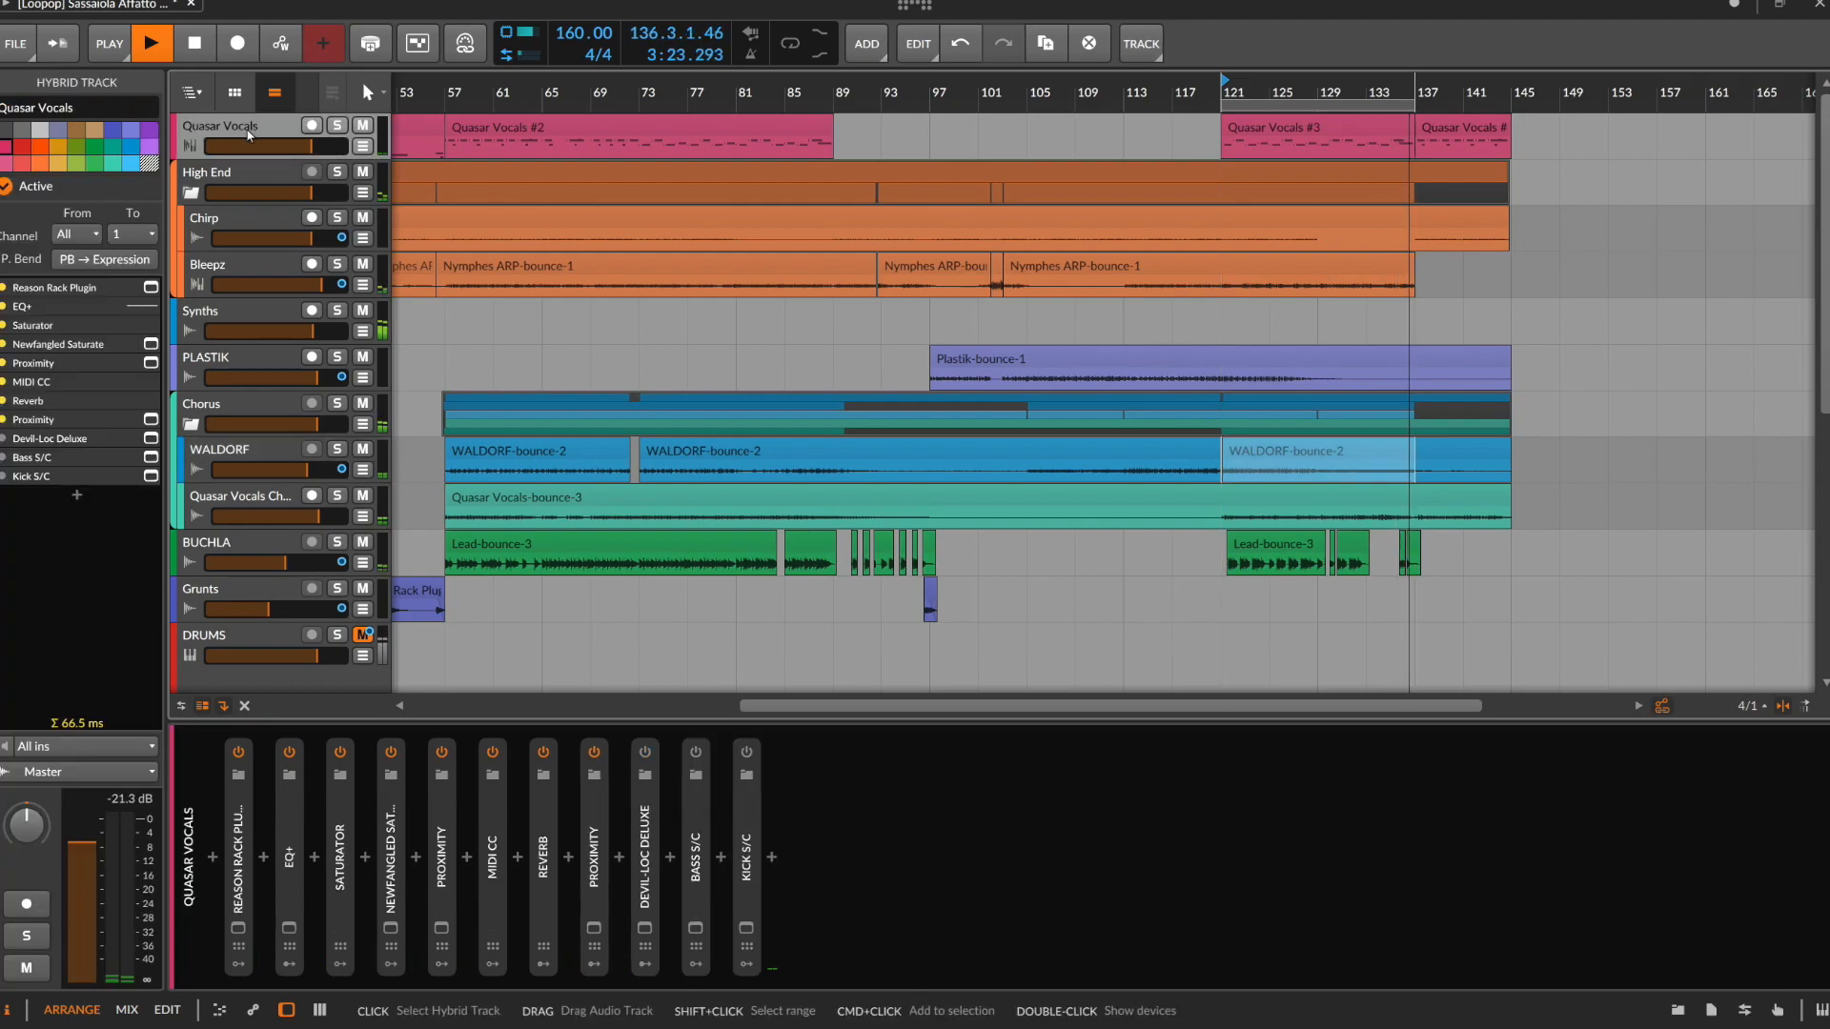
{"action": "key", "text": "Delete"}
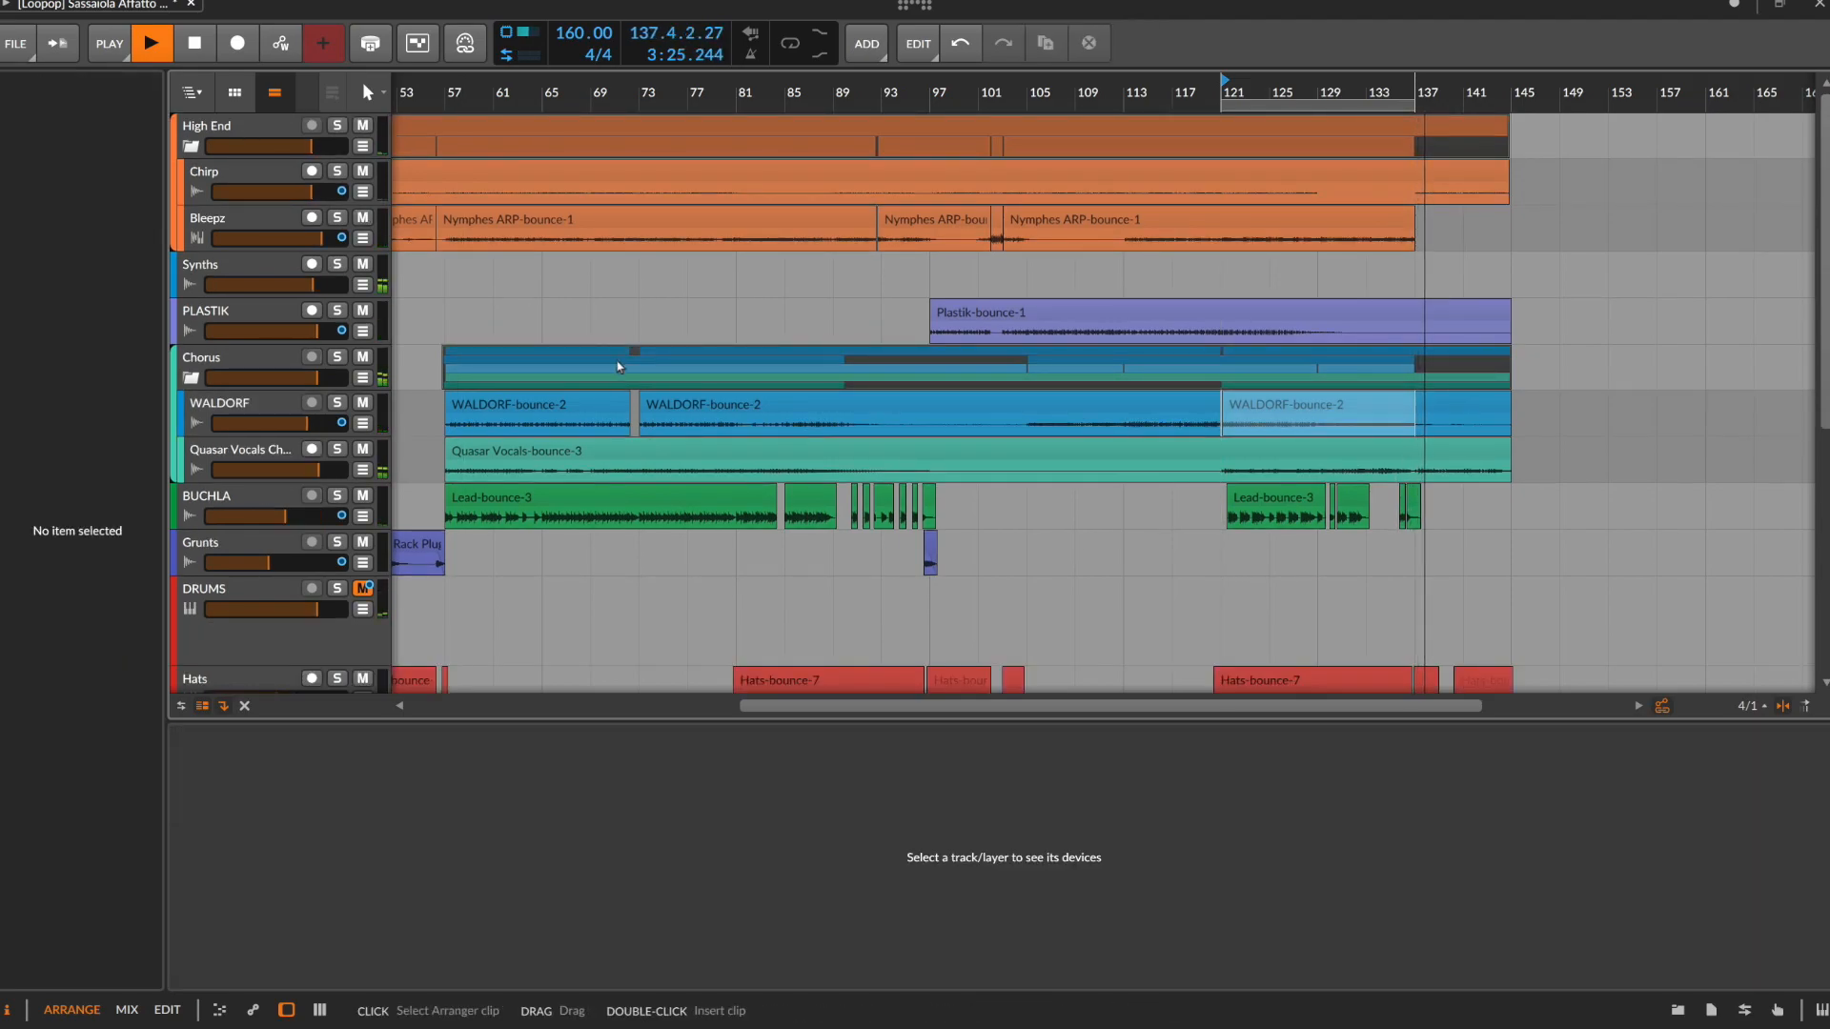
{"action": "scroll", "coordinate": [1030, 396], "scroll_direction": "down", "scroll_amount": 3}
{"action": "key", "text": "space"}
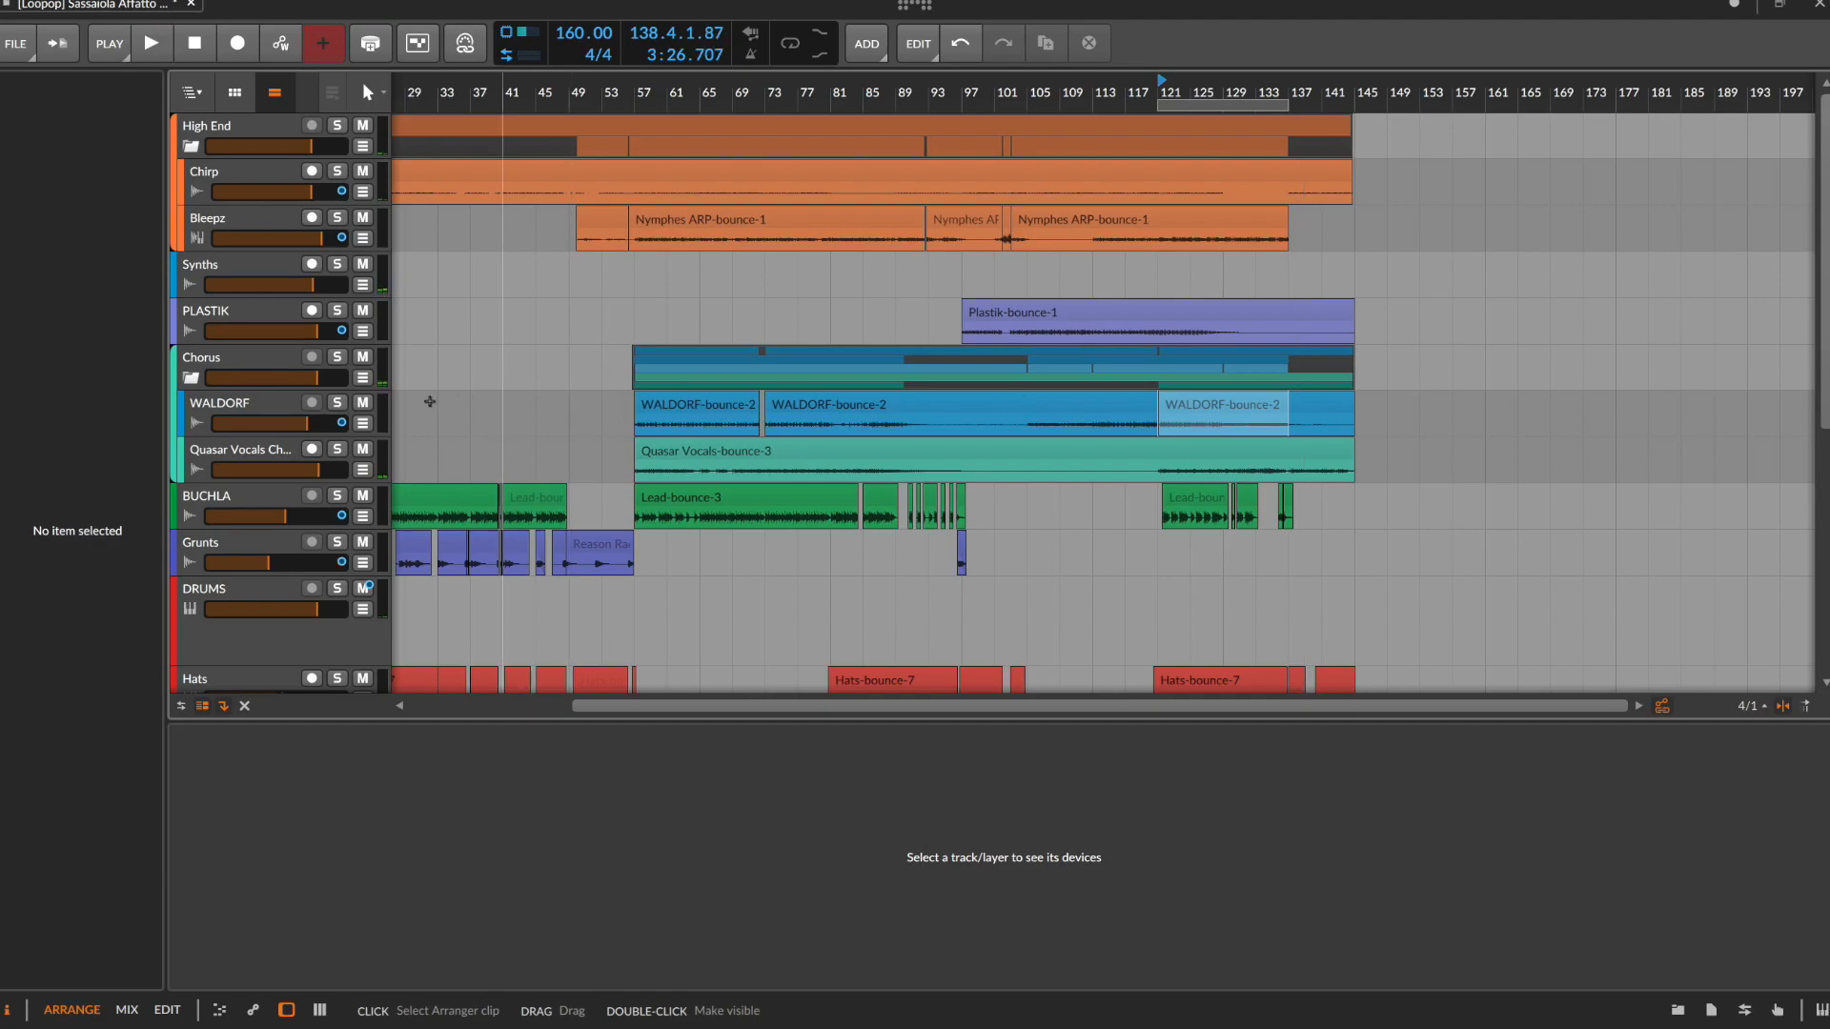
Set the play start position to 49.1.1.00 on the PLASTIK track, and hide the device chain for a taller arranger view
{"action": "scroll", "coordinate": [502, 368], "scroll_direction": "down", "scroll_amount": 2}
{"action": "left_click", "coordinate": [531, 335]}
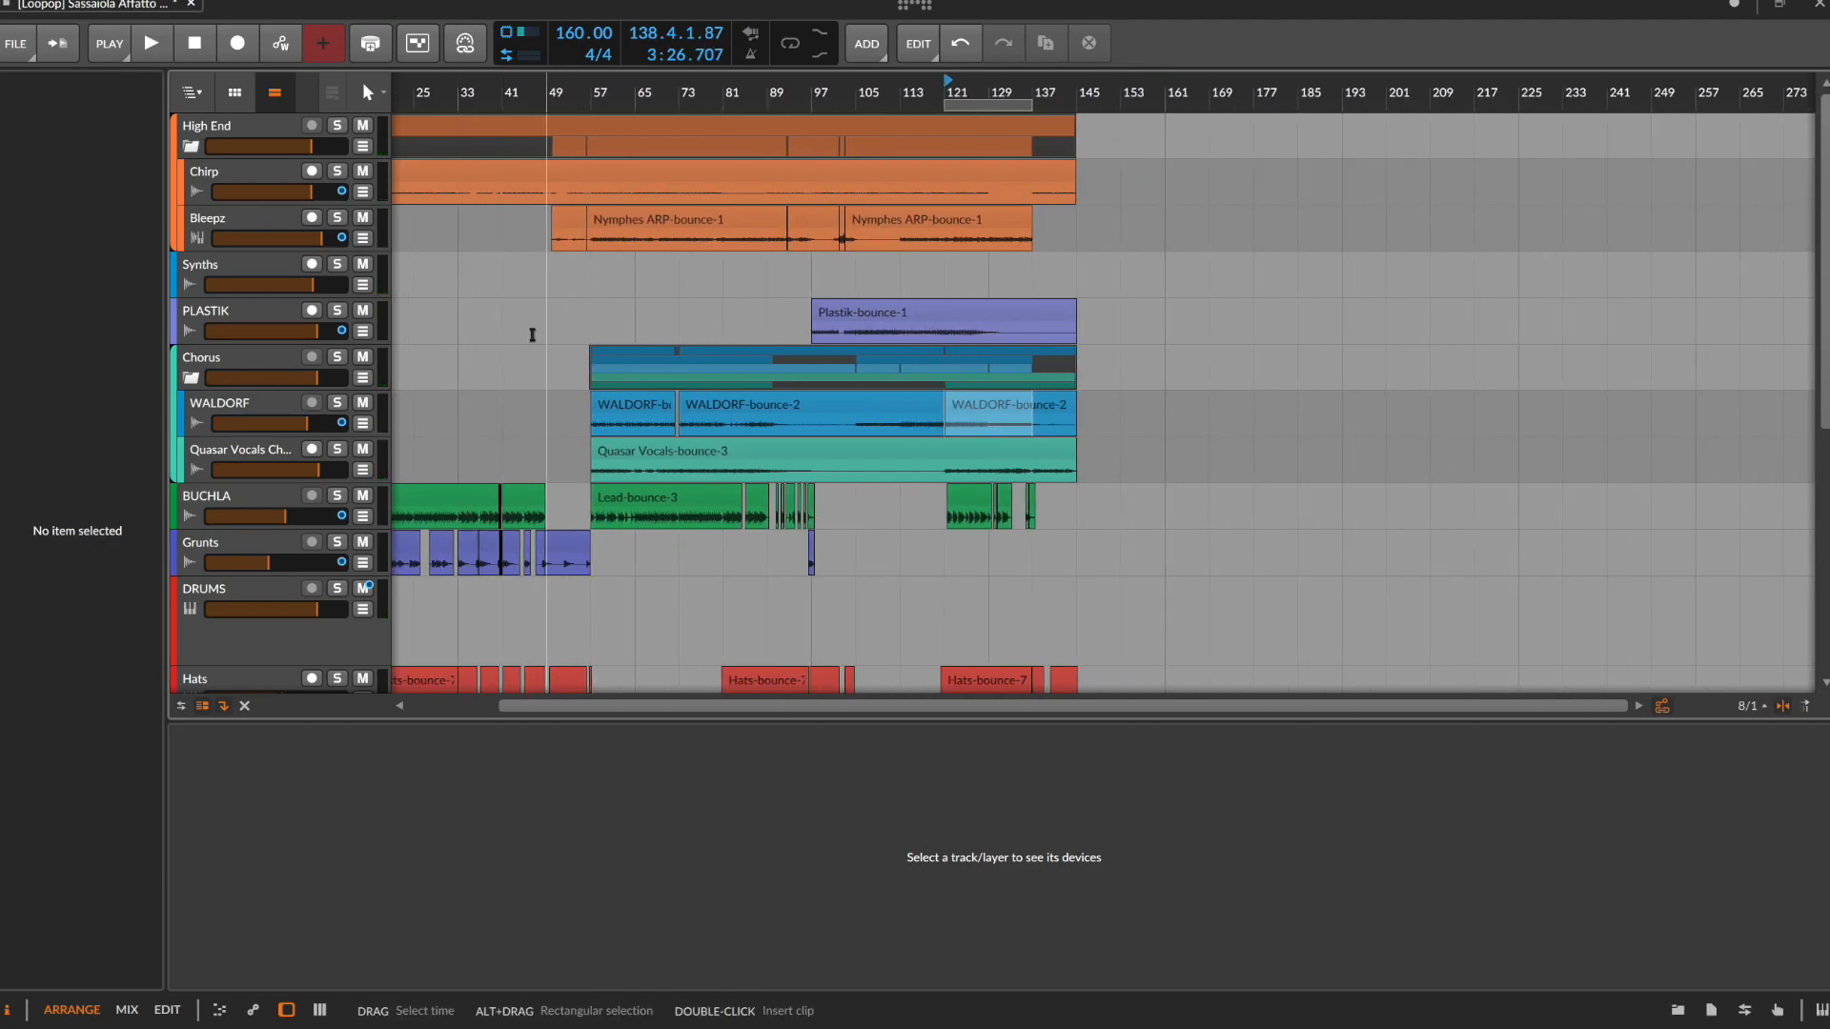
{"action": "scroll", "coordinate": [530, 334], "scroll_direction": "down", "scroll_amount": 1}
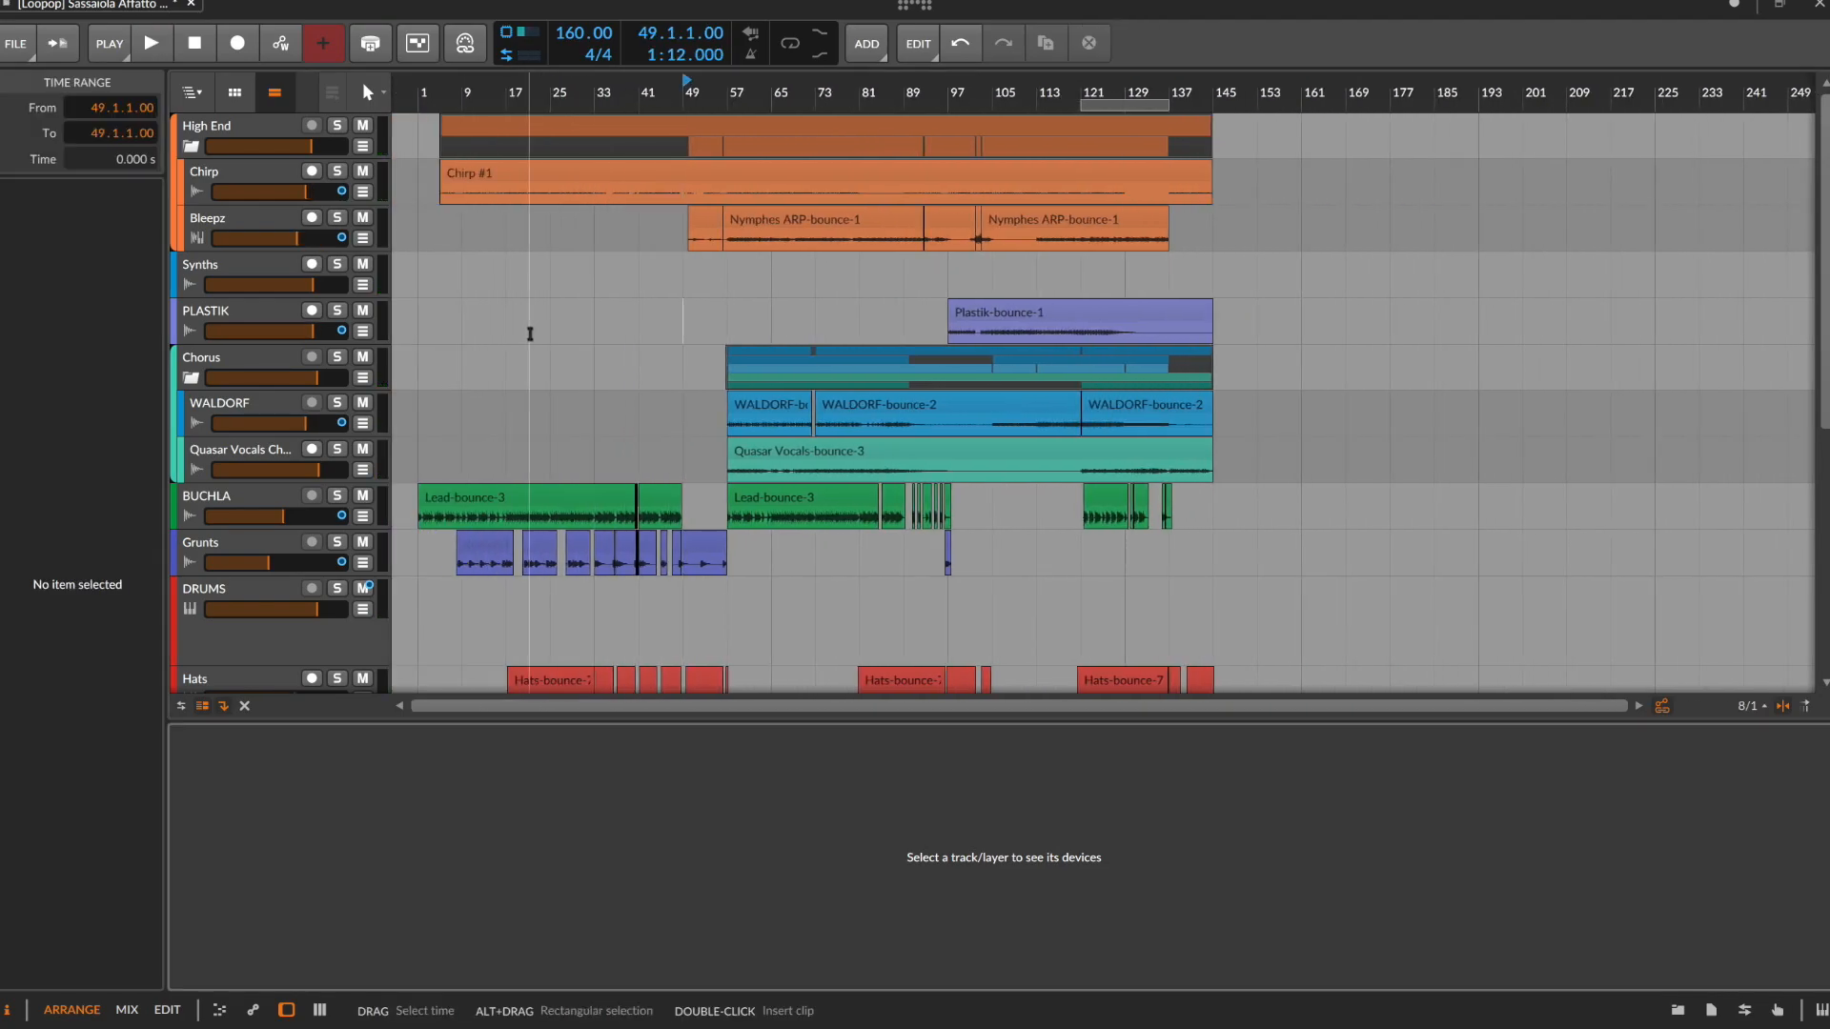
{"action": "key", "text": "d"}
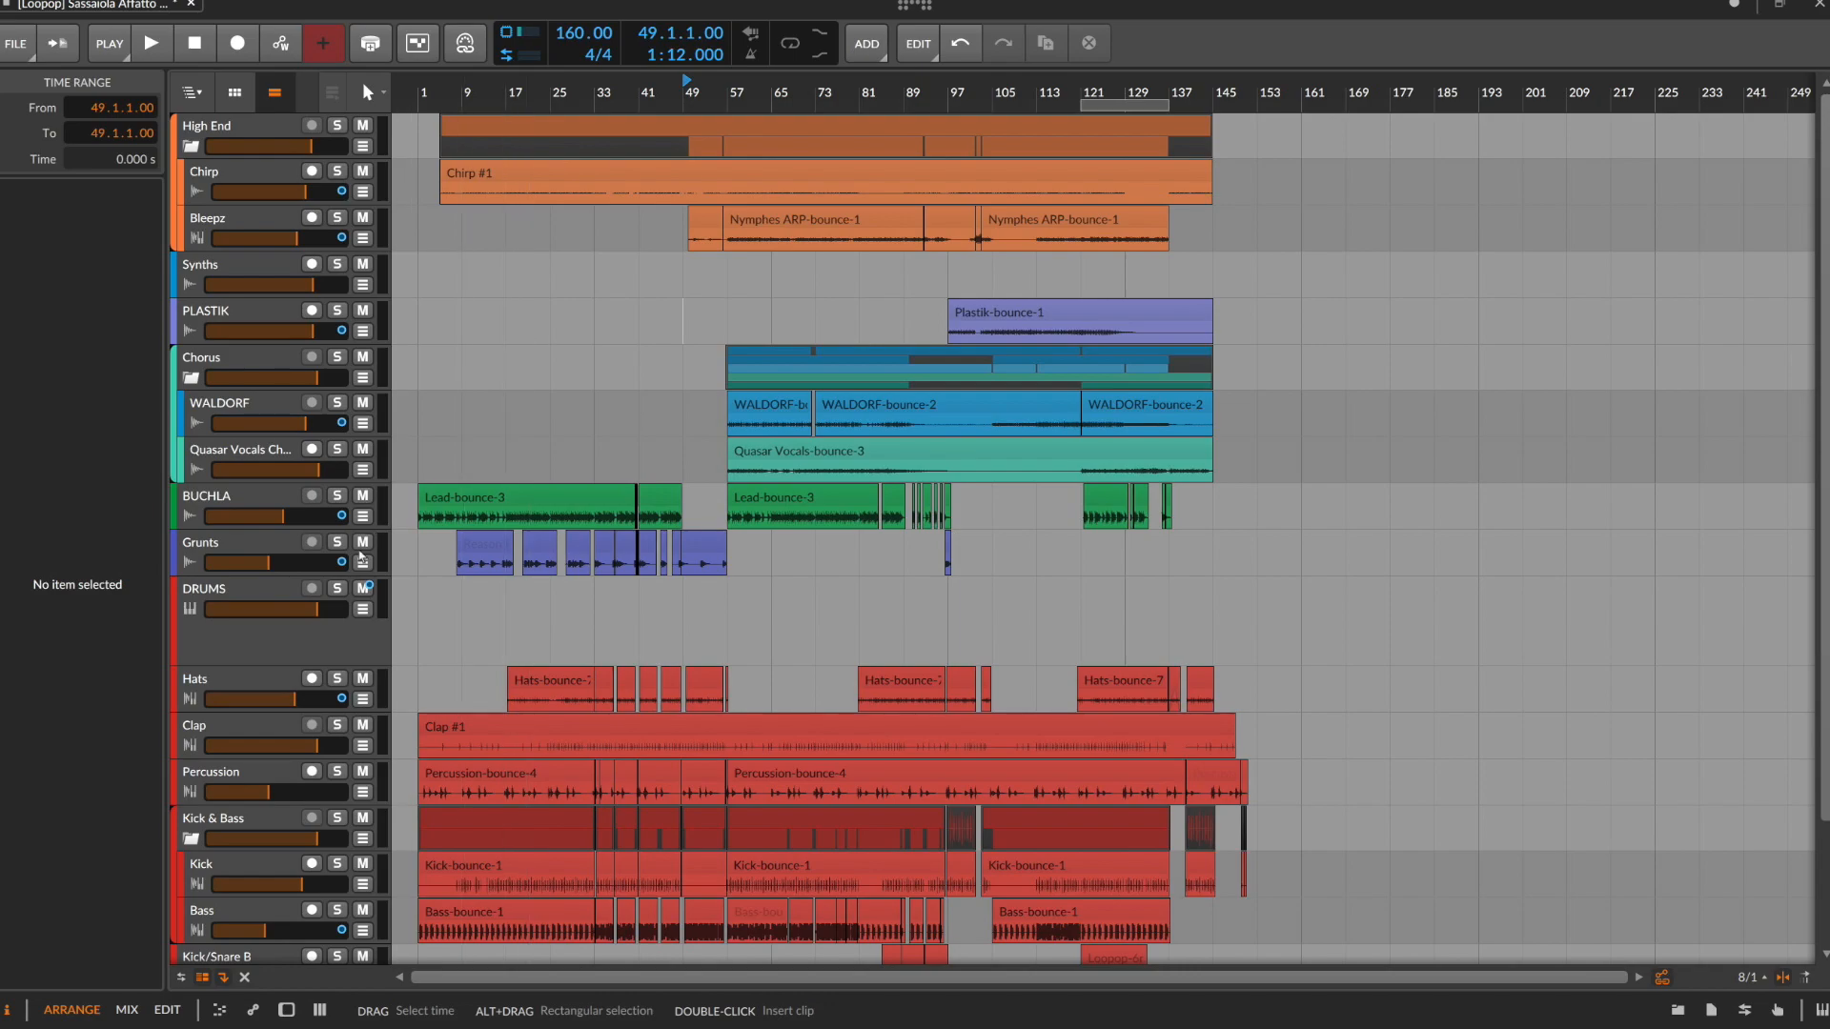
Select the DRUMS track to review its devices, increase the Synths track's height, and move the play start to 36.1.2.61
{"action": "left_click", "coordinate": [272, 649]}
{"action": "left_click_drag", "start_coordinate": [235, 296], "coordinate": [241, 354]}
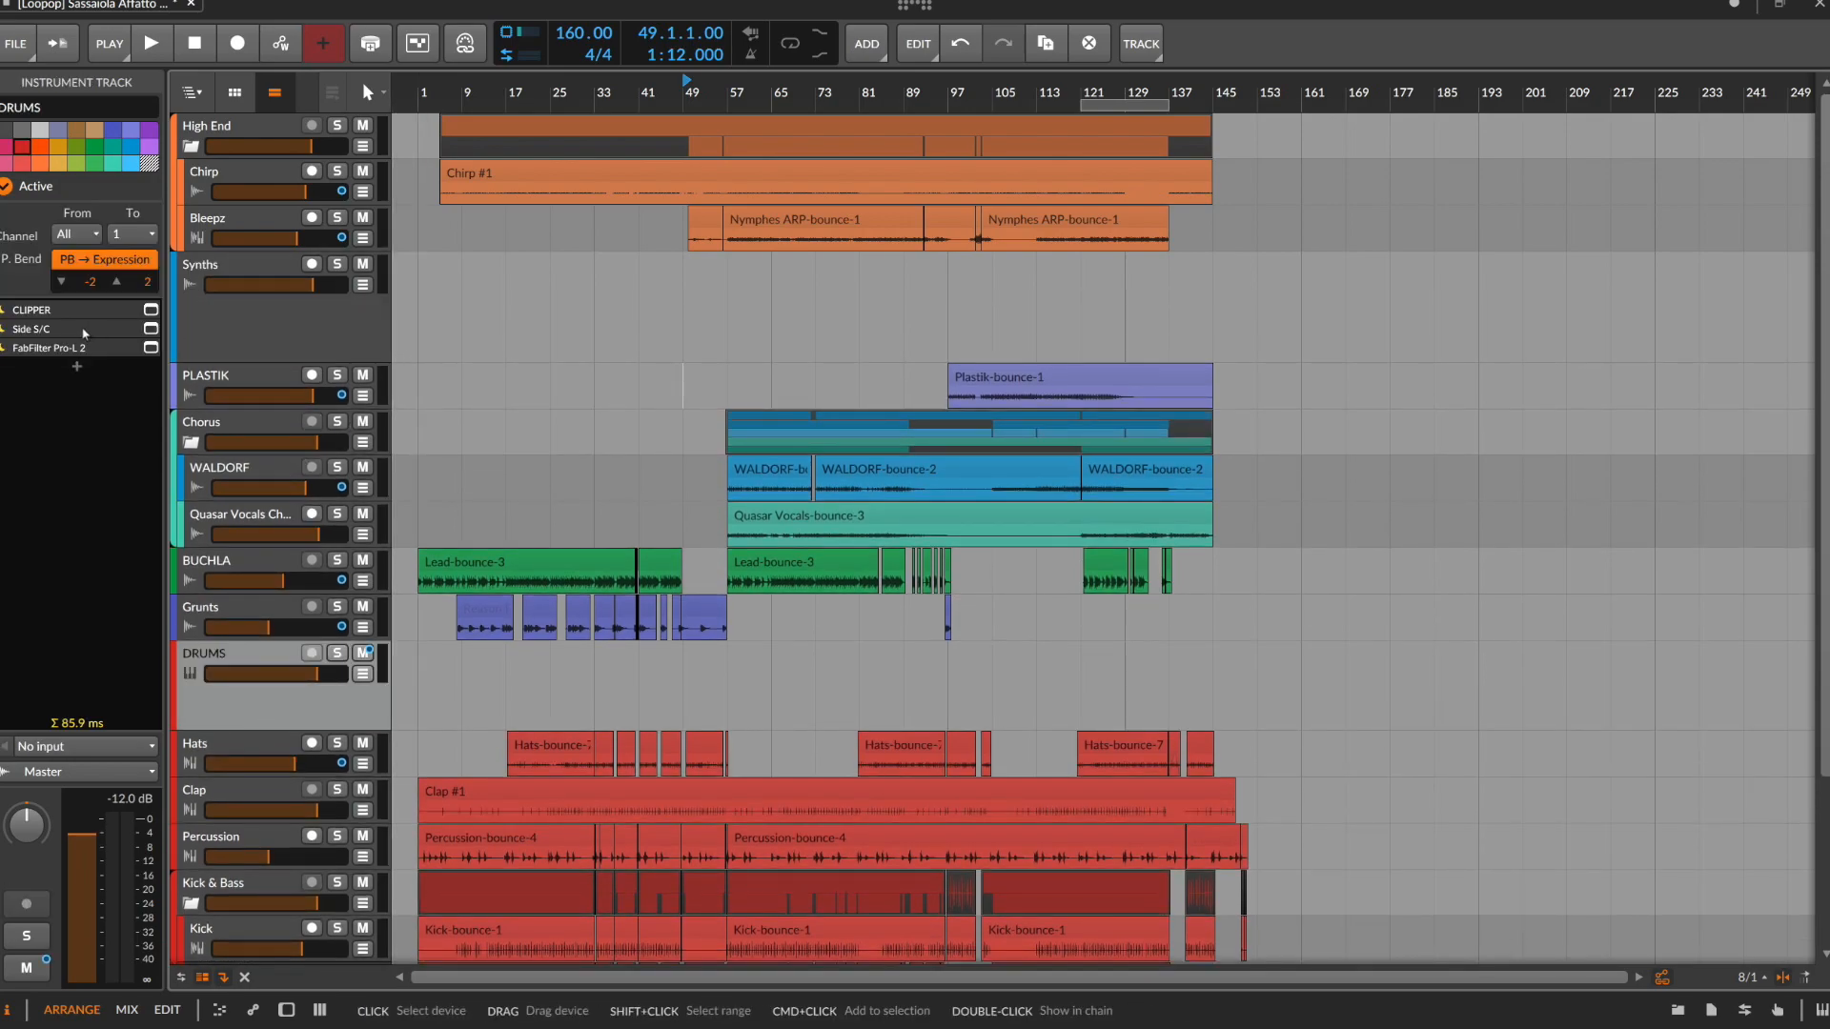
{"action": "left_click", "coordinate": [612, 314]}
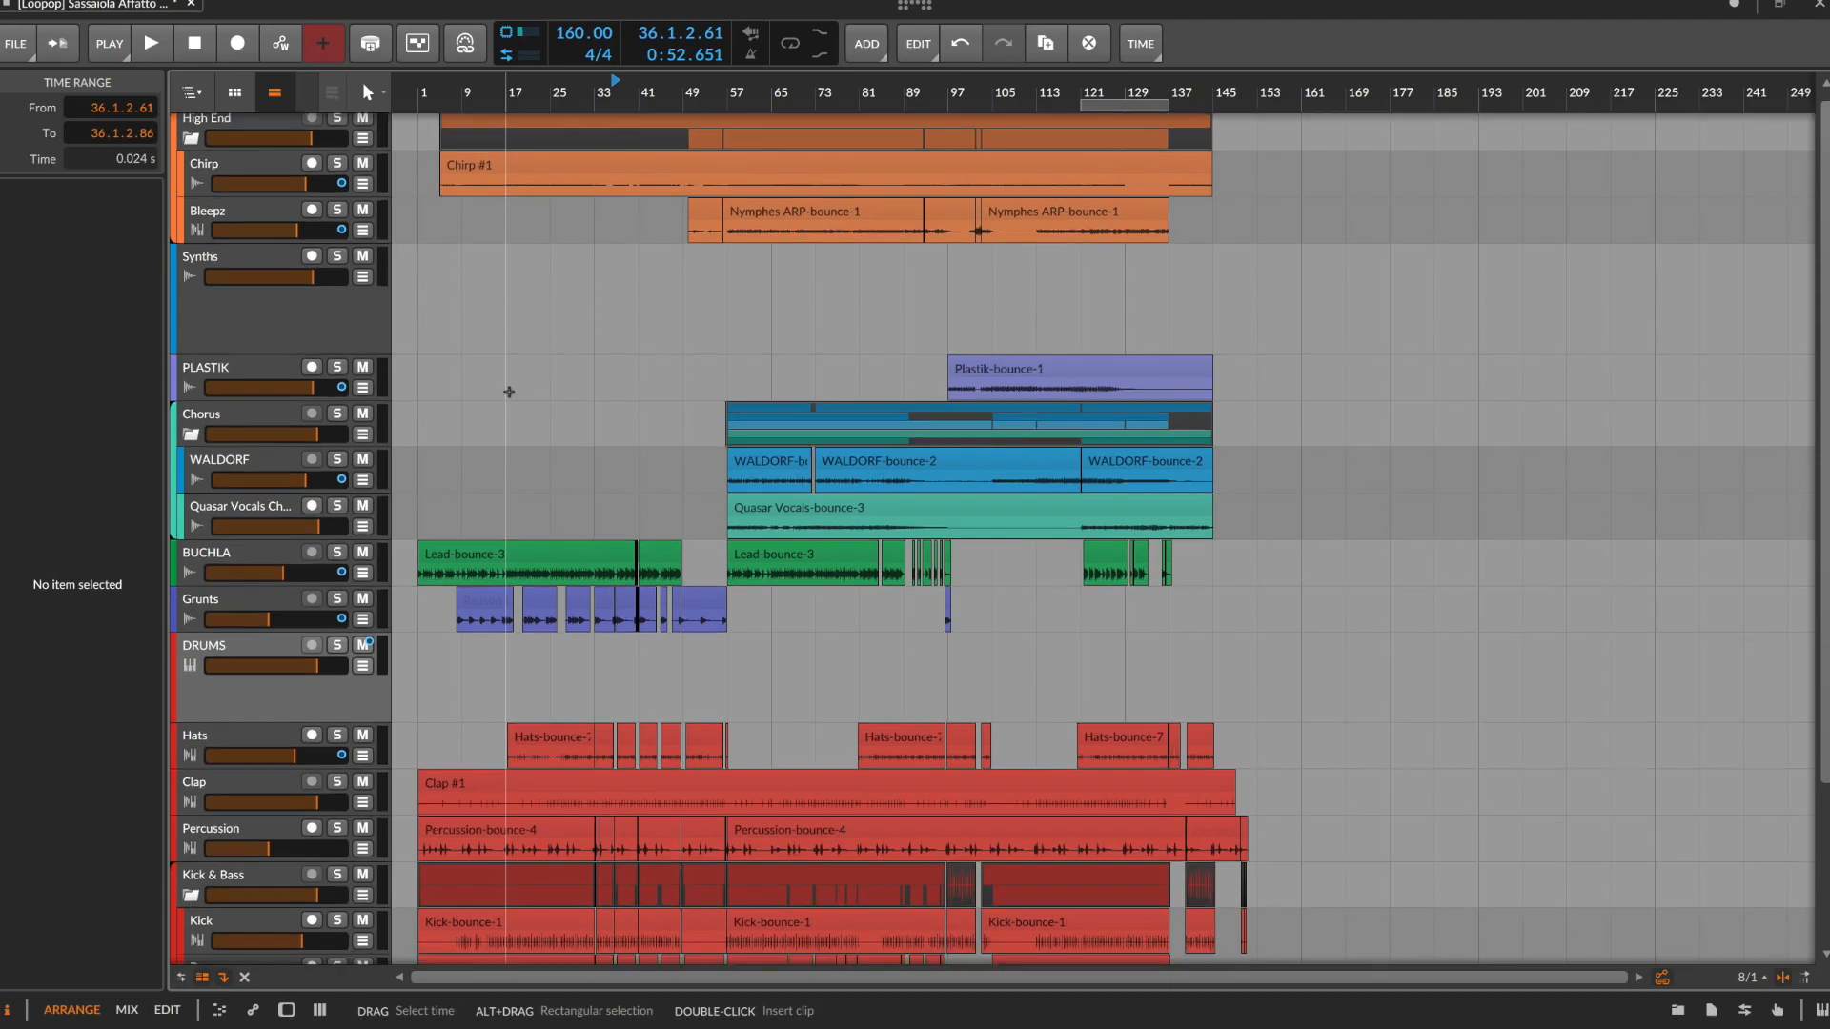
Open the Kick track's device chain and examine the Audio Sidechain modulator on its Devil-Loc Deluxe device
{"action": "scroll", "coordinate": [508, 392], "scroll_direction": "down", "scroll_amount": 3}
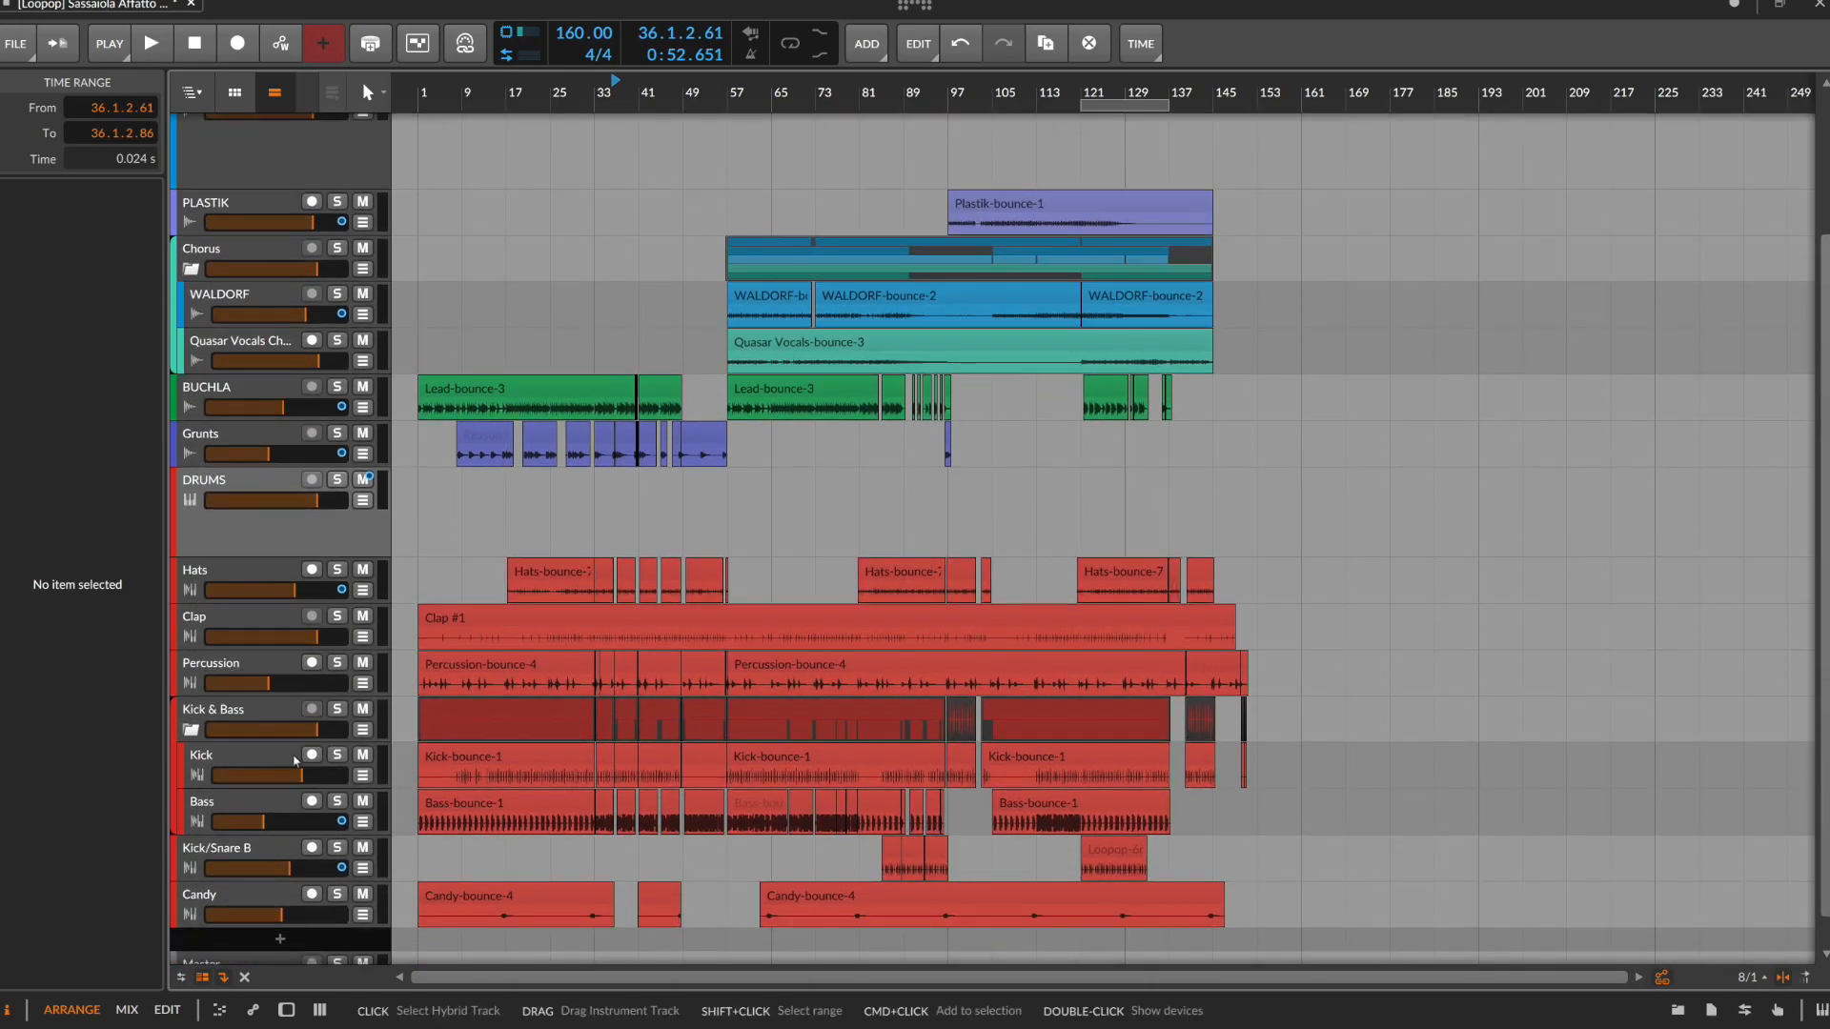
{"action": "left_click", "coordinate": [253, 759]}
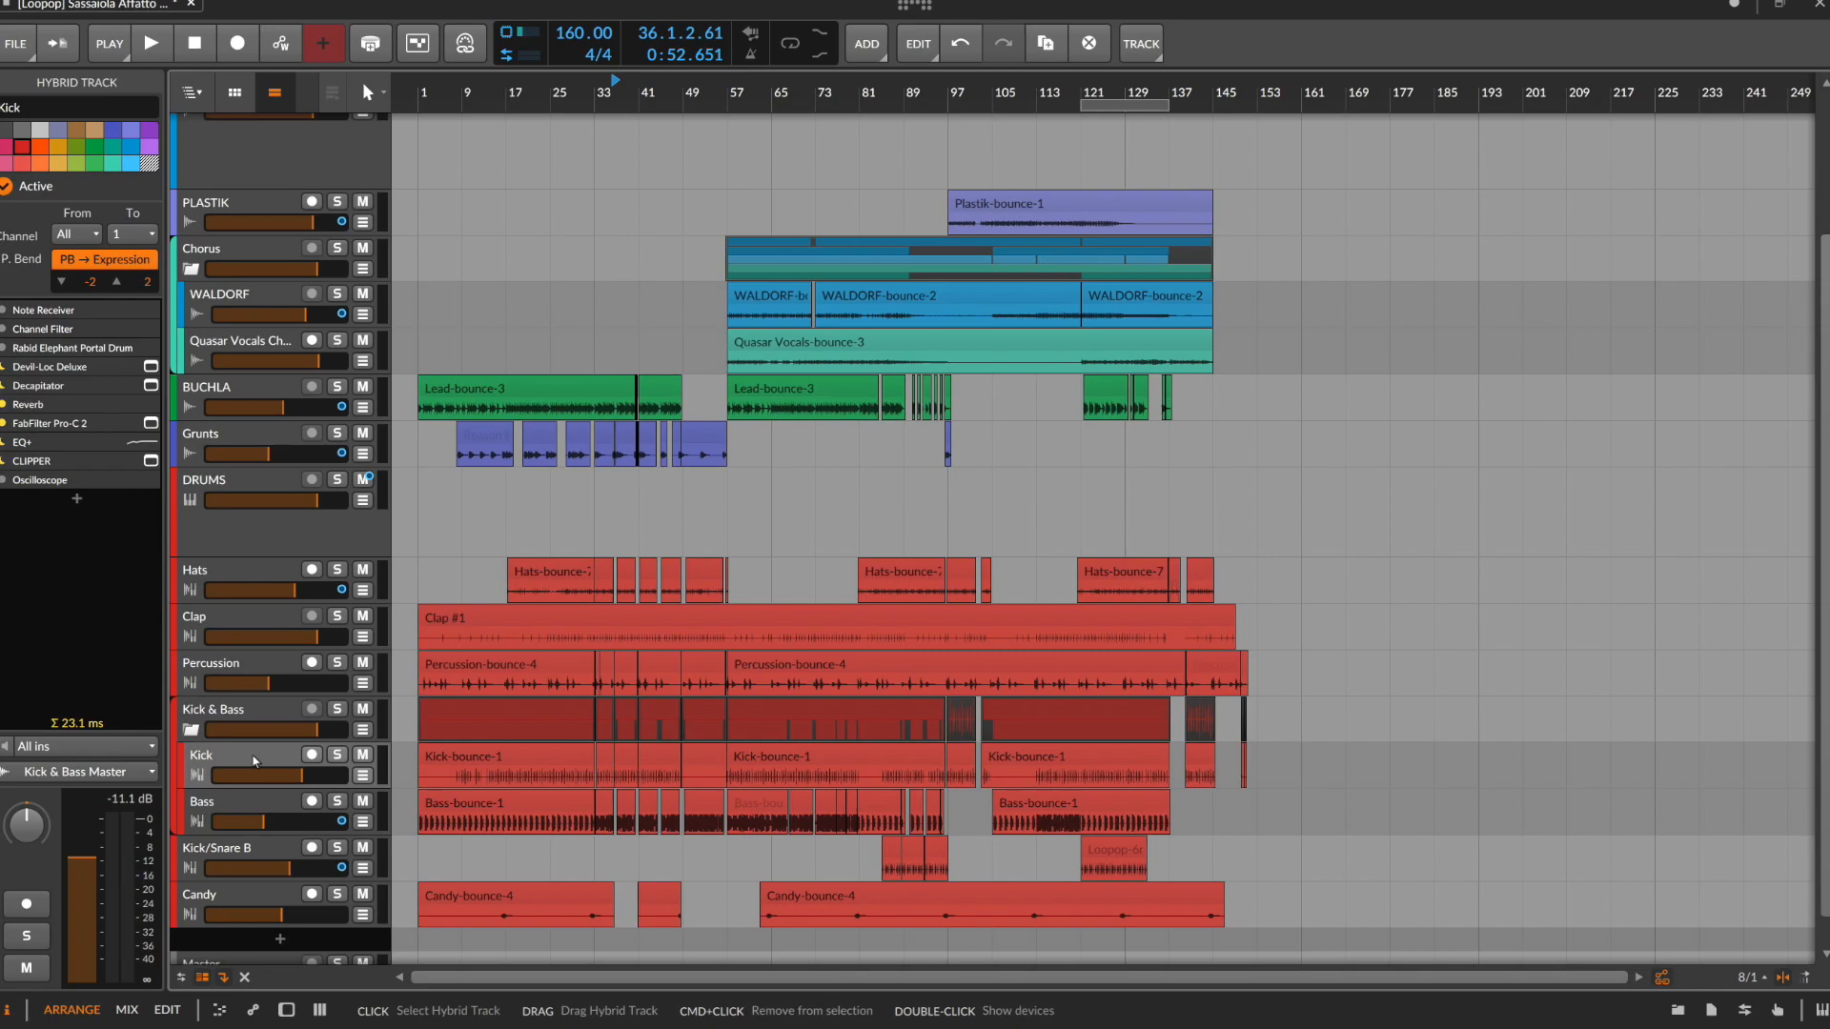
{"action": "double_click", "coordinate": [254, 760]}
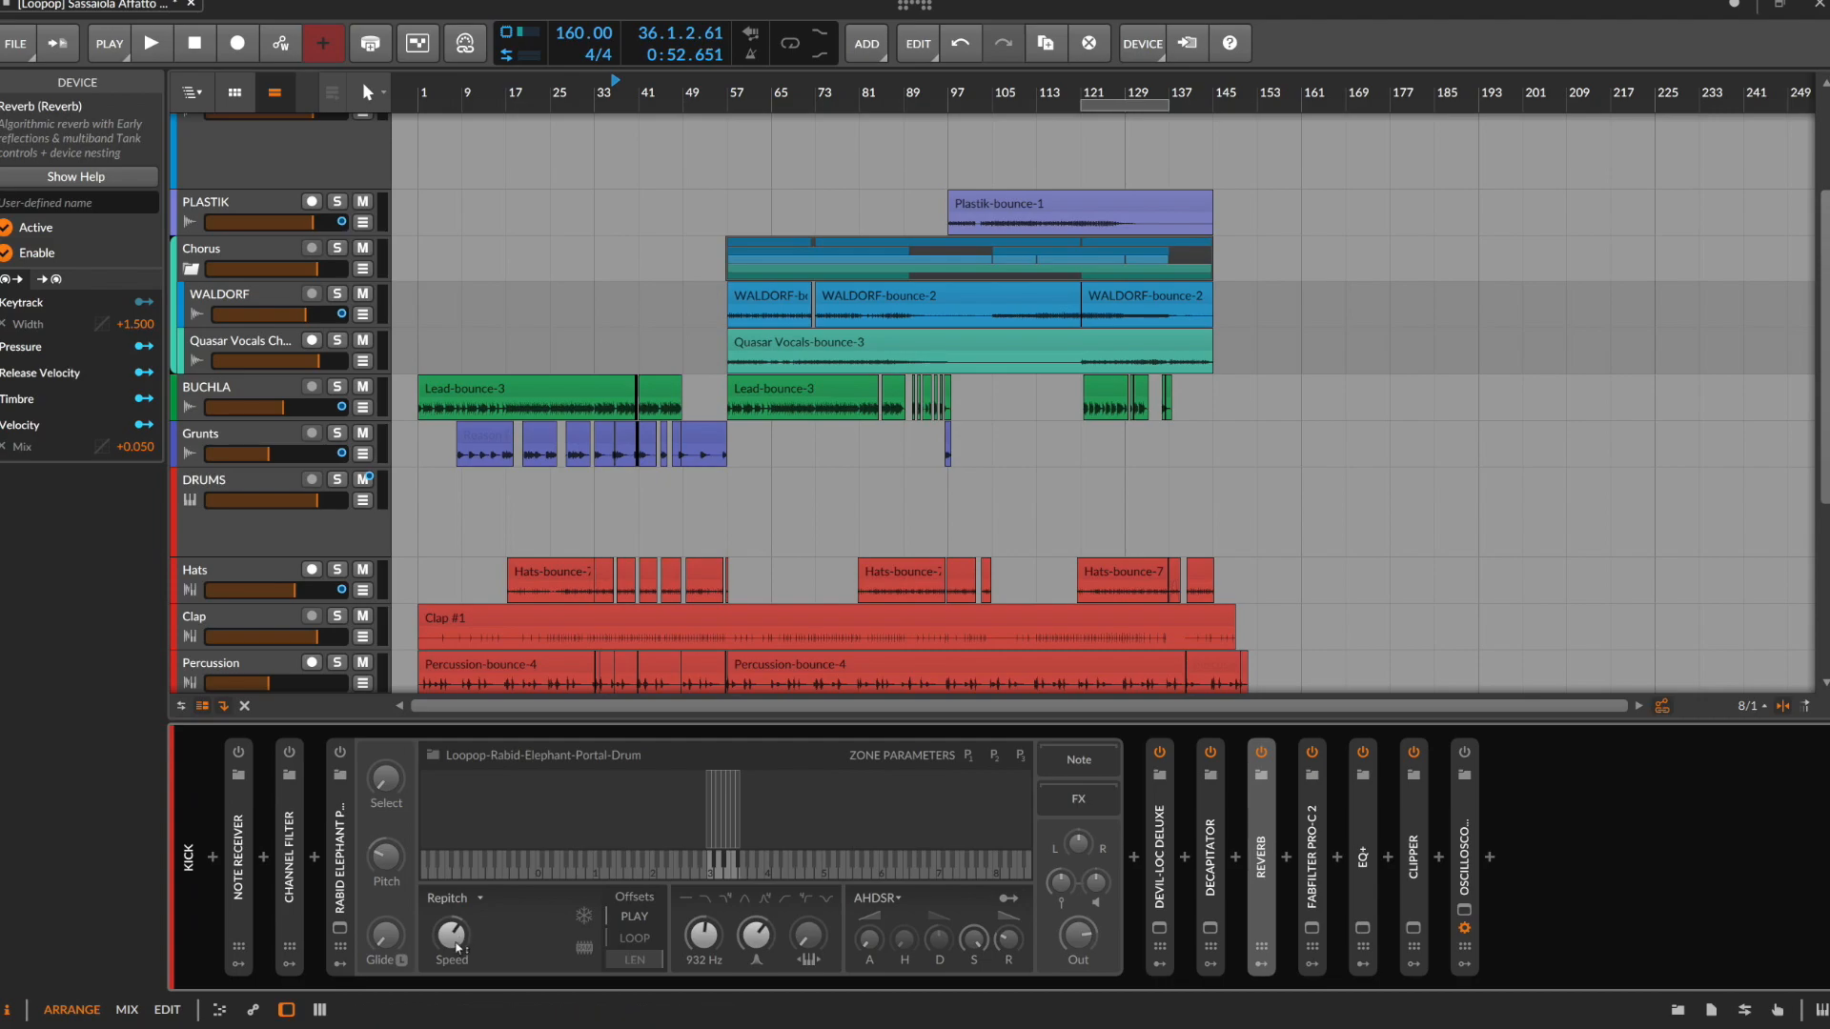
{"action": "left_click", "coordinate": [1159, 963]}
{"action": "left_click", "coordinate": [1206, 853]}
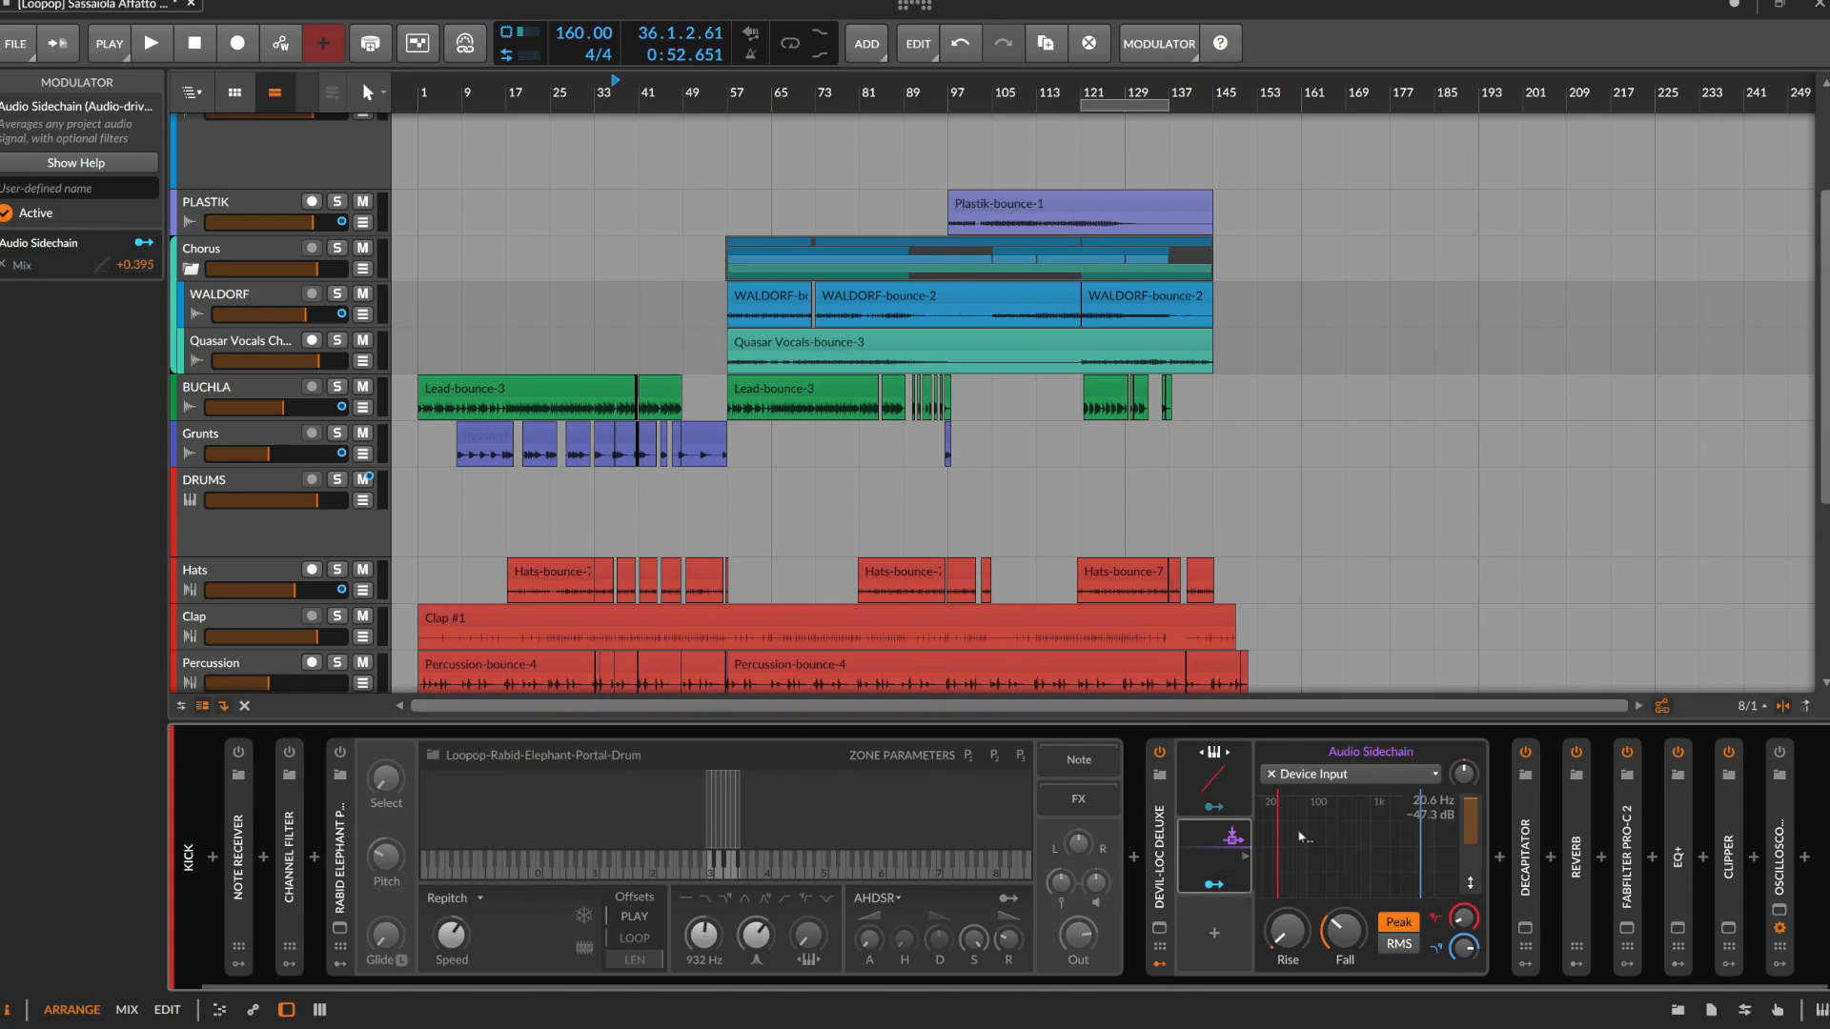
{"action": "left_click", "coordinate": [1159, 872]}
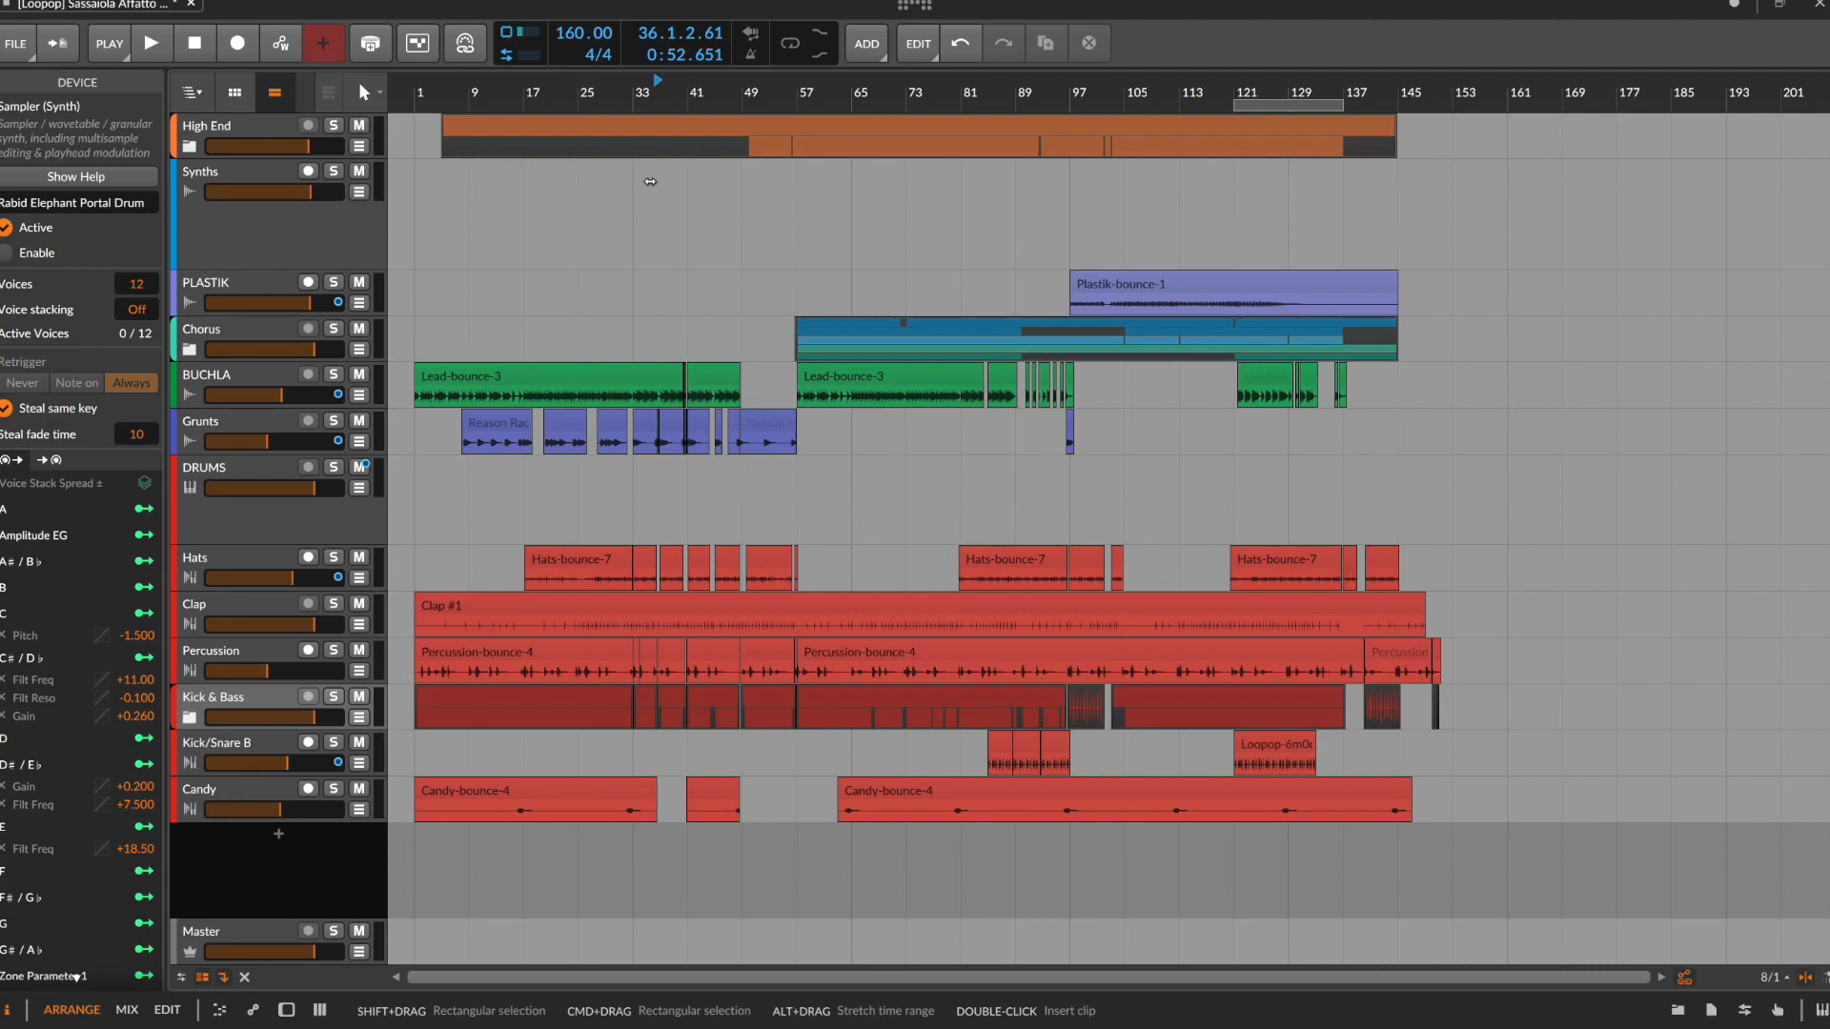
Collapse the High End, Chorus and Kick & Bass group tracks to fit the whole song in the arranger
{"action": "scroll", "coordinate": [1193, 566], "scroll_direction": "down", "scroll_amount": 4}
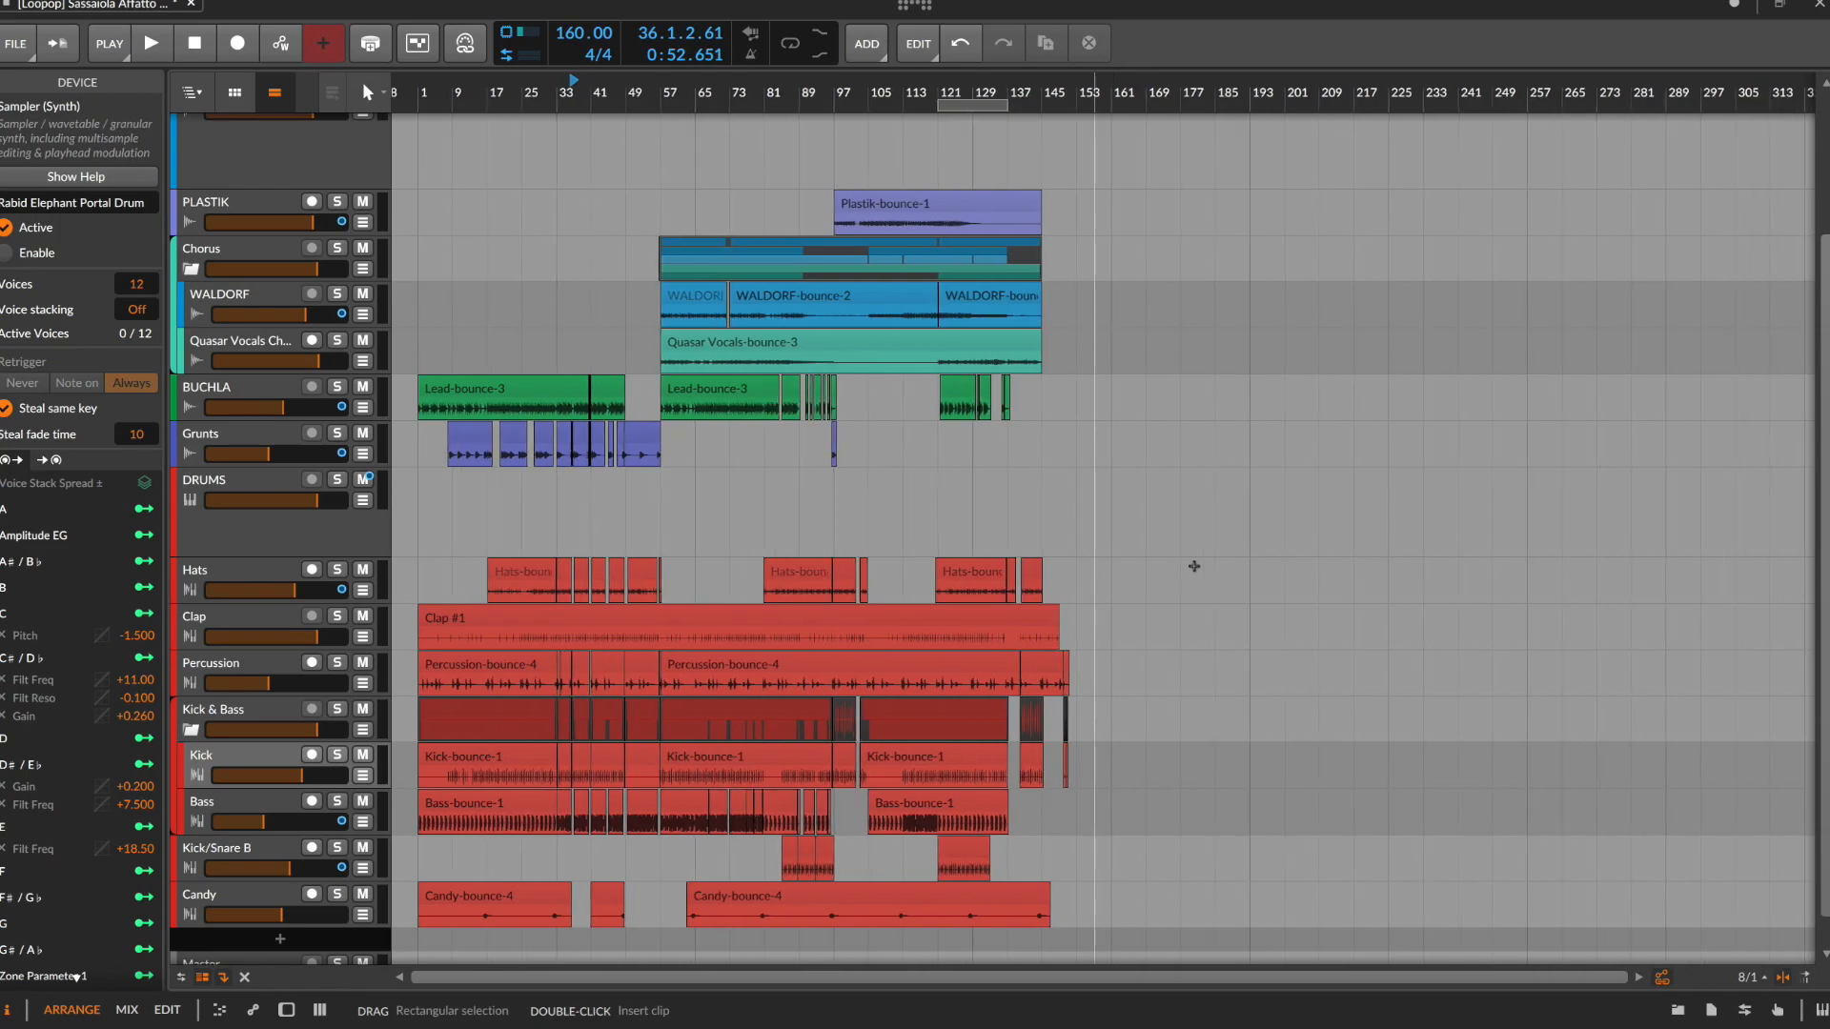
{"action": "scroll", "coordinate": [1194, 566], "scroll_direction": "up", "scroll_amount": 4}
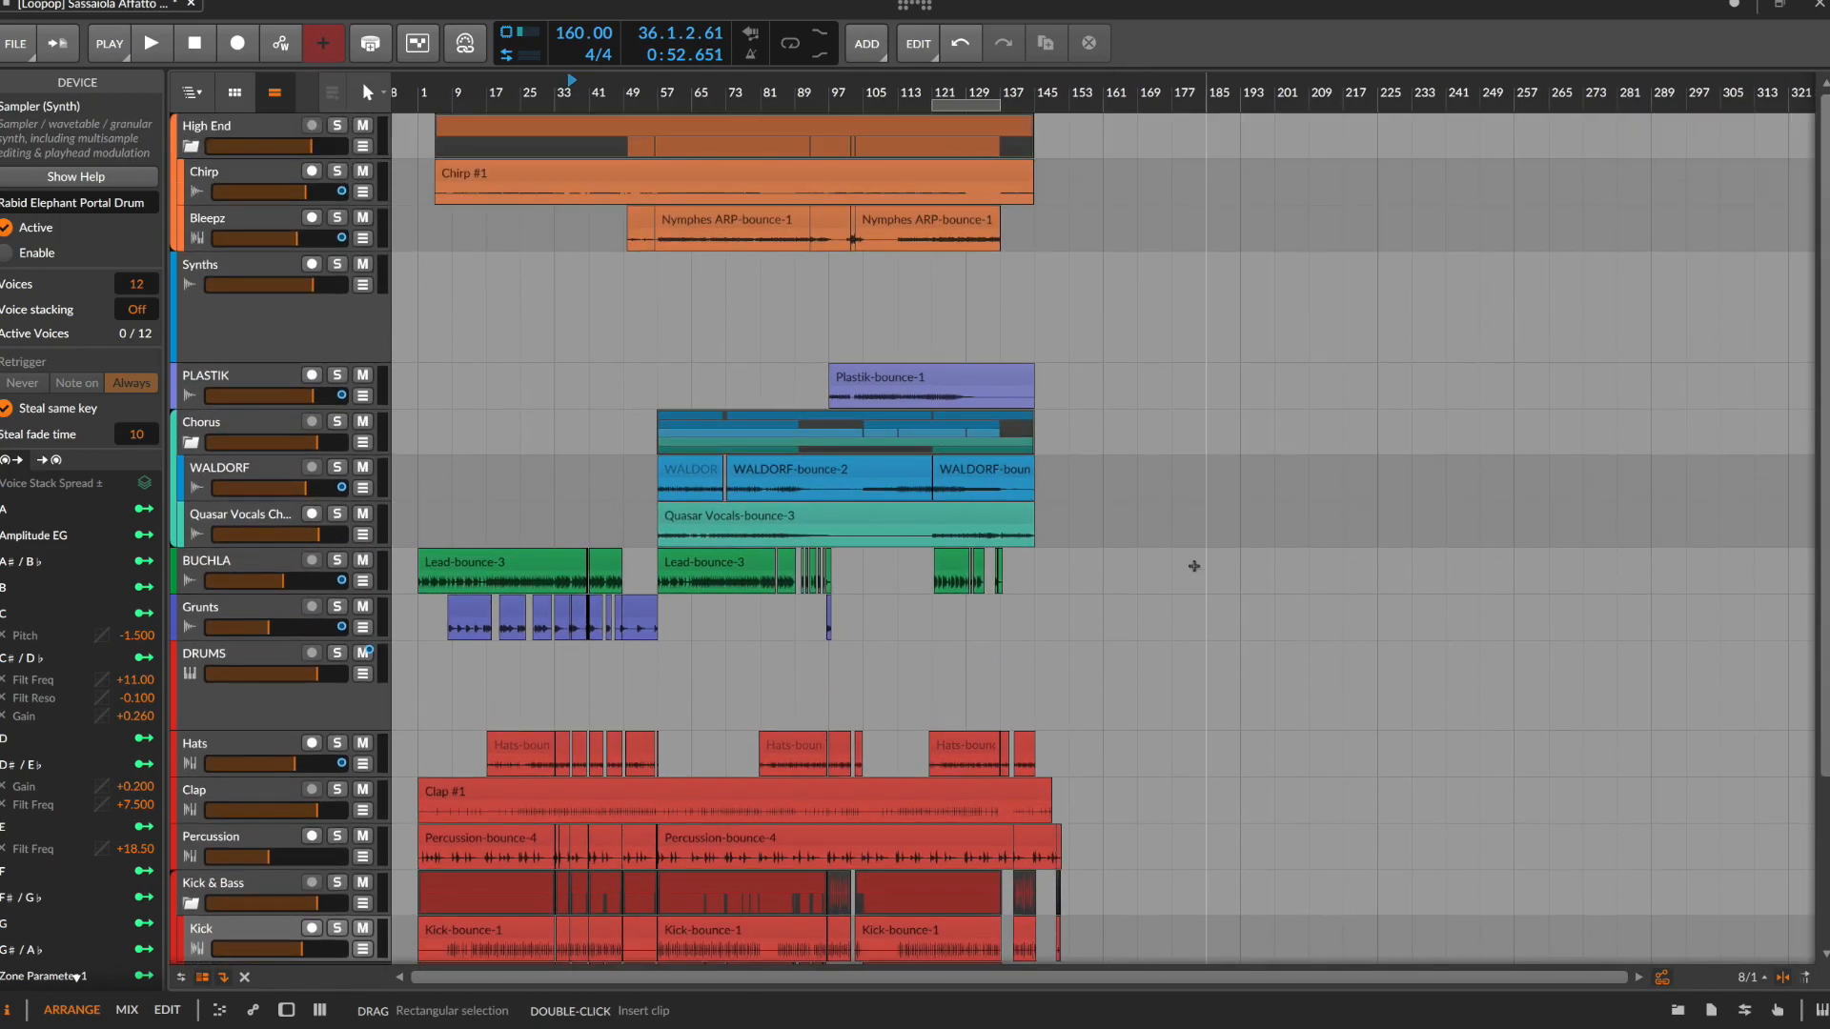
{"action": "left_click", "coordinate": [191, 146]}
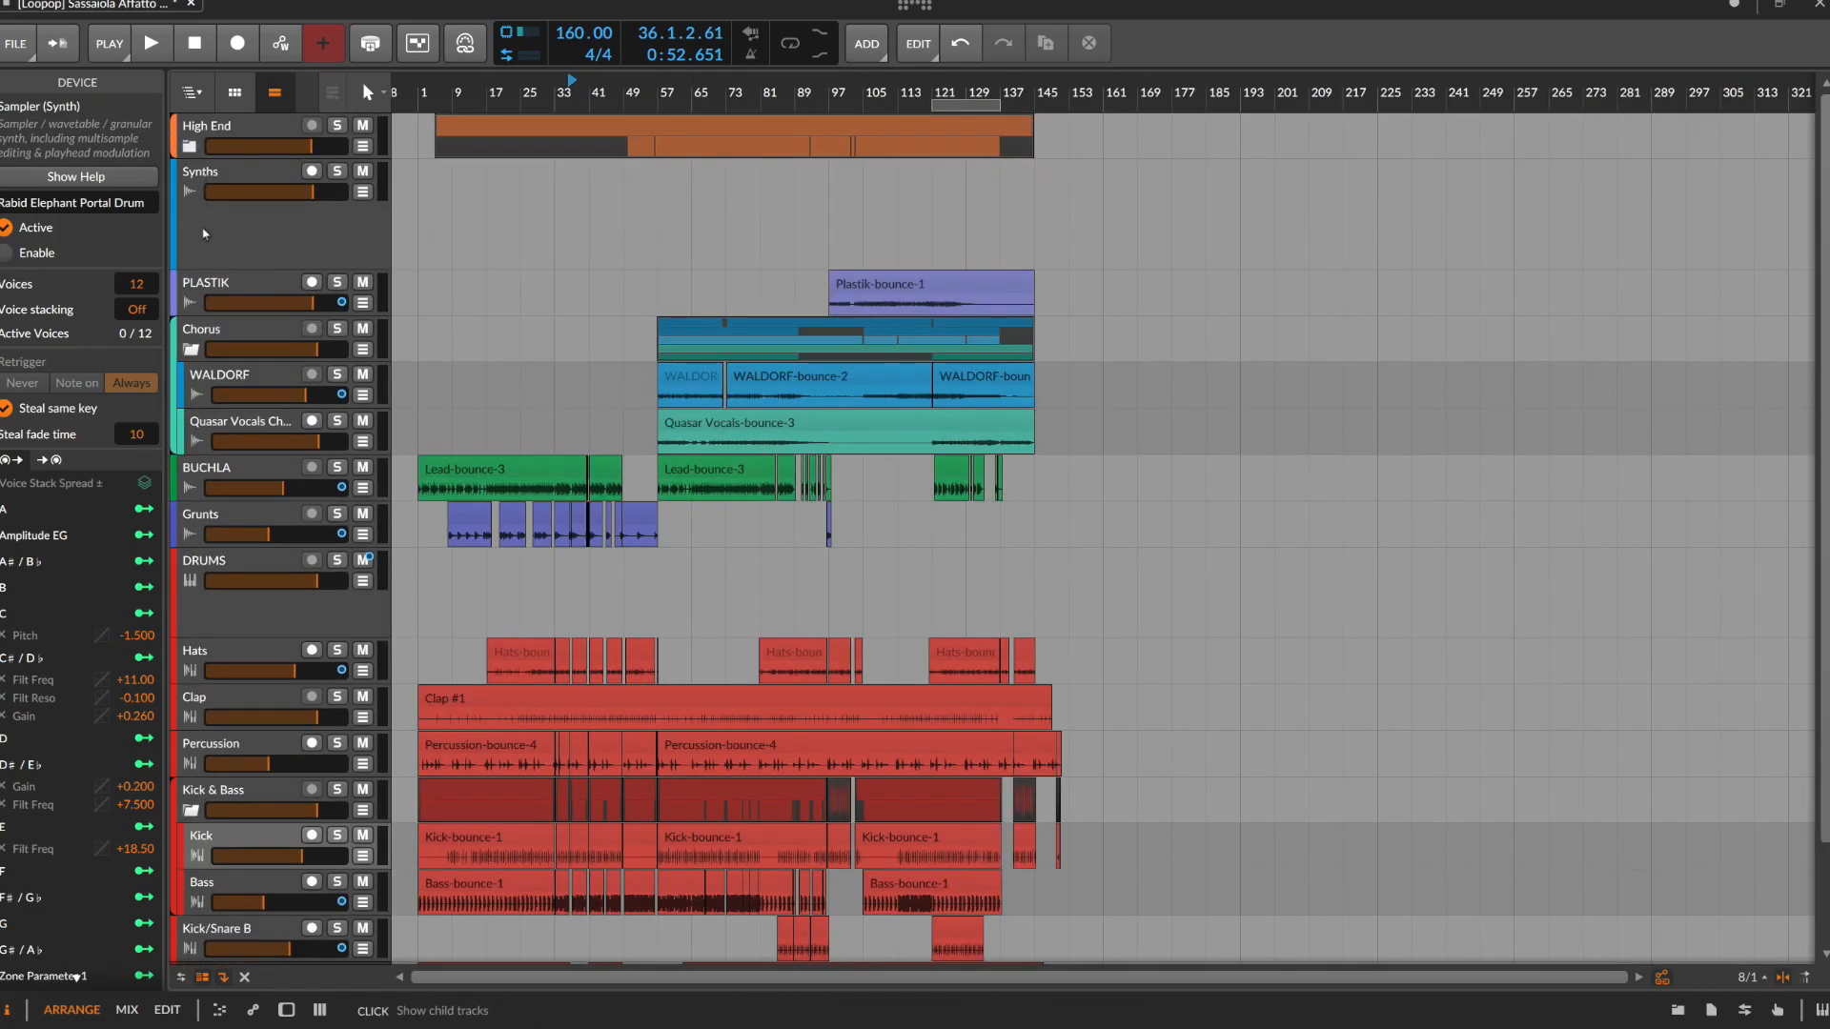
{"action": "left_click", "coordinate": [191, 349]}
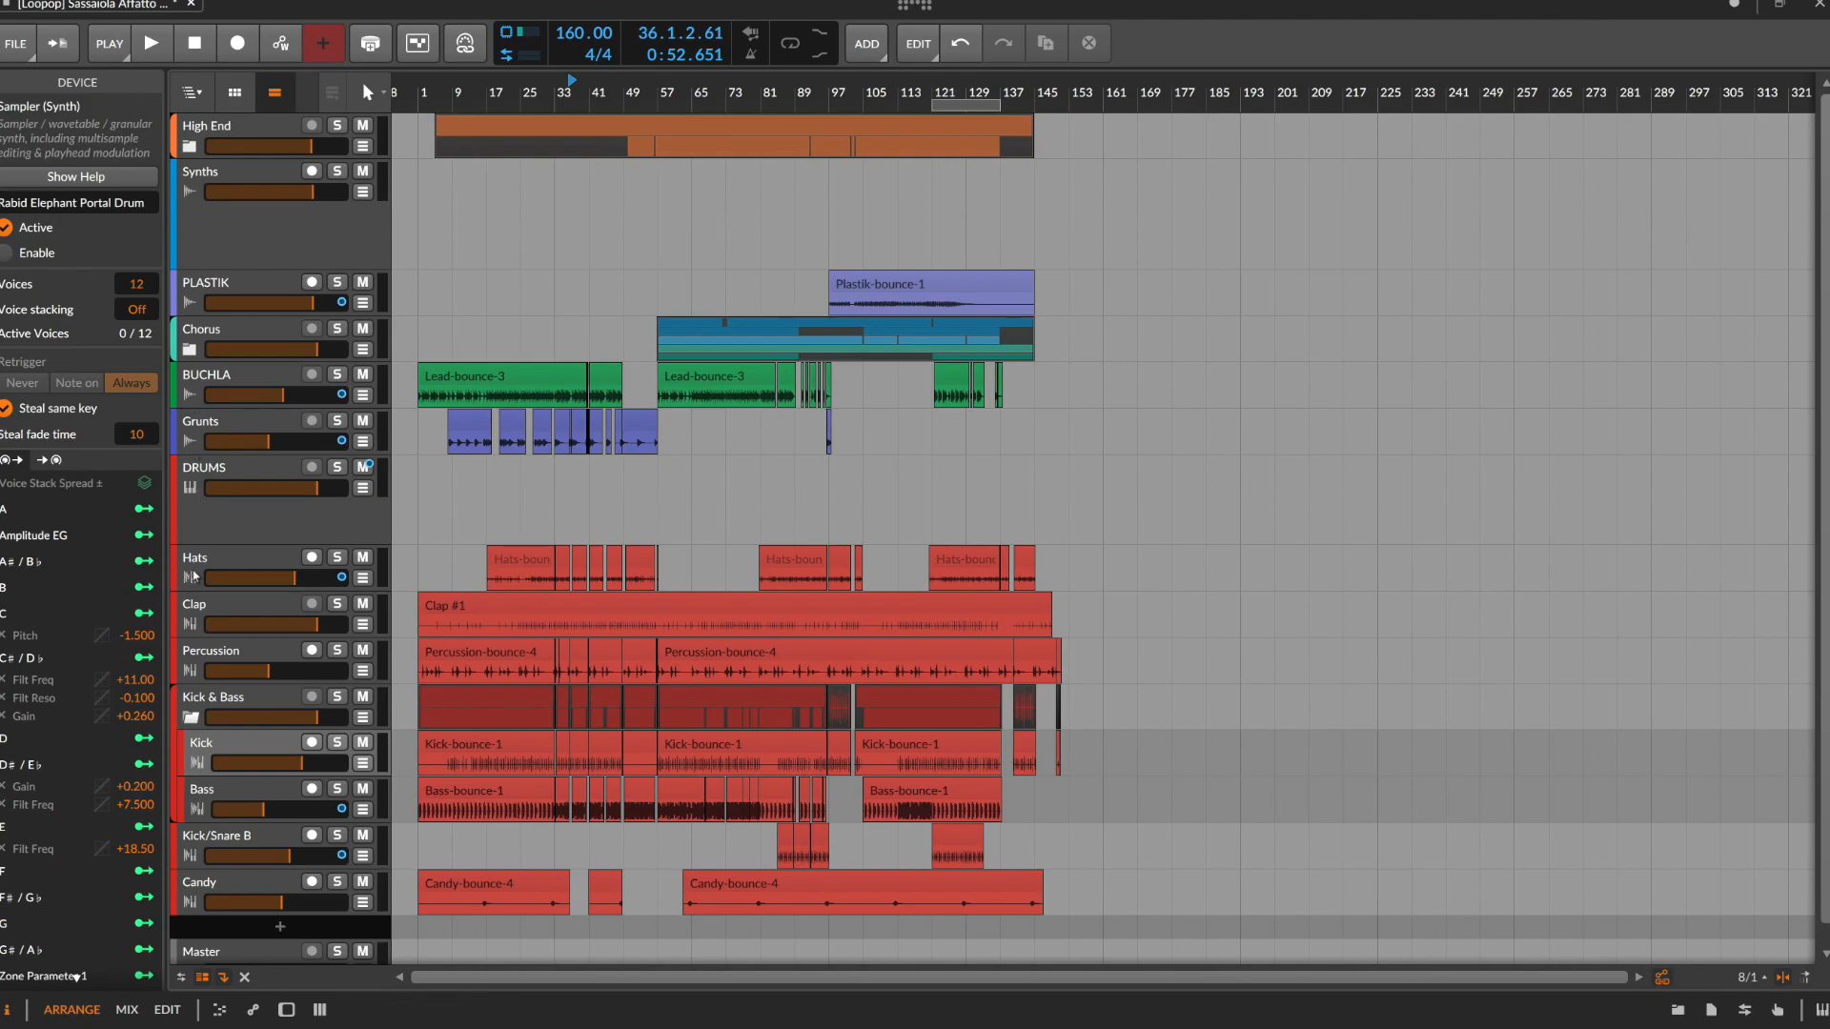
{"action": "left_click", "coordinate": [191, 717]}
{"action": "scroll", "coordinate": [1168, 516], "scroll_direction": "up", "scroll_amount": 3}
{"action": "scroll", "coordinate": [1168, 516], "scroll_direction": "left", "scroll_amount": 5}
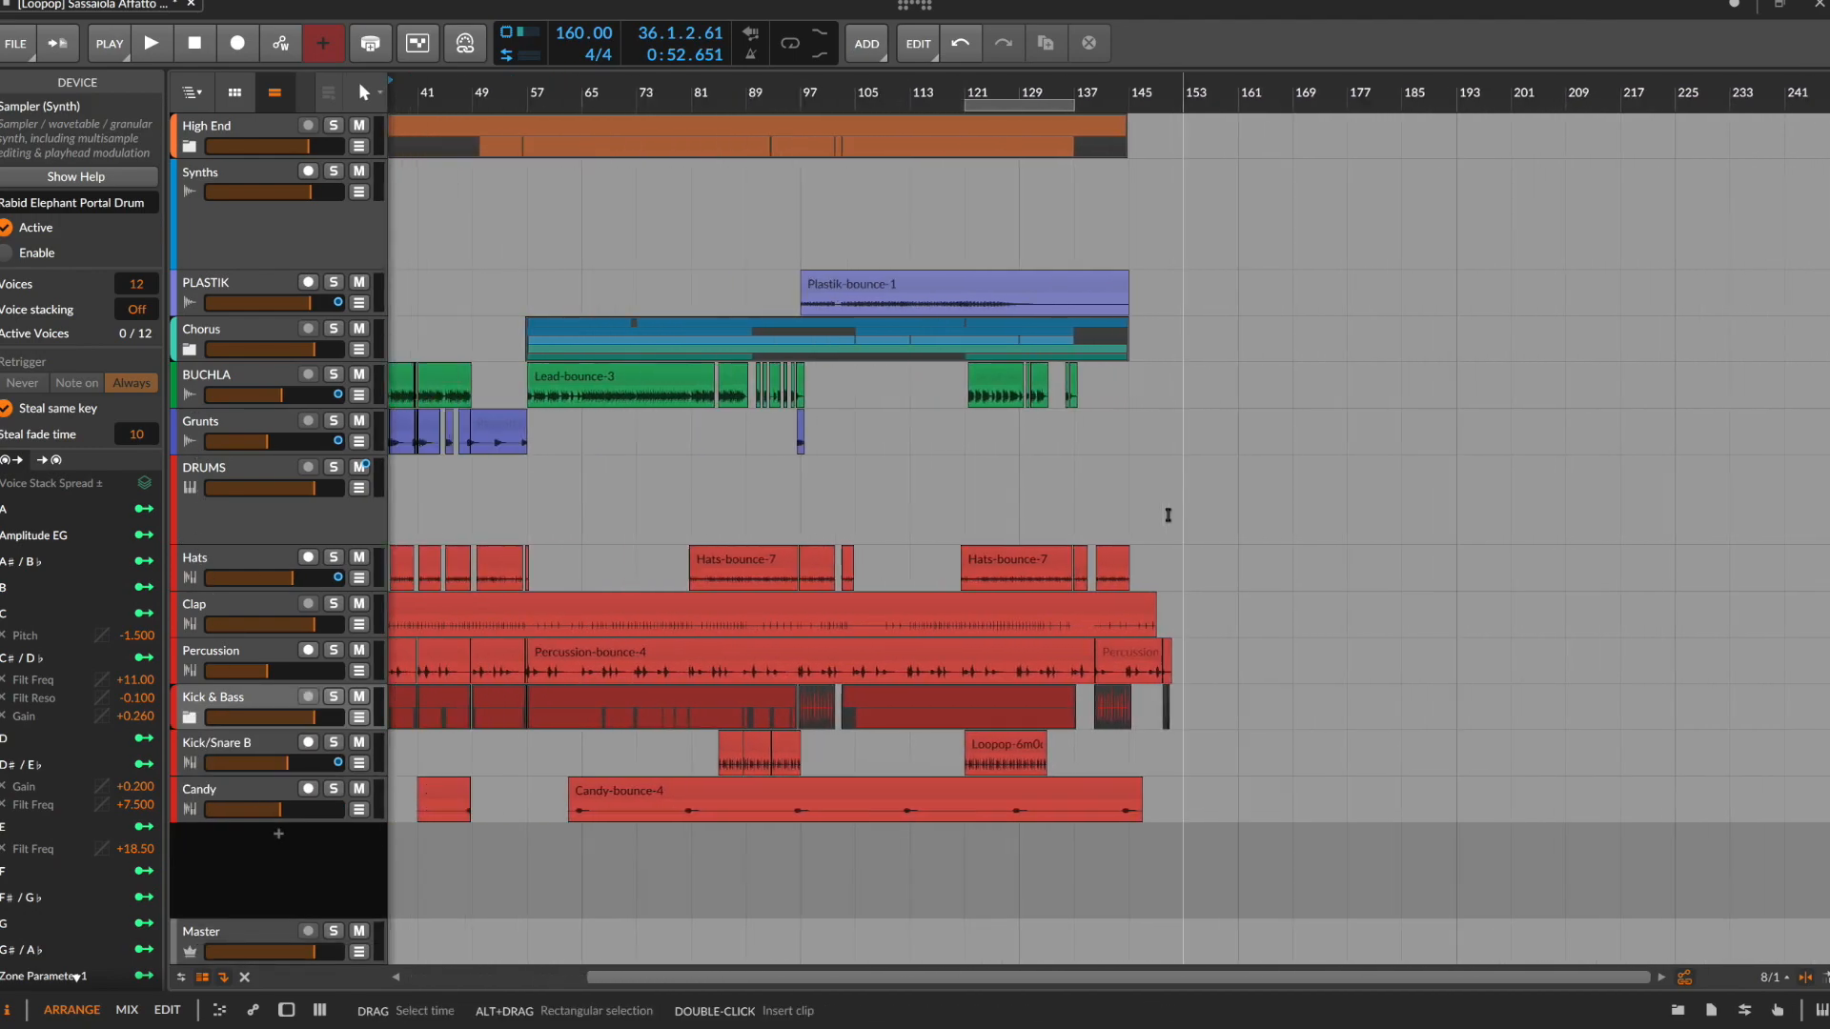